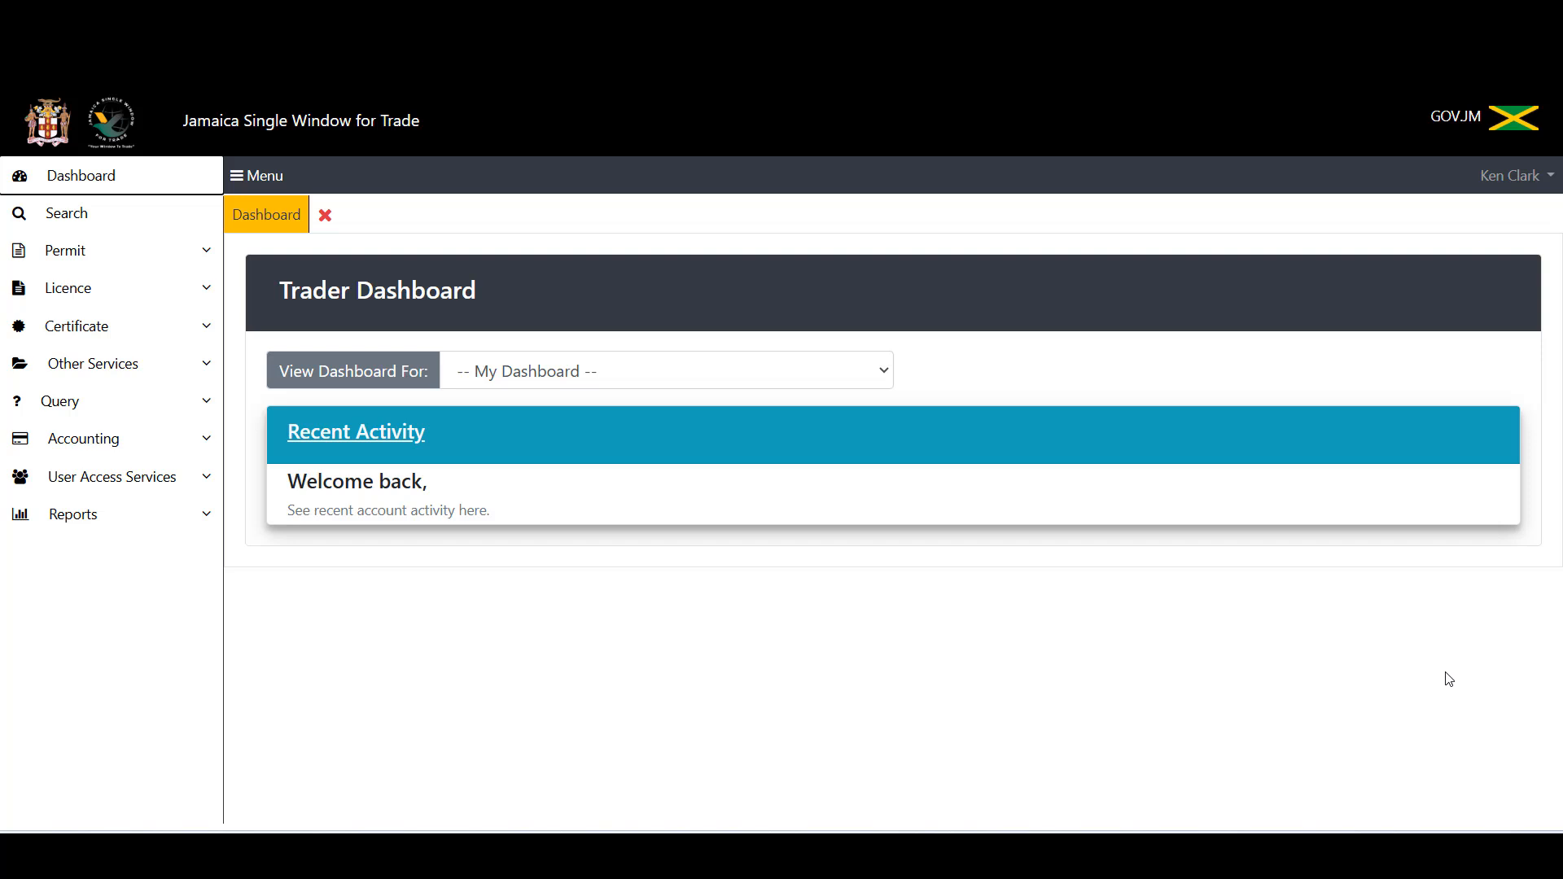
# Step: Open a new permit application from the Permit section of the sidebar
pyautogui.click(109, 259)
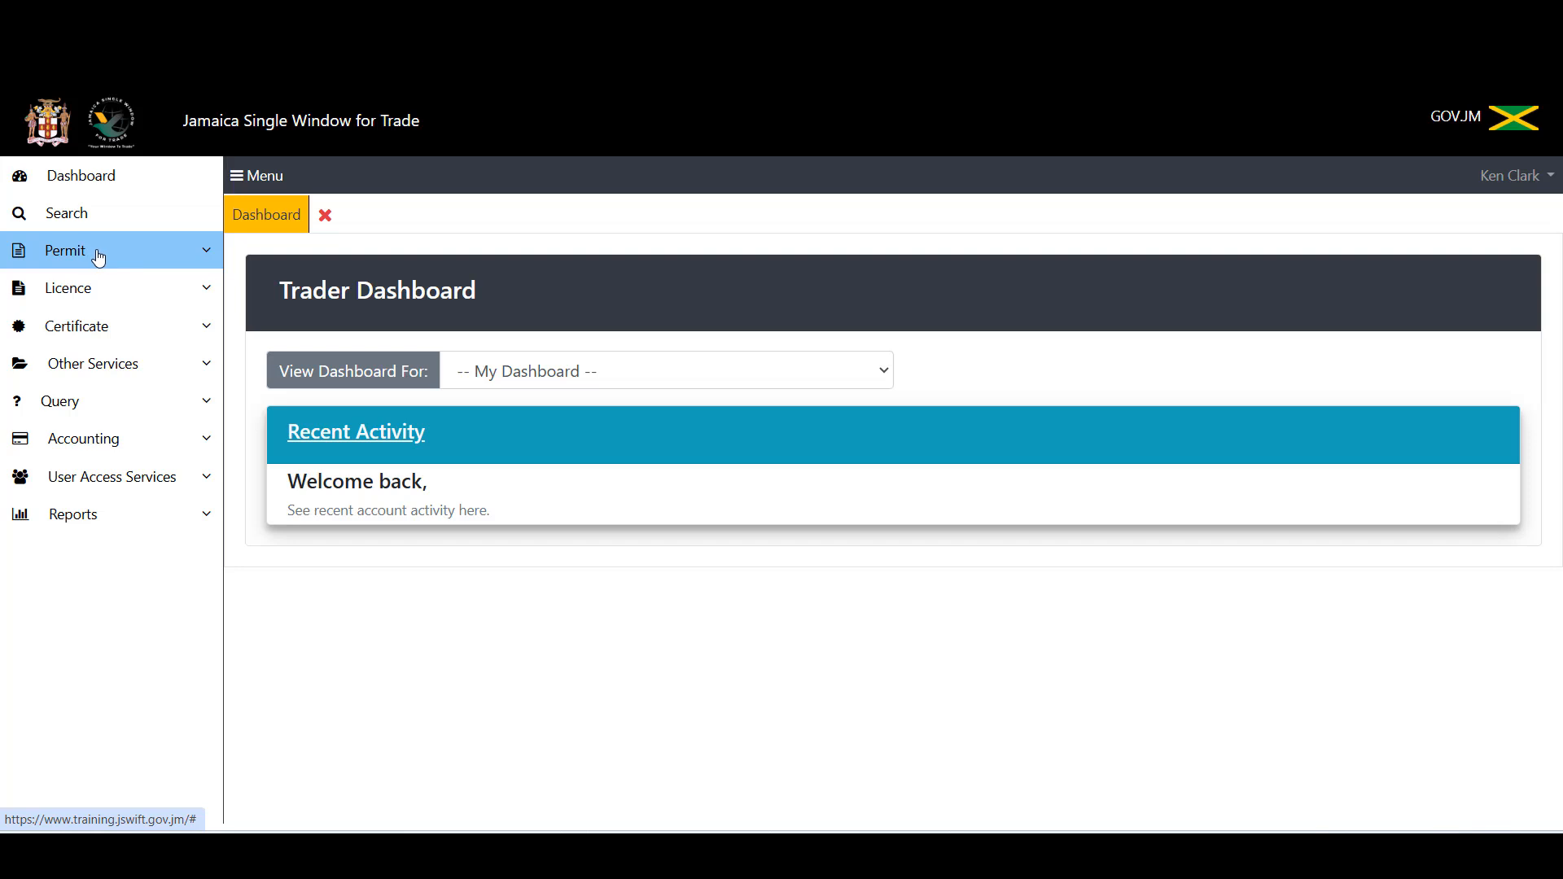
pyautogui.click(95, 254)
pyautogui.click(98, 285)
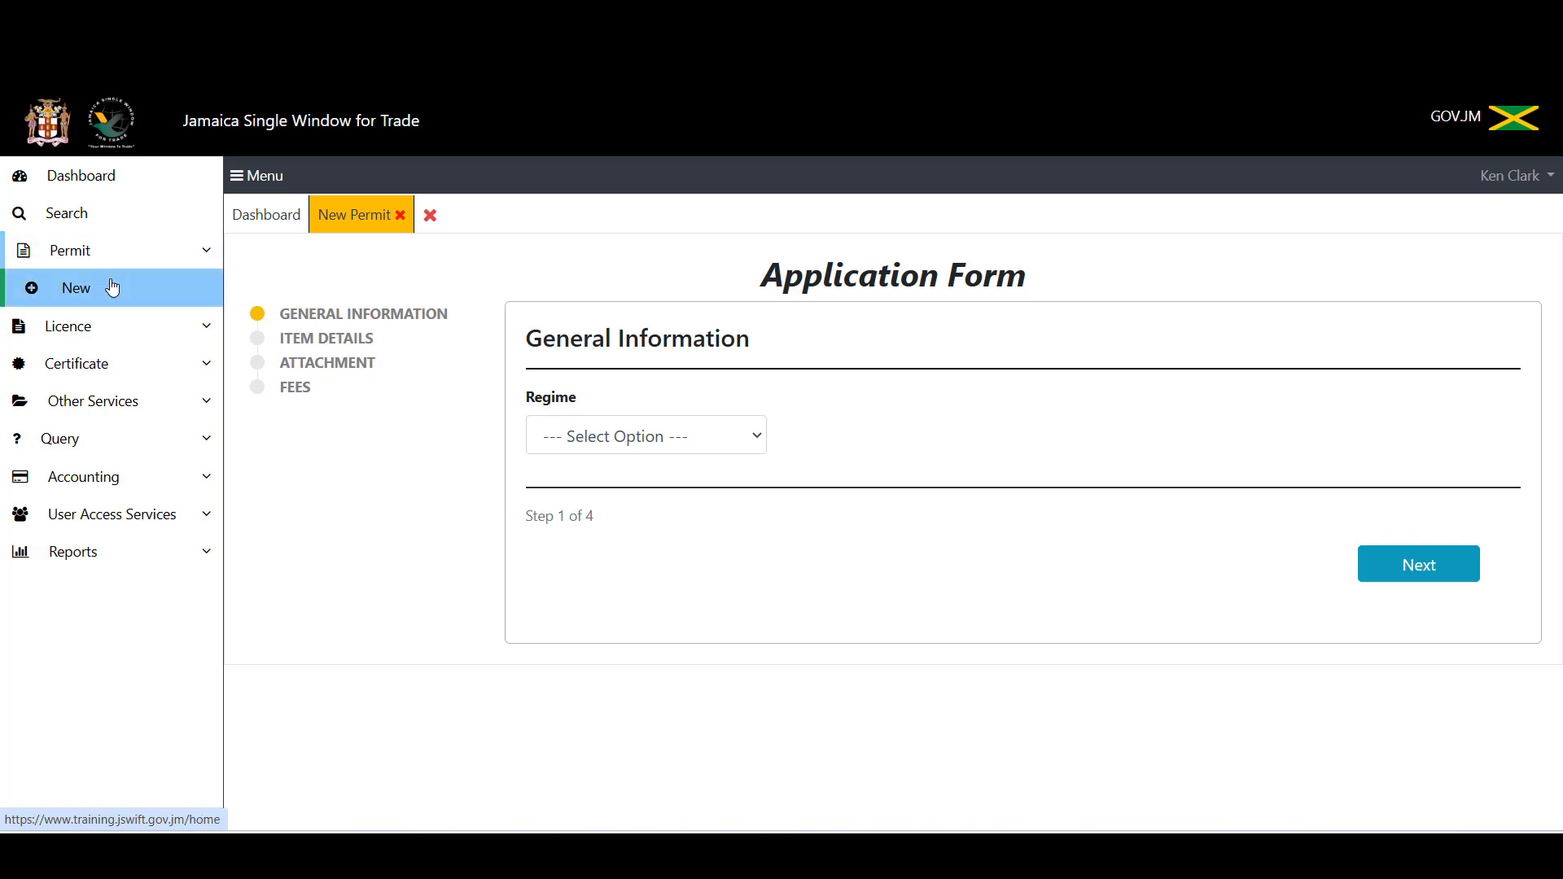
# Step: Set the application's Regime to Import on the General Information form
pyautogui.click(632, 444)
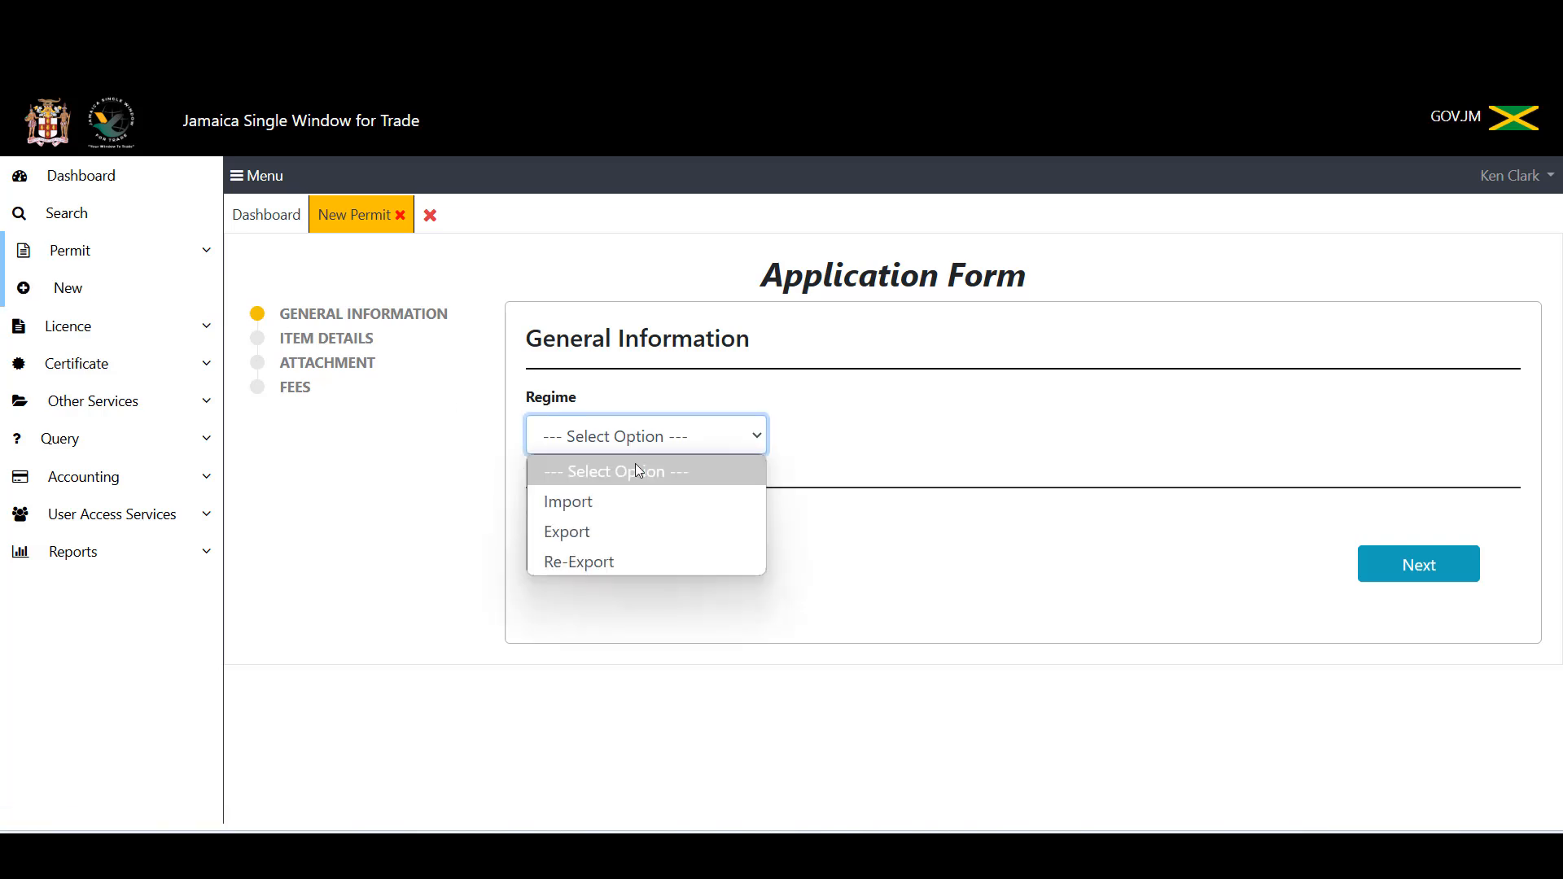
pyautogui.click(632, 500)
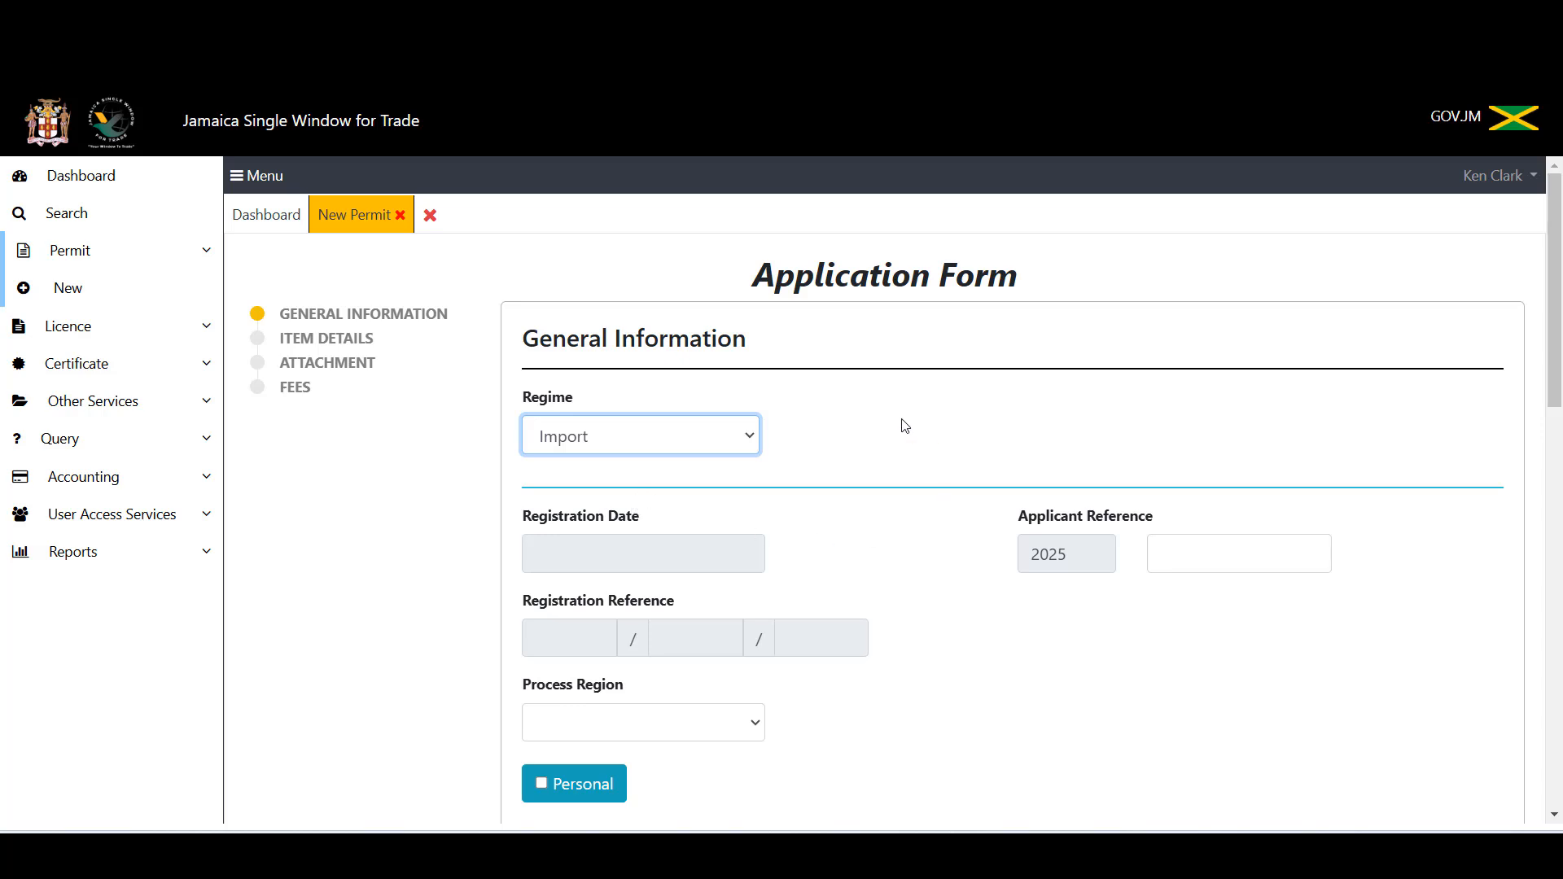
pyautogui.scroll(-5, 905, 422)
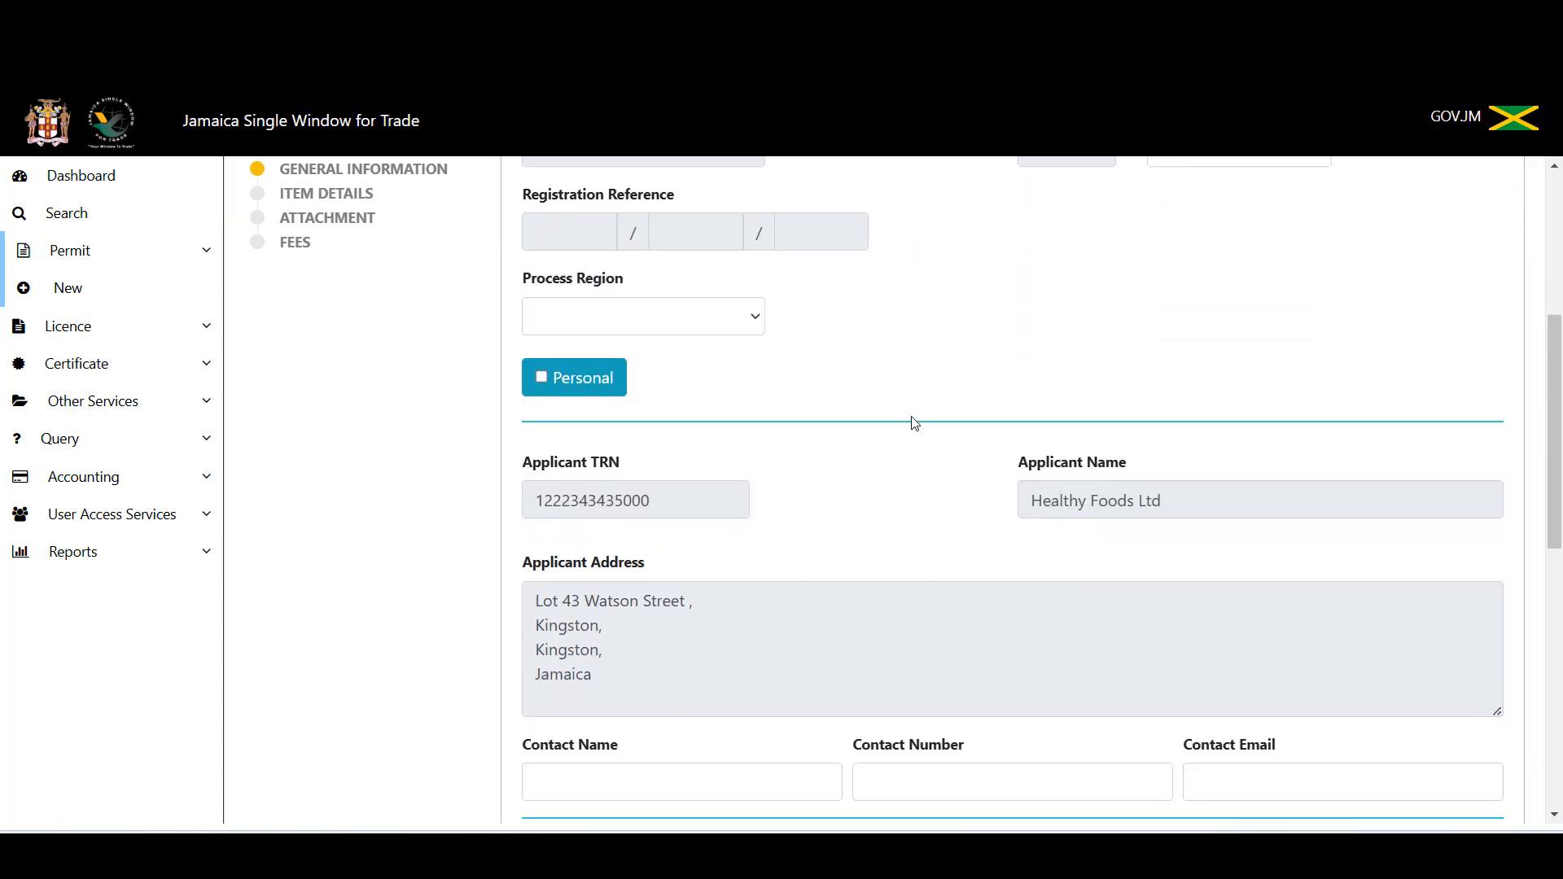
pyautogui.scroll(-4, 915, 423)
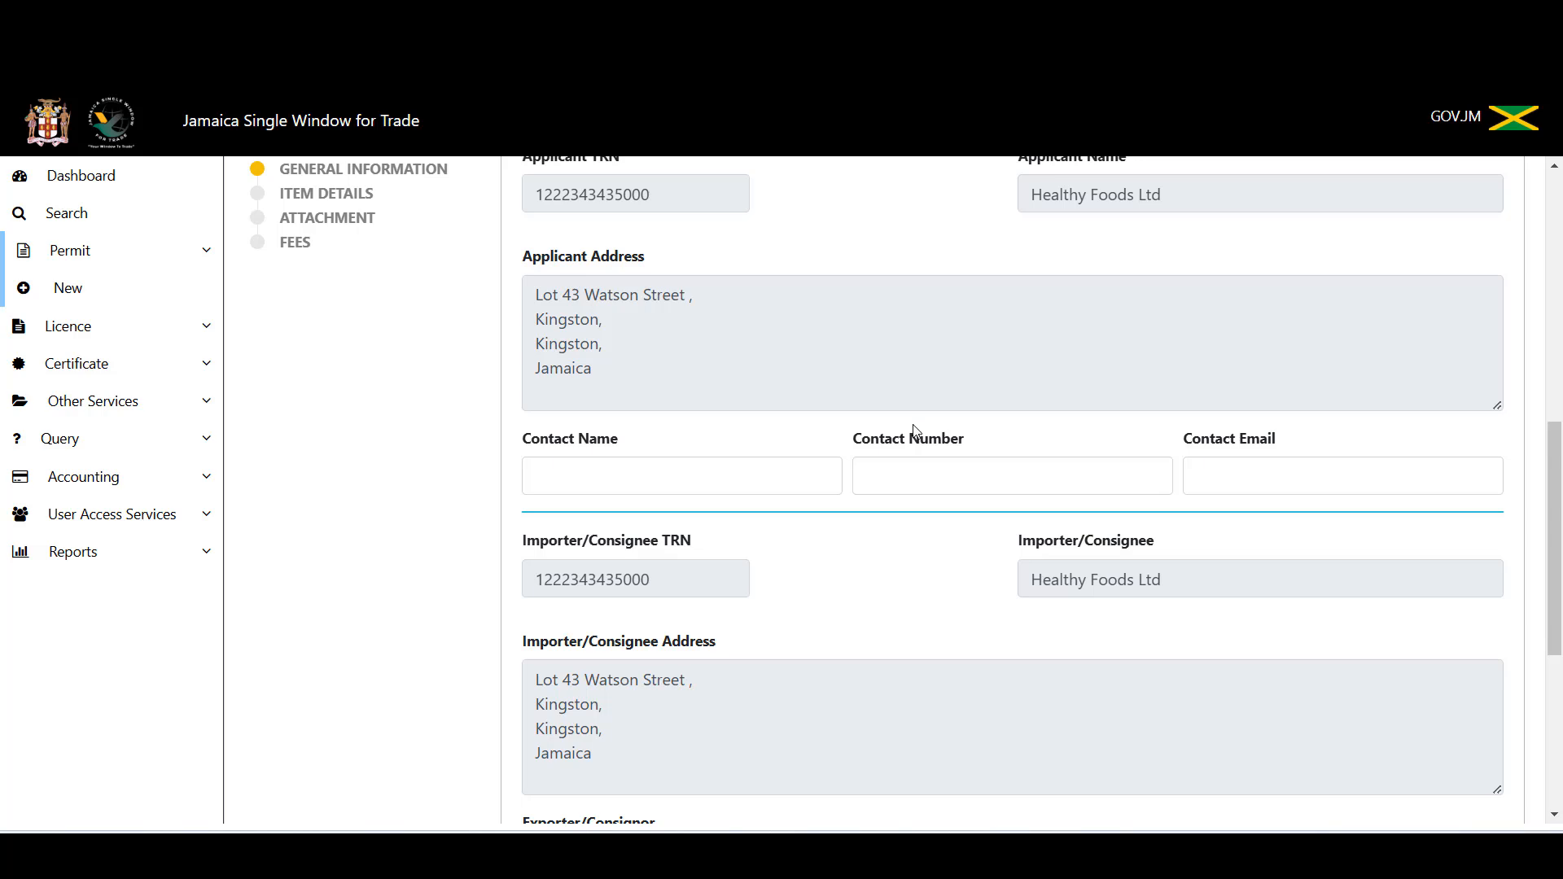
pyautogui.scroll(6, 904, 426)
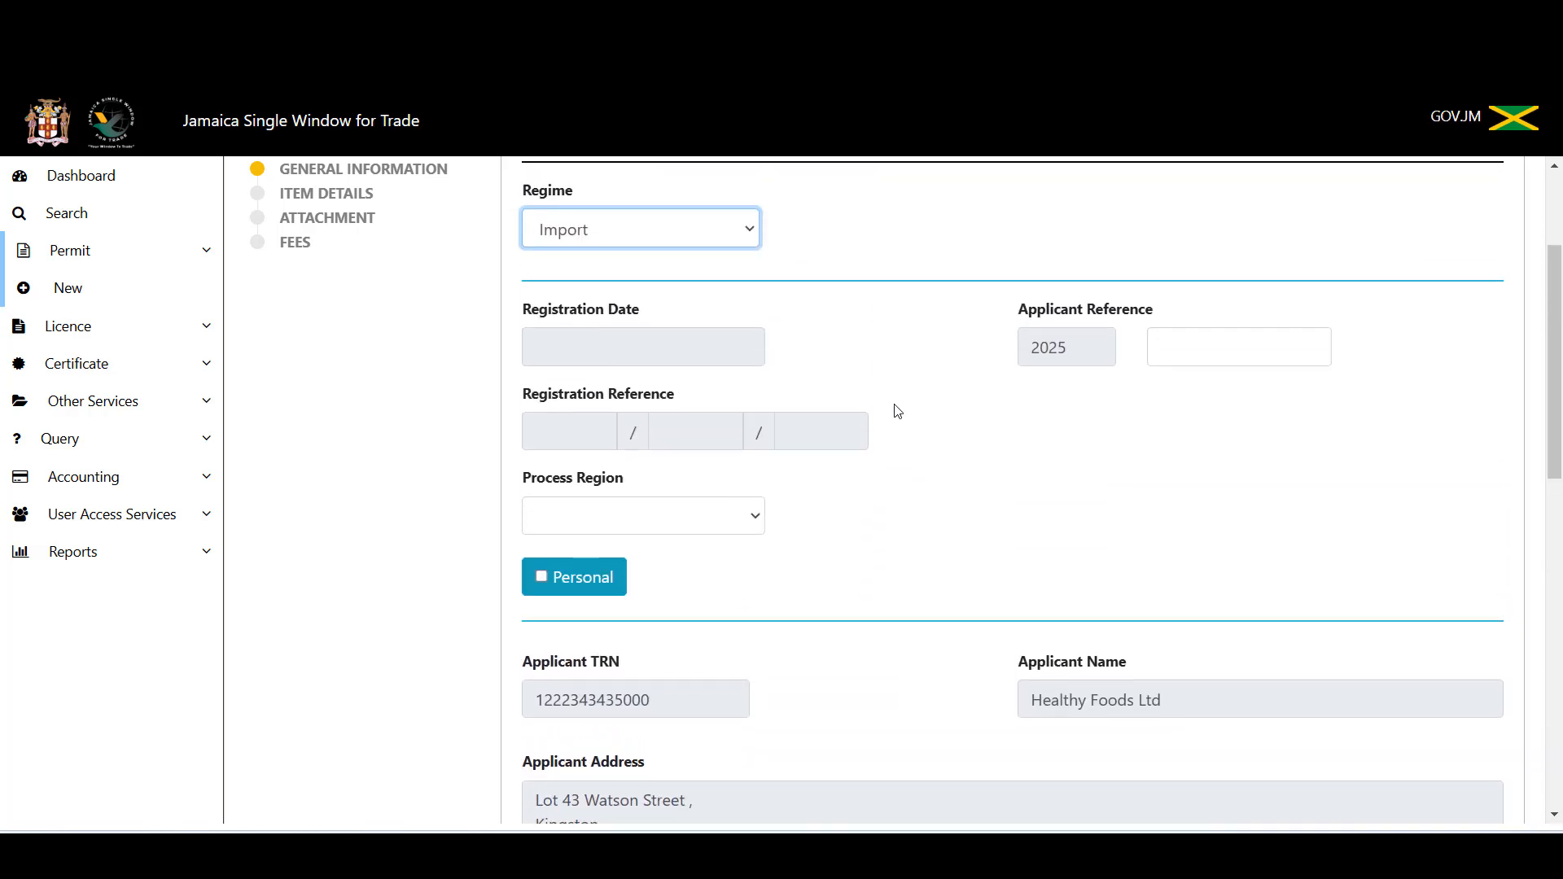
pyautogui.scroll(3, 899, 412)
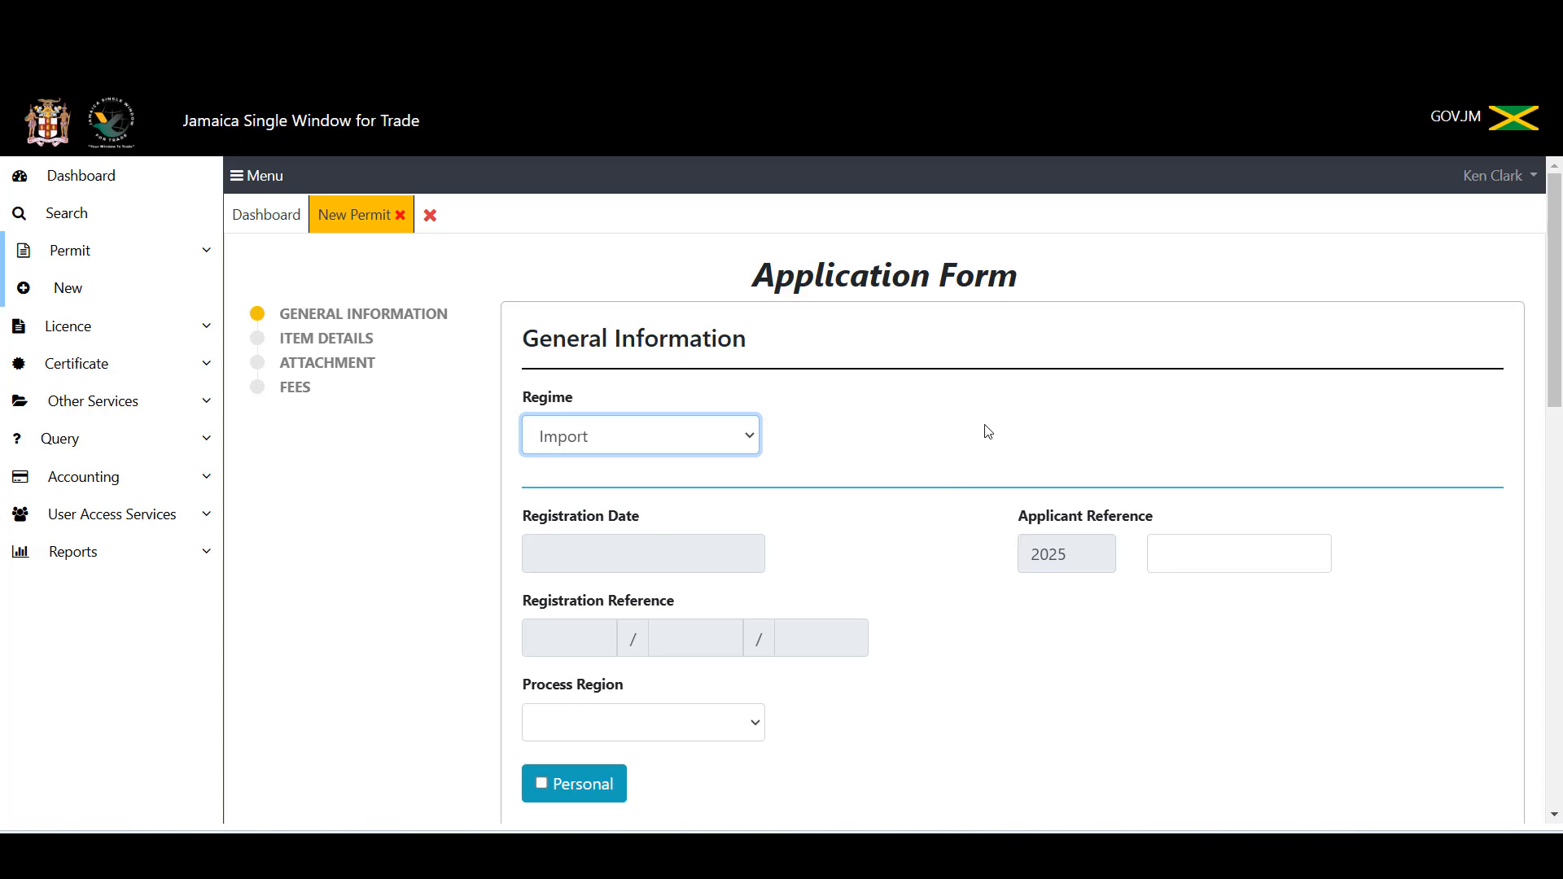
# Step: Choose Kingston as the Process Region on the General Information form
pyautogui.scroll(-4, 985, 440)
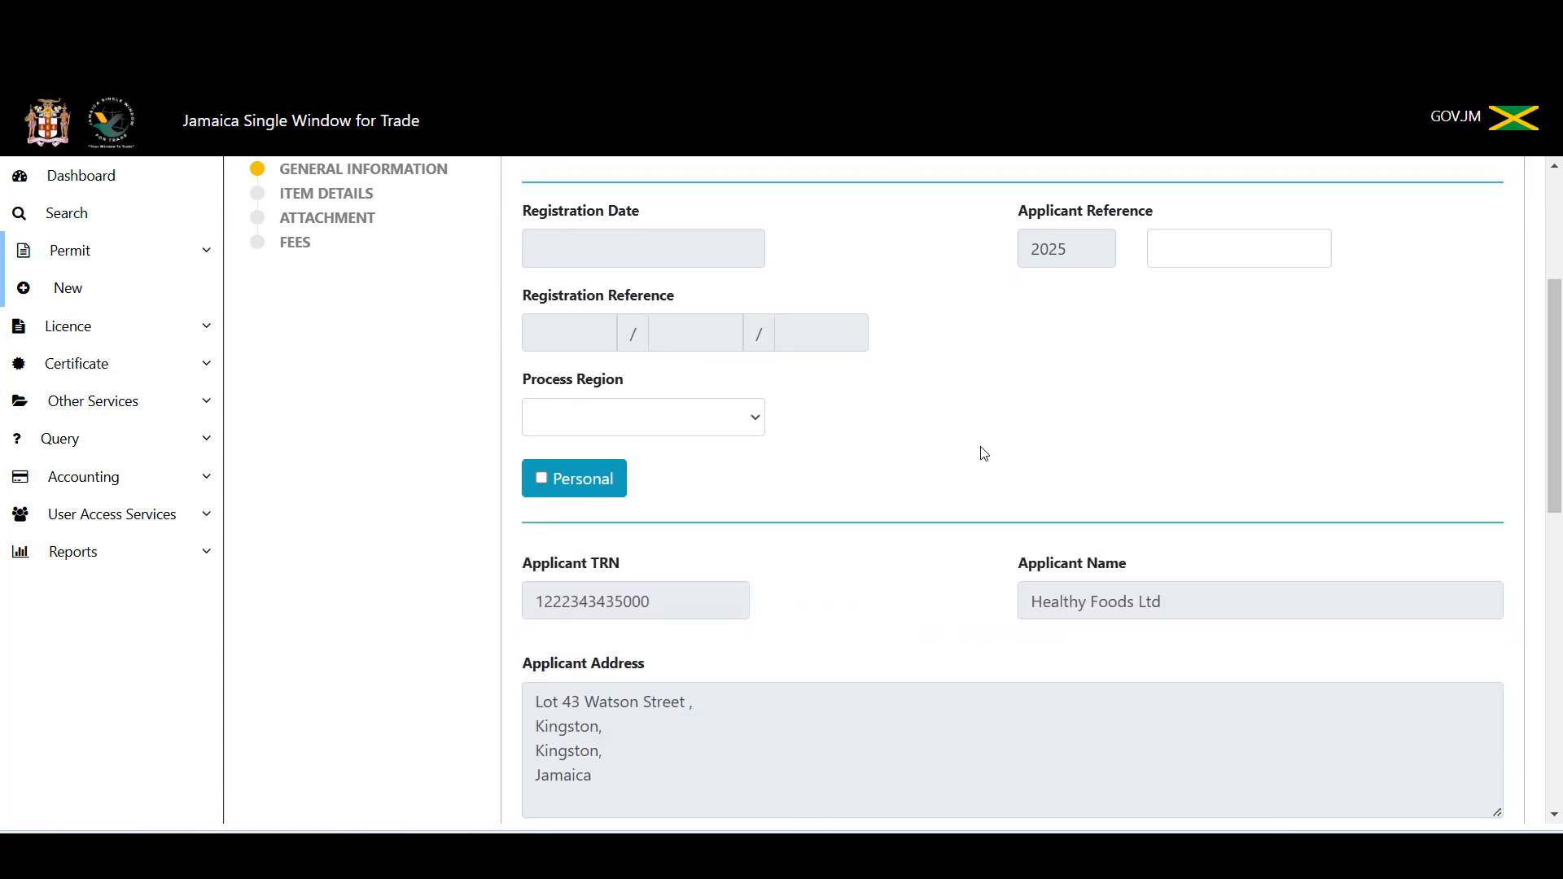
pyautogui.scroll(-4, 985, 468)
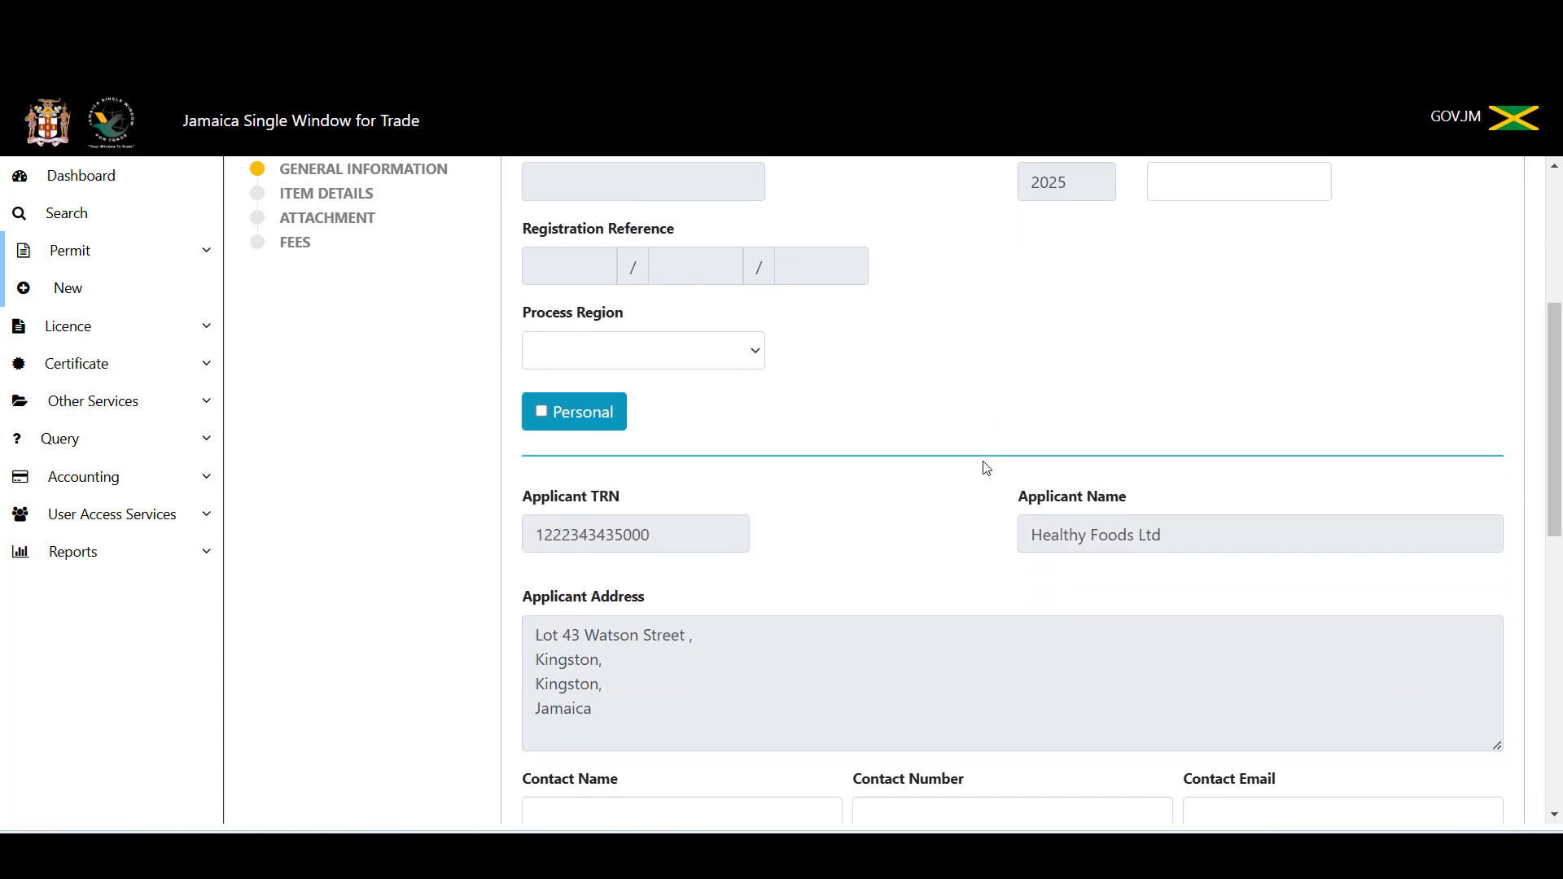
pyautogui.scroll(-1, 985, 462)
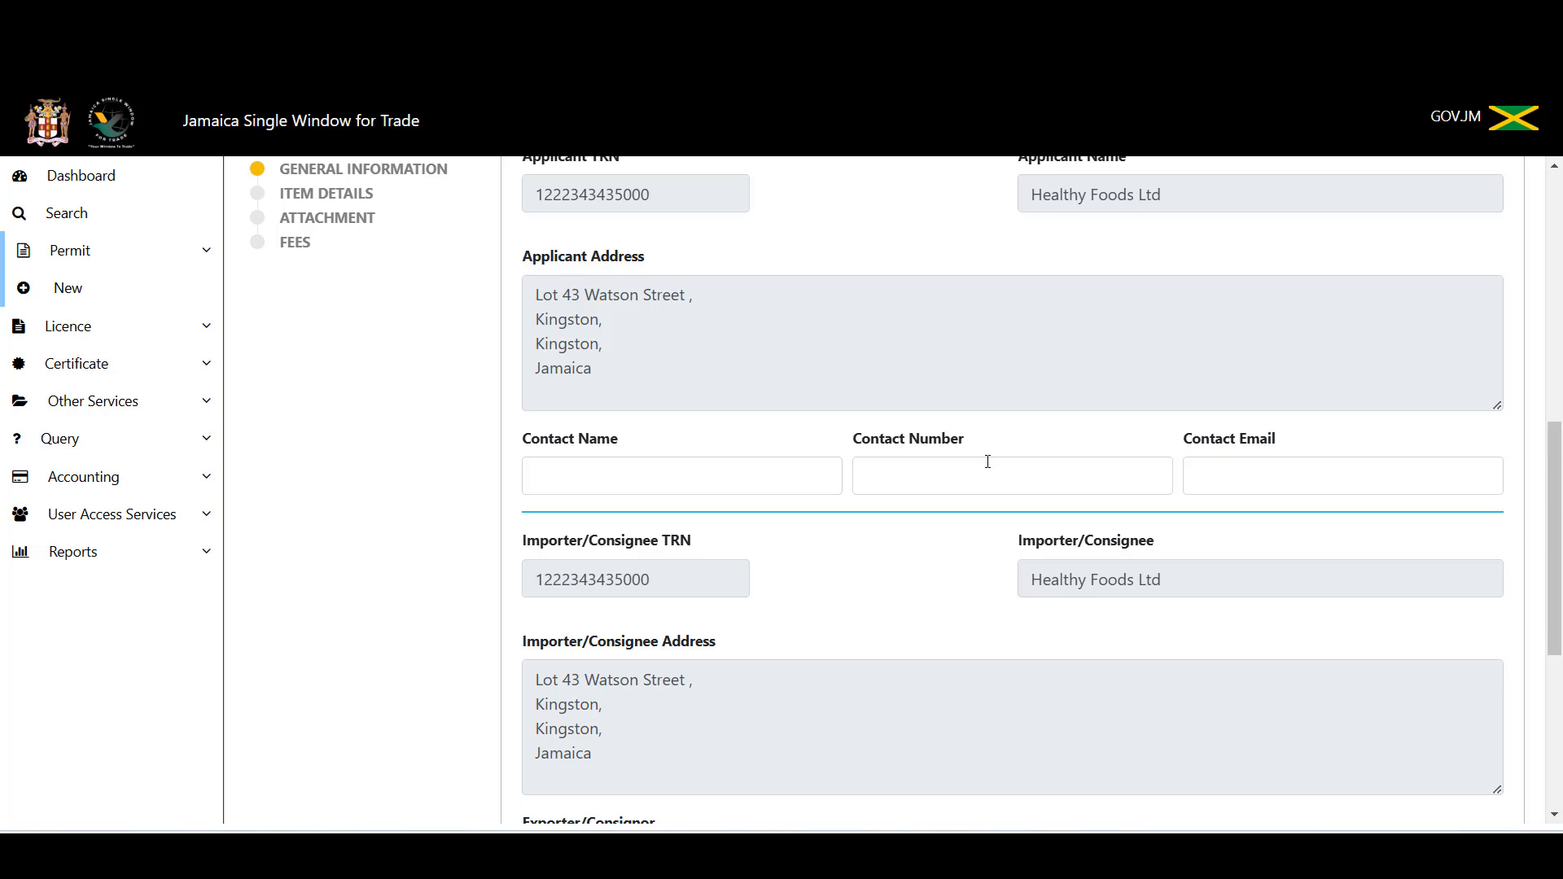
pyautogui.scroll(-2, 1008, 629)
pyautogui.scroll(-2, 1008, 626)
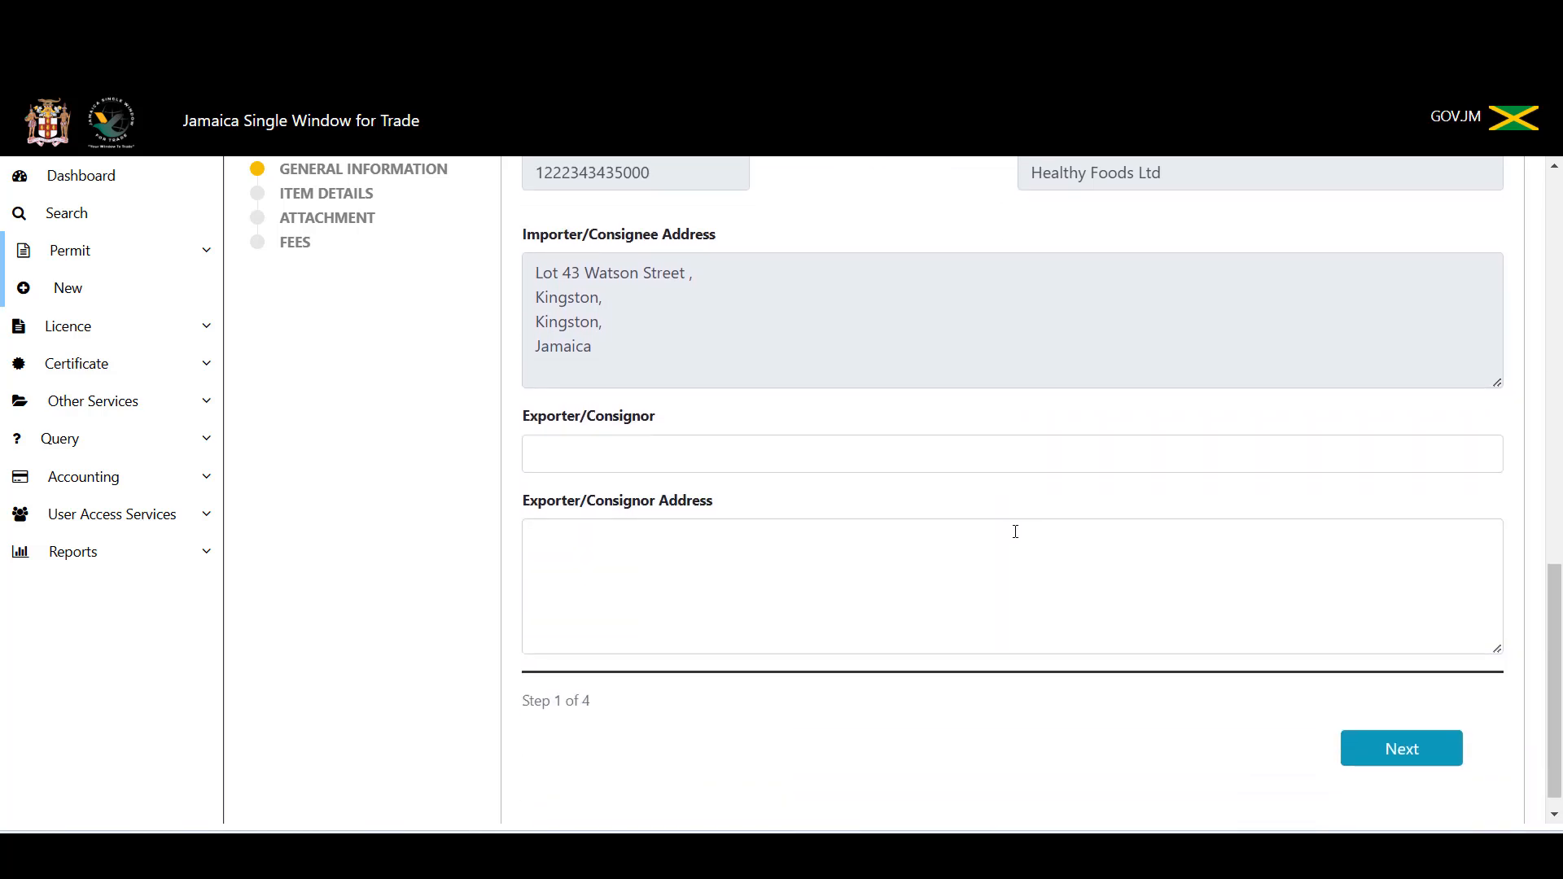
pyautogui.scroll(8, 1014, 537)
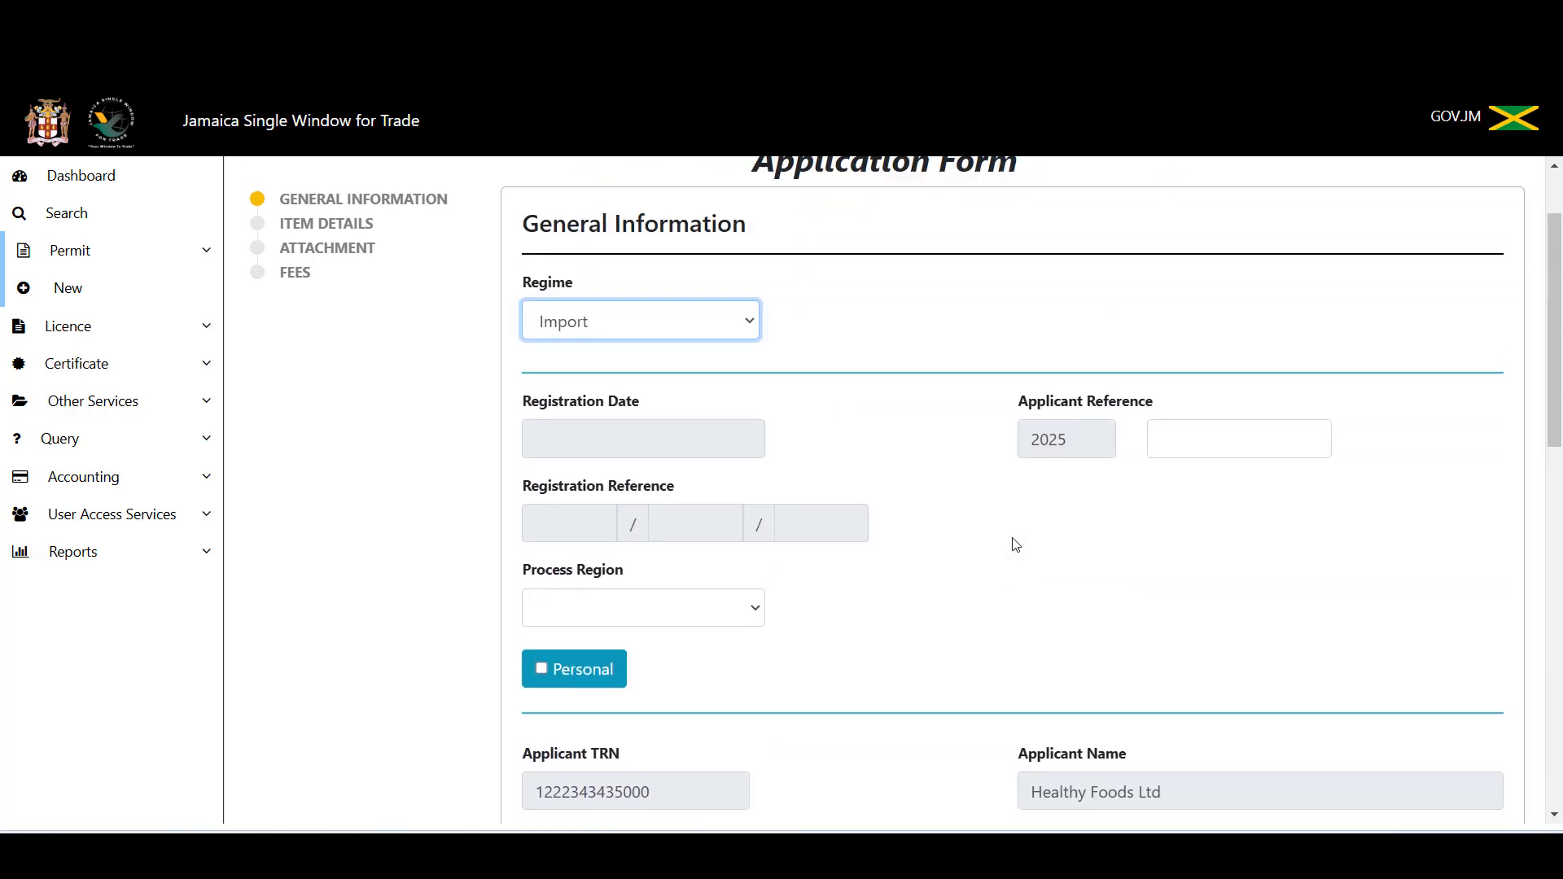
pyautogui.scroll(-1, 924, 666)
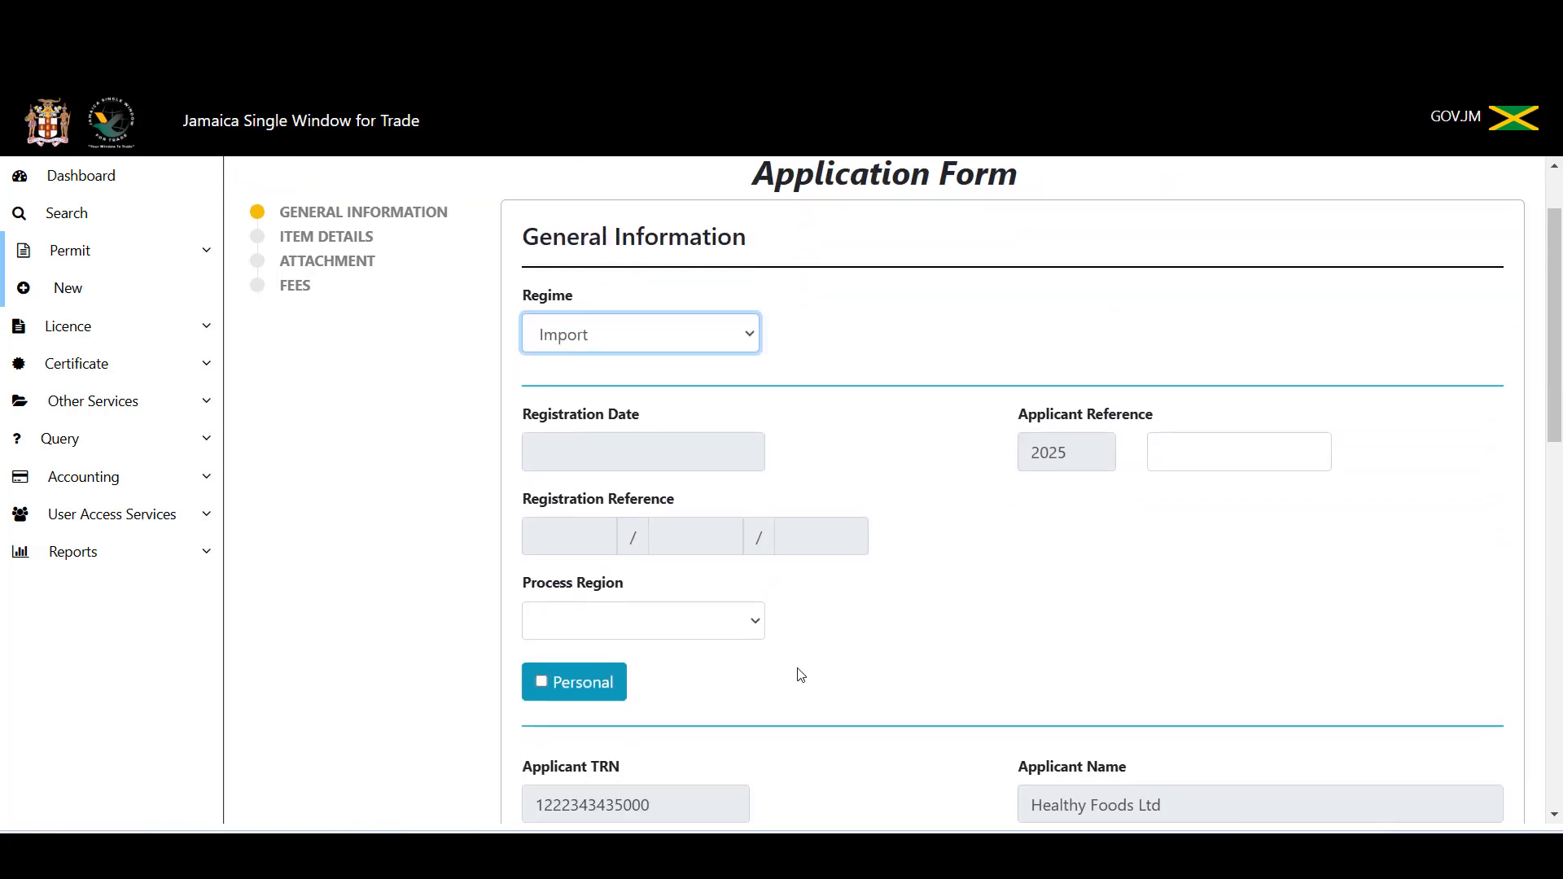
pyautogui.click(757, 633)
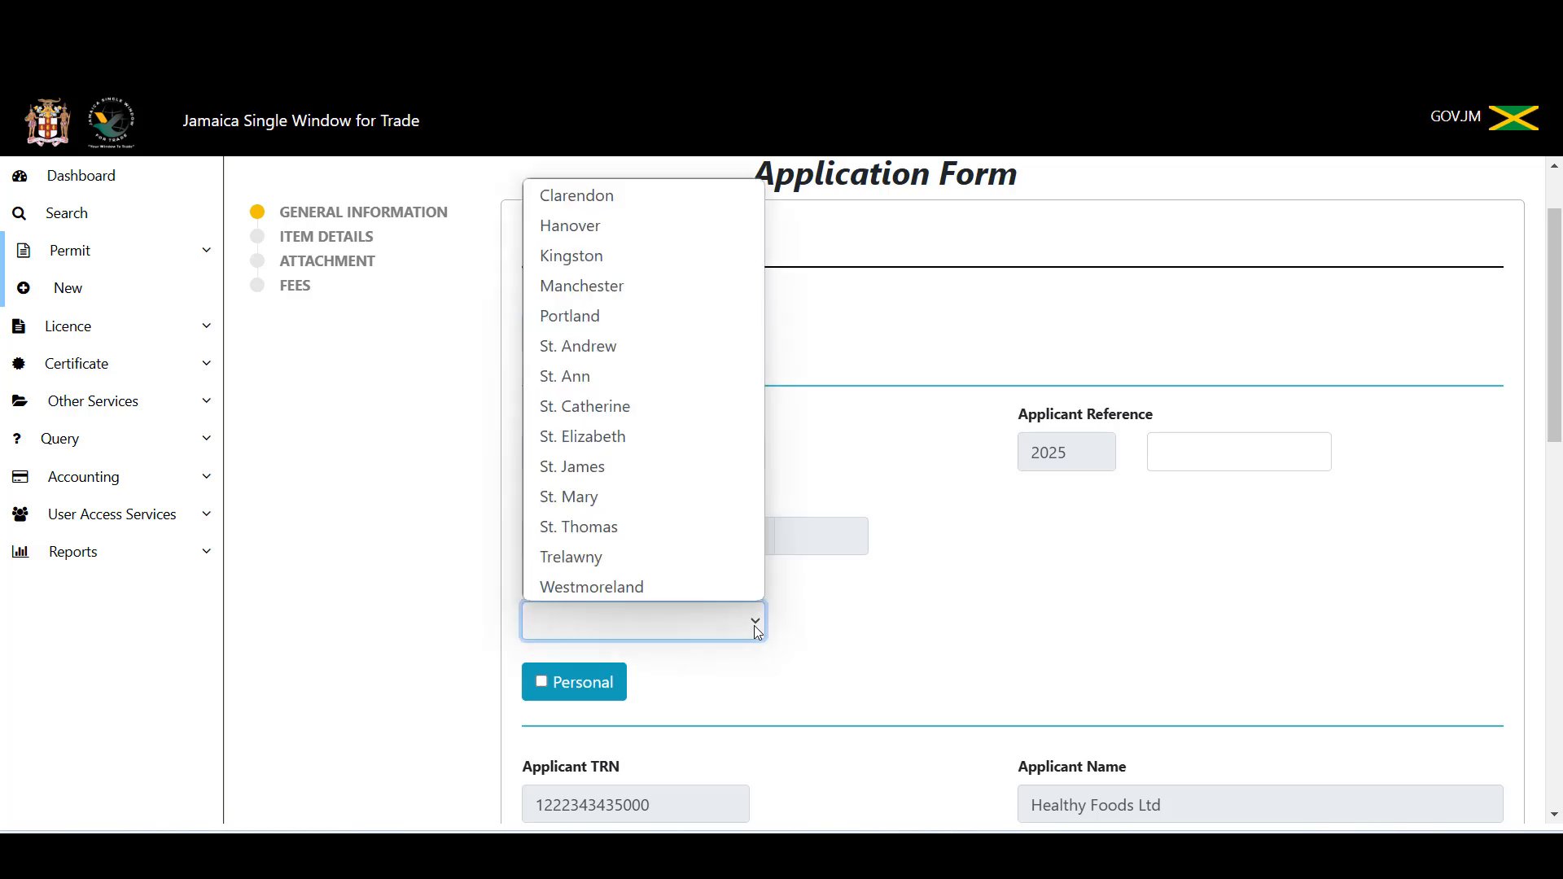
pyautogui.click(708, 262)
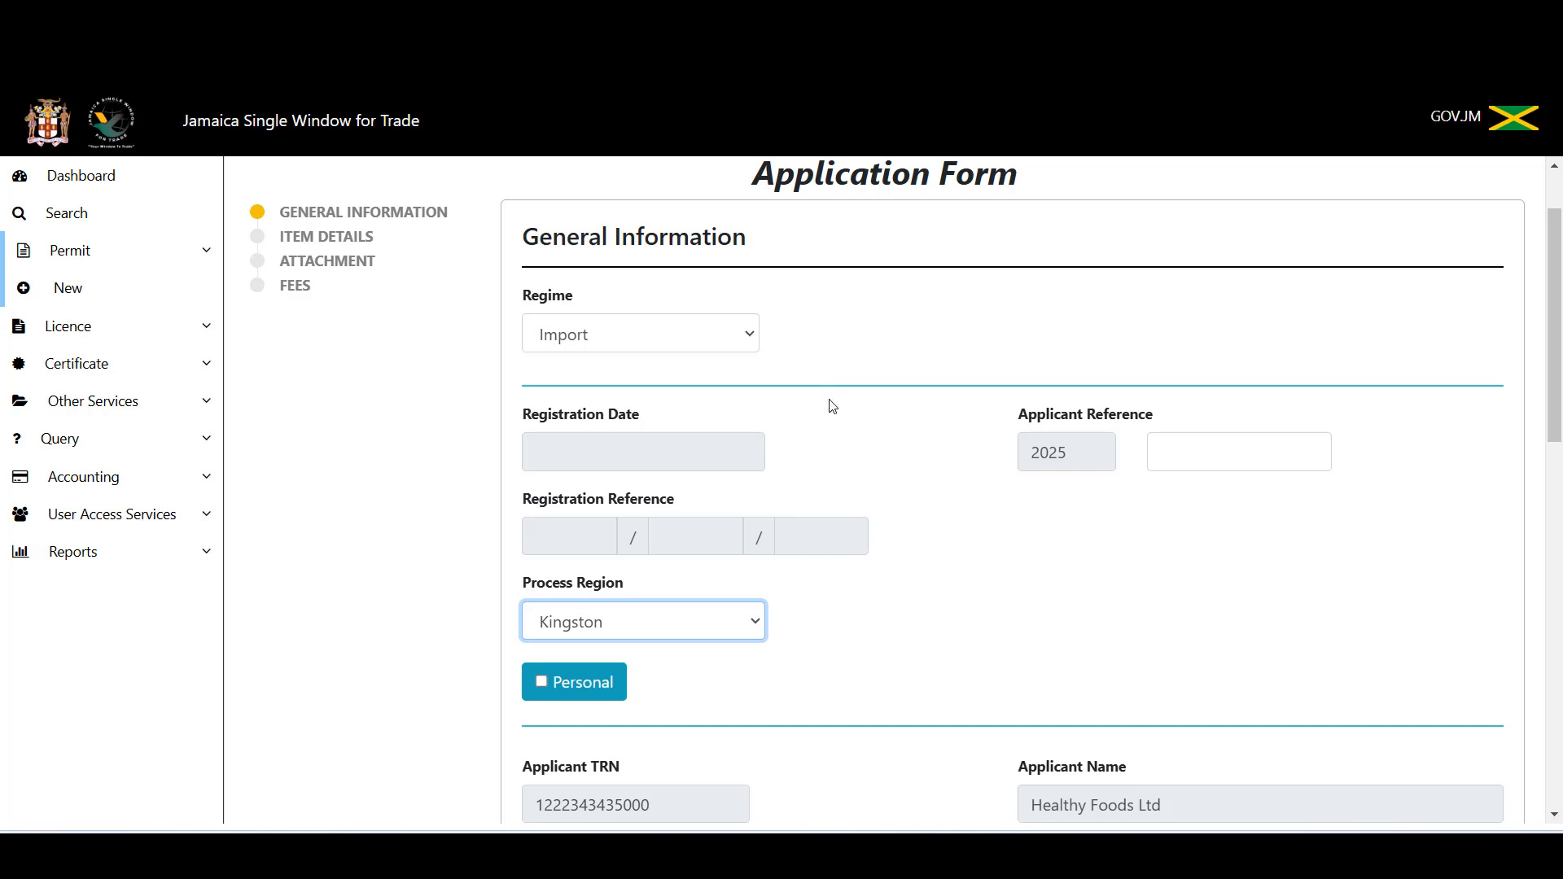
pyautogui.scroll(-7, 832, 405)
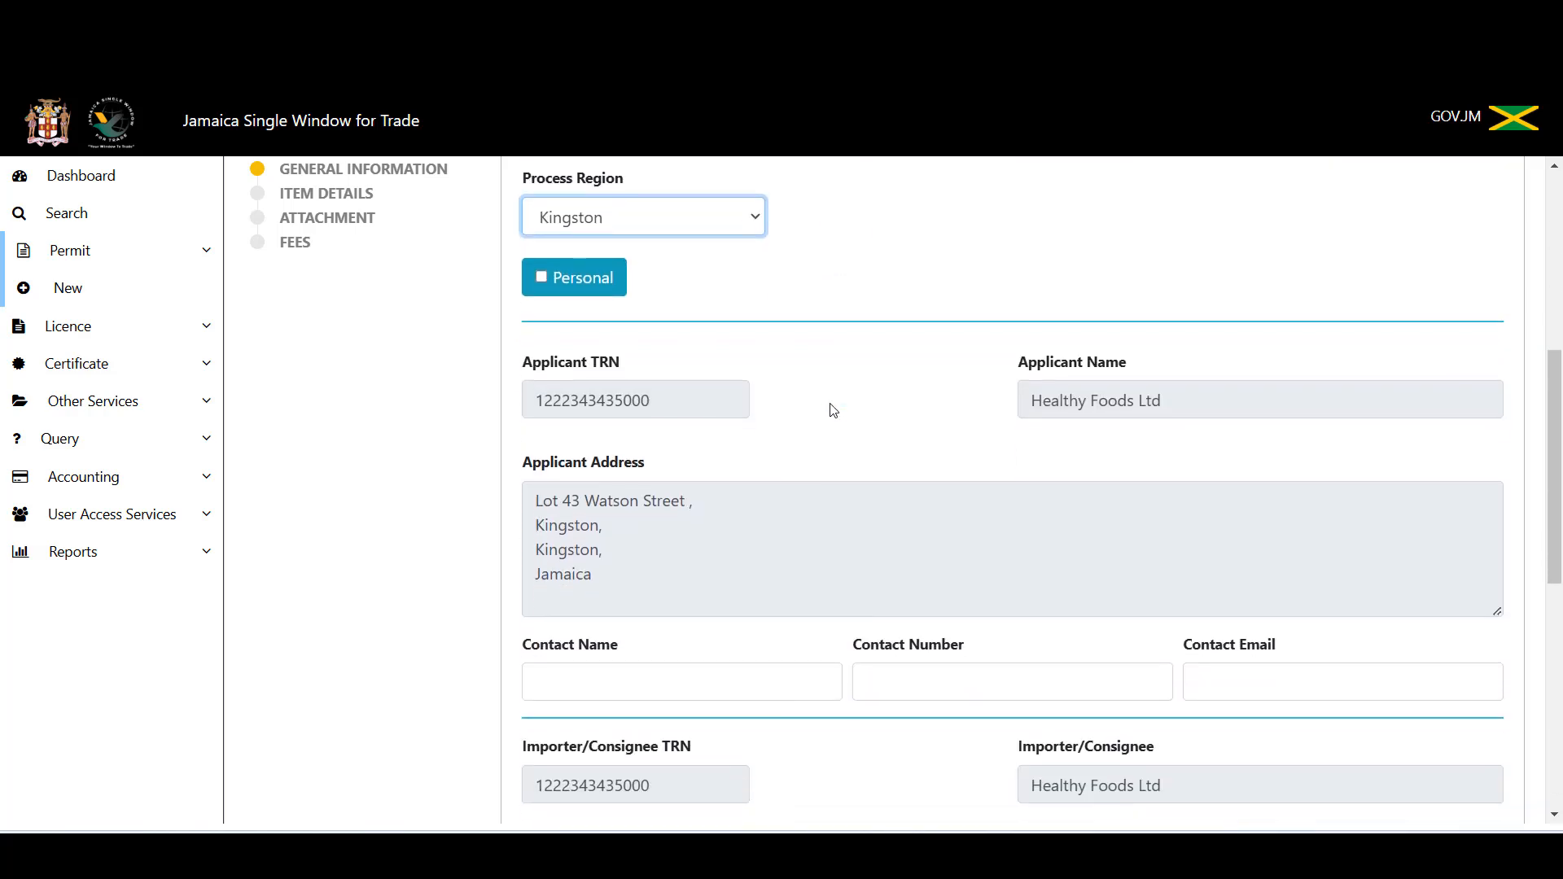
# Step: Enter the contact's full name, phone number and e-mail address
pyautogui.click(702, 476)
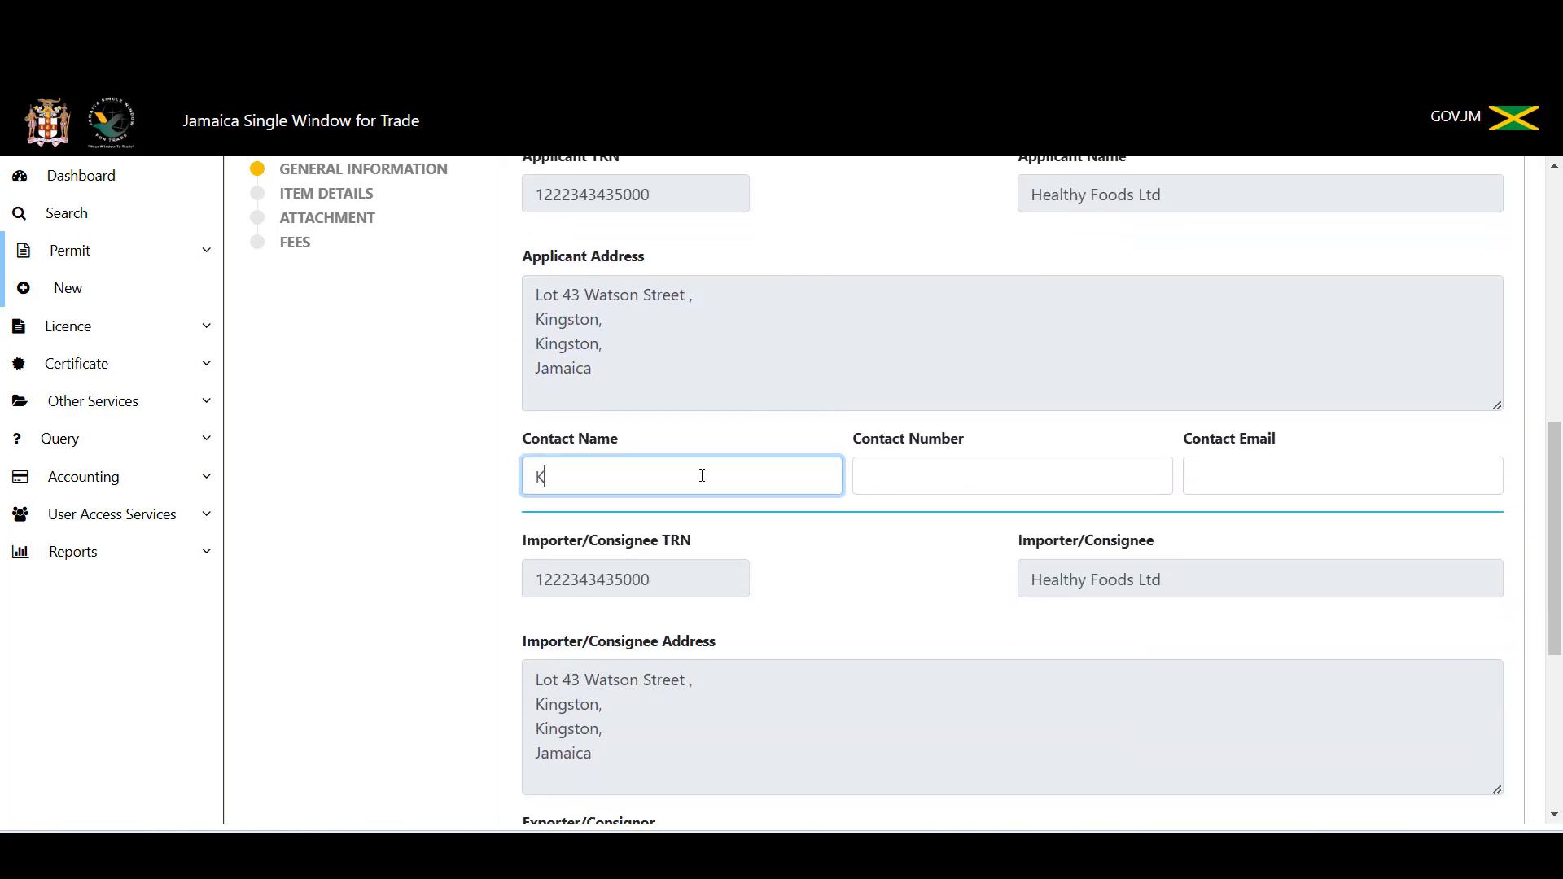
pyautogui.press('Tab')
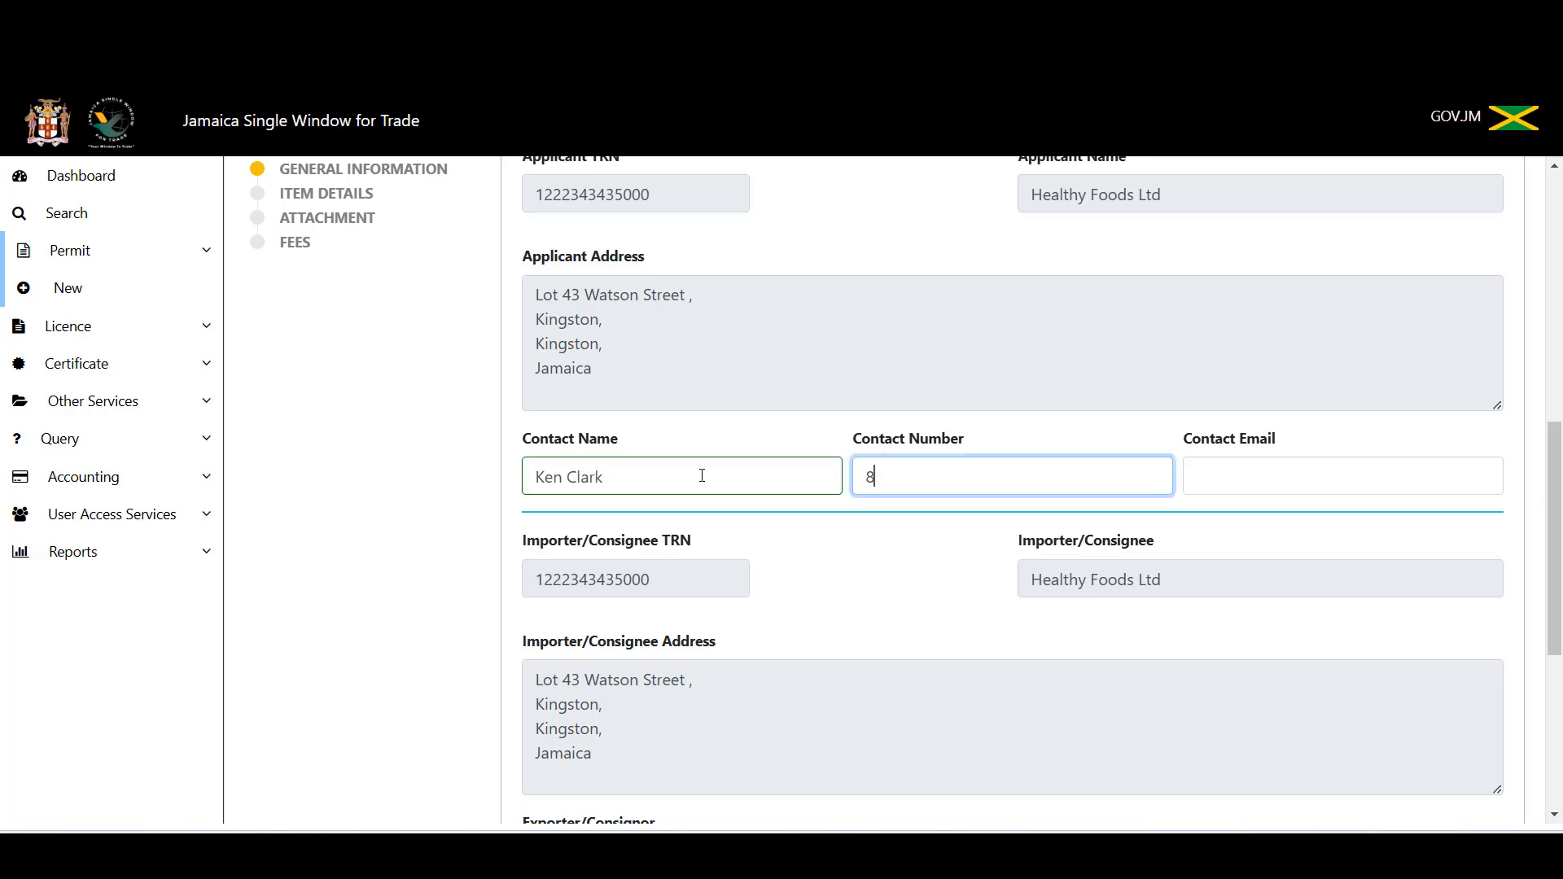
pyautogui.press('Tab')
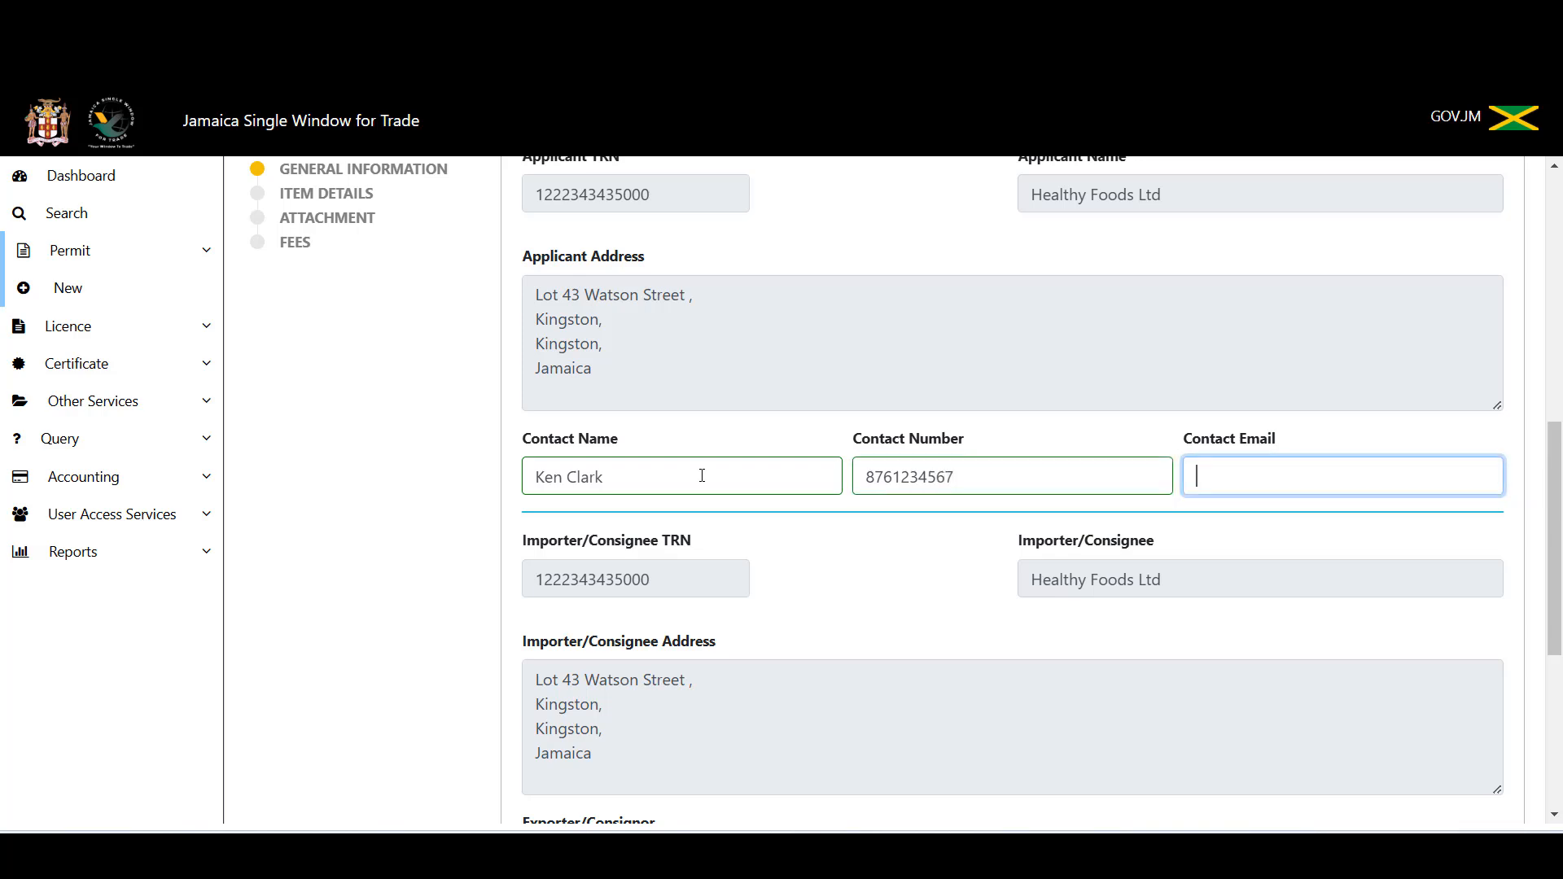
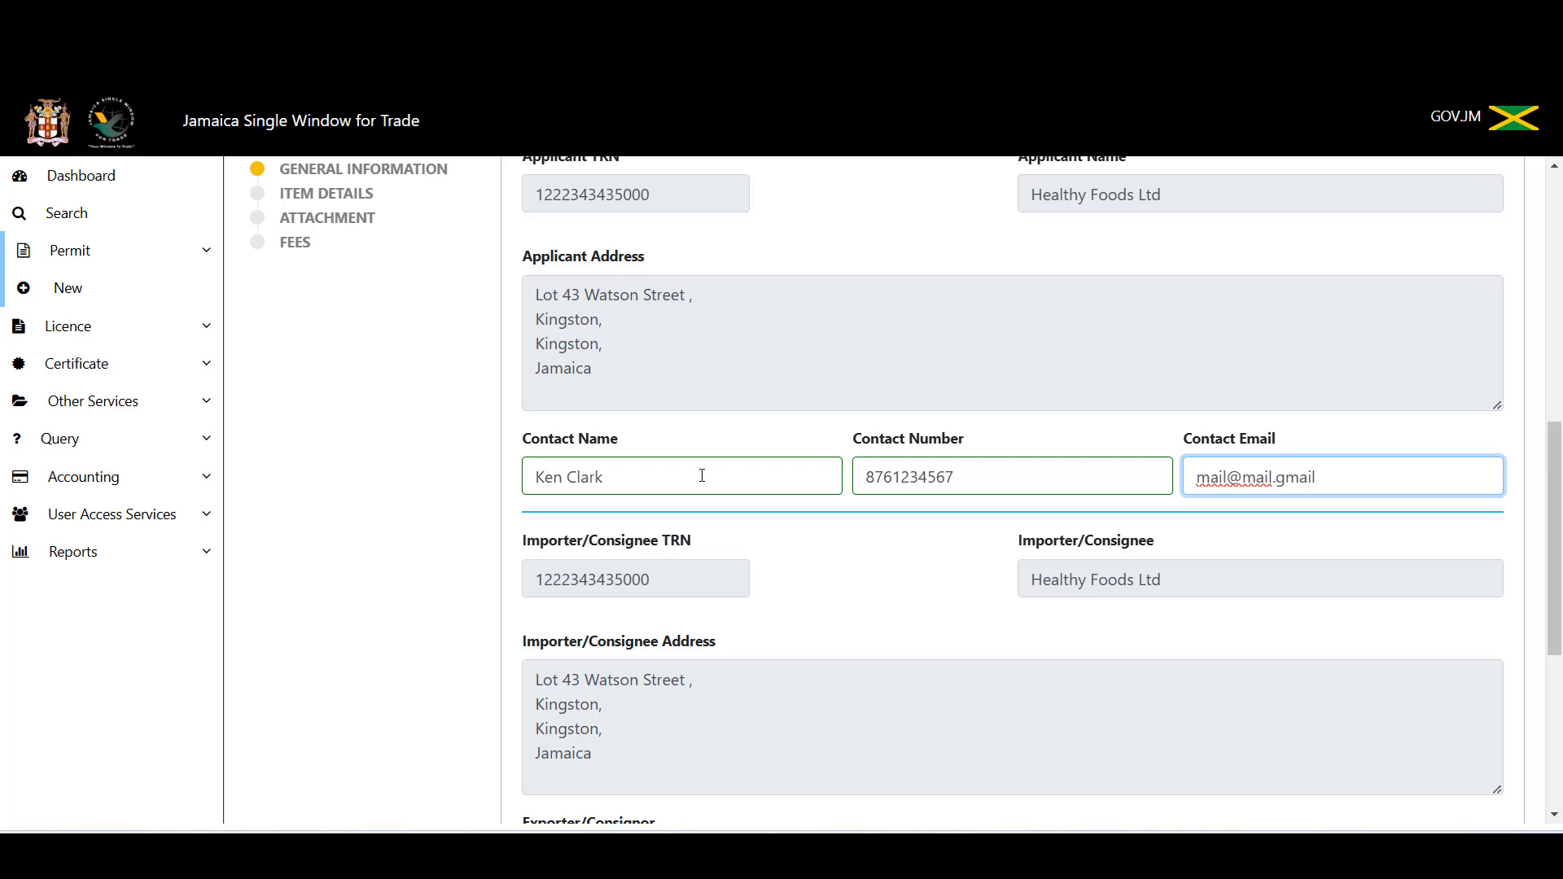
pyautogui.press('Tab')
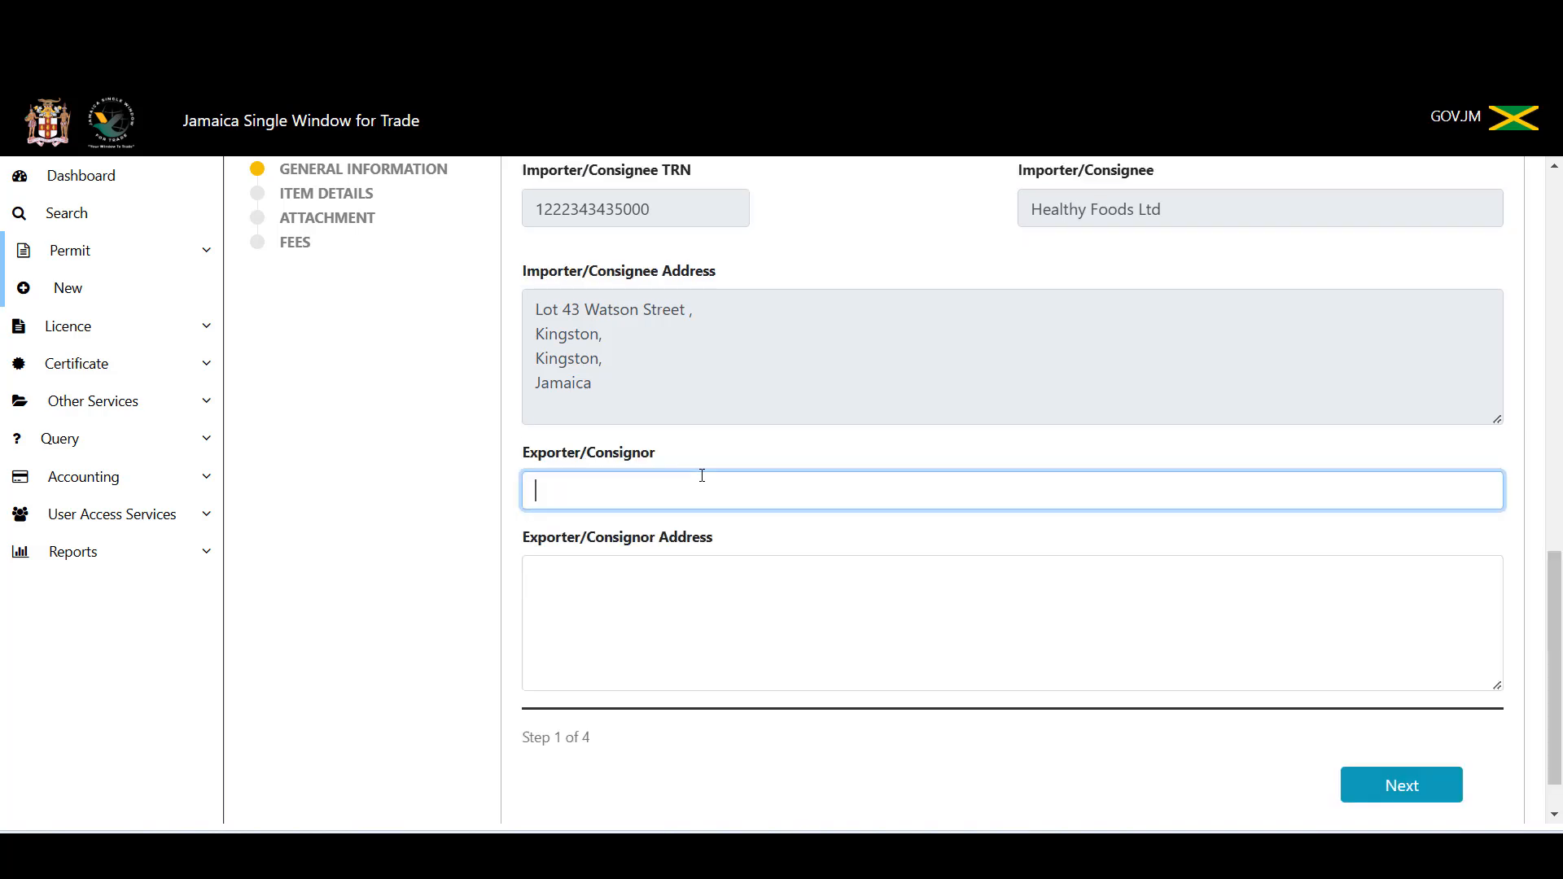
# Step: Correct the domain part of the contact e-mail address
pyautogui.scroll(5, 947, 373)
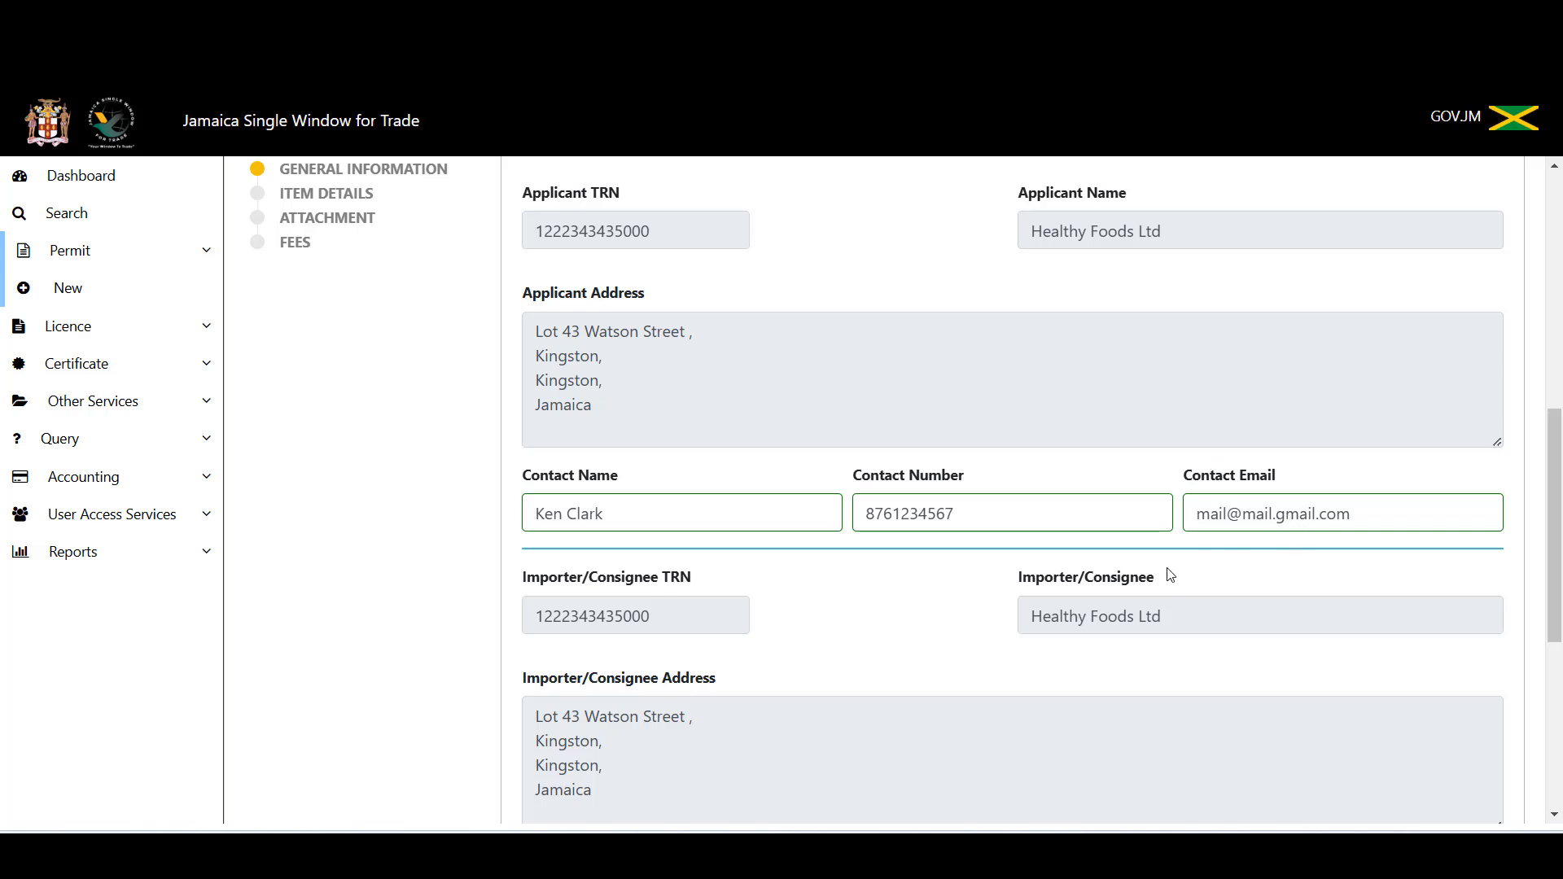
pyautogui.click(1277, 513)
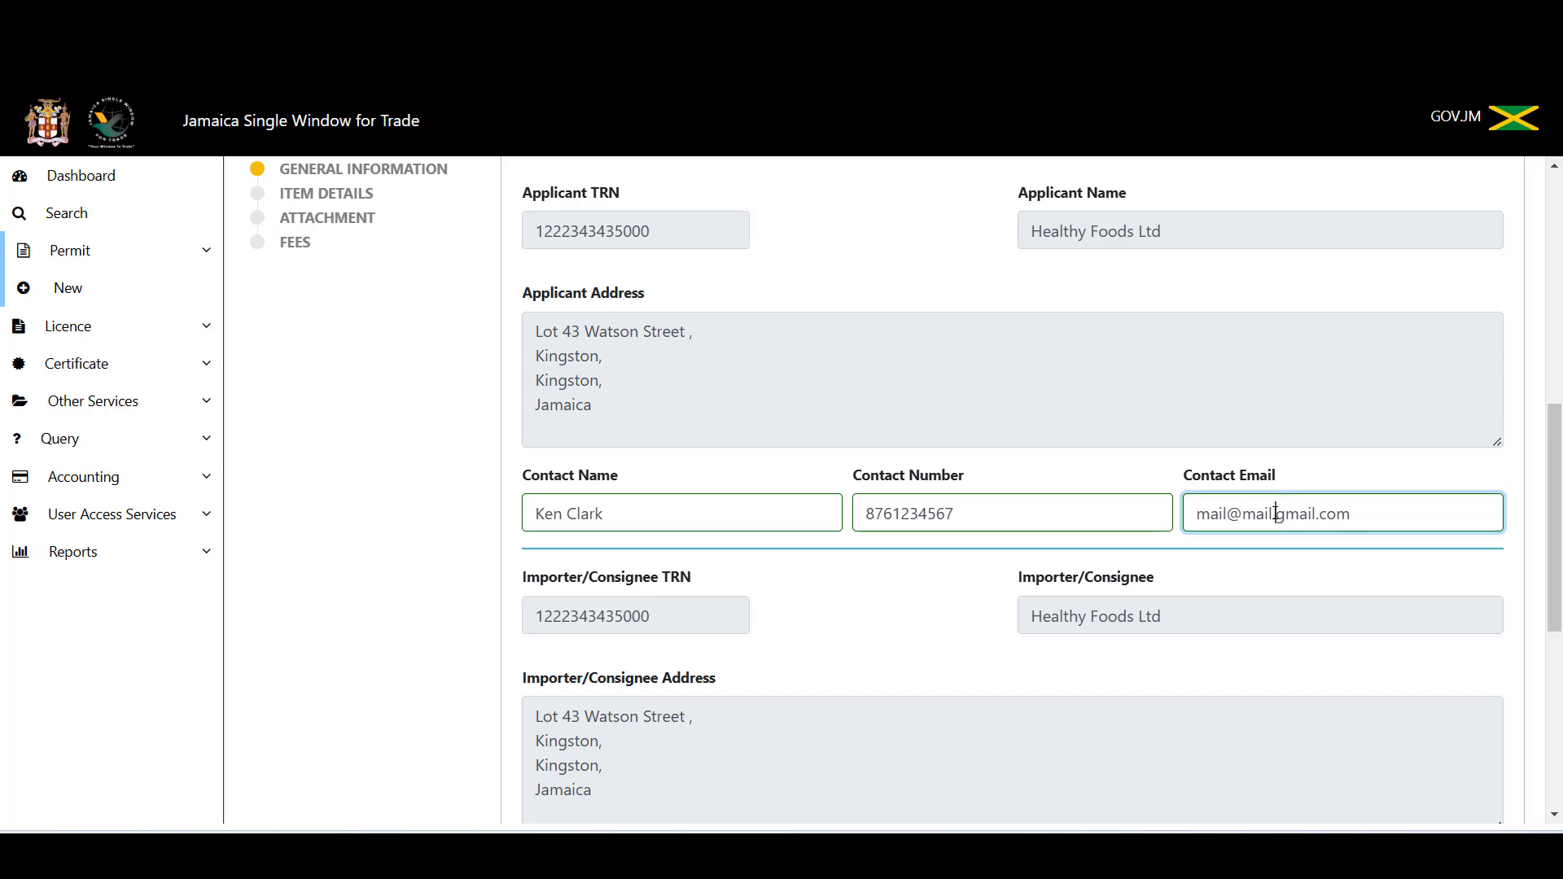
pyautogui.press('BackSpace')
pyautogui.press('BackSpace')
pyautogui.press('BackSpace')
pyautogui.press('BackSpace')
pyautogui.press('BackSpace')
pyautogui.write('@')
pyautogui.press('Delete')
pyautogui.scroll(-5, 1232, 547)
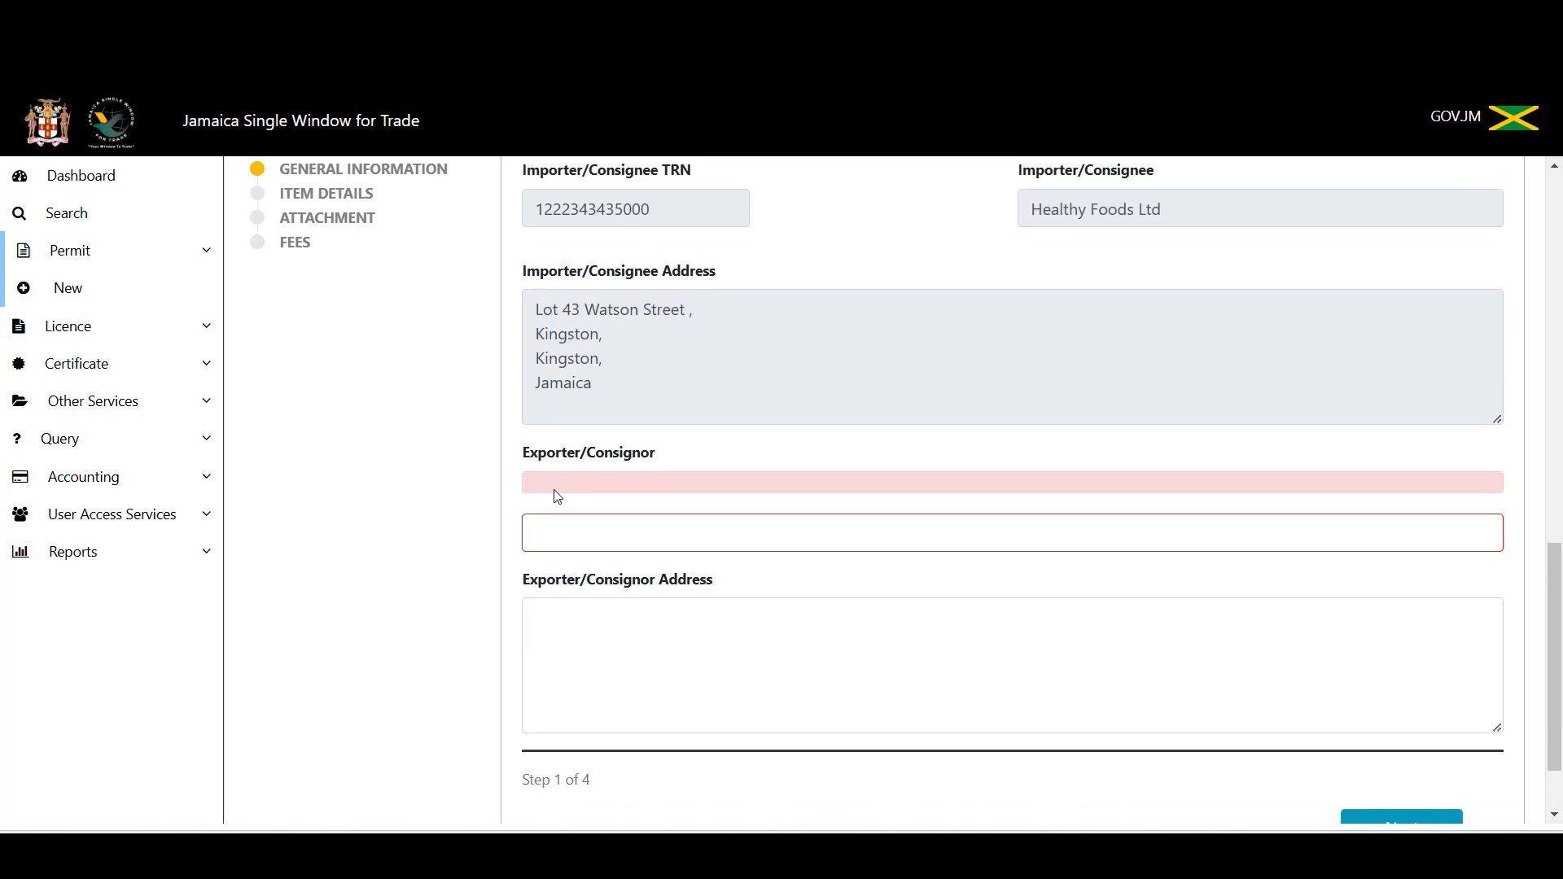
# Step: Enter Wholesale International as Exporter/Consignor and type its three-line street address
pyautogui.click(566, 539)
pyautogui.write('Wh')
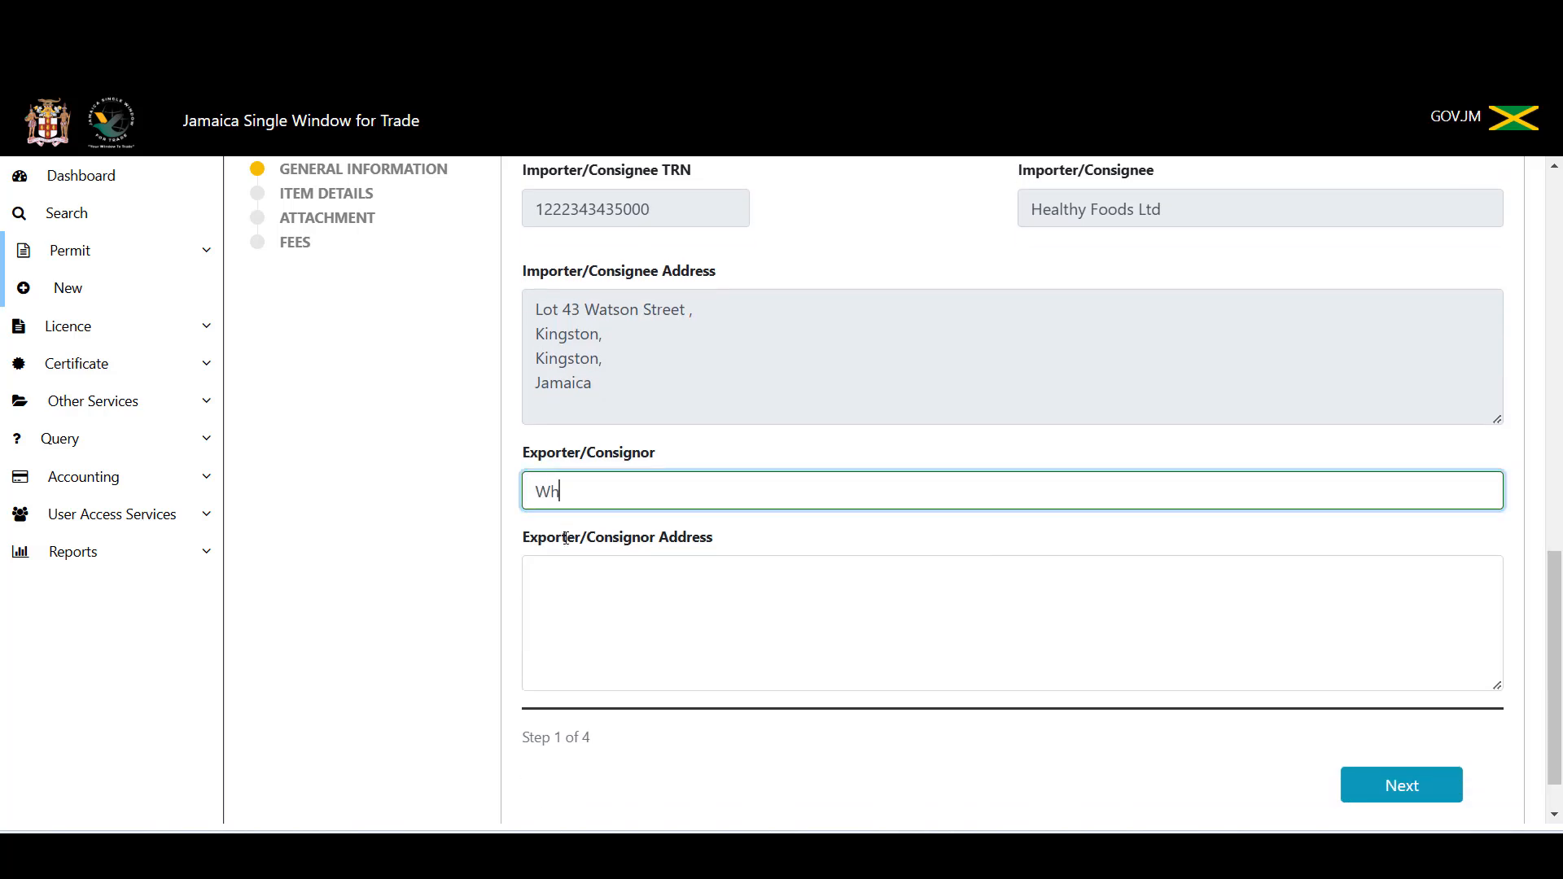
pyautogui.write('olesale International')
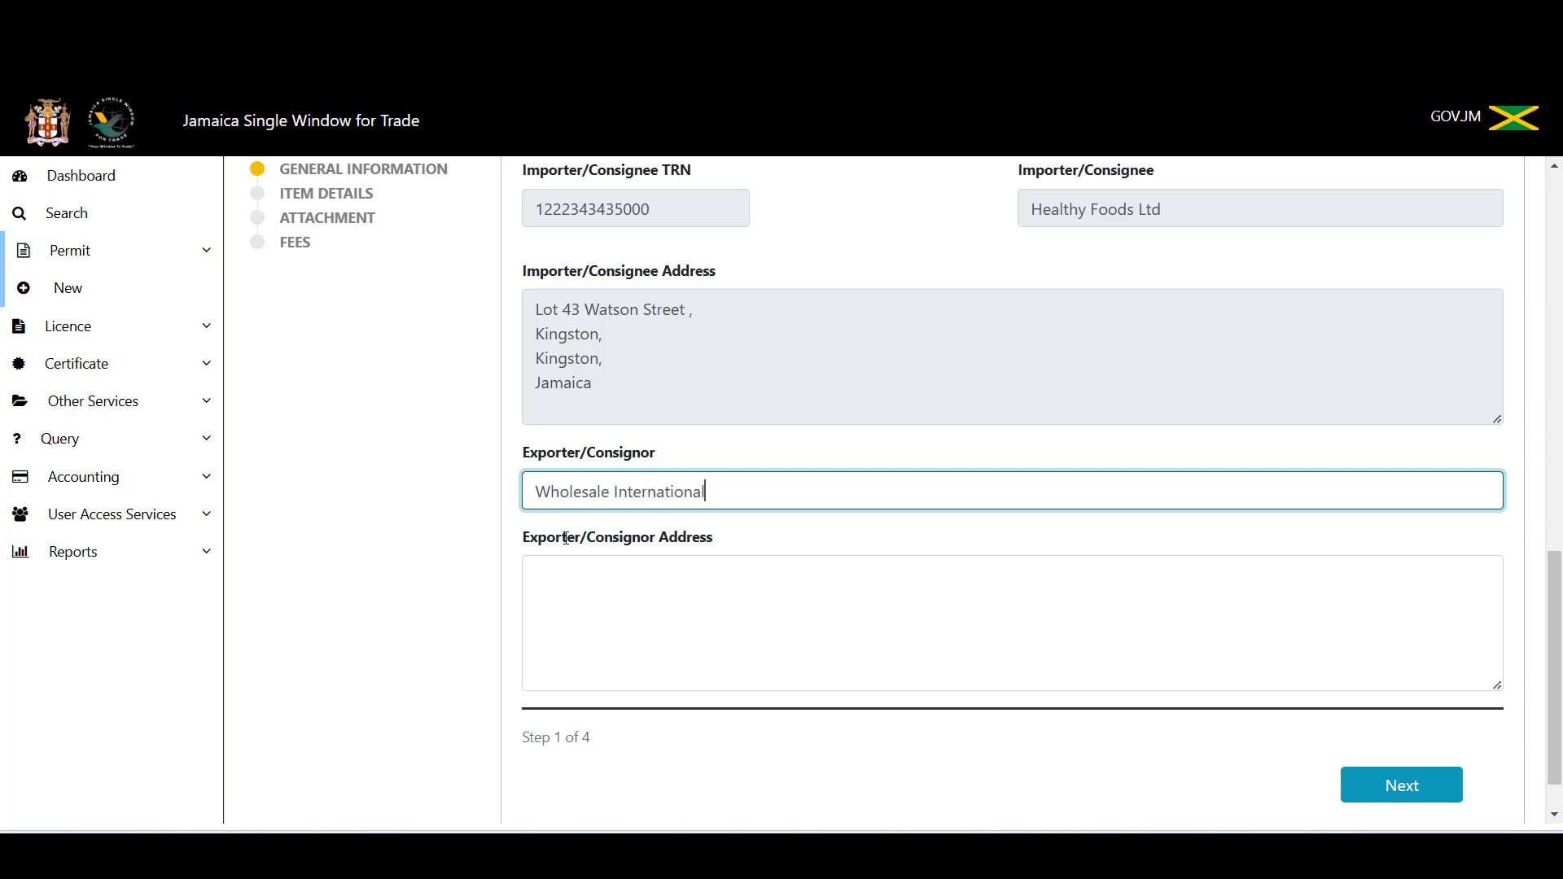
pyautogui.press('Tab')
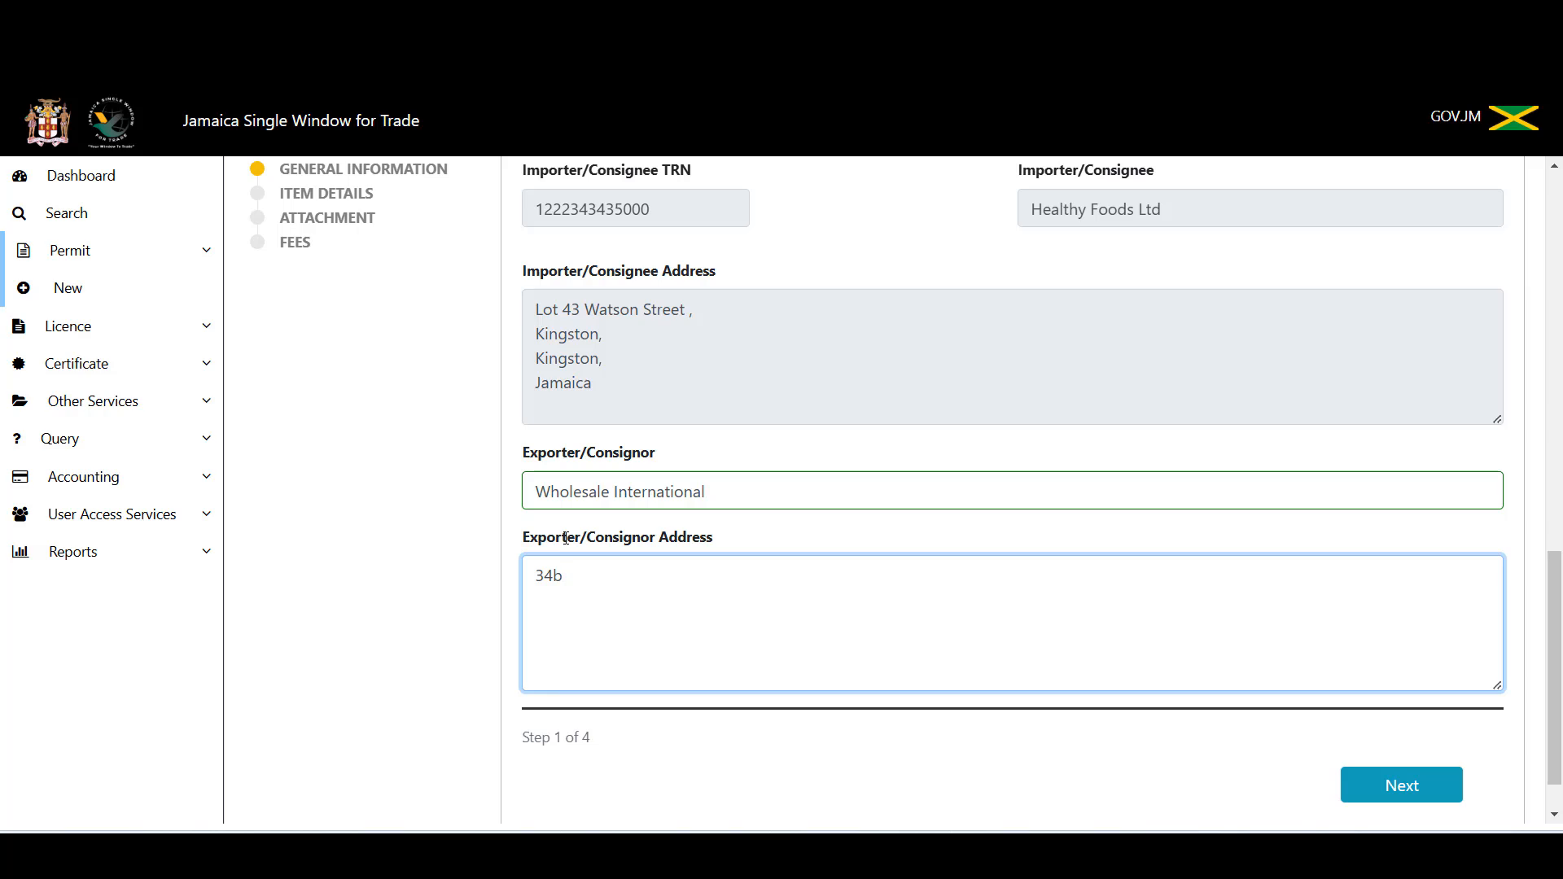
pyautogui.press('Return')
pyautogui.write('Miami ')
pyautogui.write('Flor')
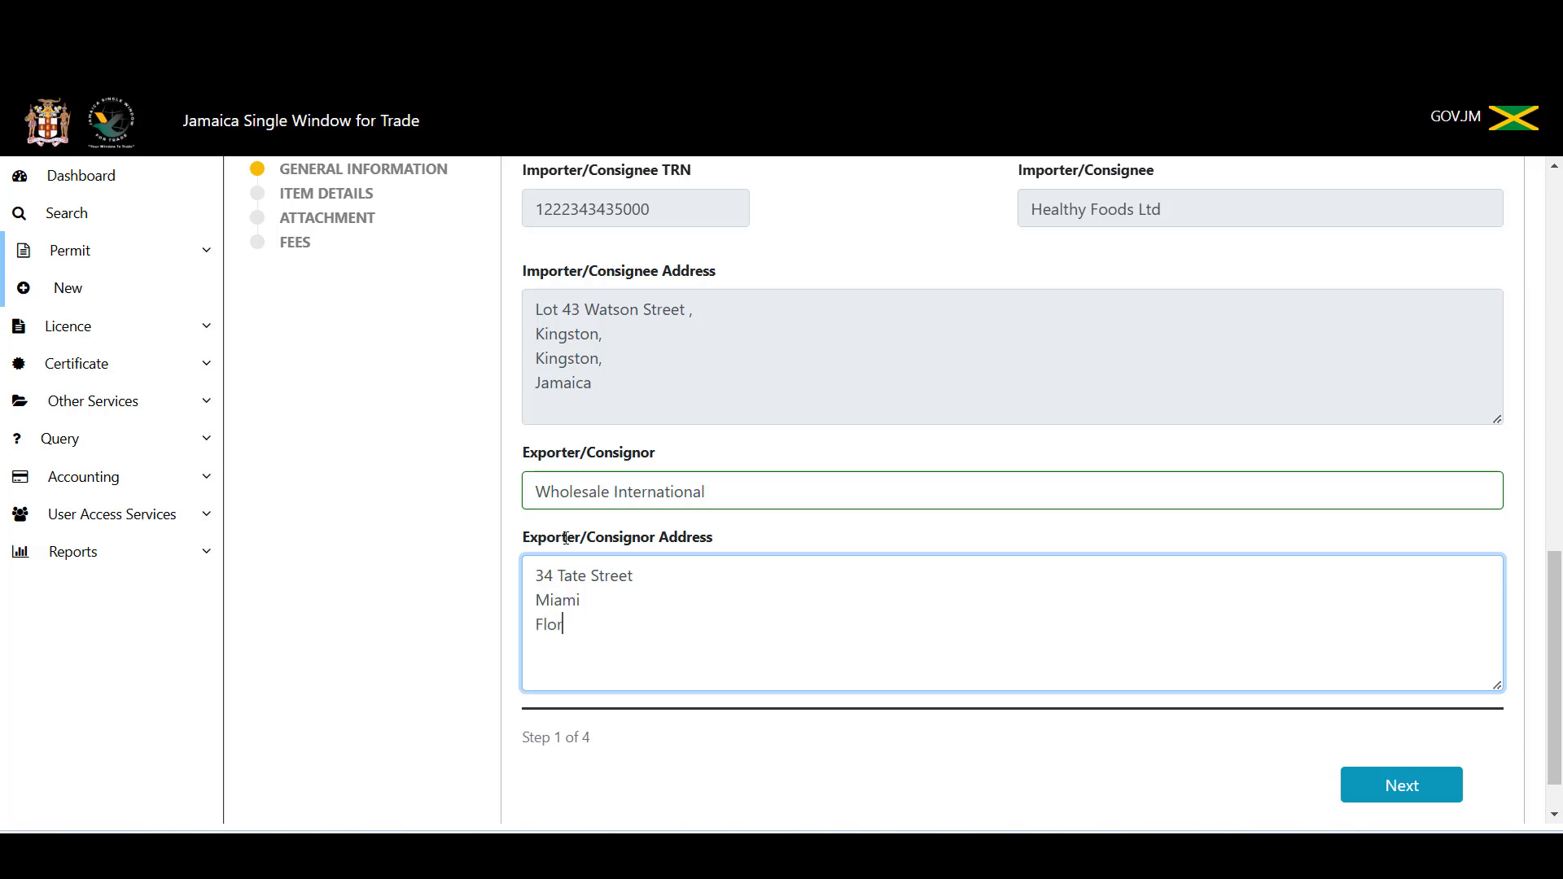
pyautogui.write('ida')
pyautogui.press('Return')
pyautogui.write('USA')
pyautogui.scroll(15, 952, 607)
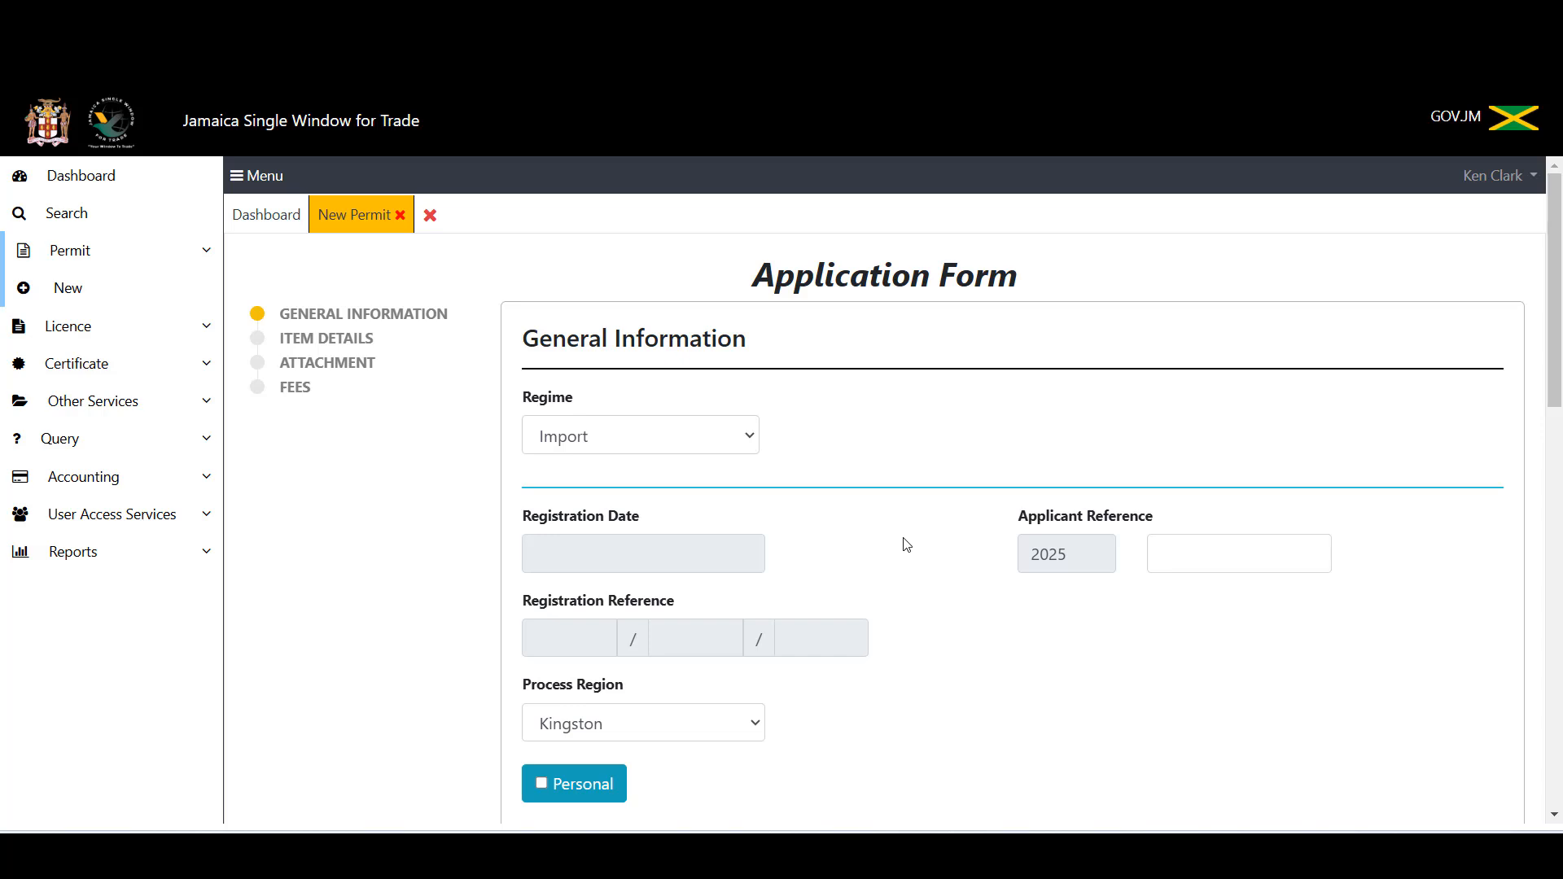
pyautogui.scroll(-1, 953, 700)
pyautogui.scroll(-6, 953, 700)
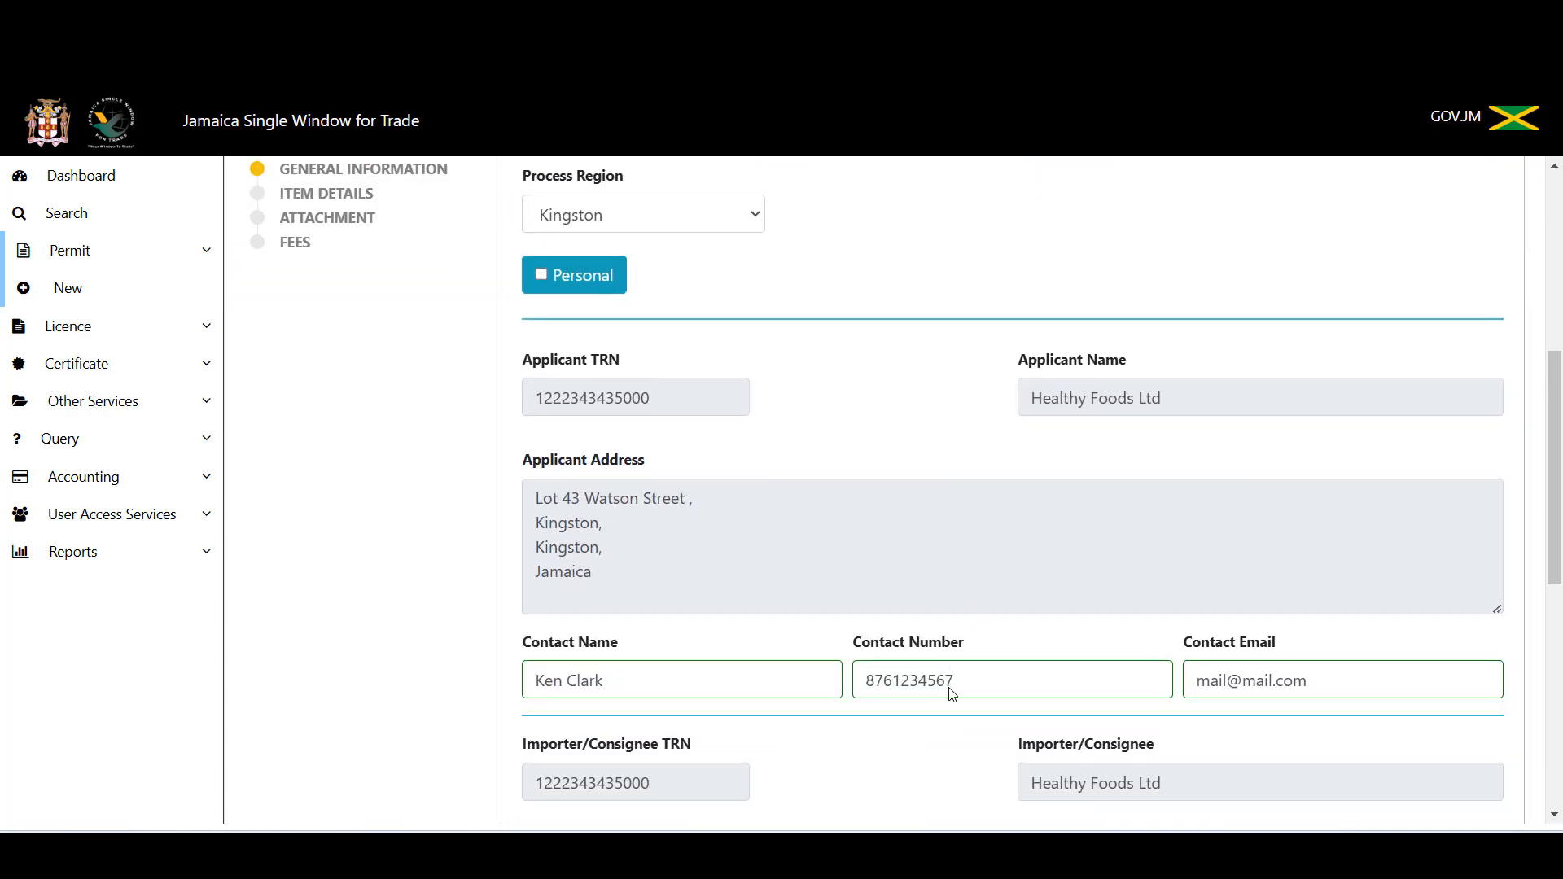
pyautogui.scroll(-3, 953, 694)
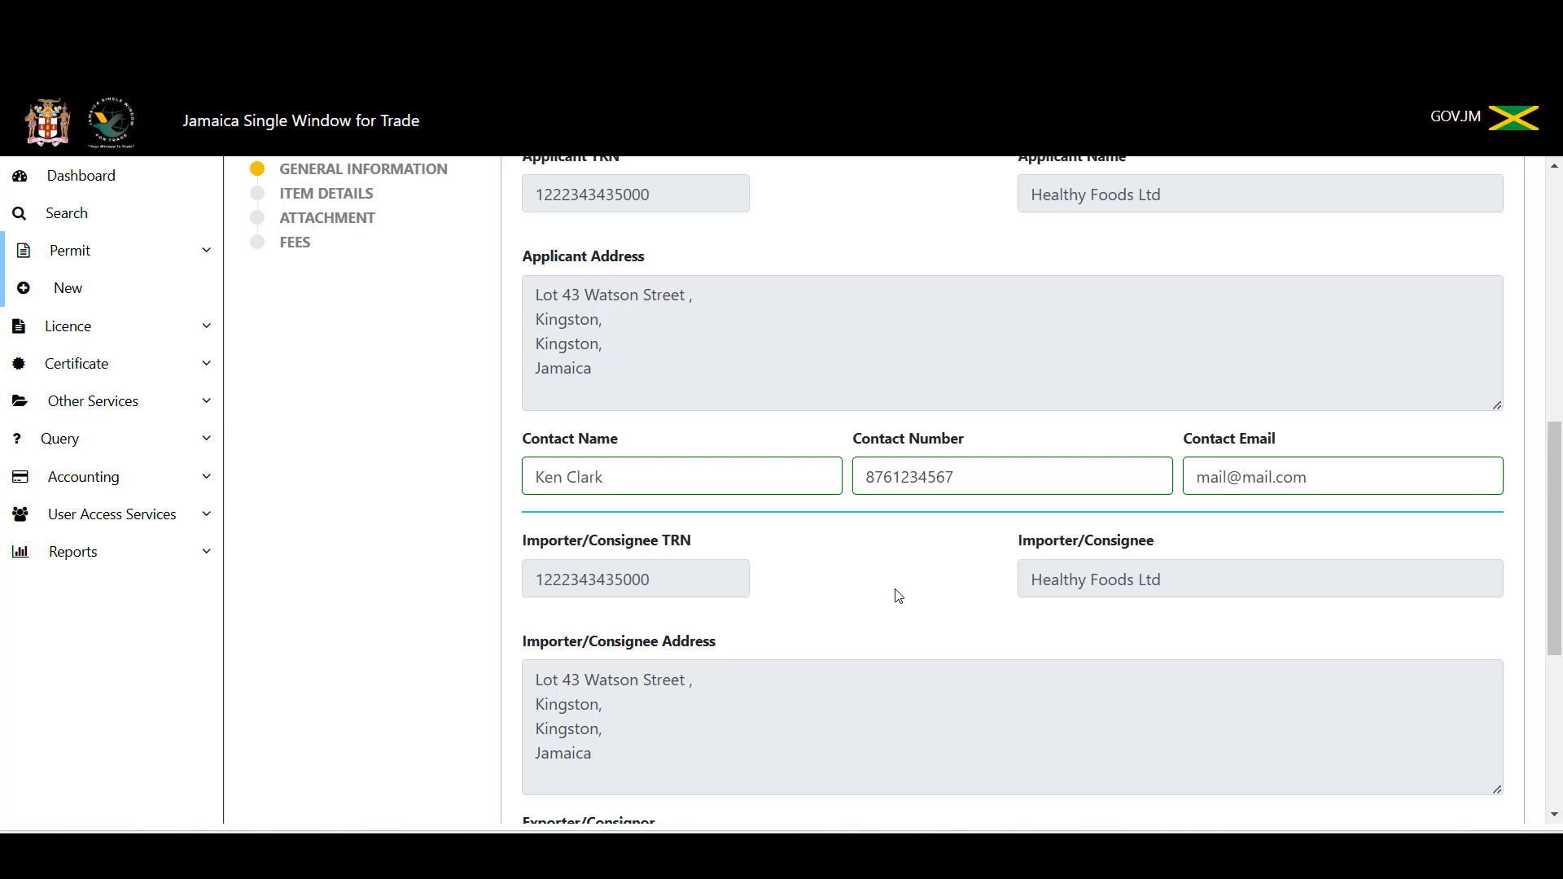
pyautogui.scroll(-5, 896, 596)
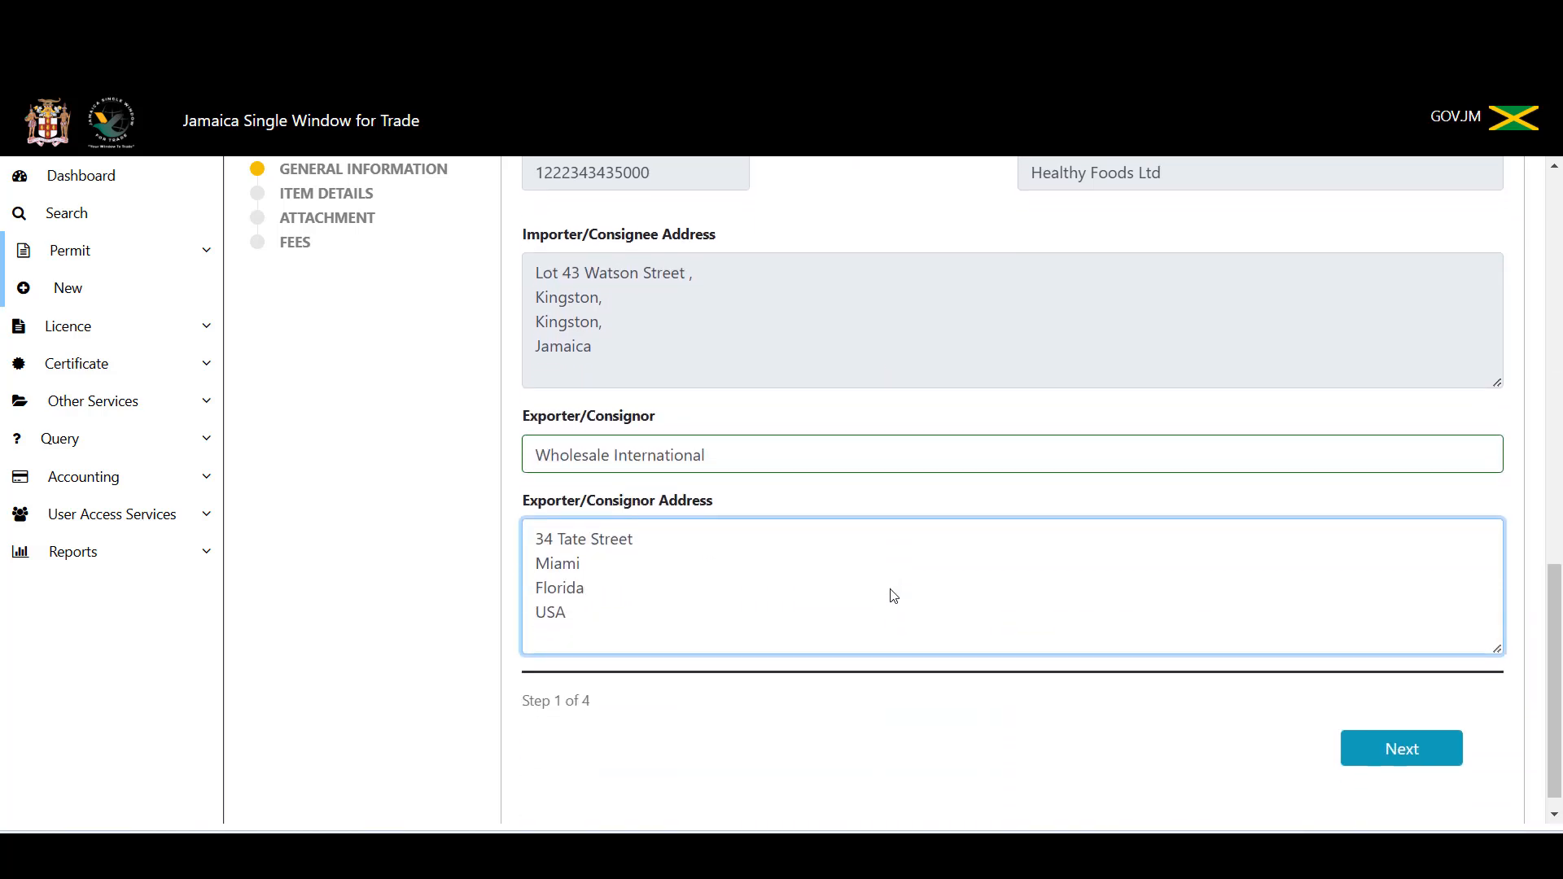
pyautogui.scroll(-1, 890, 592)
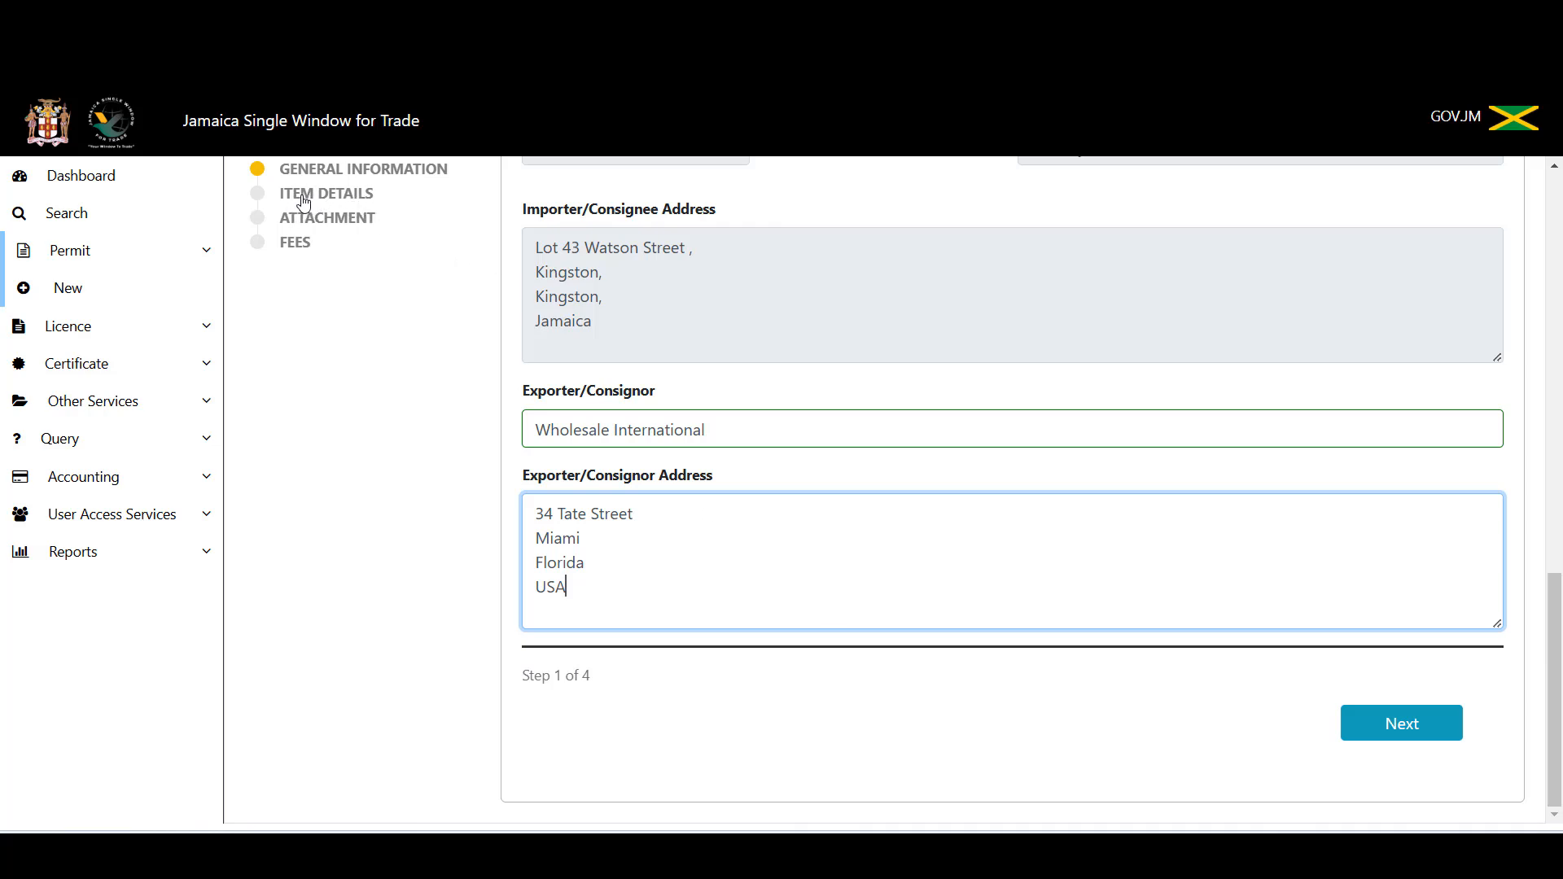
# Step: Advance the permit application from General Information to the Item Details step
pyautogui.click(1394, 726)
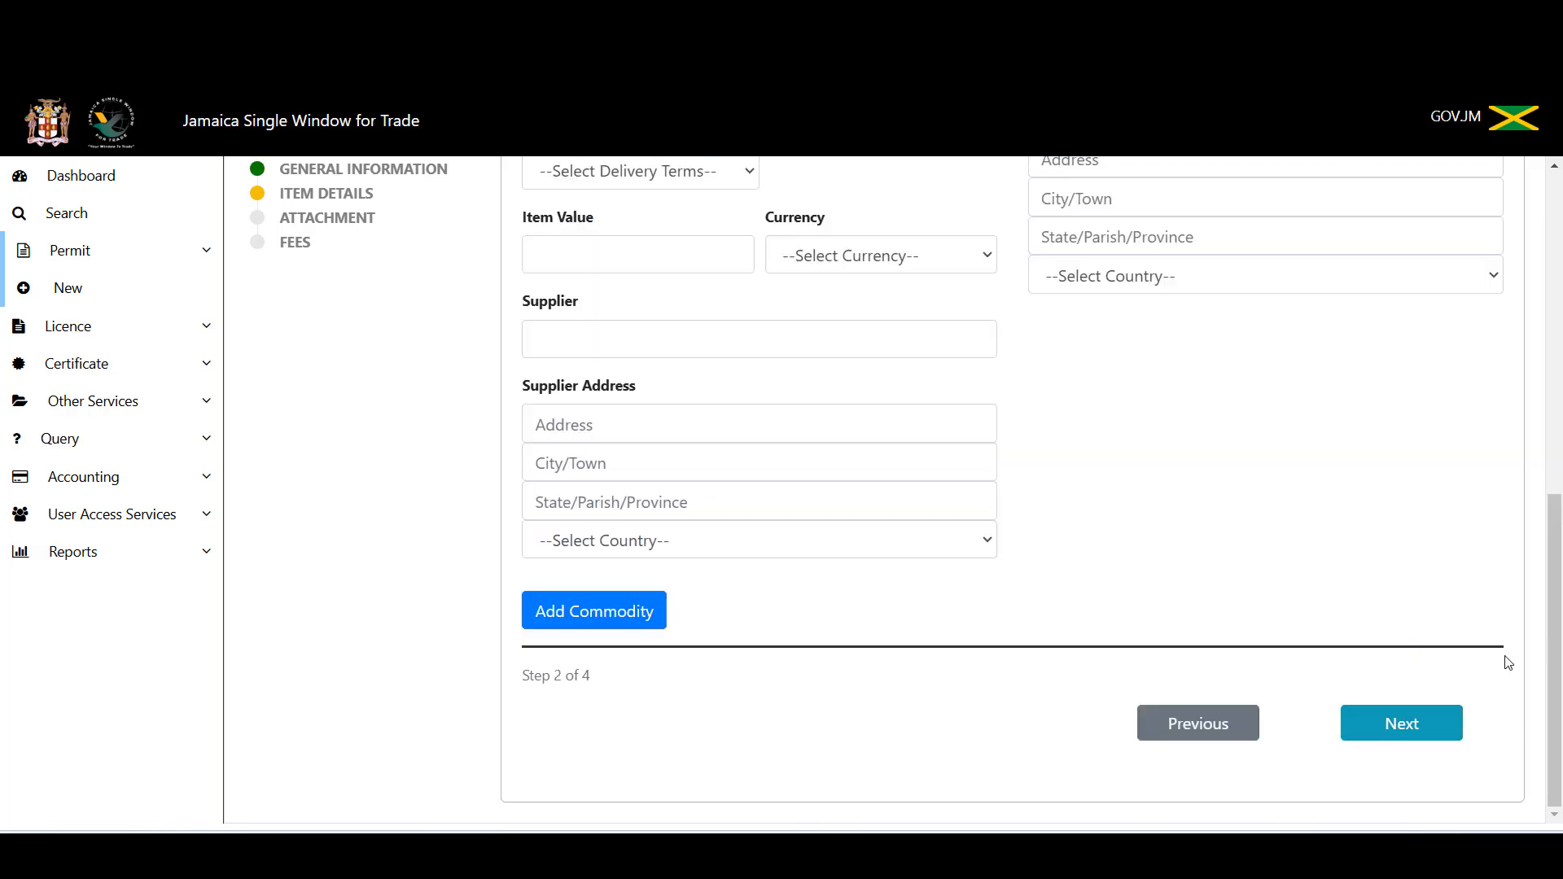
pyautogui.scroll(8, 1545, 689)
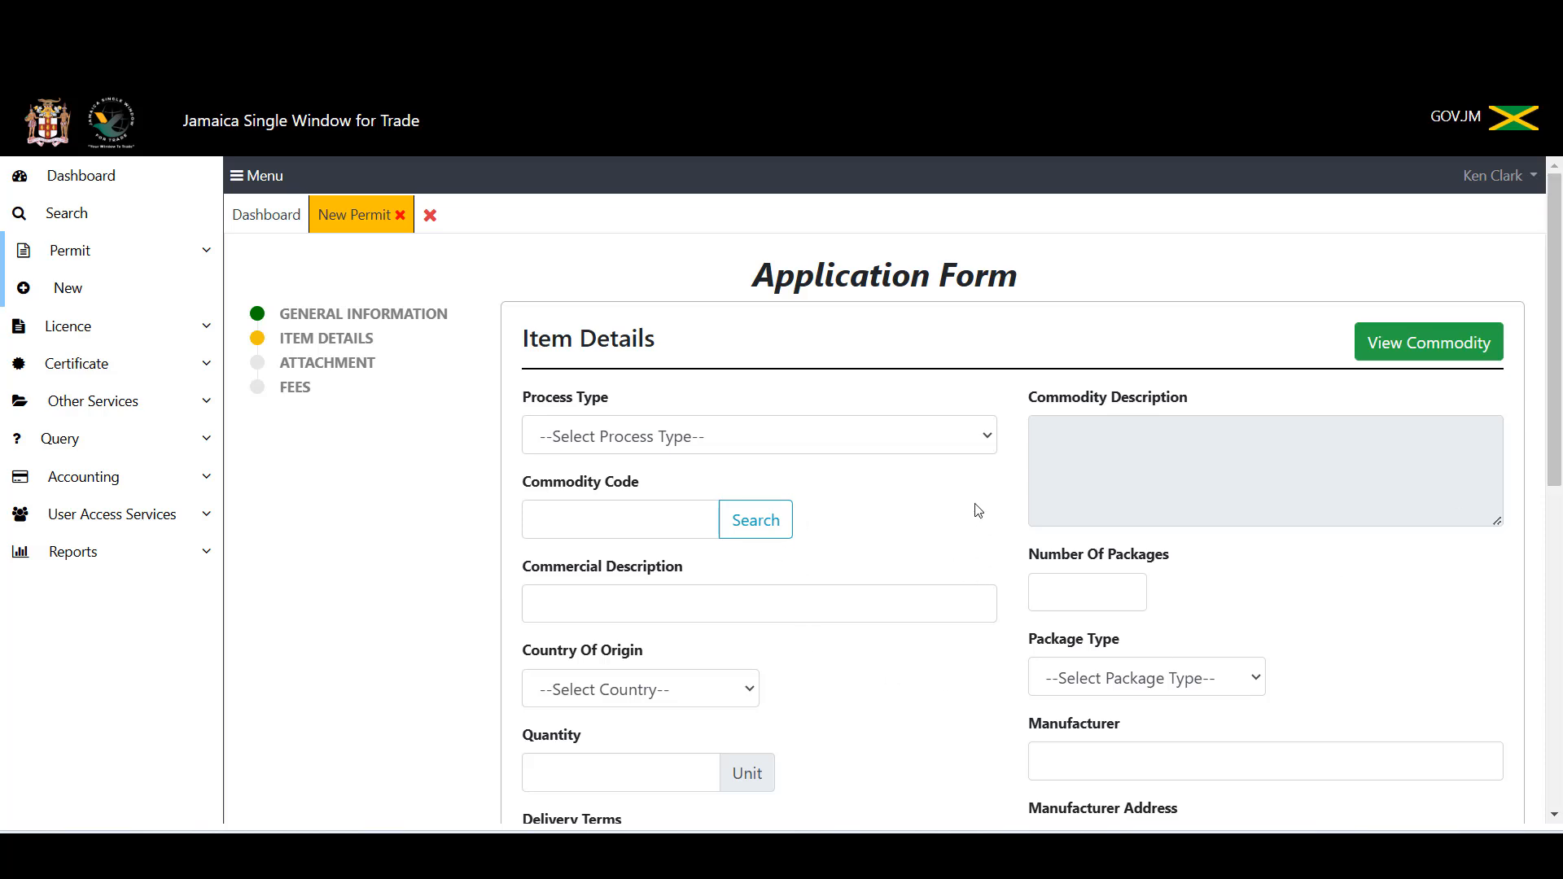
pyautogui.click(953, 444)
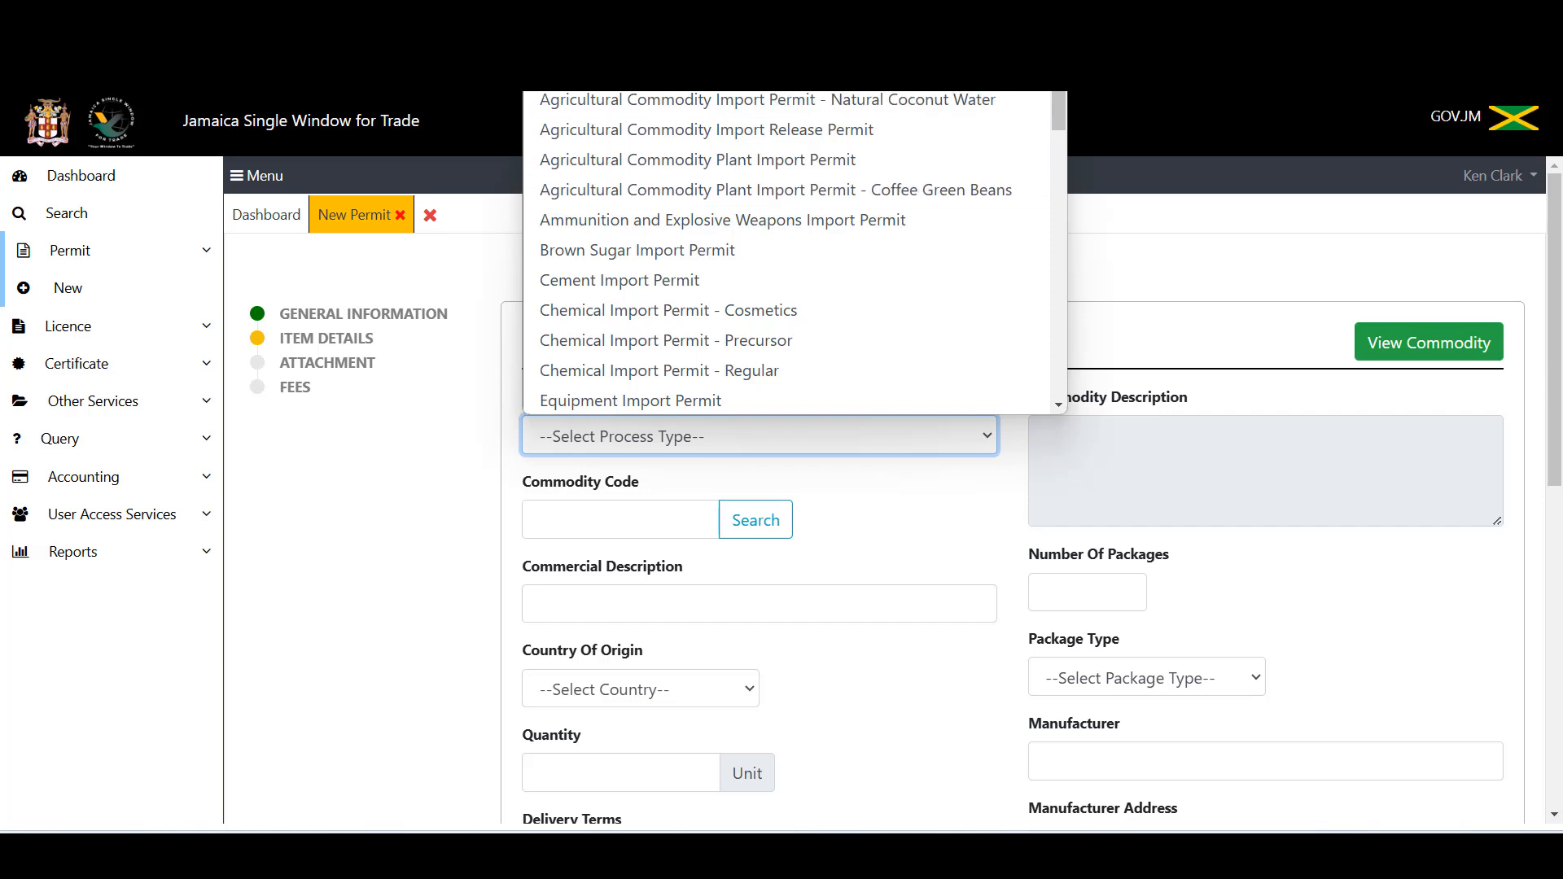
# Step: Set Process Type to Agricultural Commodity Import Permit - General Items instead of Coffee Products
pyautogui.click(733, 70)
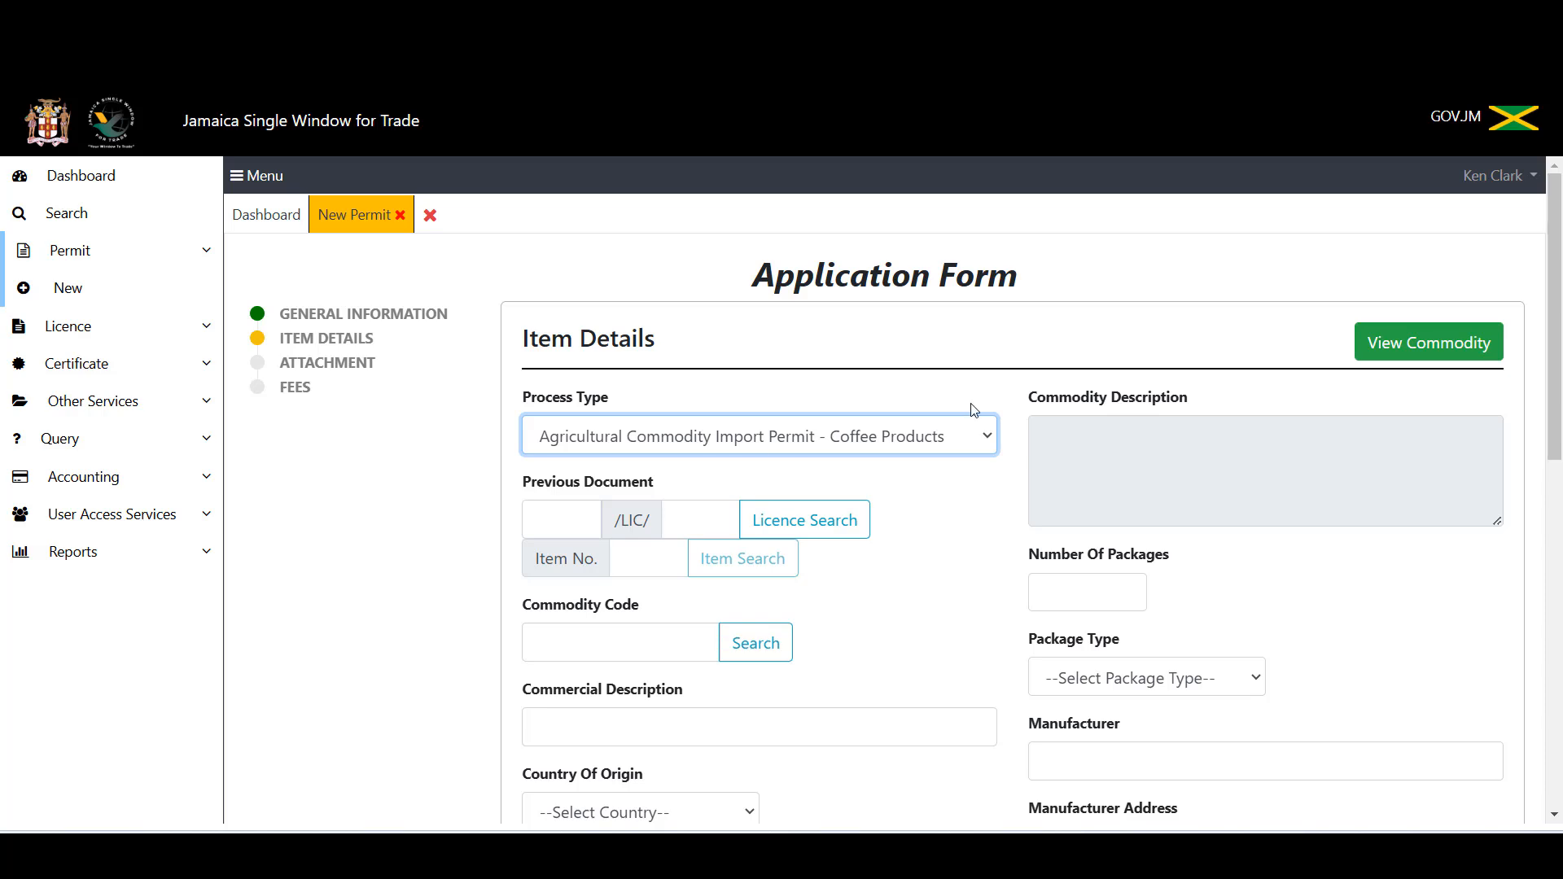
pyautogui.click(989, 436)
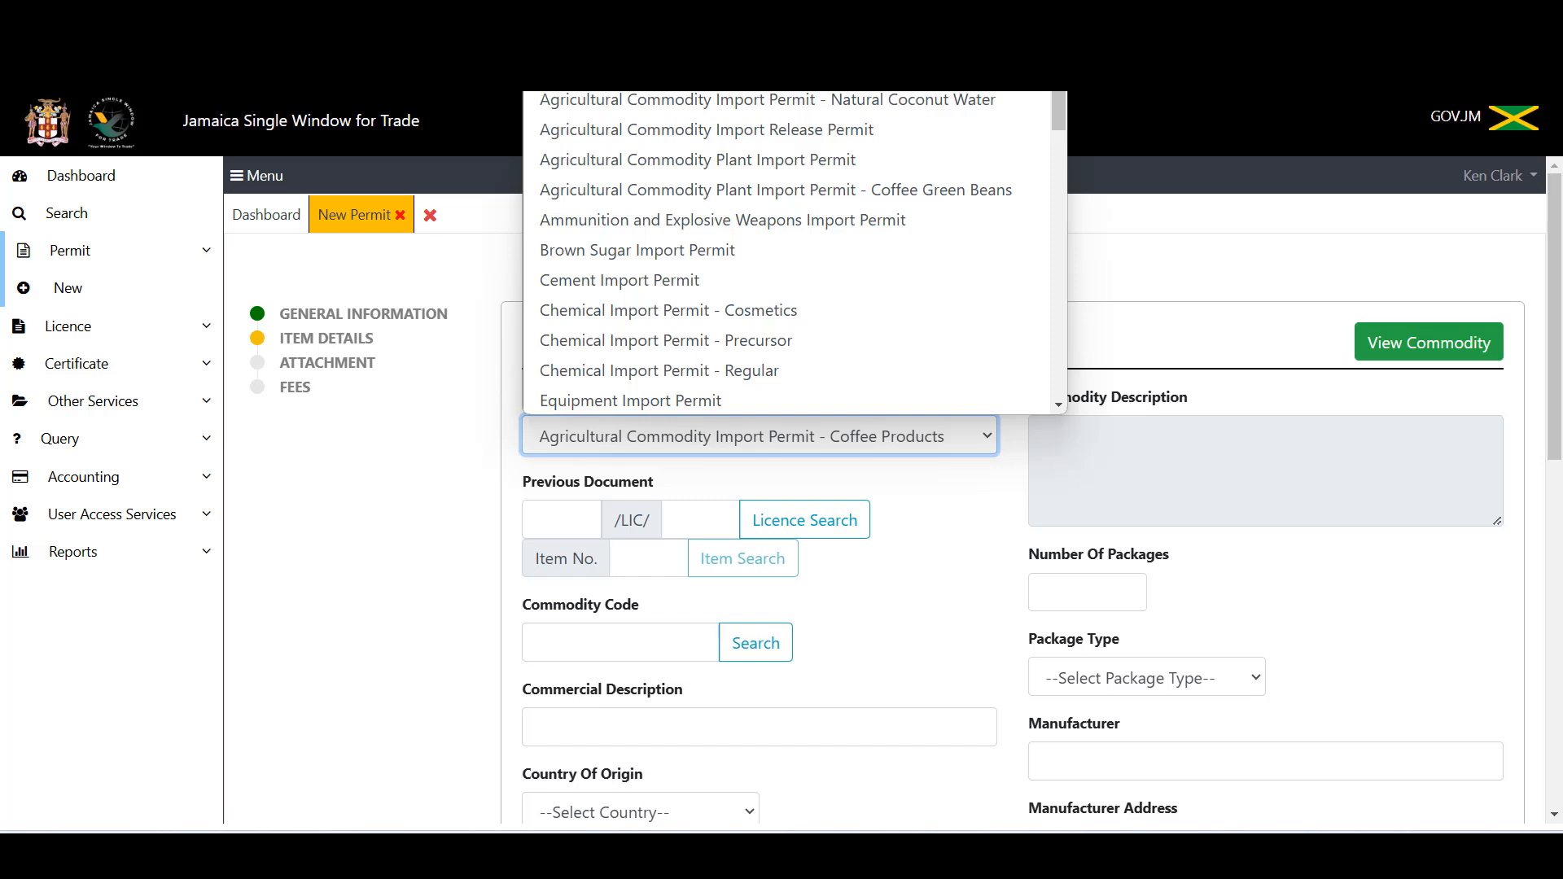
pyautogui.click(916, 106)
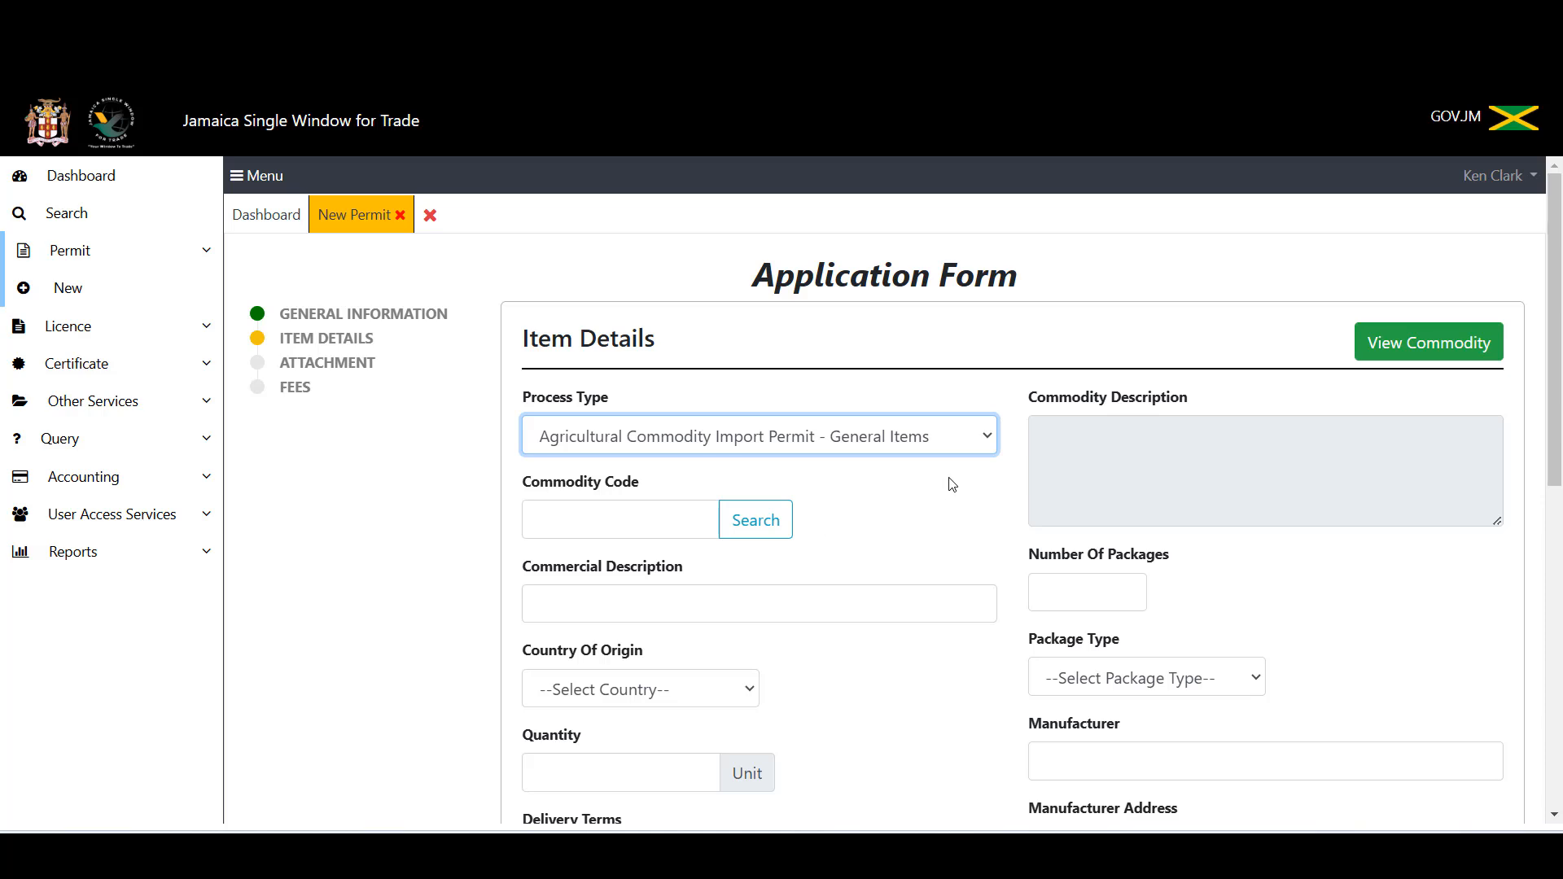
# Step: Change Process Type to Agricultural Commodity Plant Import Permit instead of Natural Coconut Water
pyautogui.click(983, 444)
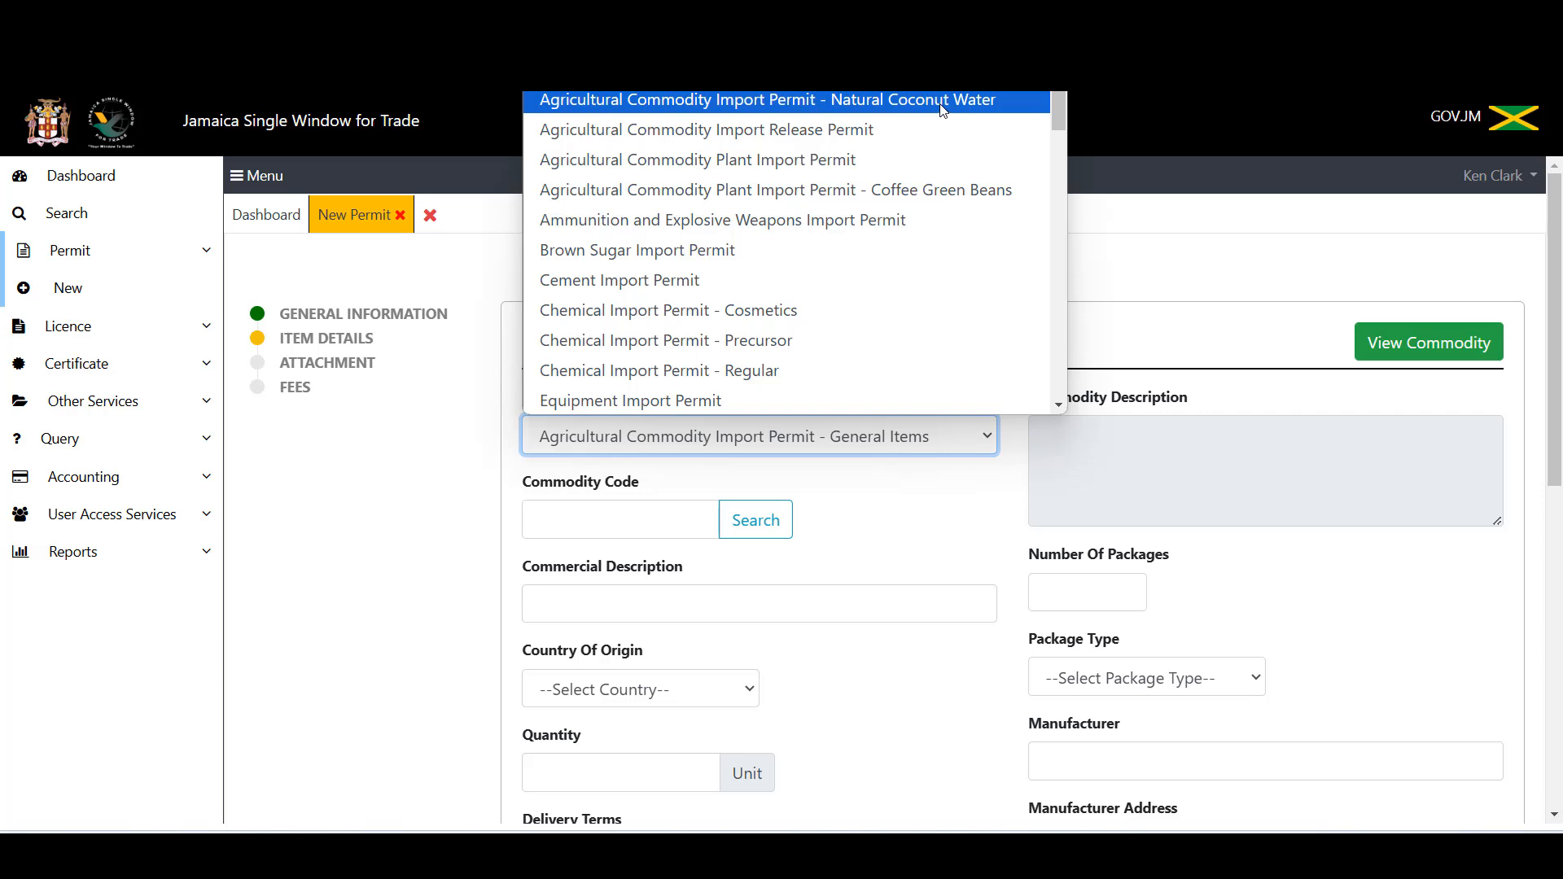
pyautogui.click(942, 100)
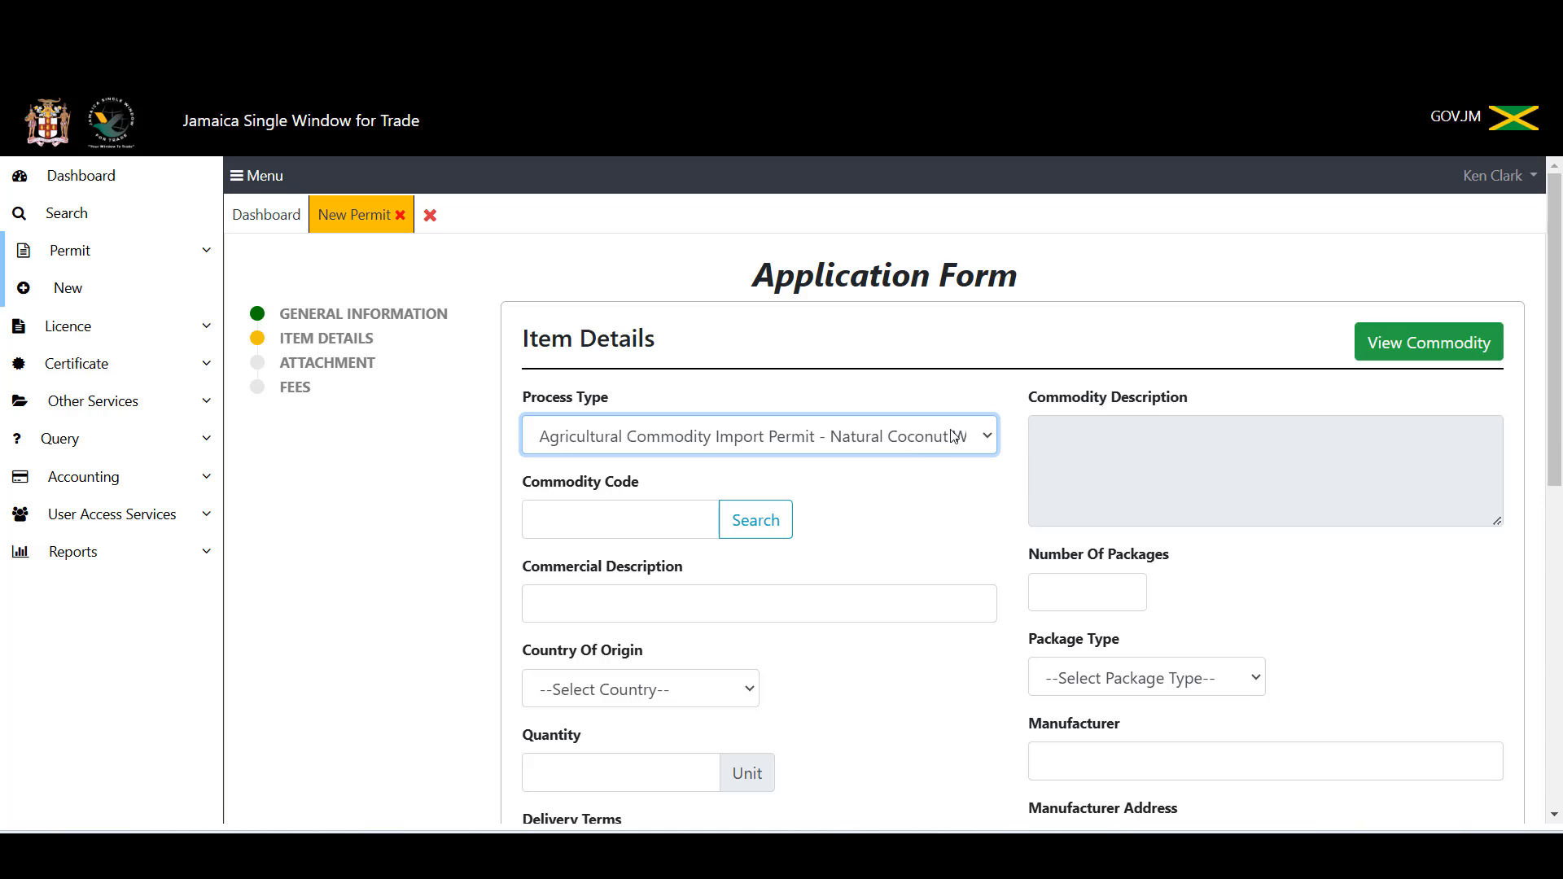
pyautogui.click(986, 439)
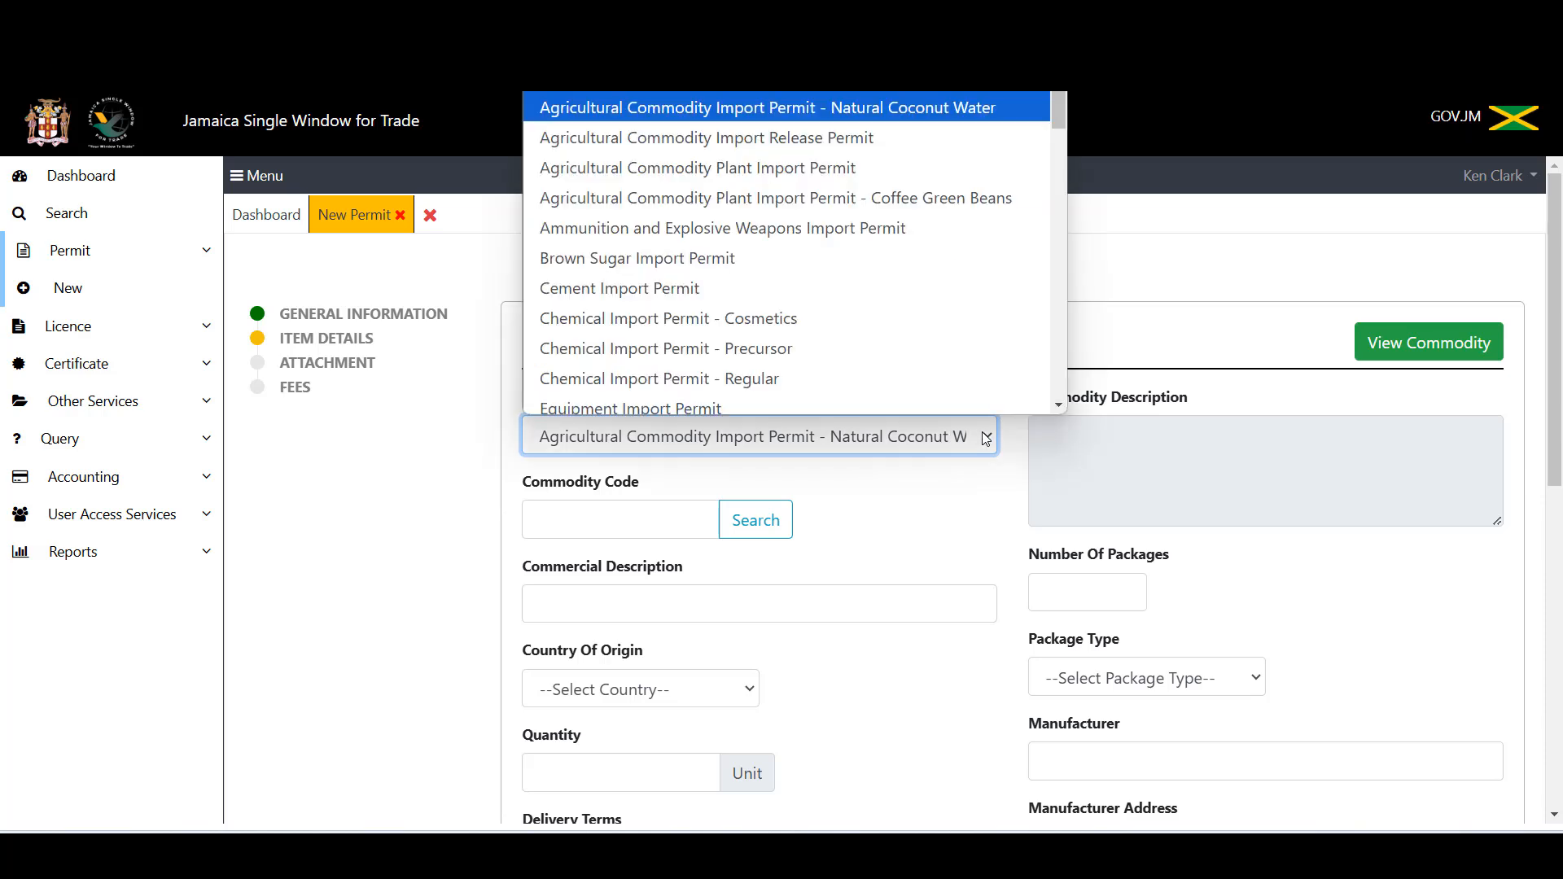
pyautogui.click(926, 161)
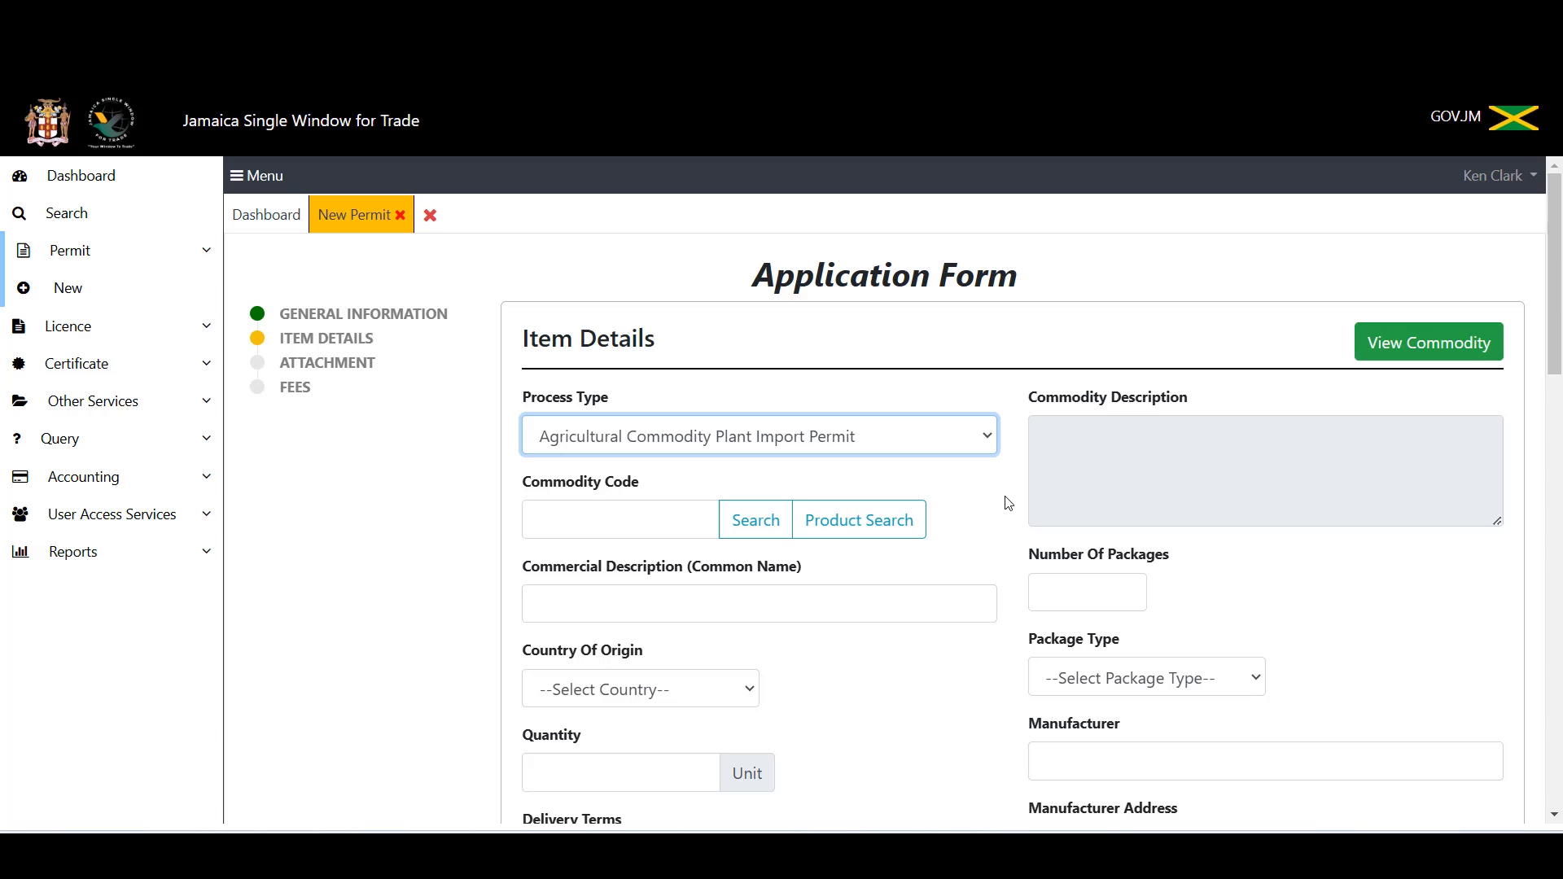
pyautogui.click(872, 532)
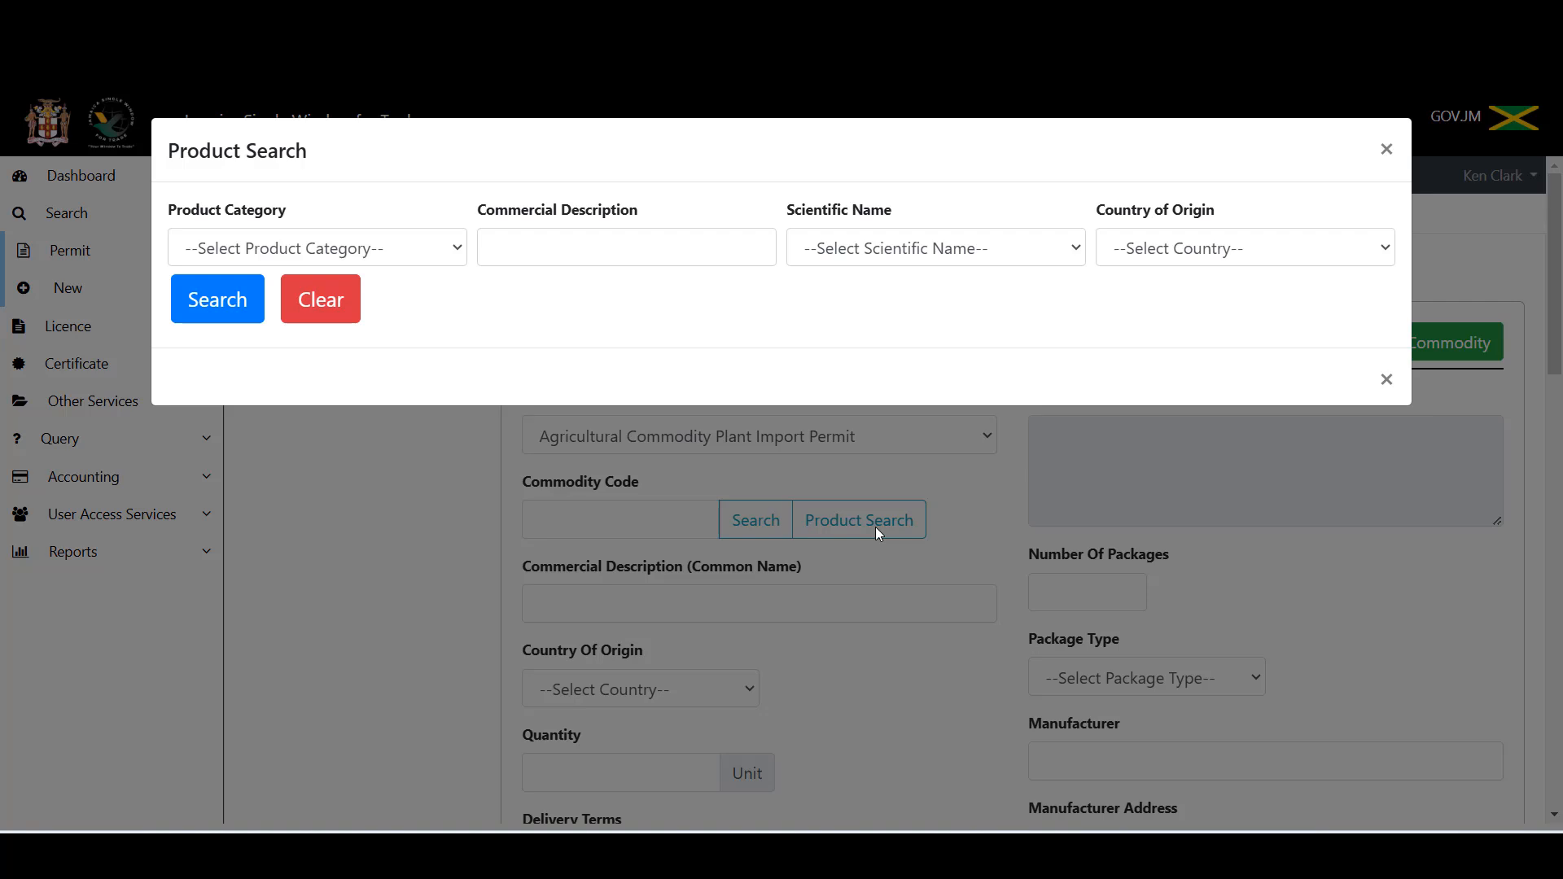
pyautogui.click(570, 251)
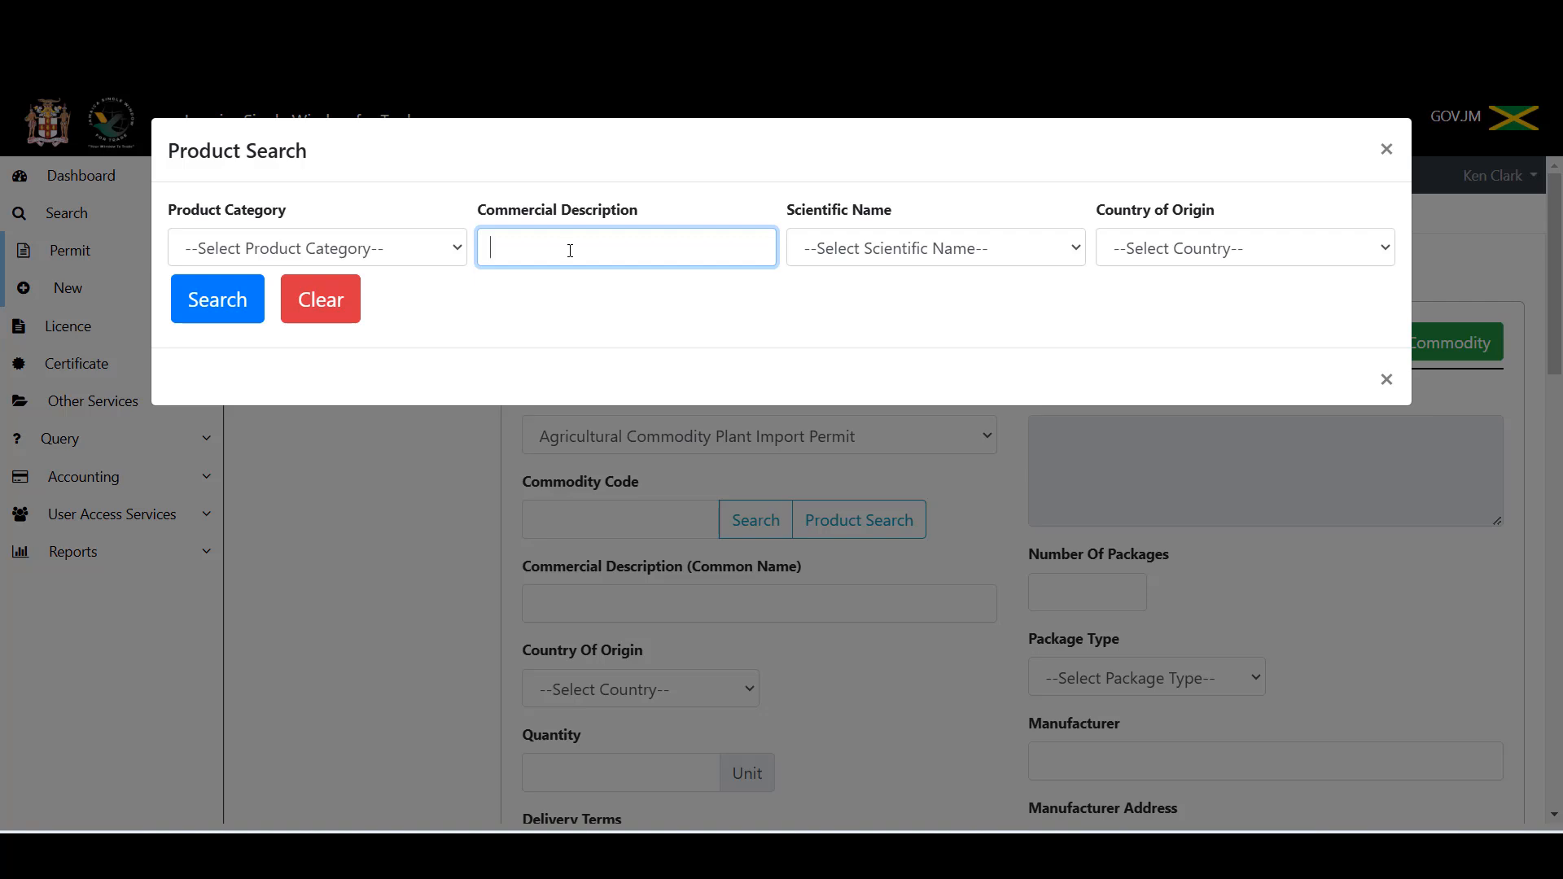
pyautogui.write('ginger')
pyautogui.click(218, 300)
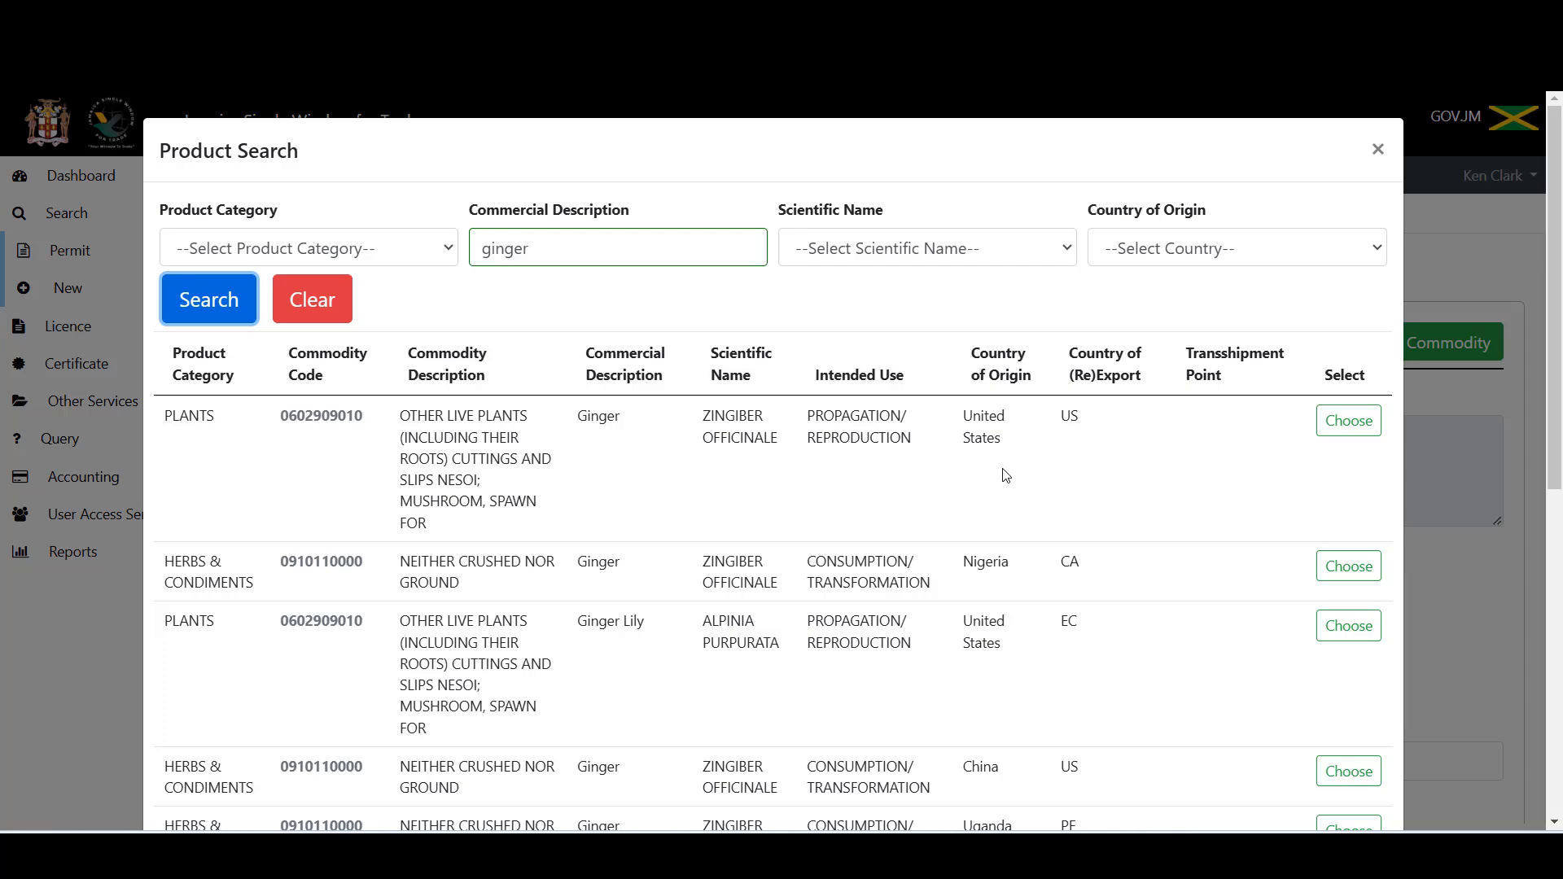
pyautogui.click(1379, 152)
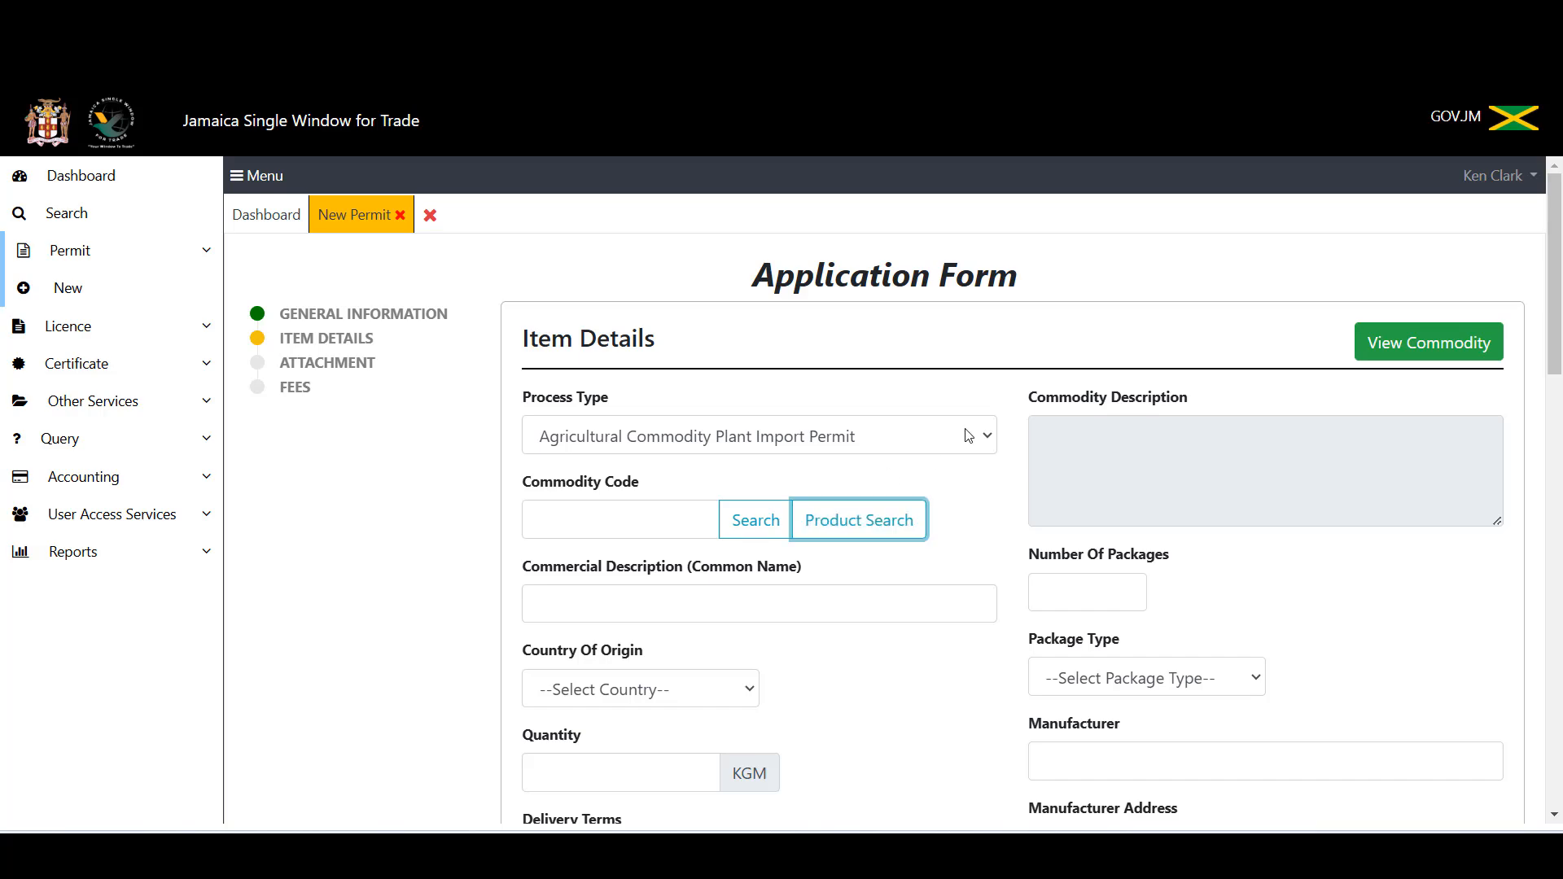
pyautogui.click(974, 438)
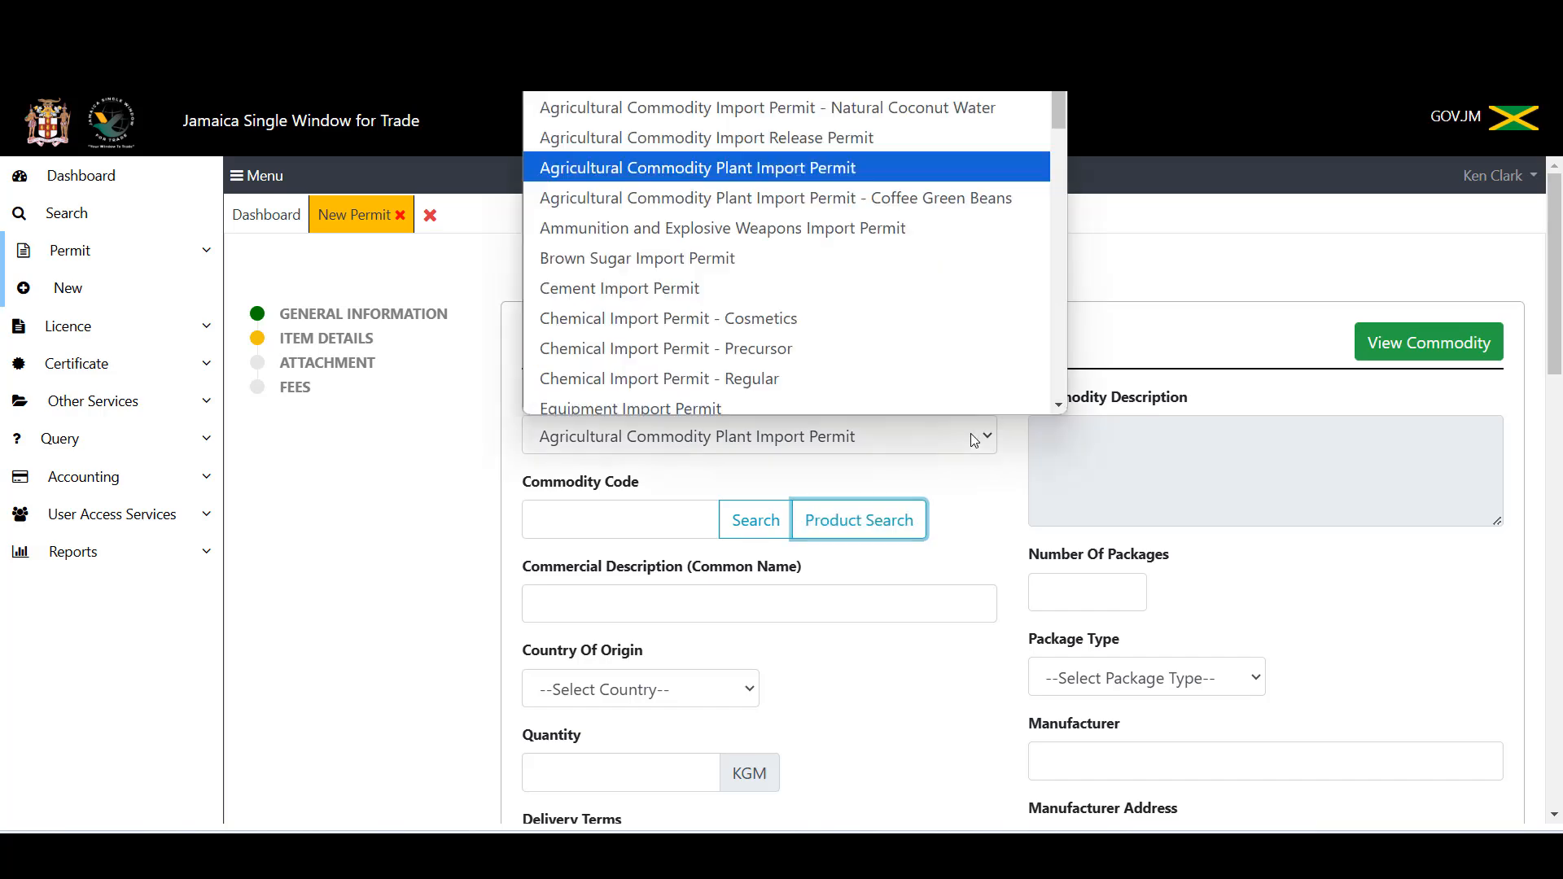
pyautogui.click(892, 525)
pyautogui.click(892, 525)
pyautogui.scroll(-8, 702, 442)
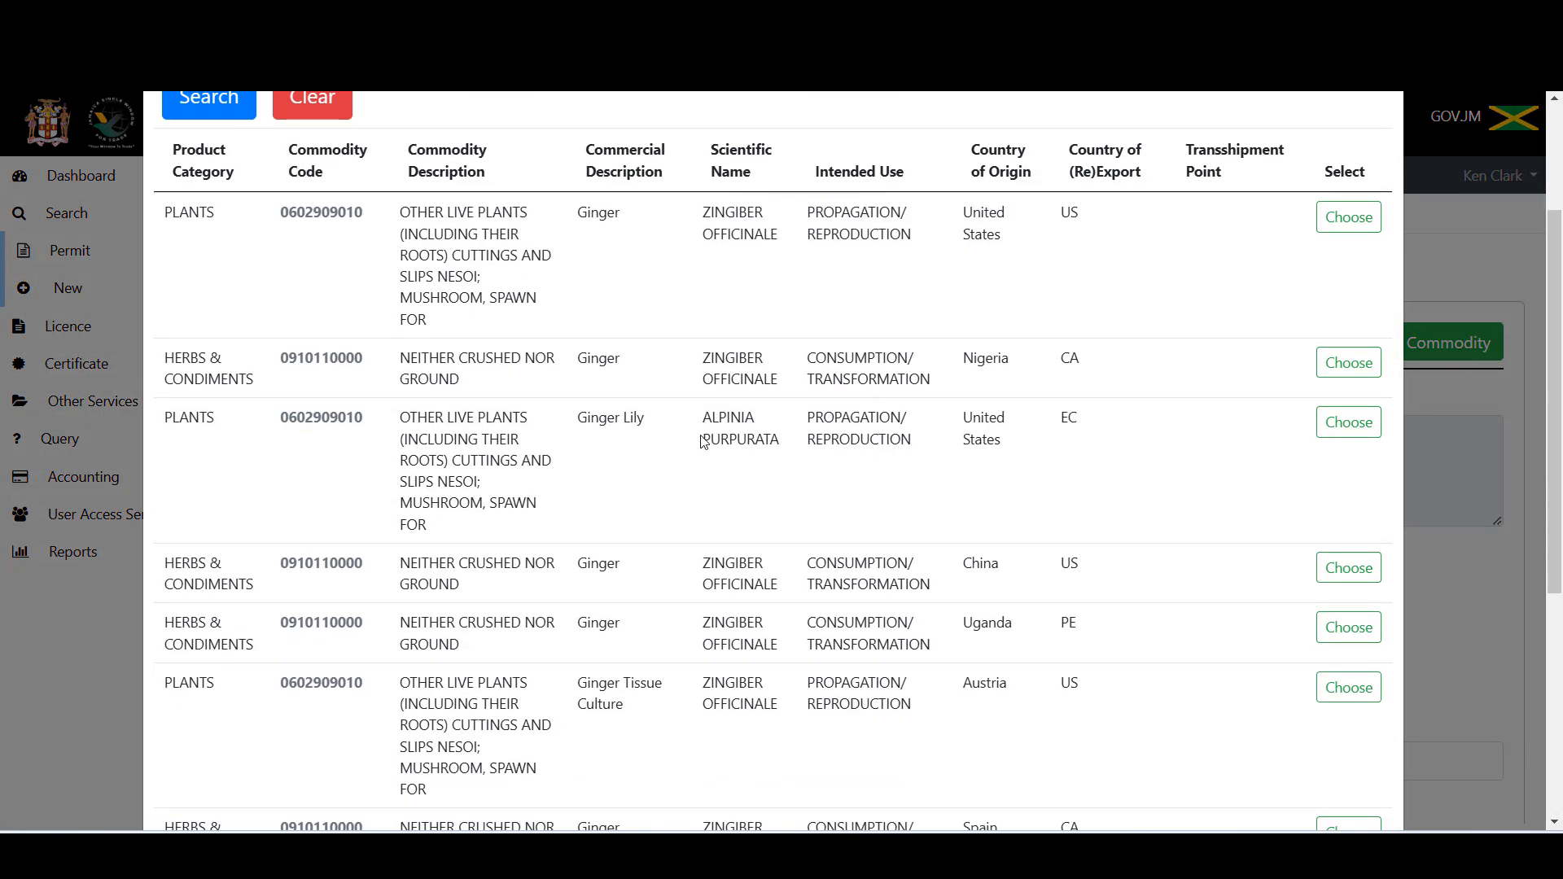
pyautogui.scroll(8, 702, 442)
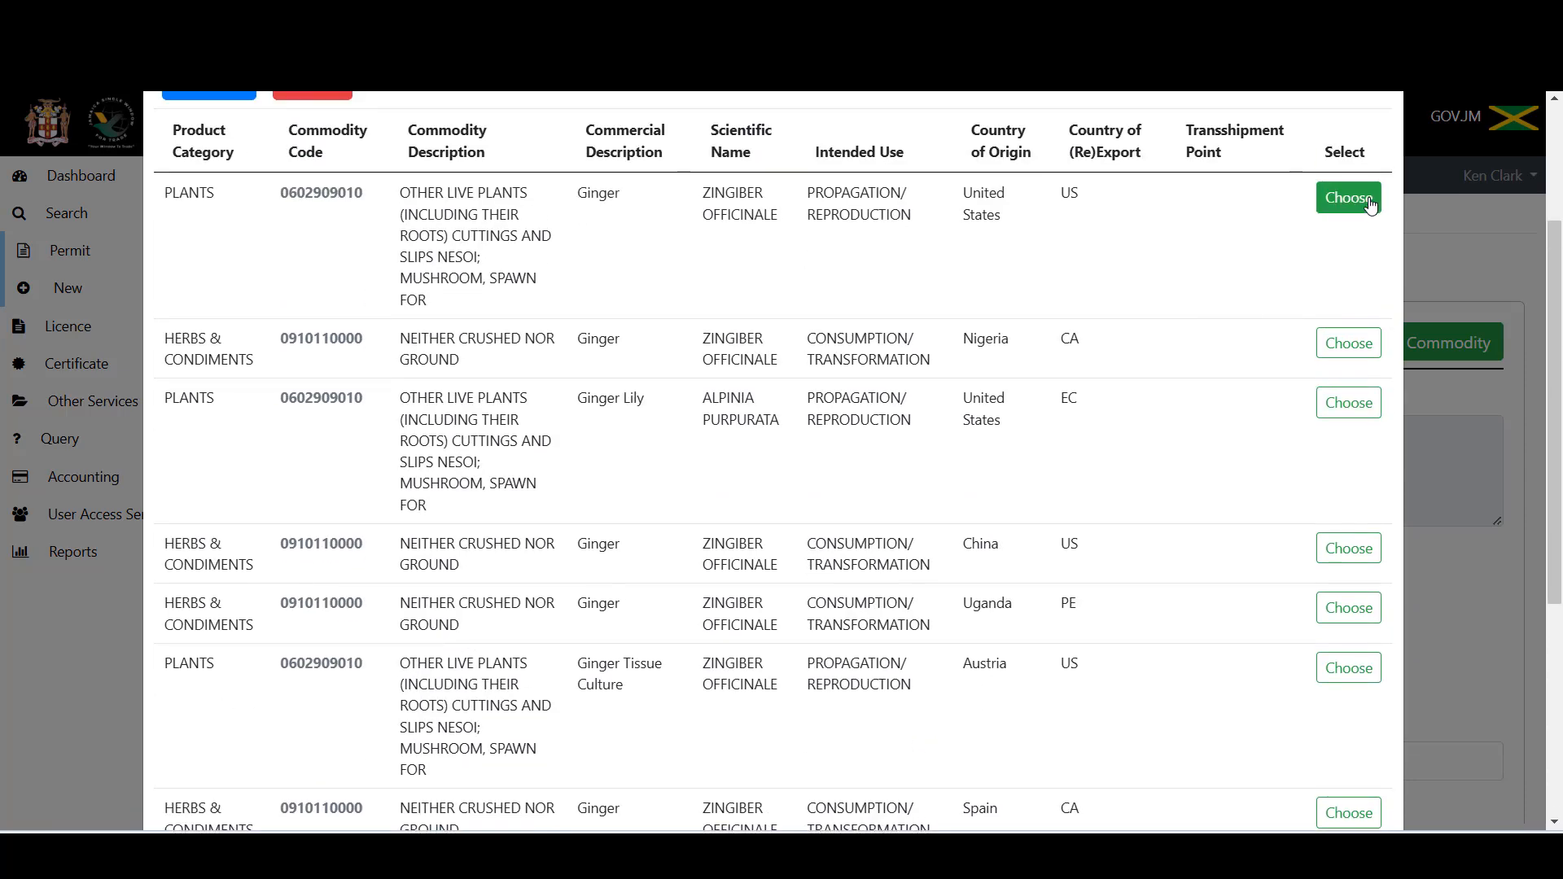
pyautogui.click(1371, 203)
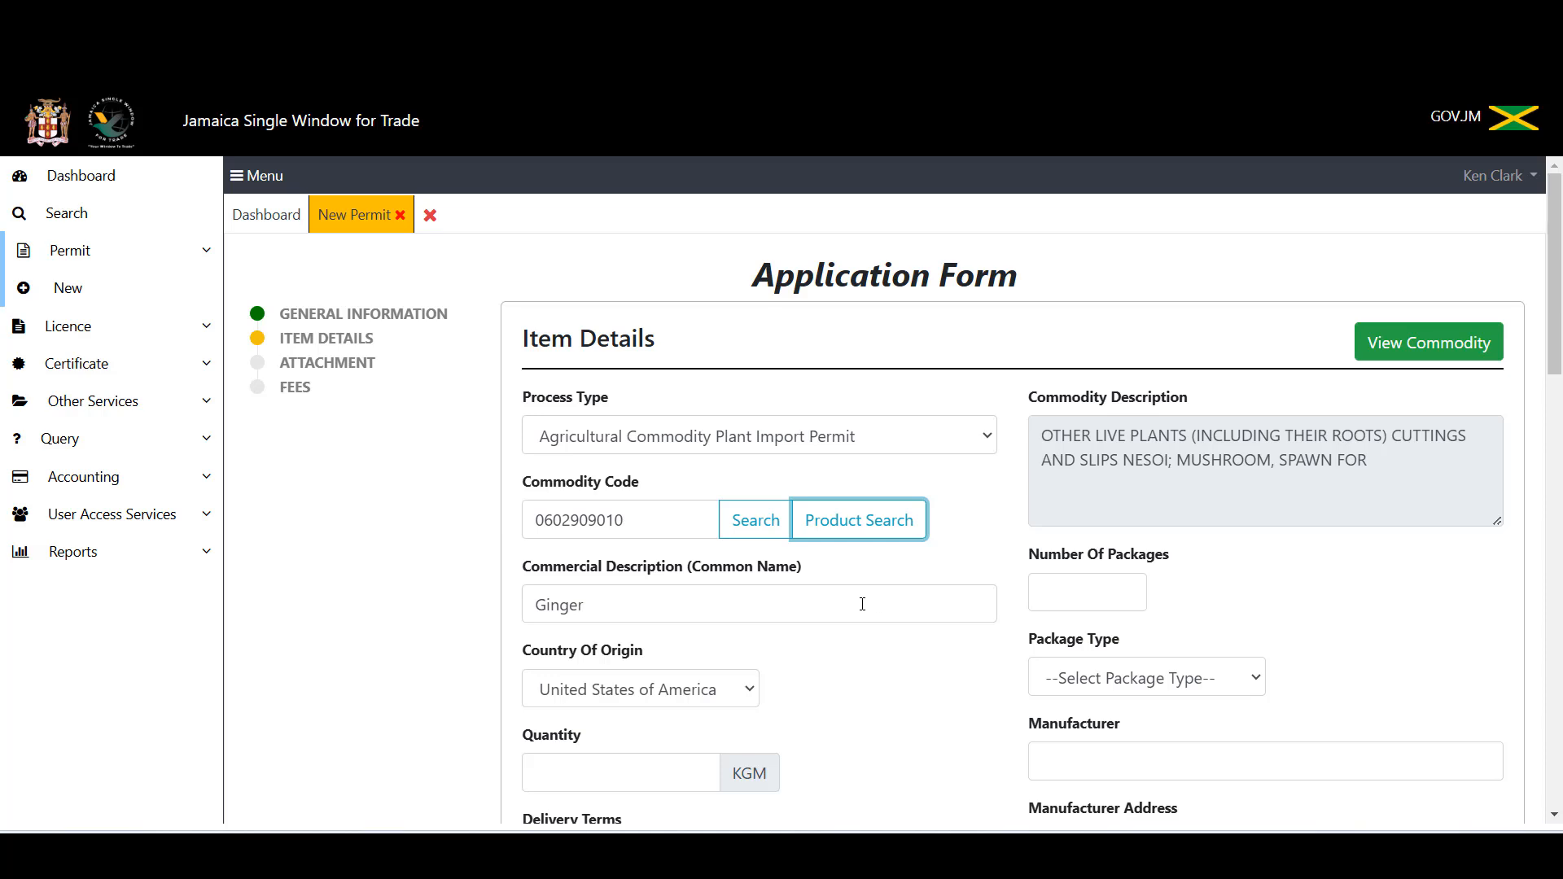
# Step: Change Process Type to Agricultural Commodity Plant Import Permit - Coffee Green Beans
pyautogui.click(990, 440)
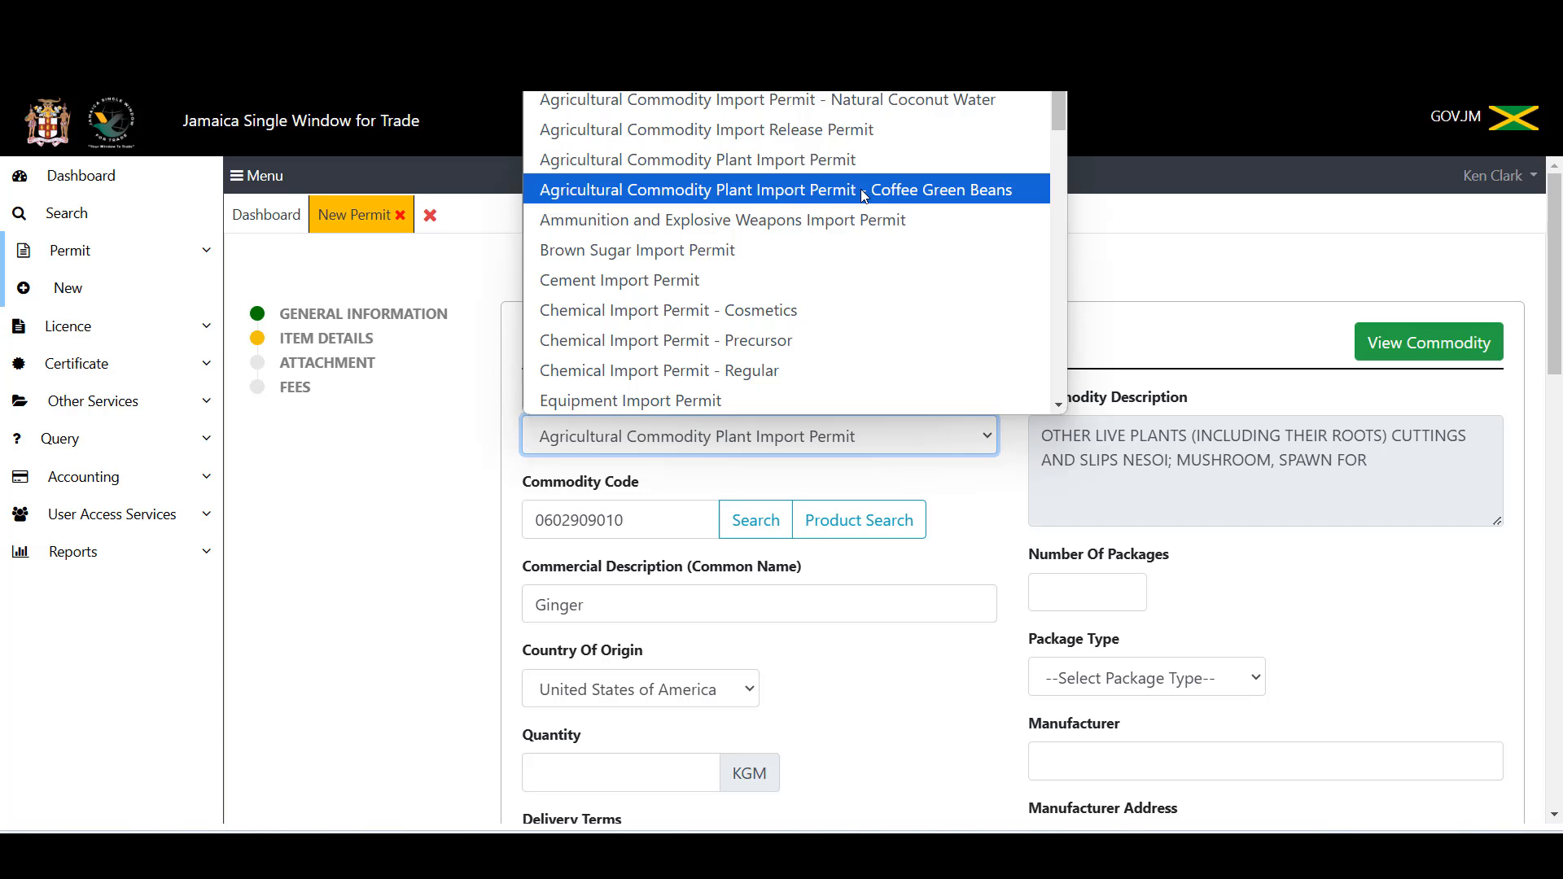
pyautogui.click(862, 189)
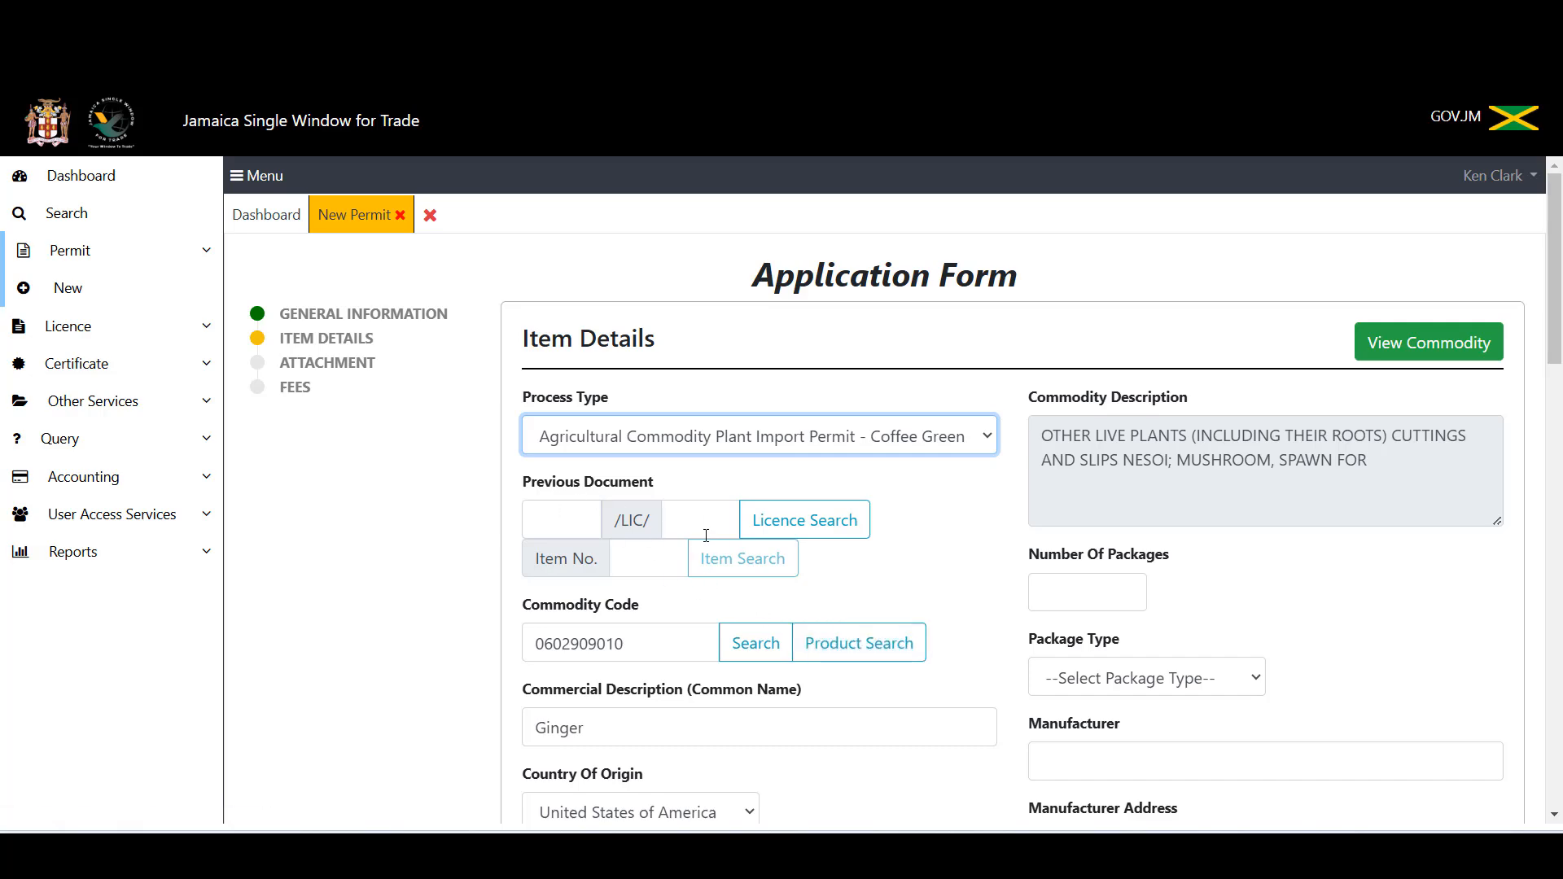
pyautogui.click(873, 641)
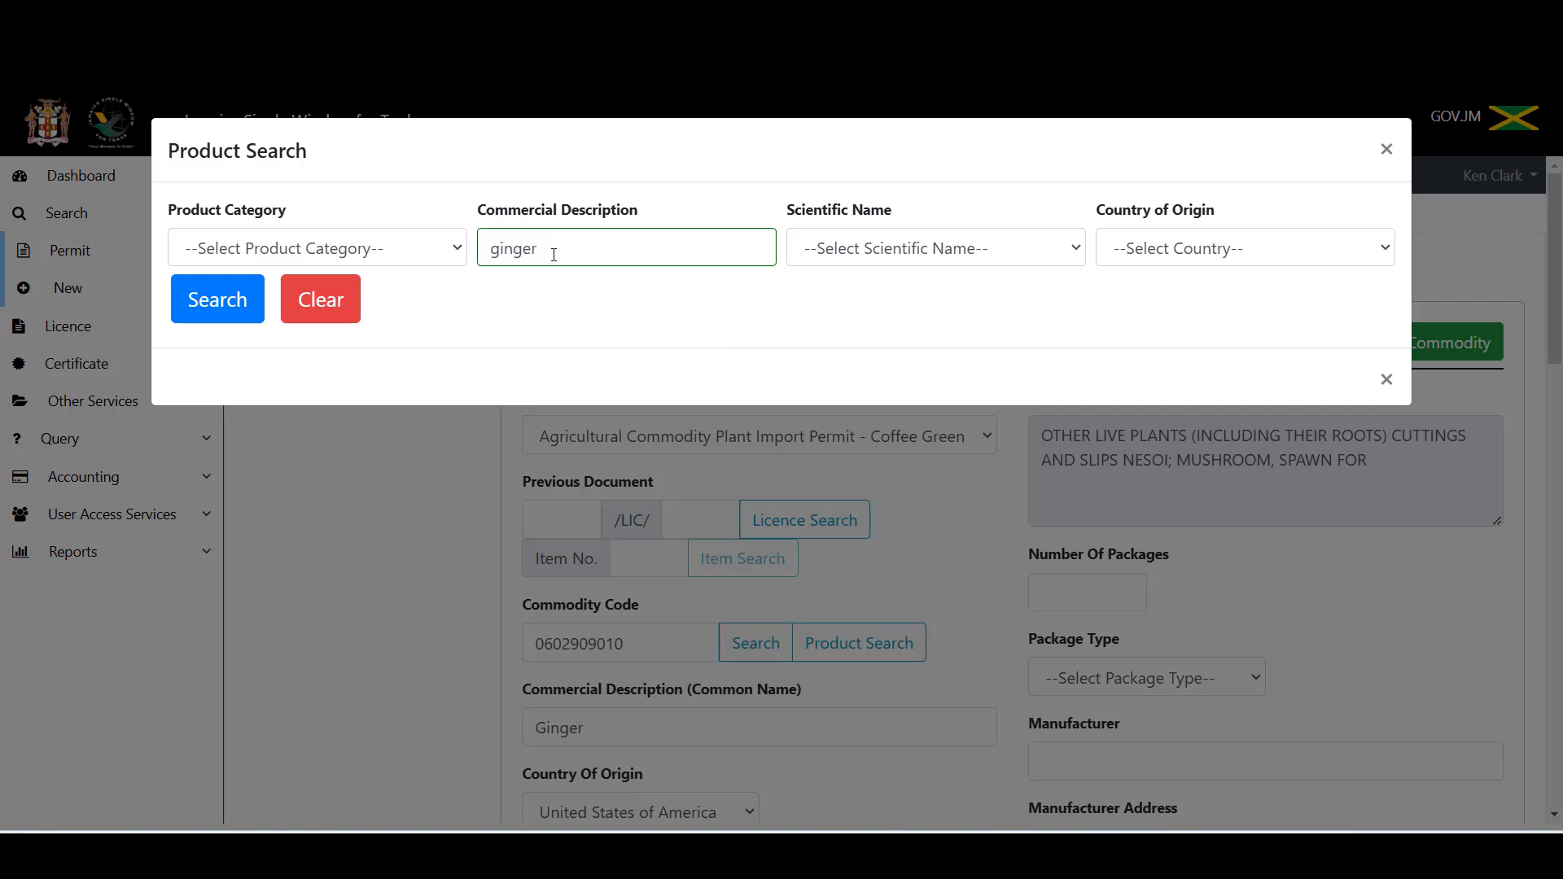
pyautogui.click(564, 252)
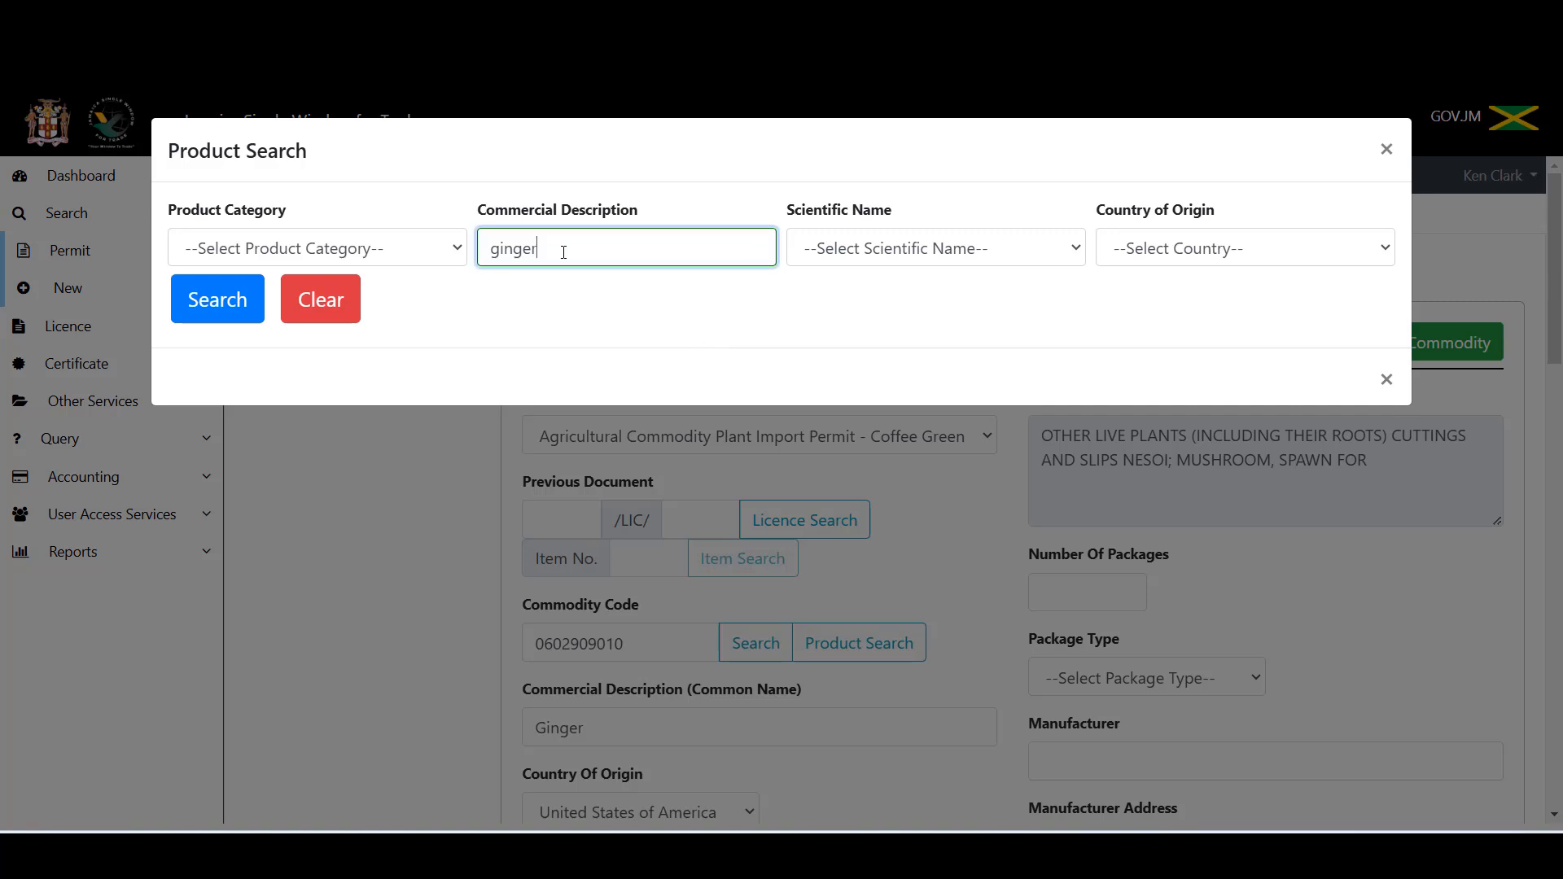
pyautogui.click(321, 303)
pyautogui.click(536, 241)
pyautogui.write('c')
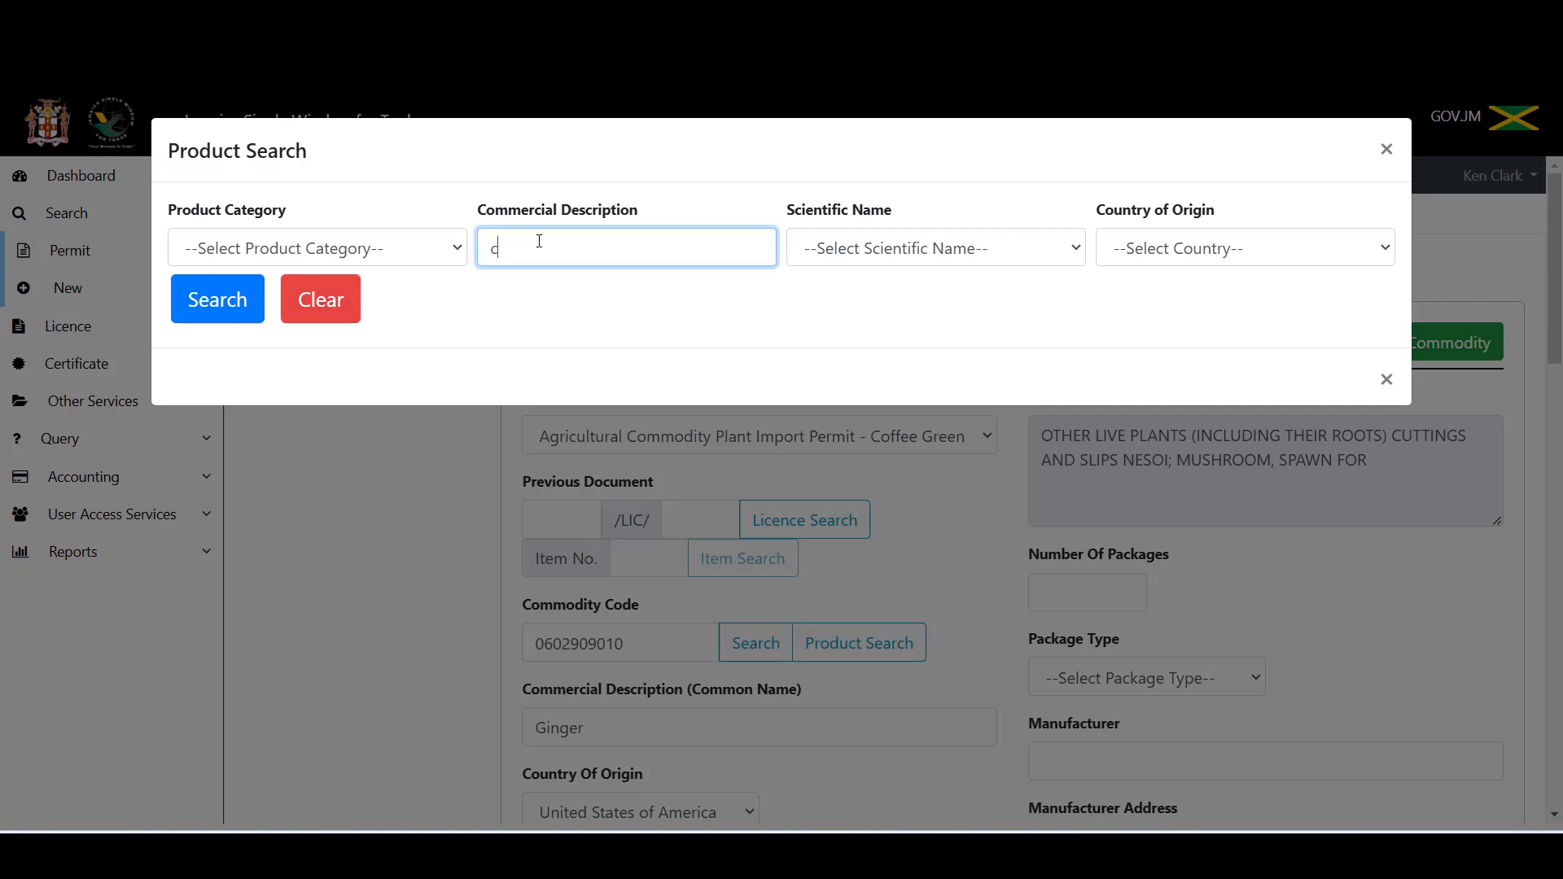
pyautogui.write('offee')
pyautogui.click(216, 301)
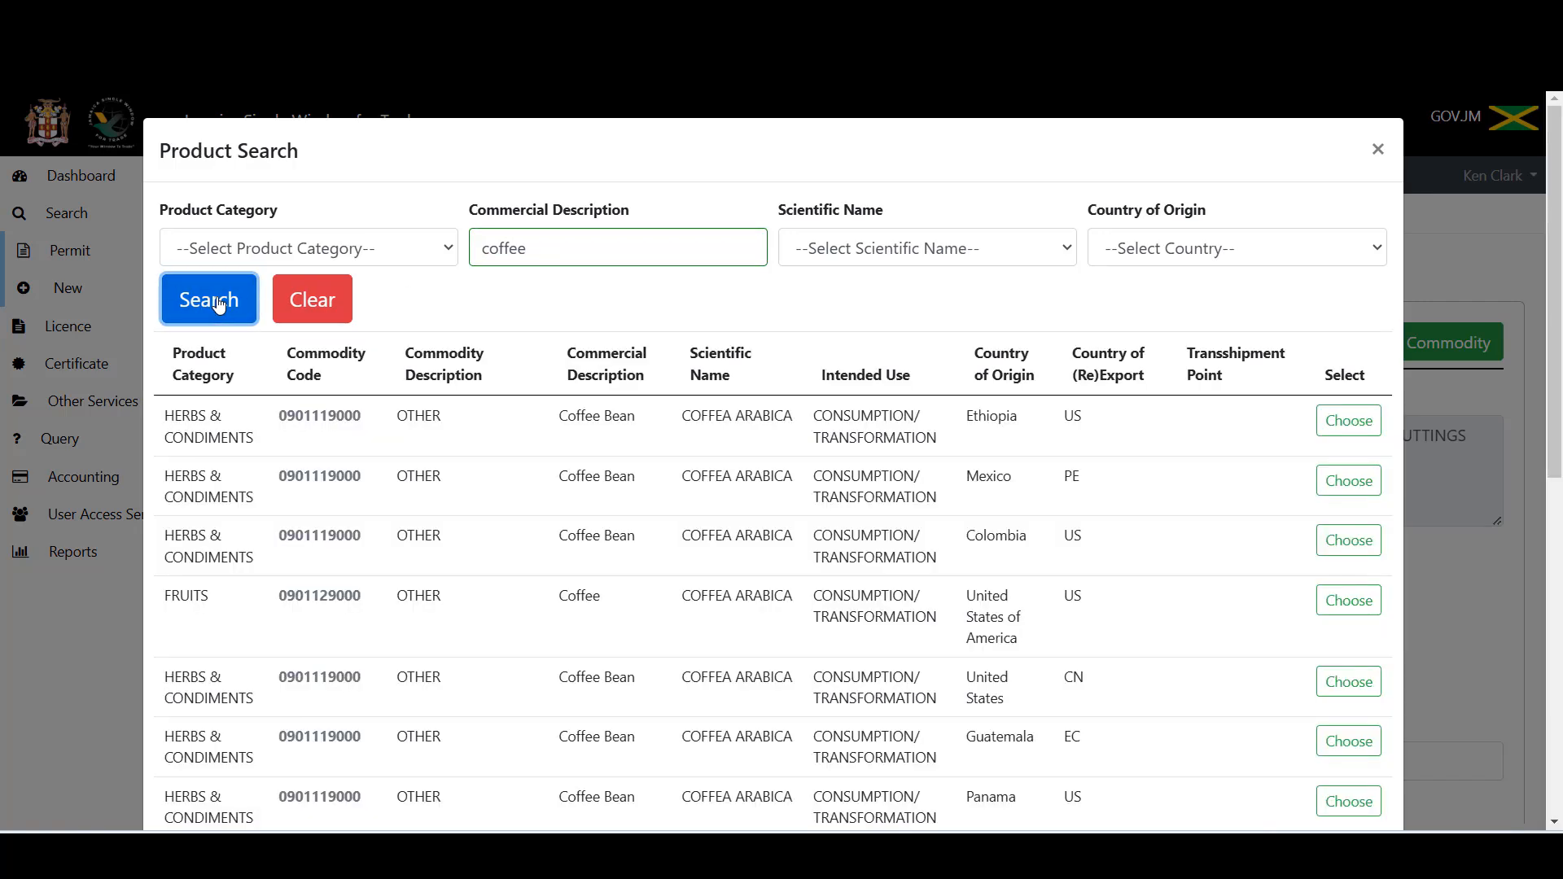
pyautogui.click(1340, 421)
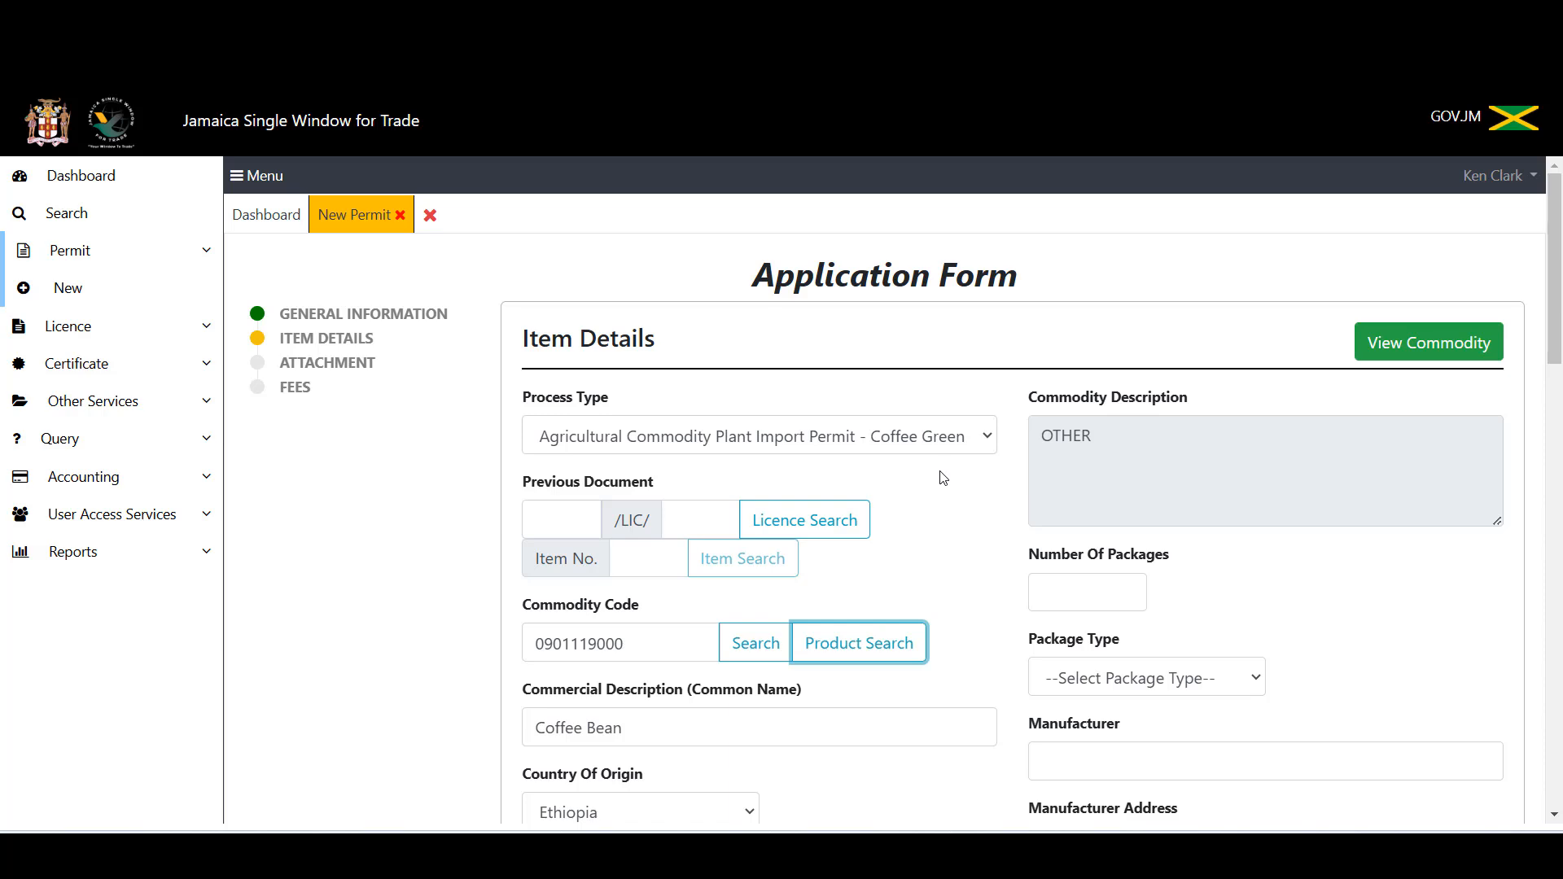
pyautogui.click(985, 439)
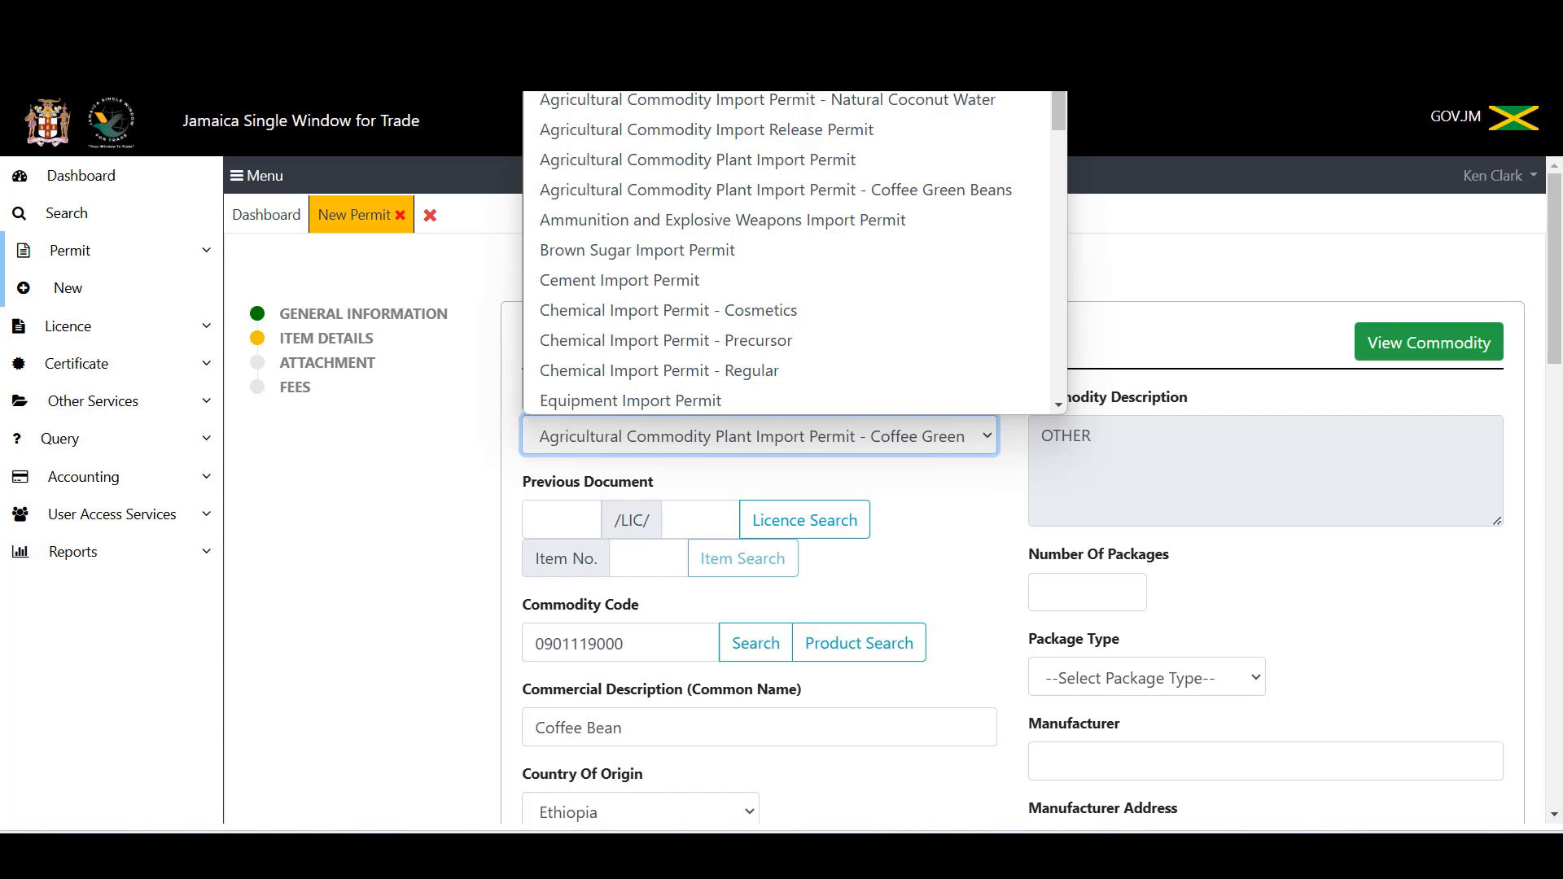
# Step: Set Process Type to General Items and search commodities by the keyword 'shampoo'
pyautogui.click(758, 70)
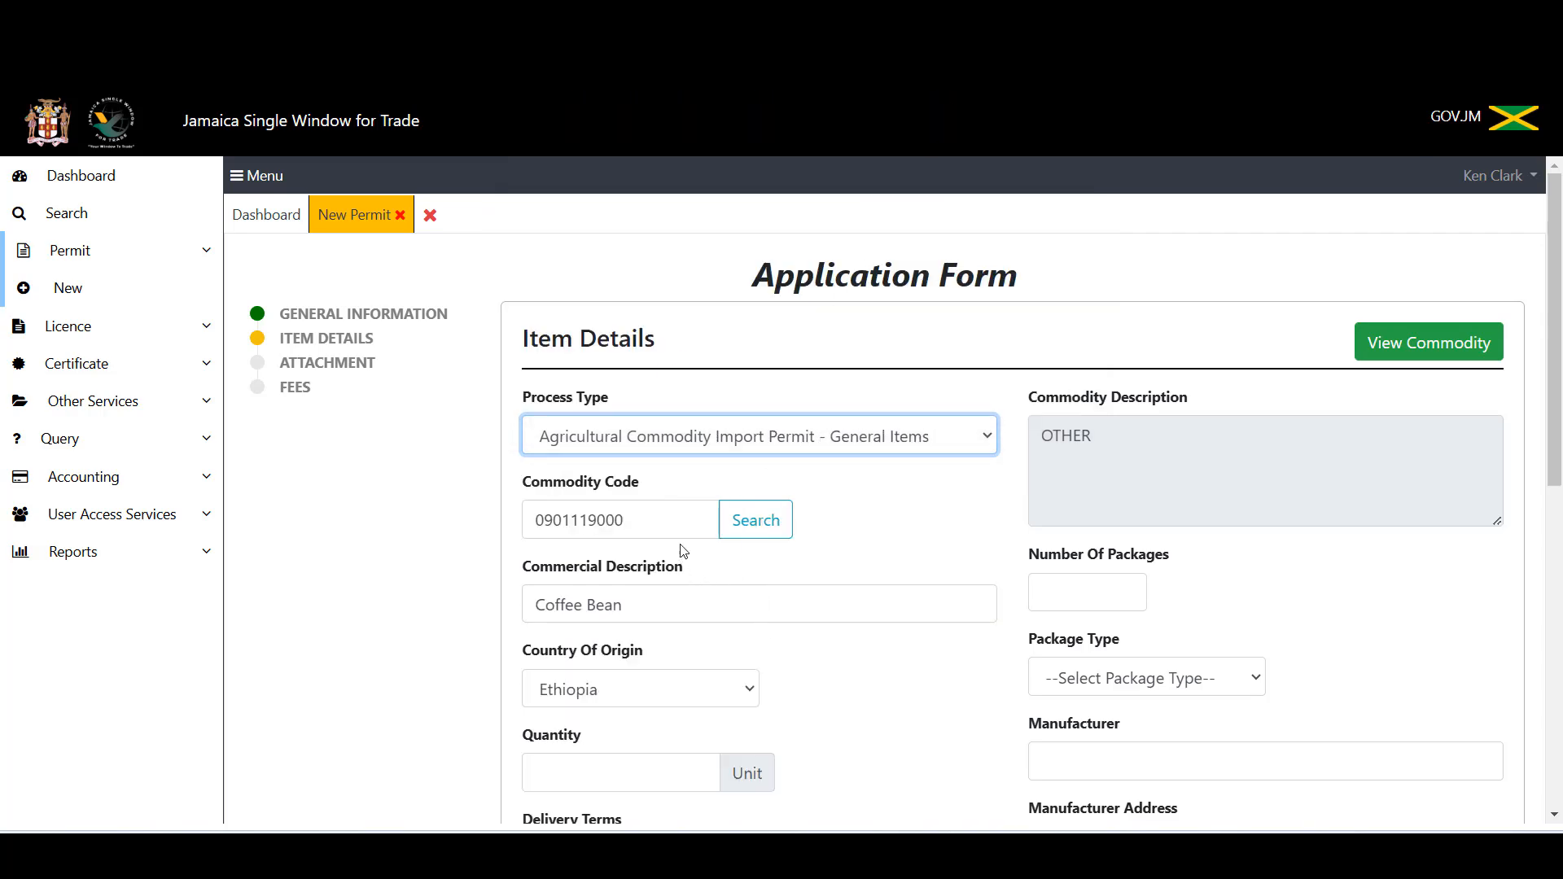
pyautogui.click(765, 522)
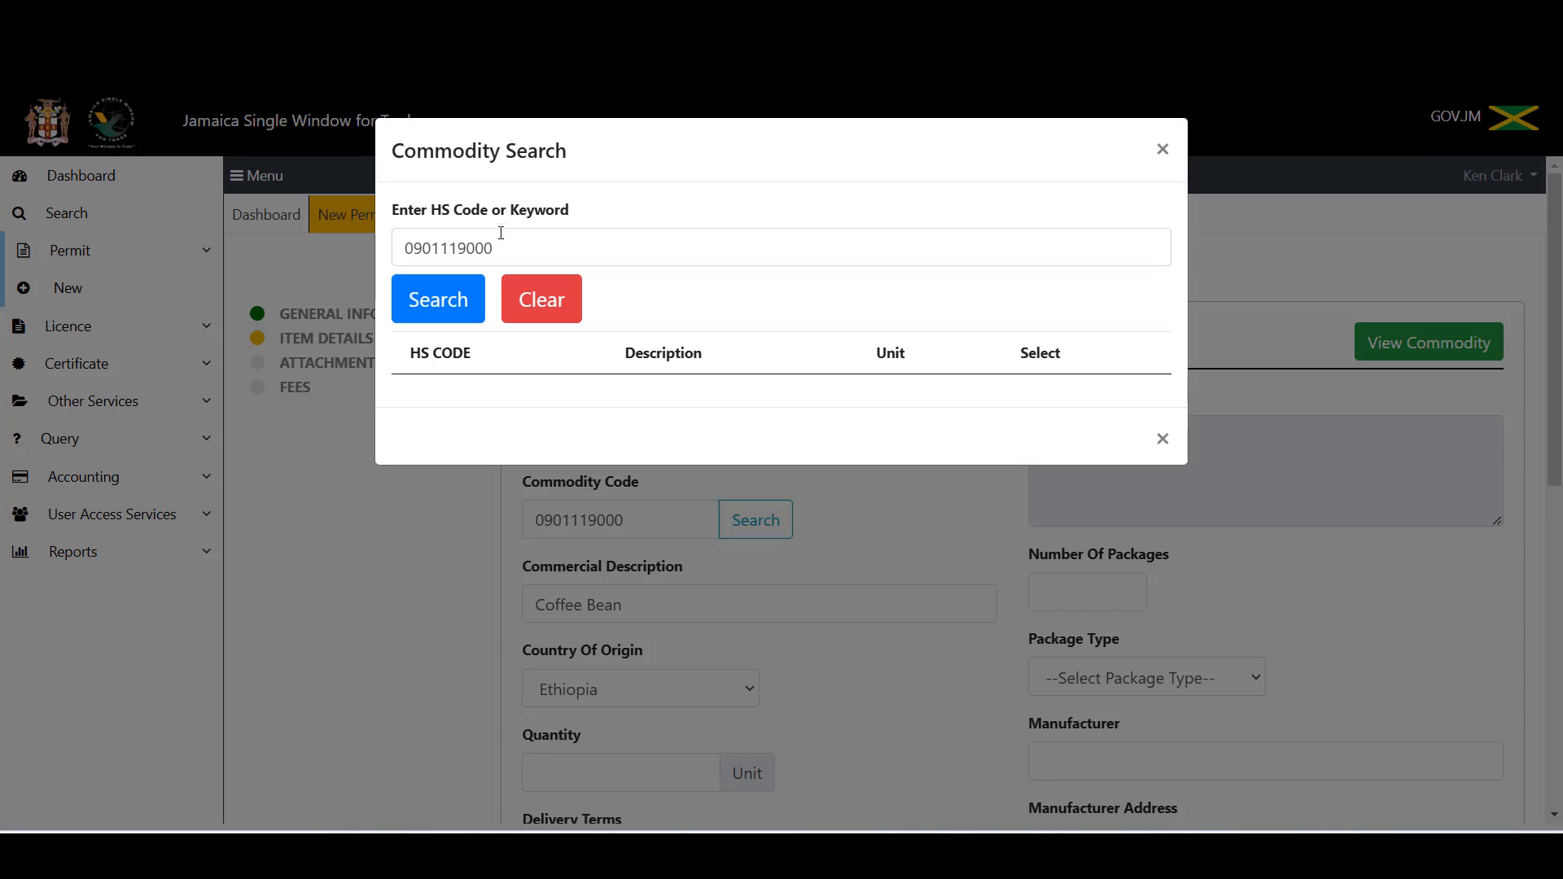
pyautogui.click(536, 251)
pyautogui.press('BackSpace')
pyautogui.press('BackSpace')
pyautogui.press('BackSpace')
pyautogui.press('BackSpace')
pyautogui.press('BackSpace')
pyautogui.press('BackSpace')
pyautogui.press('BackSpace')
pyautogui.press('BackSpace')
pyautogui.press('BackSpace')
pyautogui.press('BackSpace')
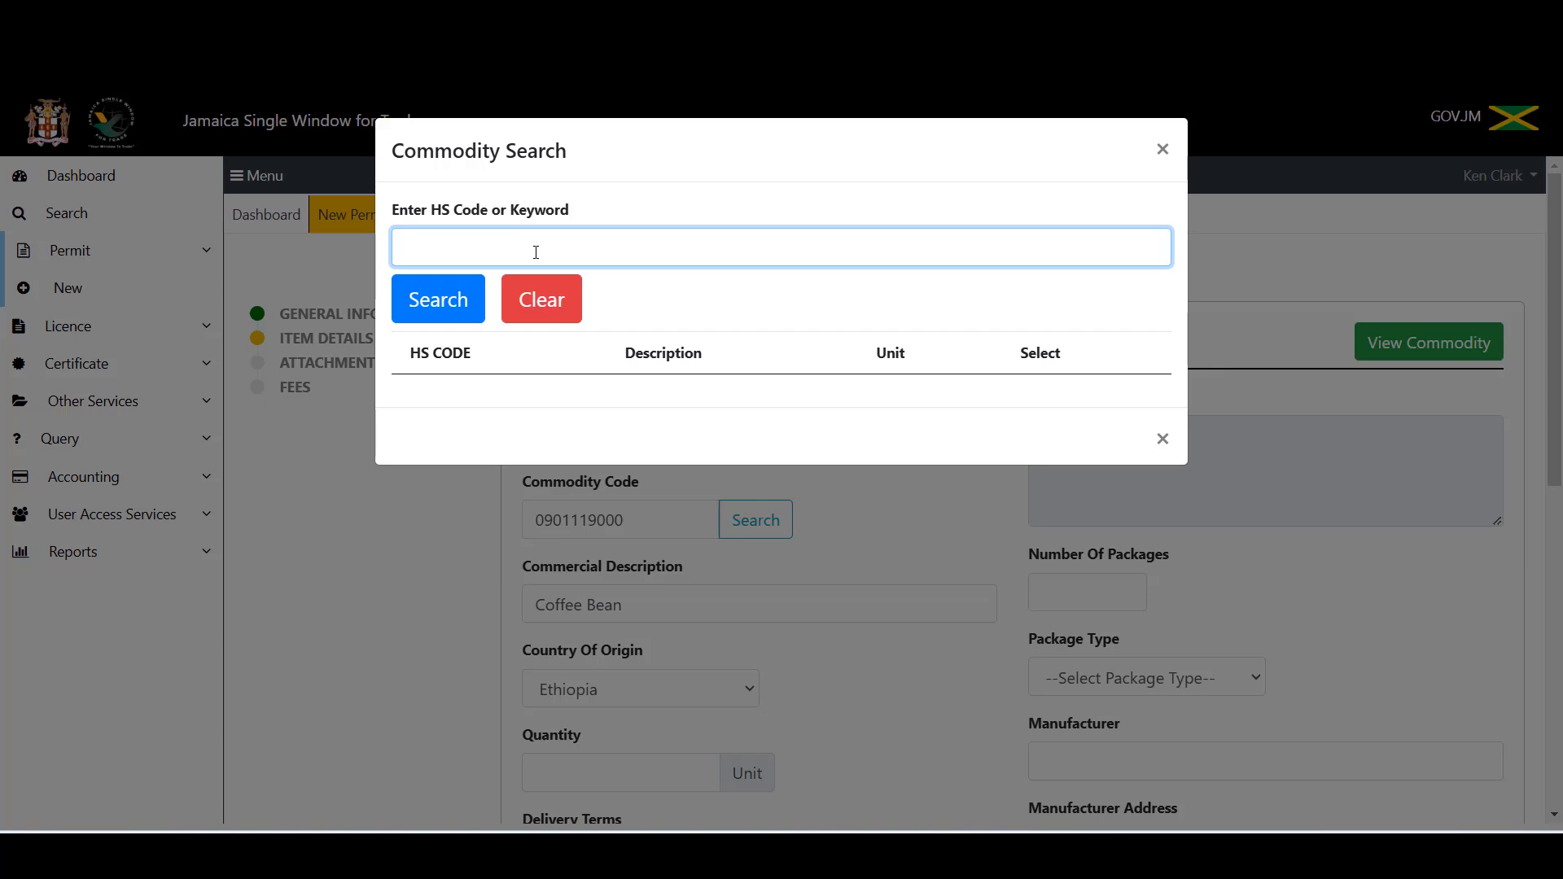
pyautogui.write('shampoo')
pyautogui.click(436, 305)
pyautogui.click(447, 309)
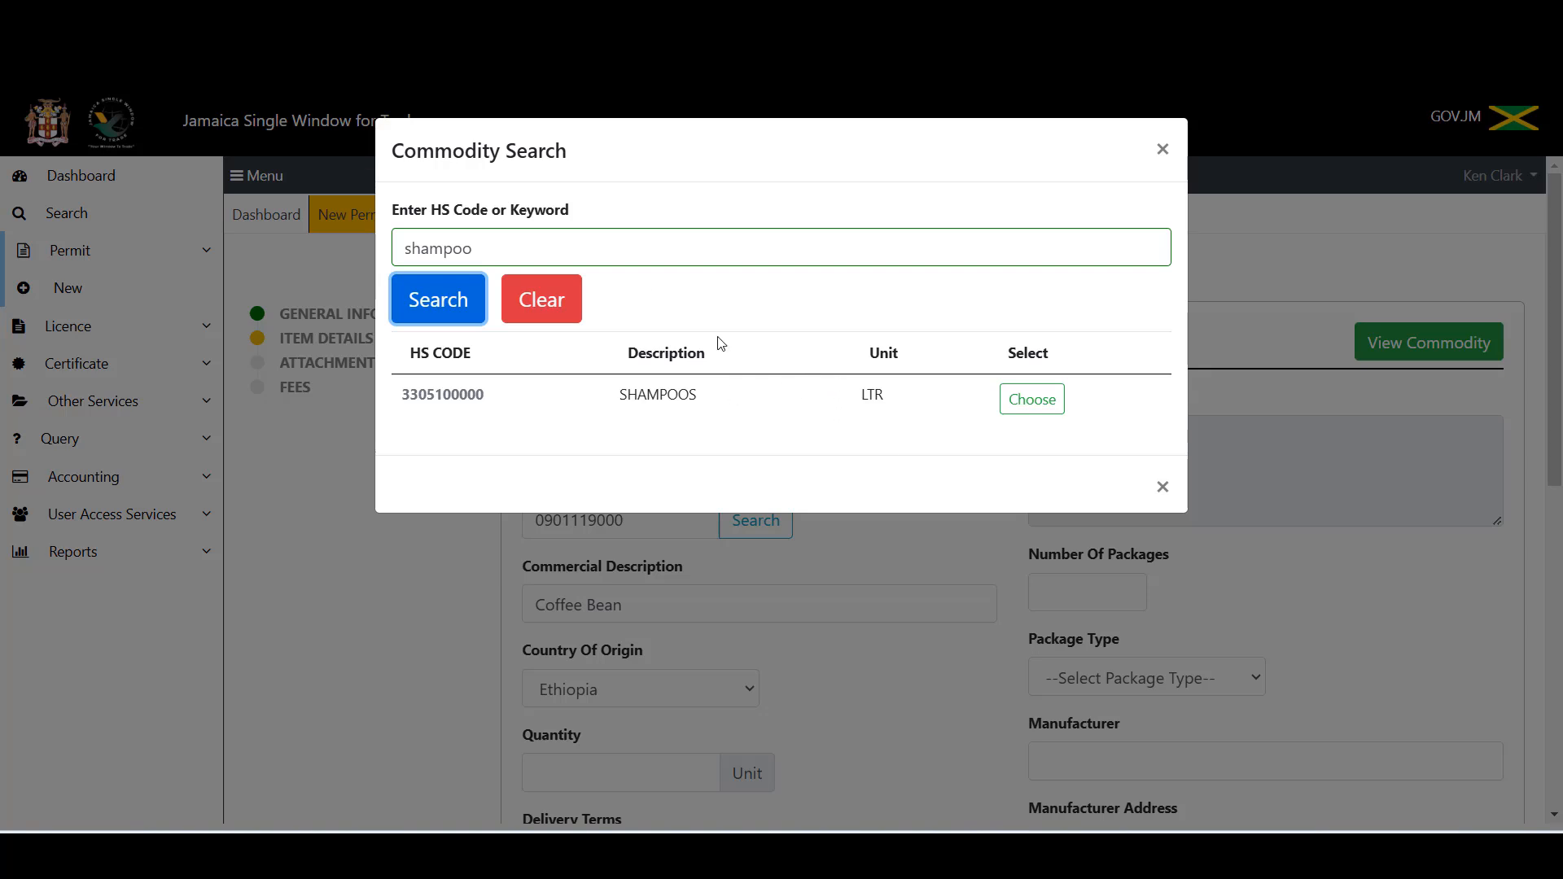
pyautogui.click(497, 247)
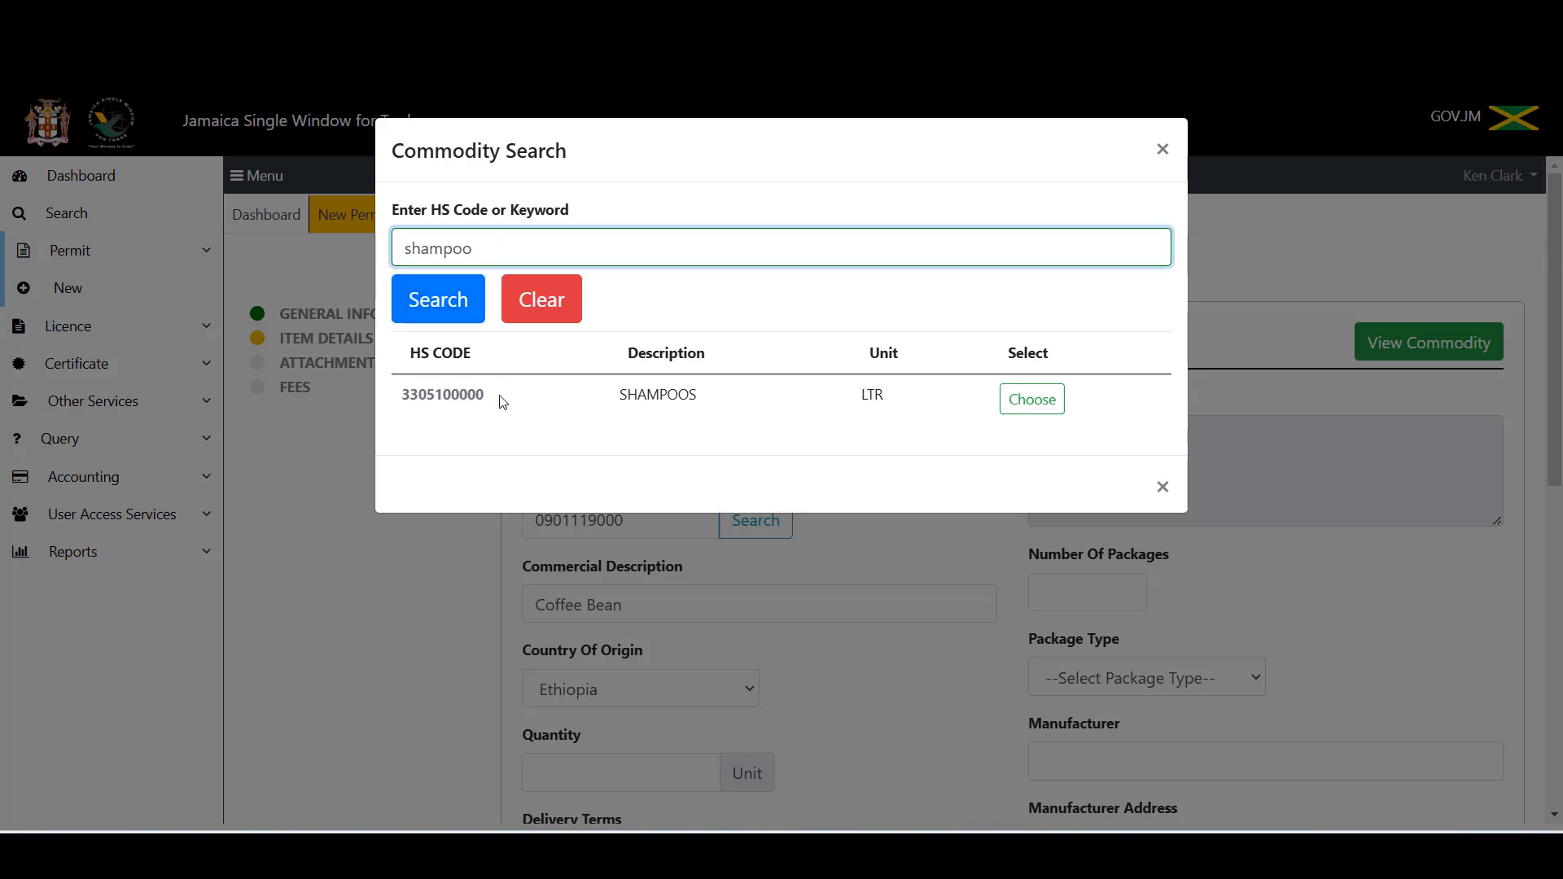
pyautogui.moveTo(499, 402); pyautogui.dragTo(404, 397)
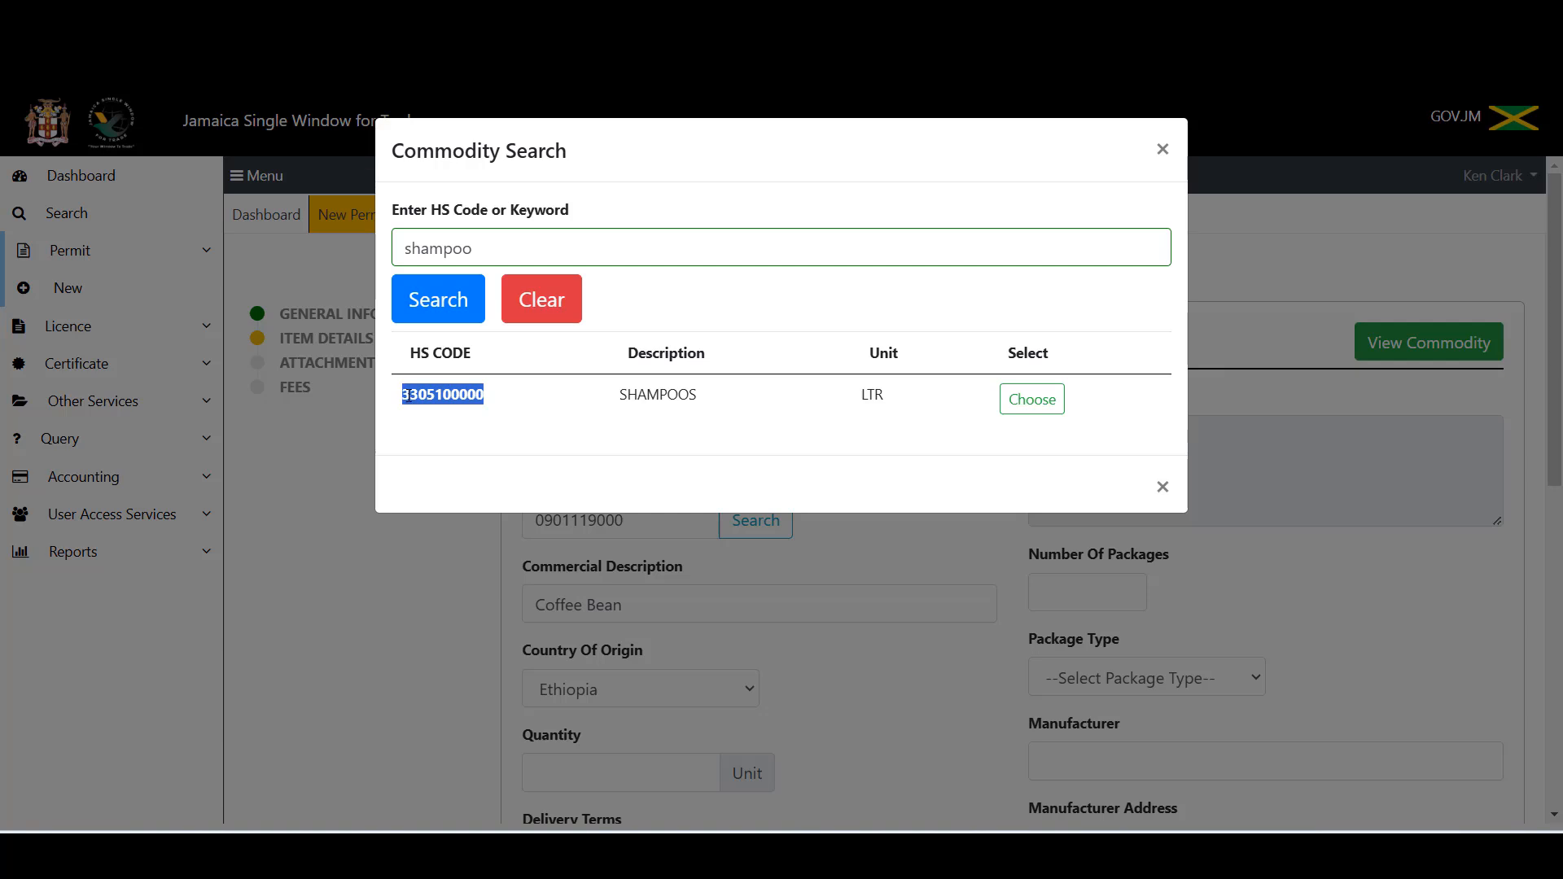
pyautogui.rightClick(427, 400)
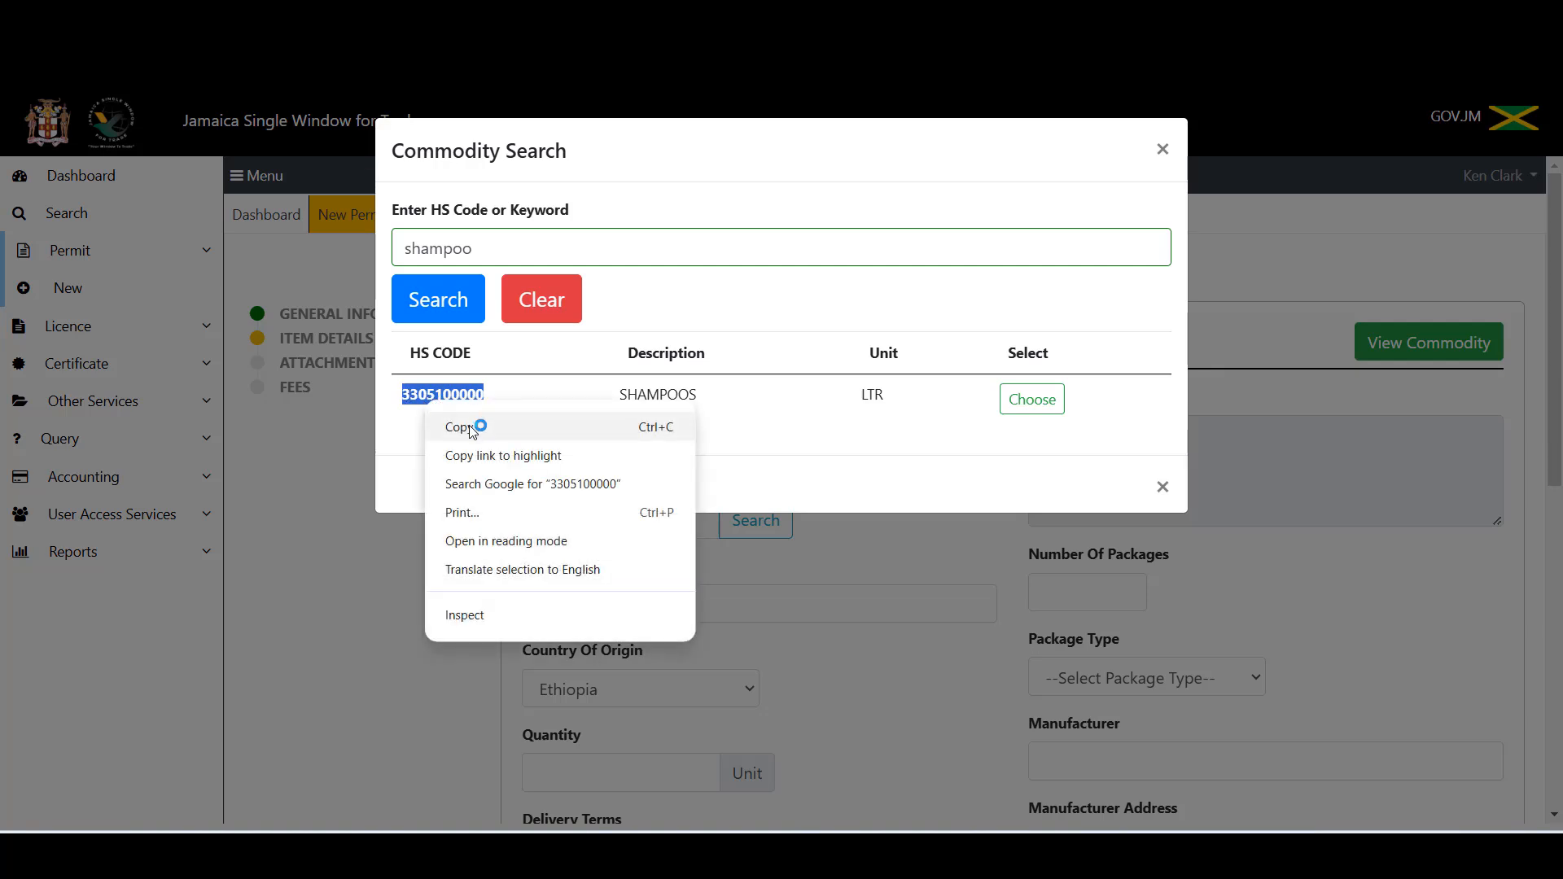
pyautogui.click(472, 422)
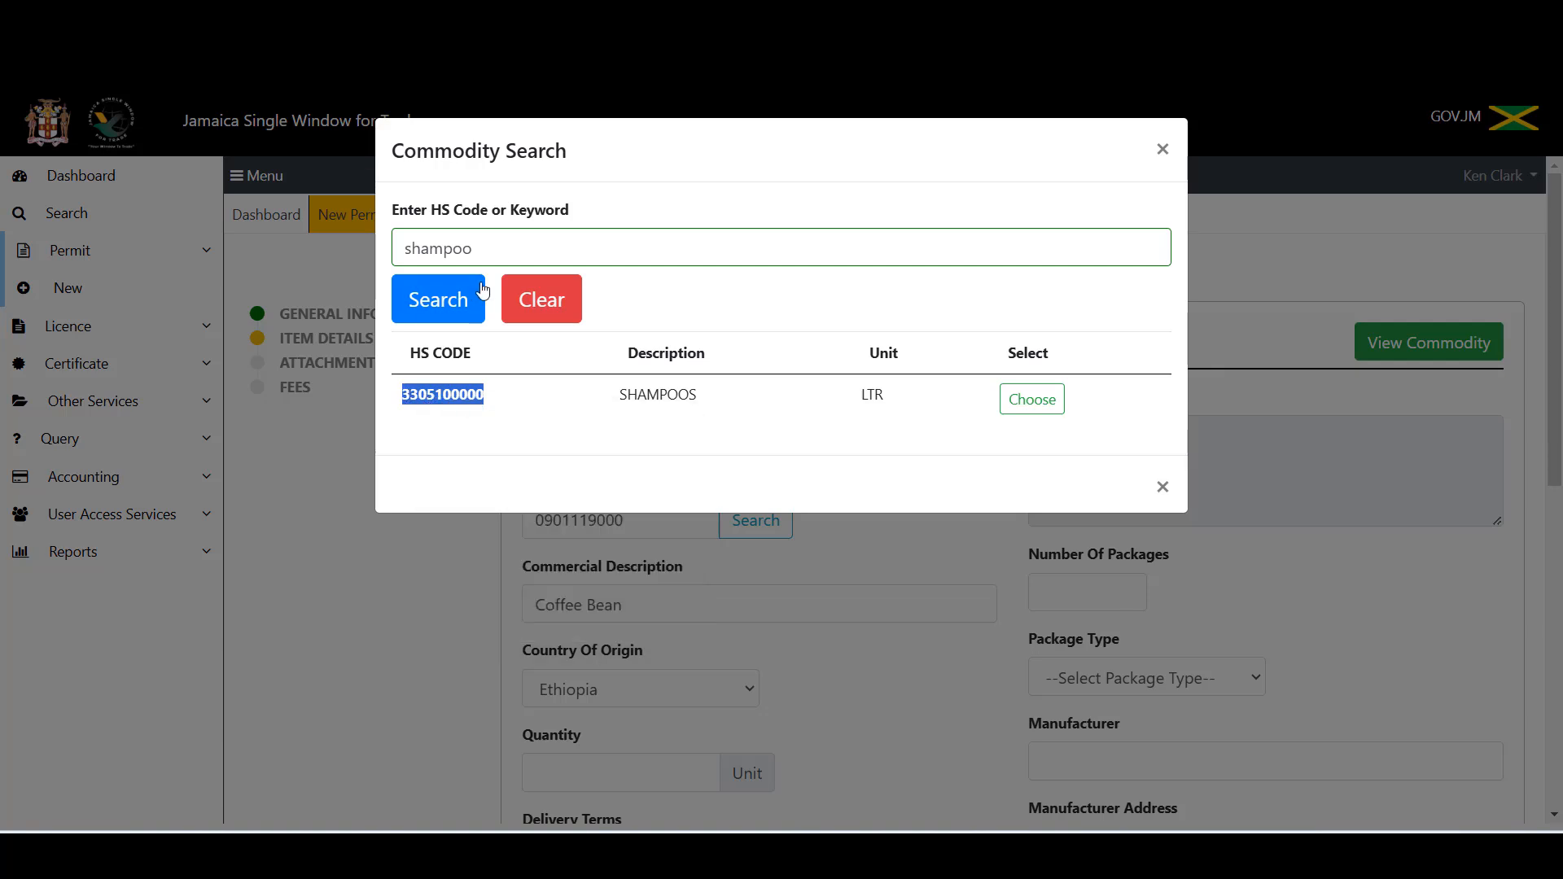
pyautogui.click(534, 301)
pyautogui.click(441, 254)
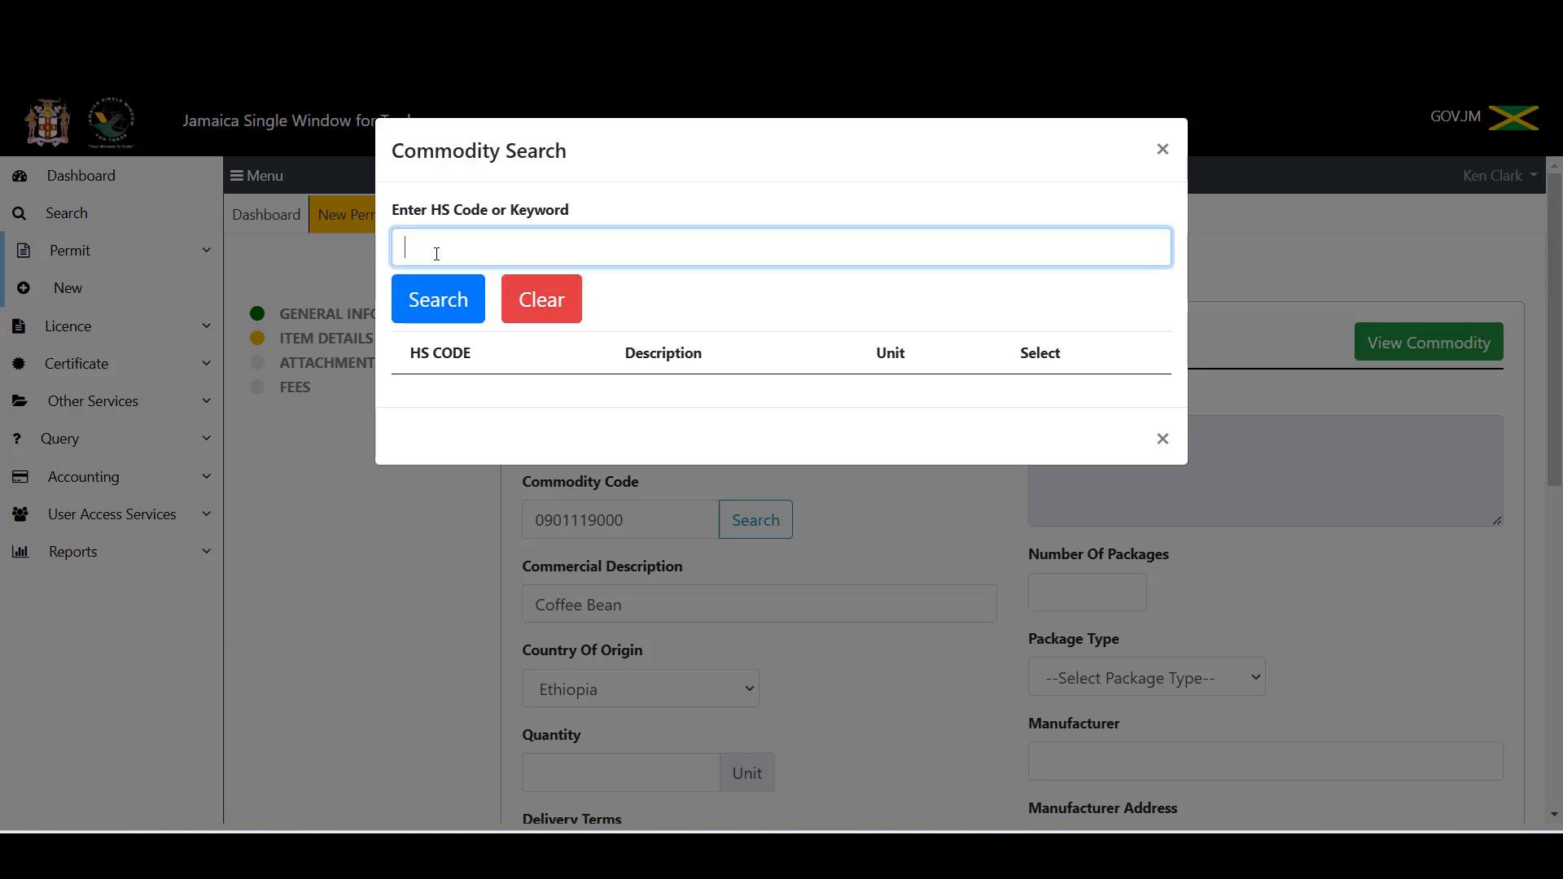
pyautogui.hotkey('ctrl', 'v')
pyautogui.click(433, 300)
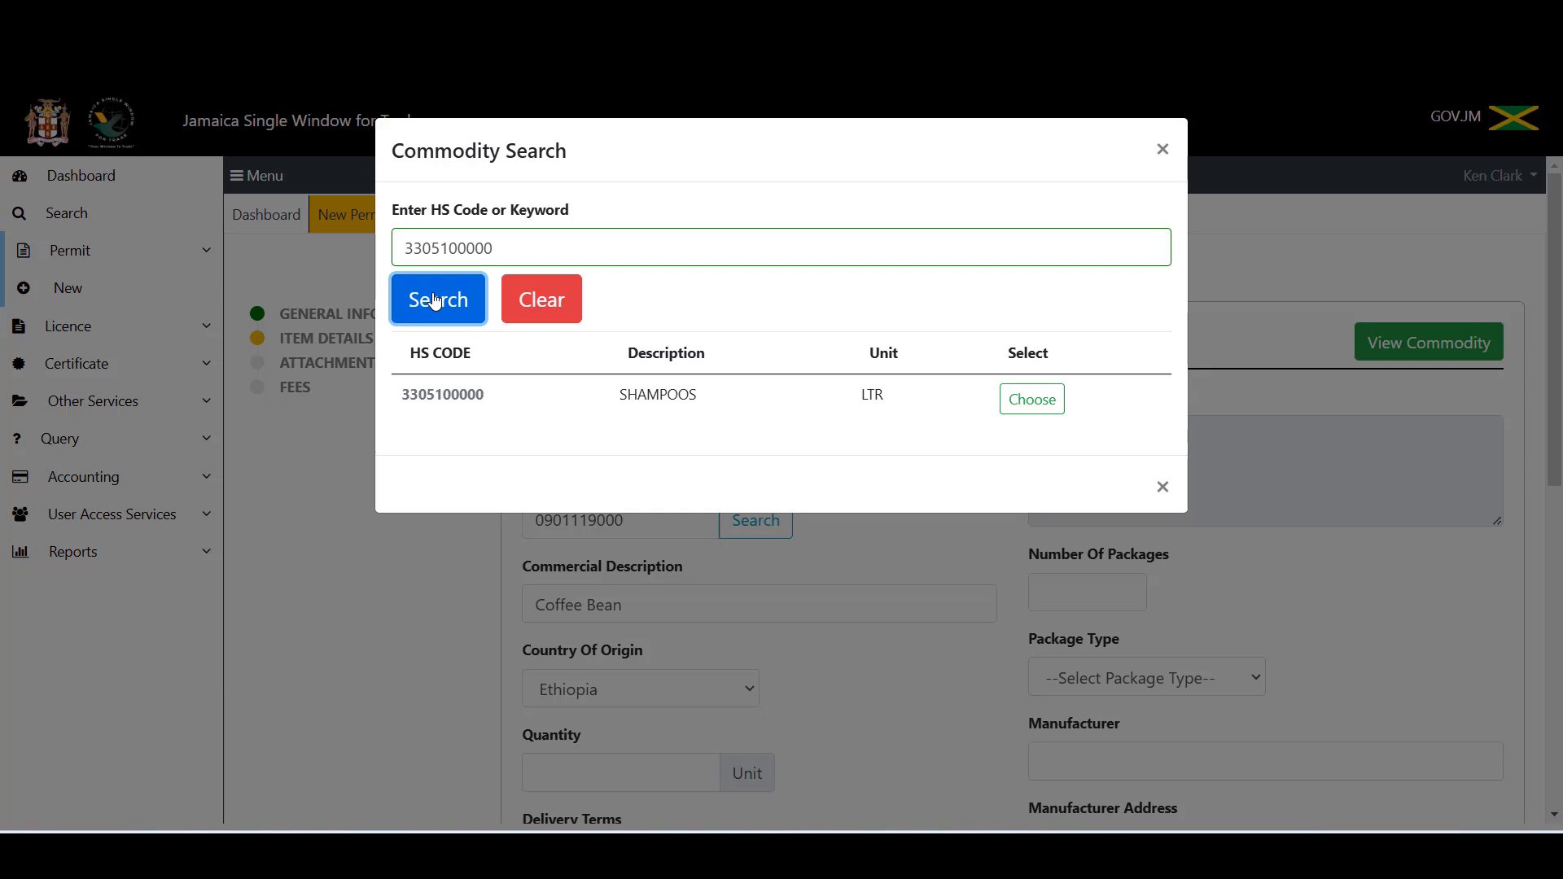
pyautogui.click(1039, 399)
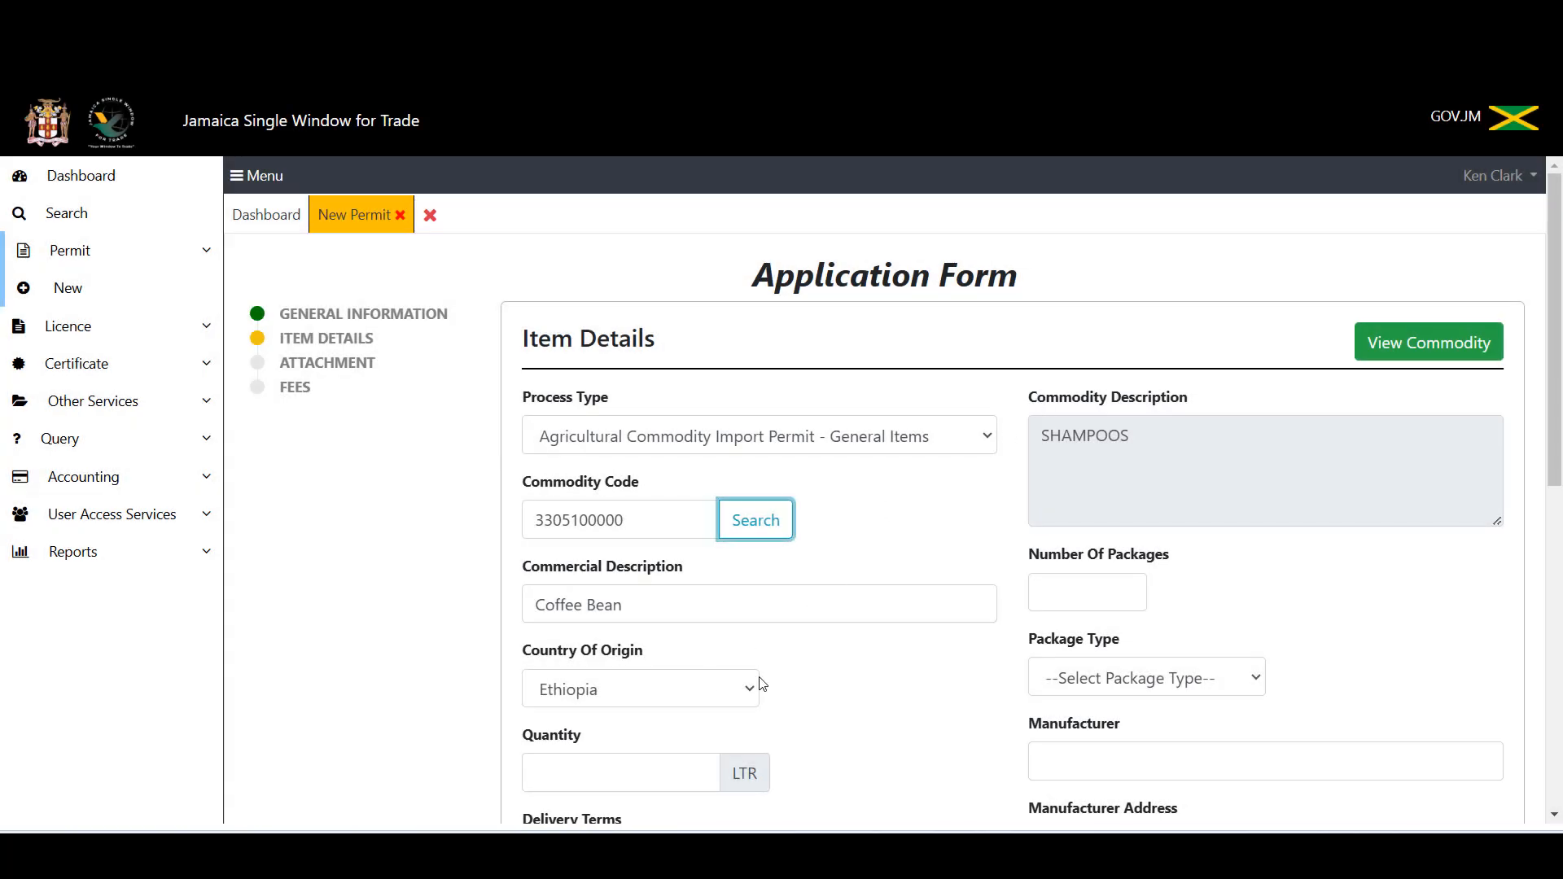
# Step: Filter the Country Of Origin list with 'un' and pick United States of America
pyautogui.click(748, 692)
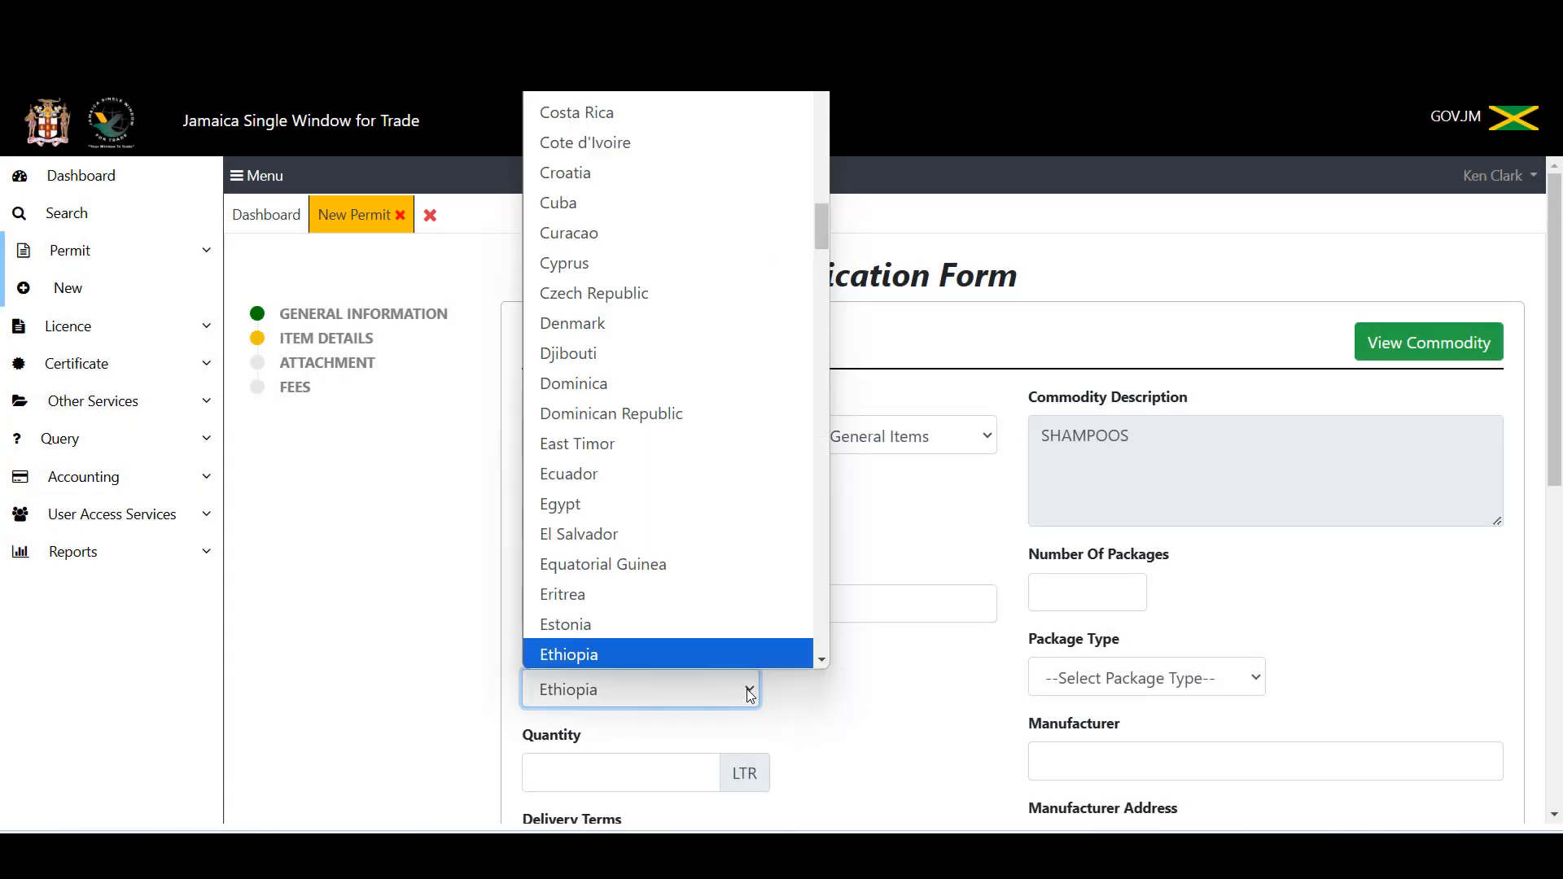
pyautogui.write('un')
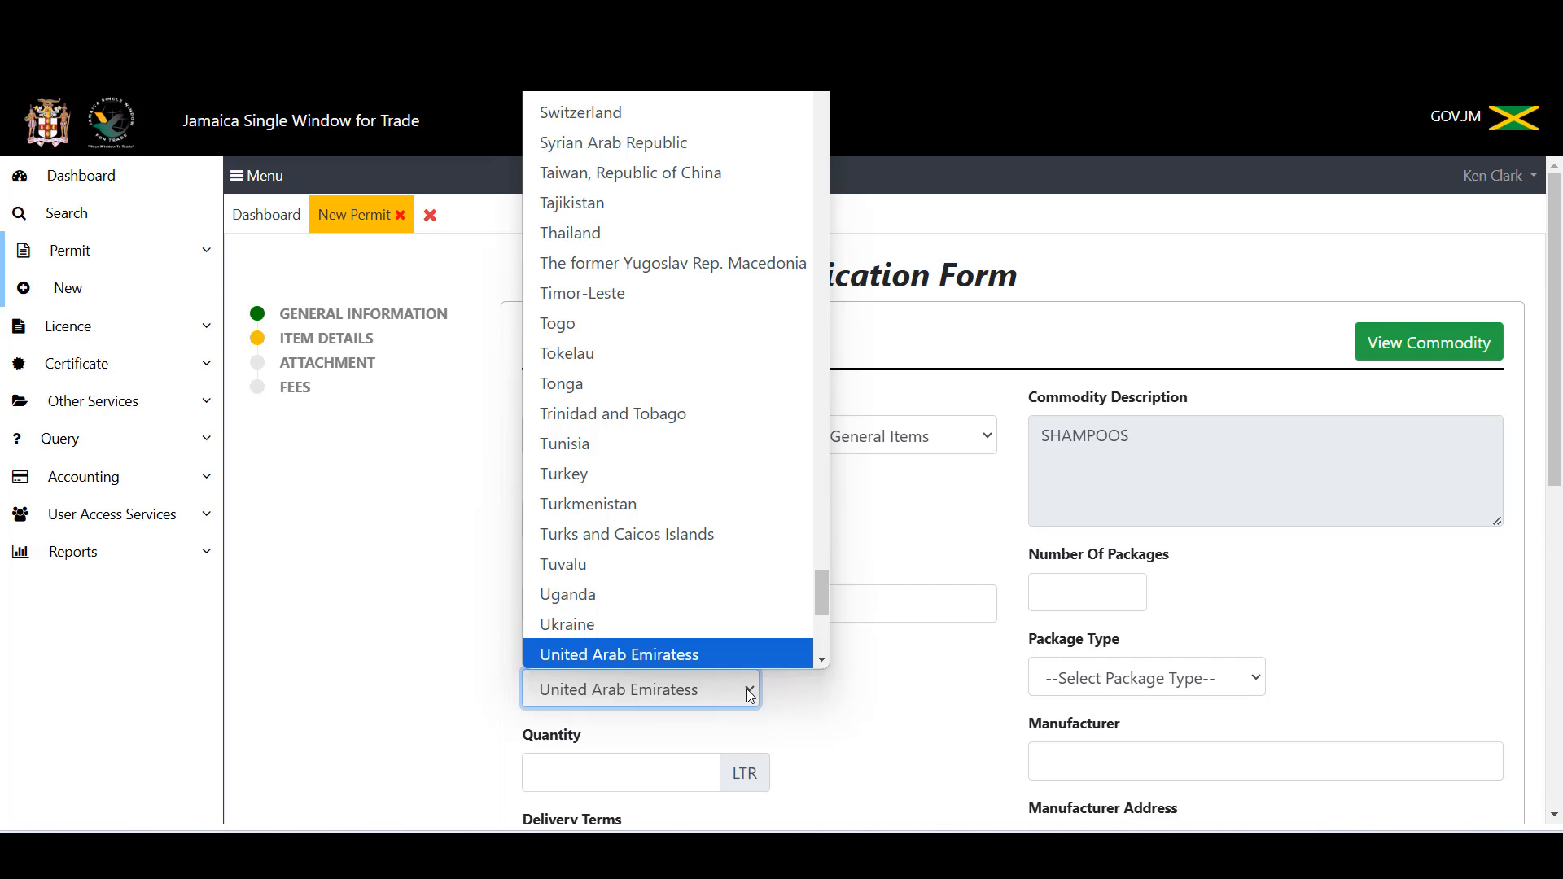
pyautogui.scroll(-5, 823, 652)
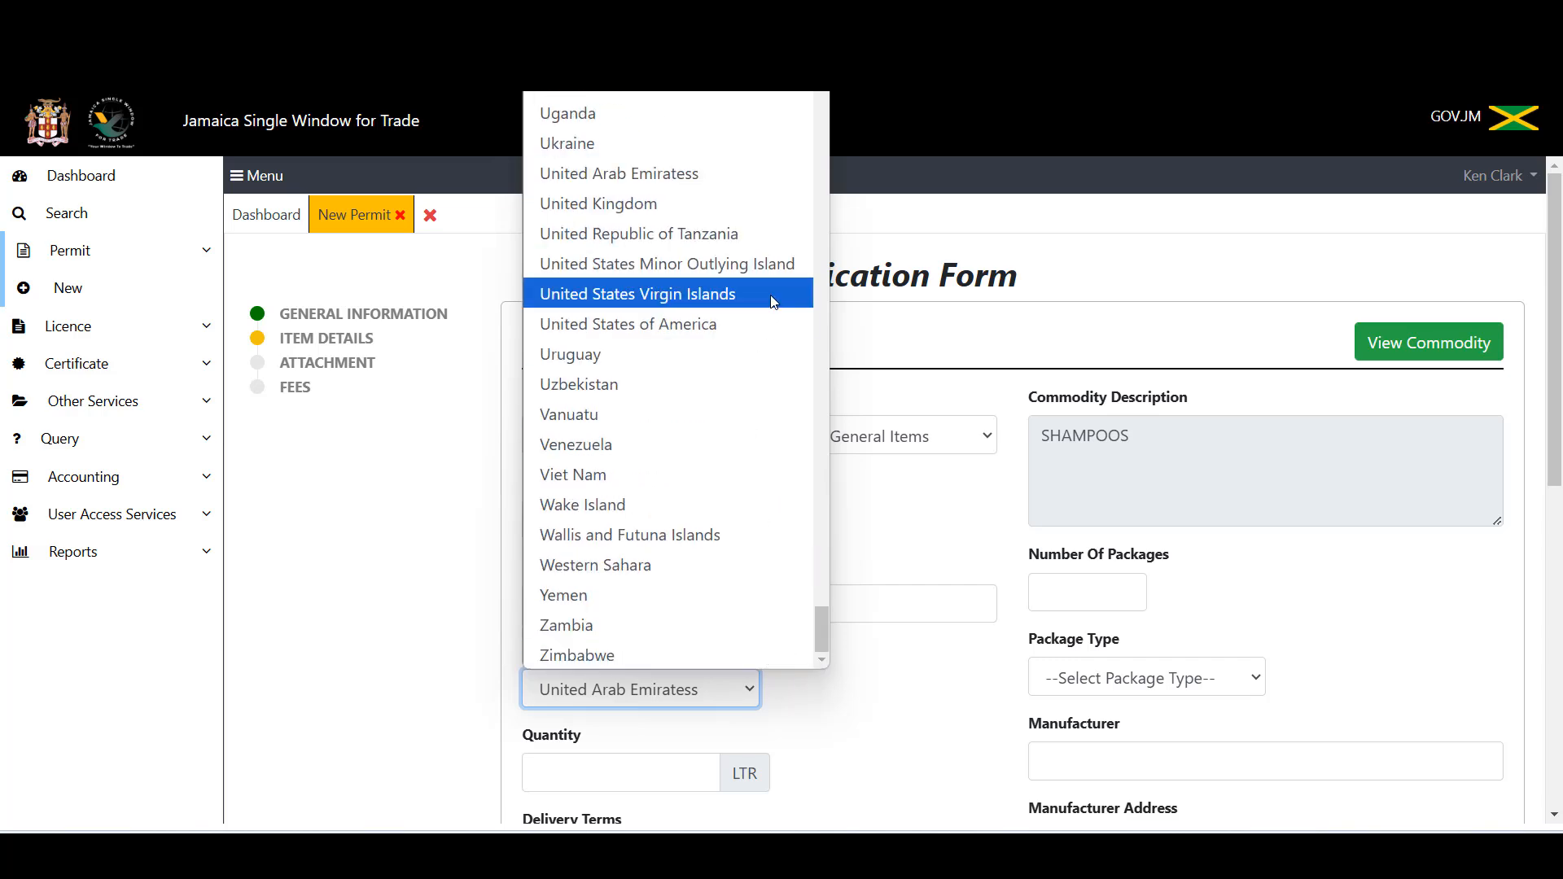
pyautogui.click(756, 324)
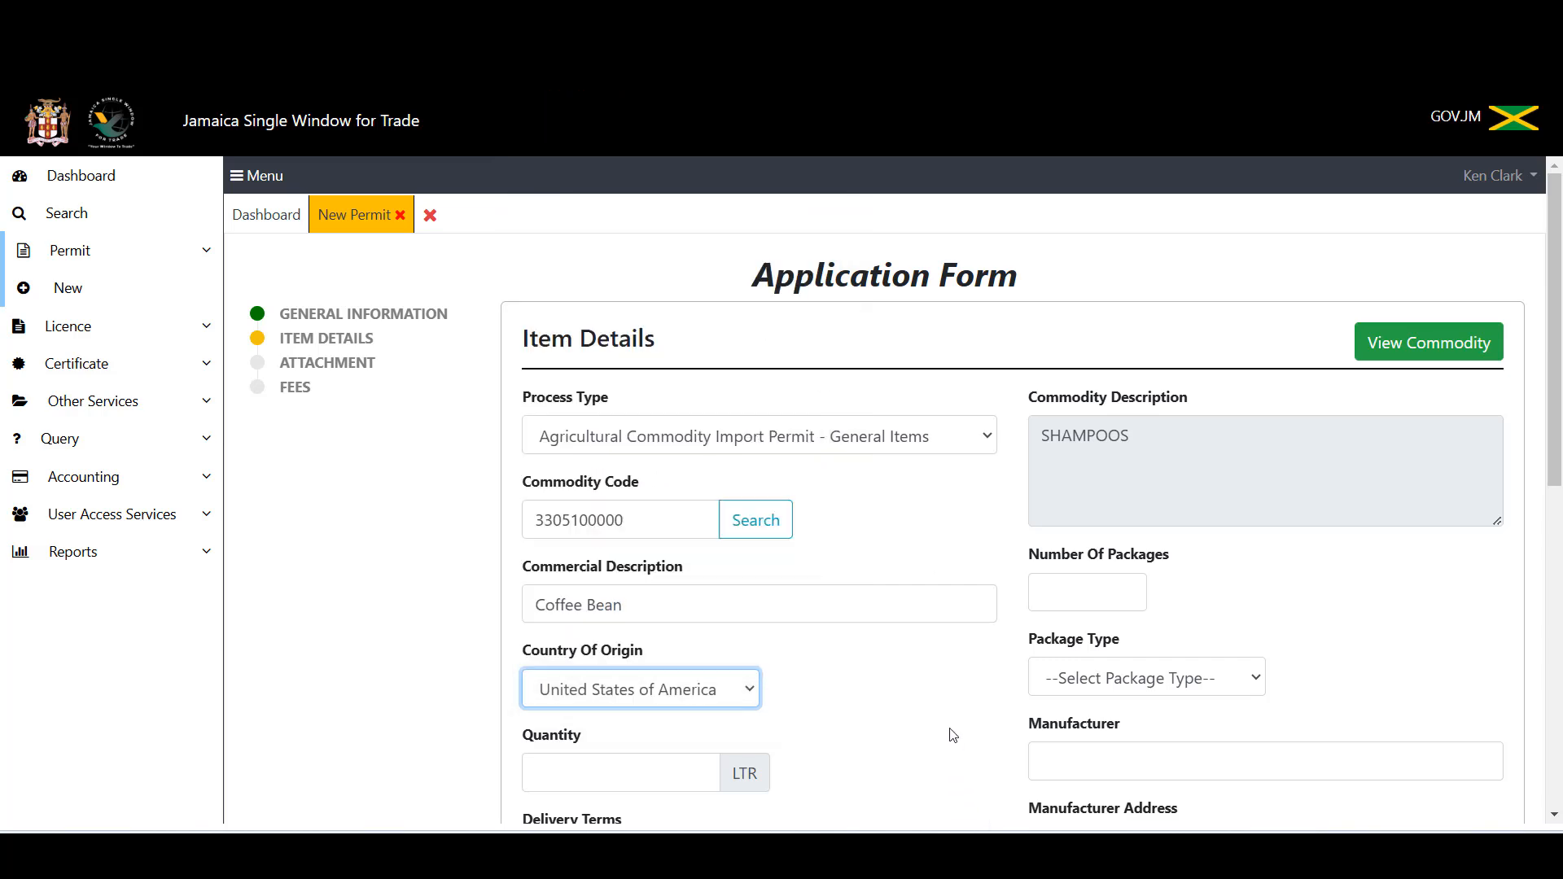
pyautogui.scroll(-1, 945, 725)
pyautogui.click(577, 673)
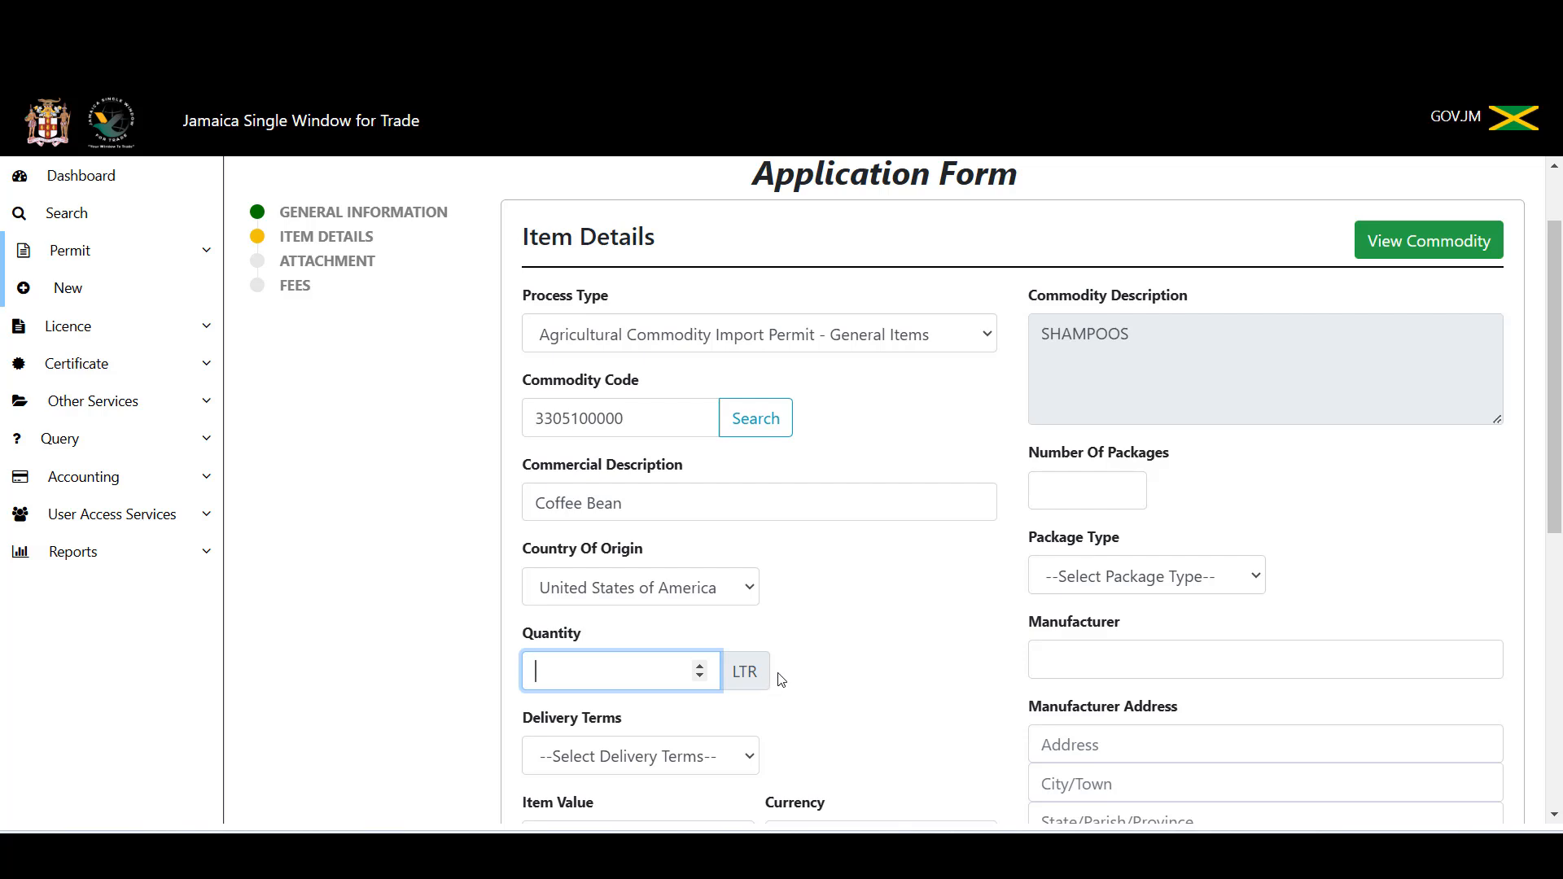
# Step: Replace the Coffee Bean description with 'Shampoo (Coconut Oil)' and enter quantity 5000
pyautogui.click(639, 496)
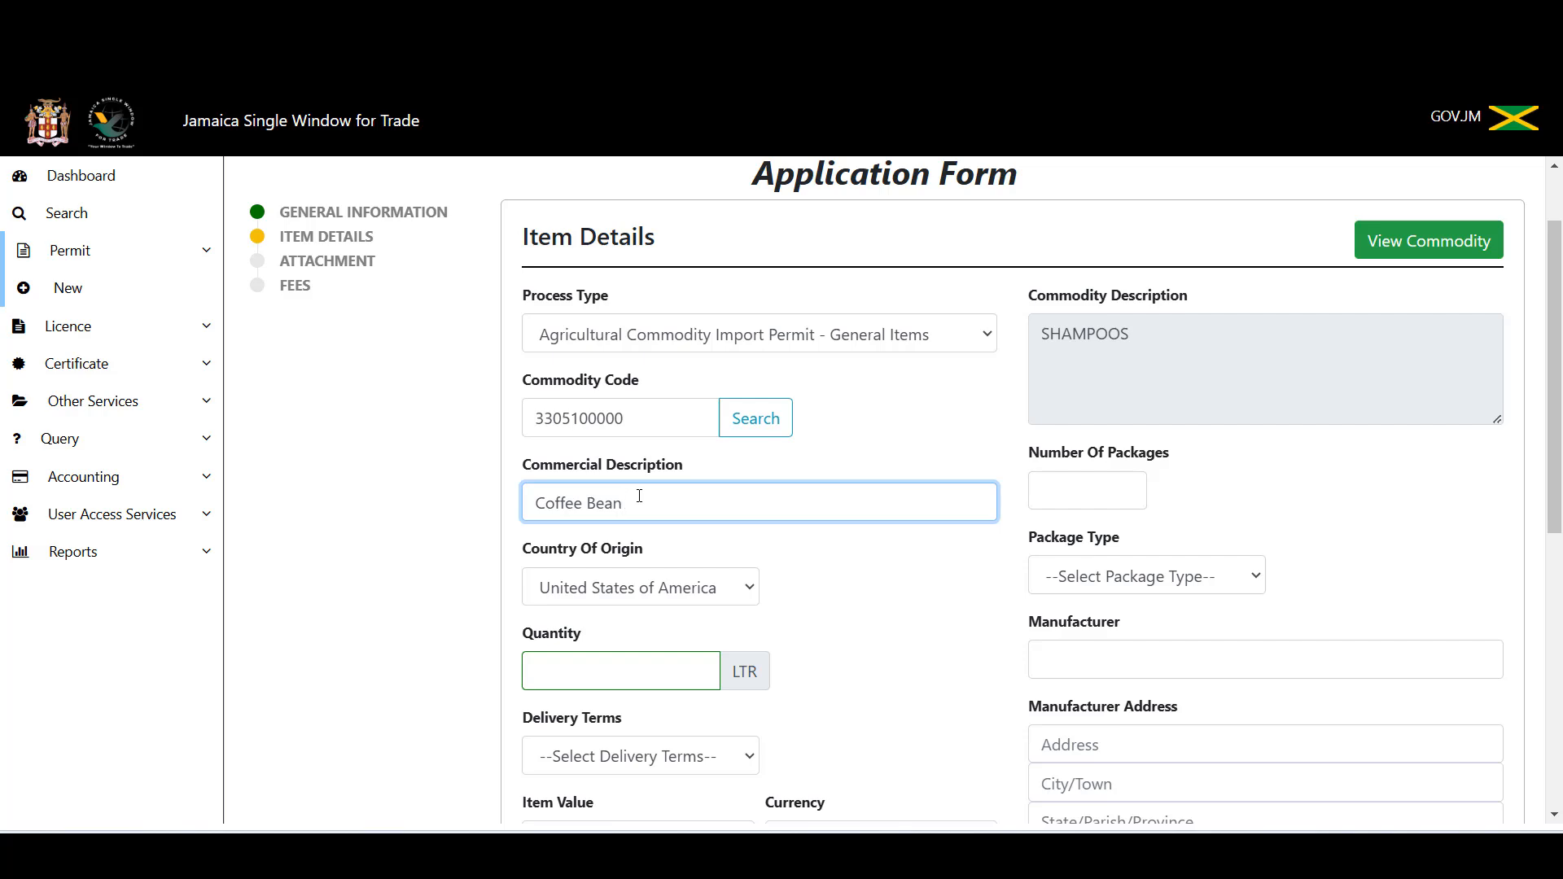
pyautogui.press('BackSpace')
pyautogui.press('BackSpace')
pyautogui.press('BackSpace')
pyautogui.press('BackSpace')
pyautogui.press('BackSpace')
pyautogui.press('BackSpace')
pyautogui.press('BackSpace')
pyautogui.press('BackSpace')
pyautogui.press('BackSpace')
pyautogui.press('BackSpace')
pyautogui.press('BackSpace')
pyautogui.write('Shampoo (Coconut Oil)')
pyautogui.click(584, 672)
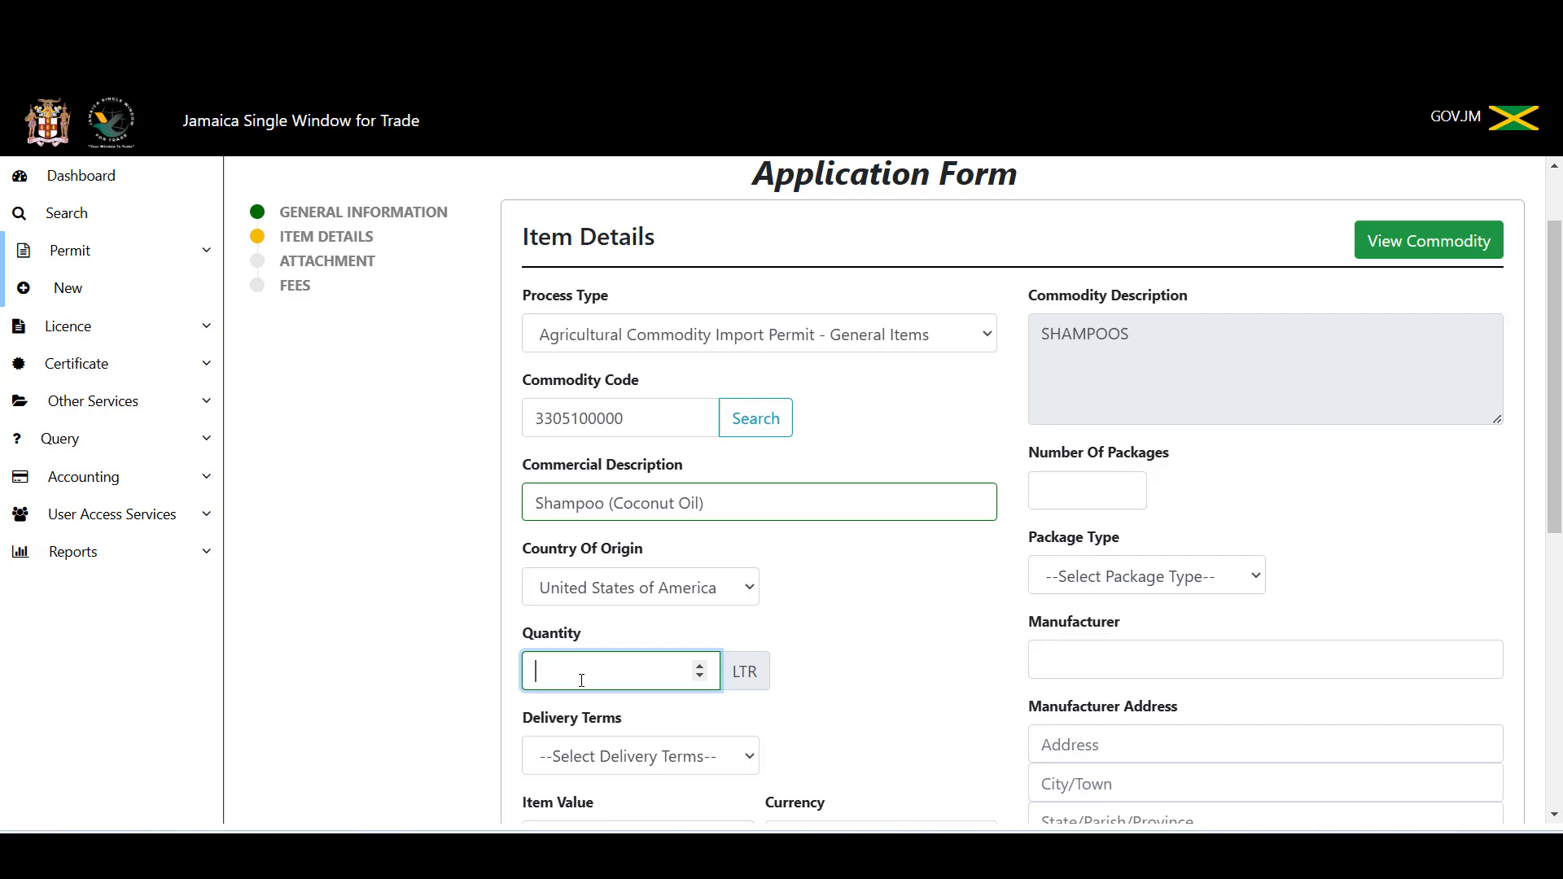
pyautogui.write('5000')
# Step: Choose Free on board as delivery terms and enter an item value of 3470
pyautogui.scroll(-2, 747, 766)
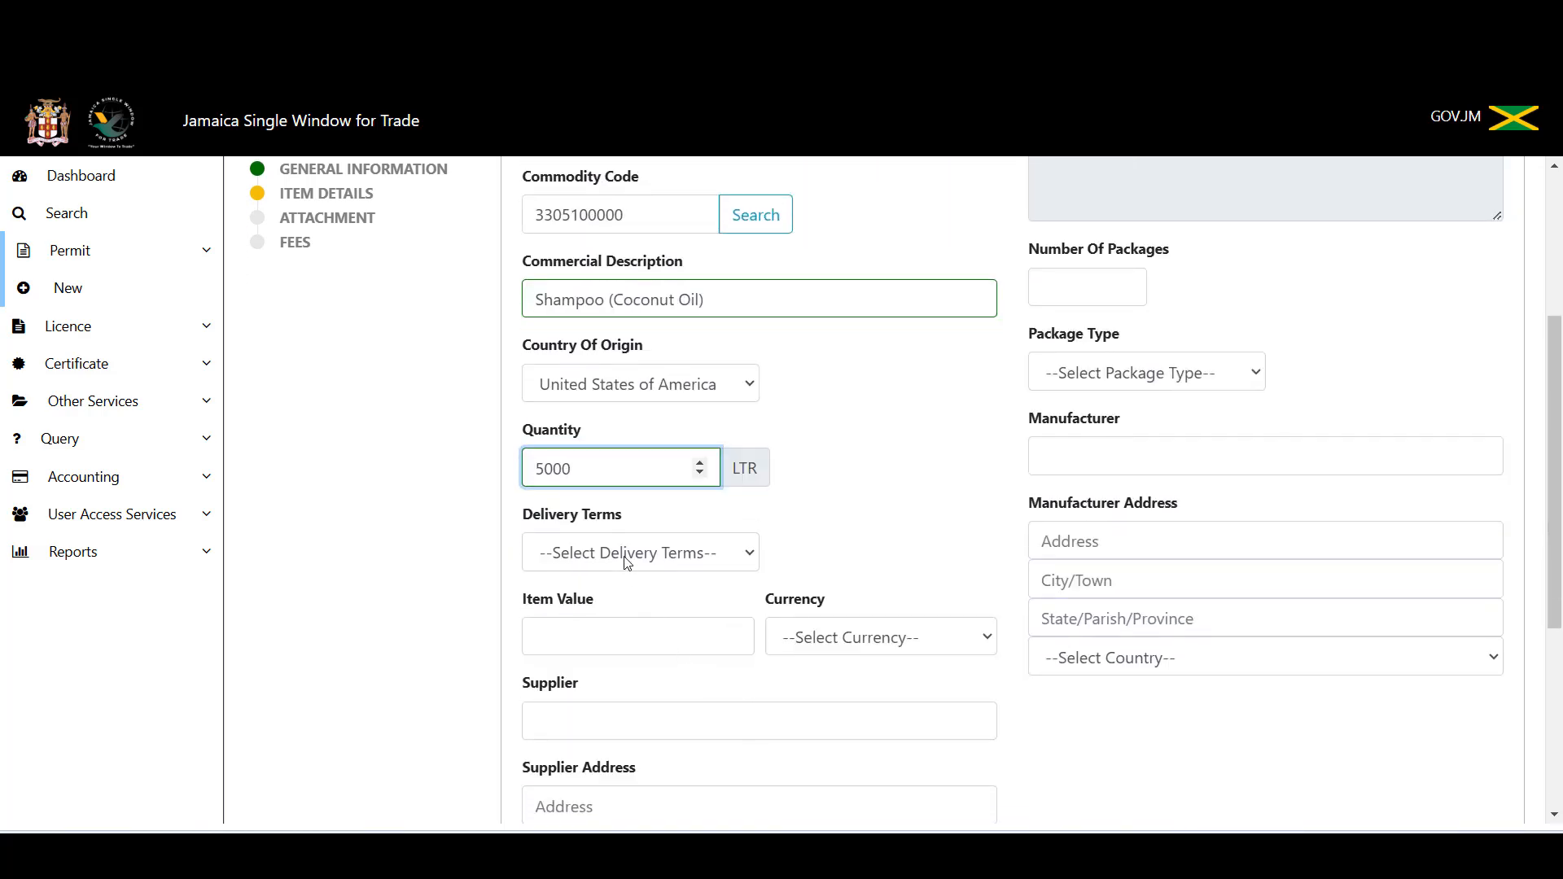
pyautogui.click(782, 855)
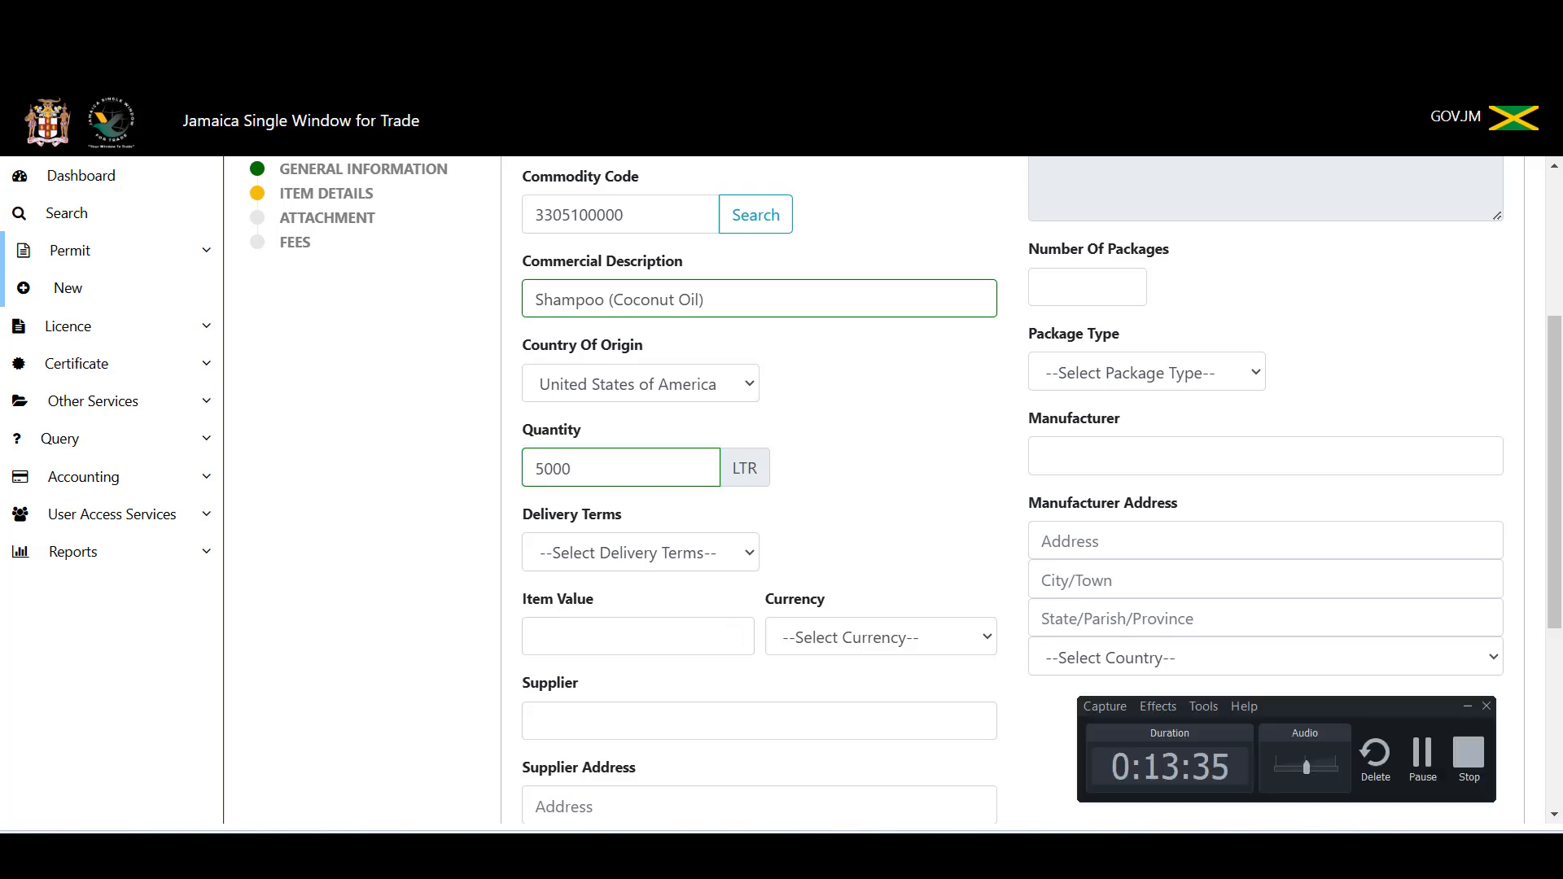
pyautogui.click(1482, 774)
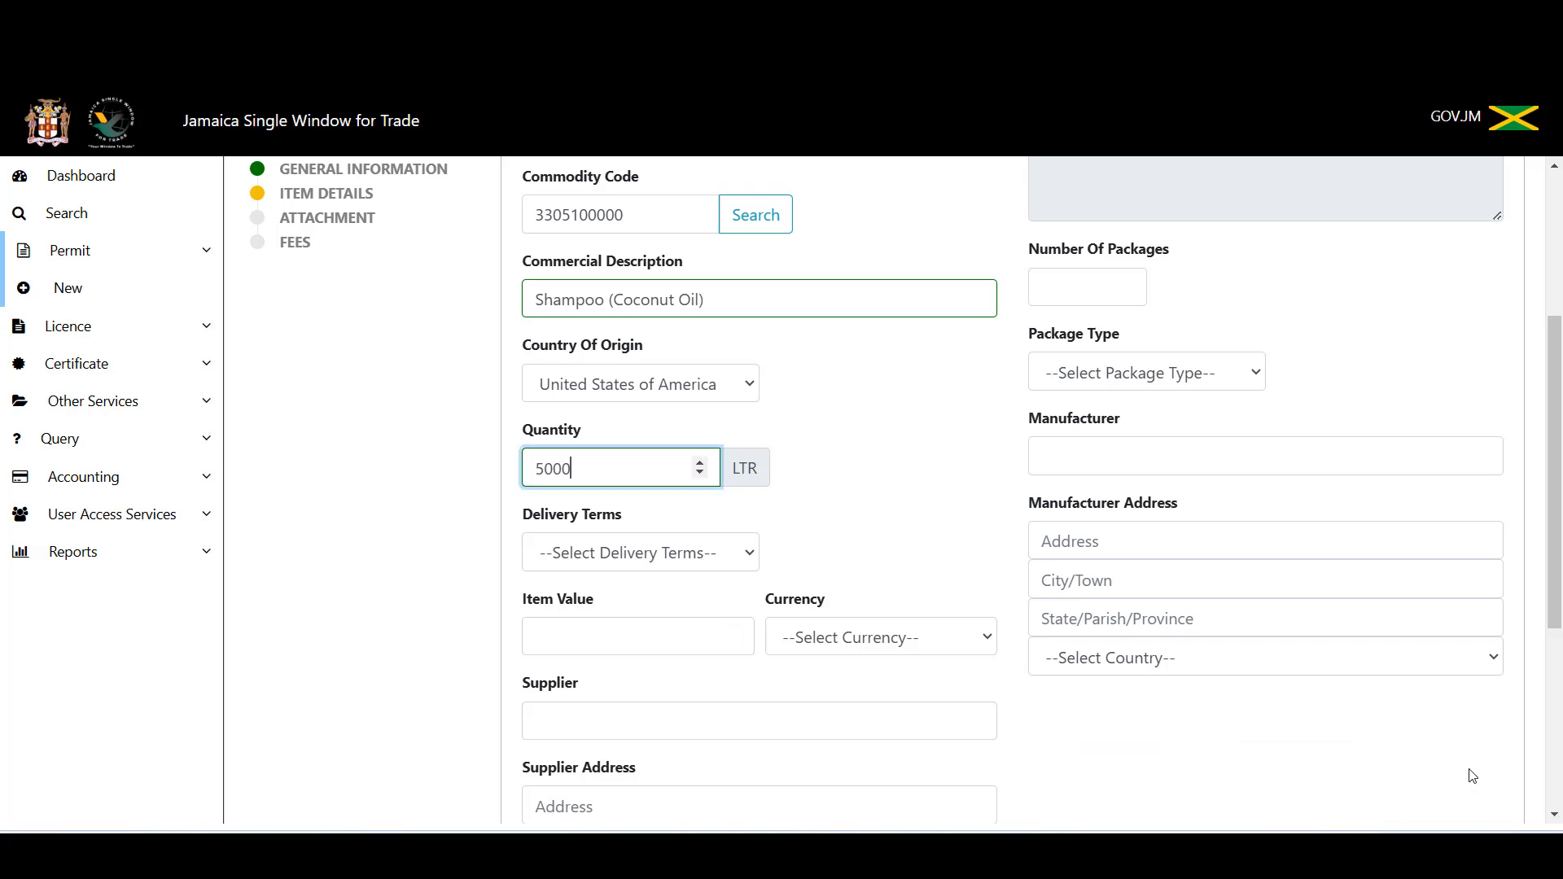
pyautogui.click(723, 556)
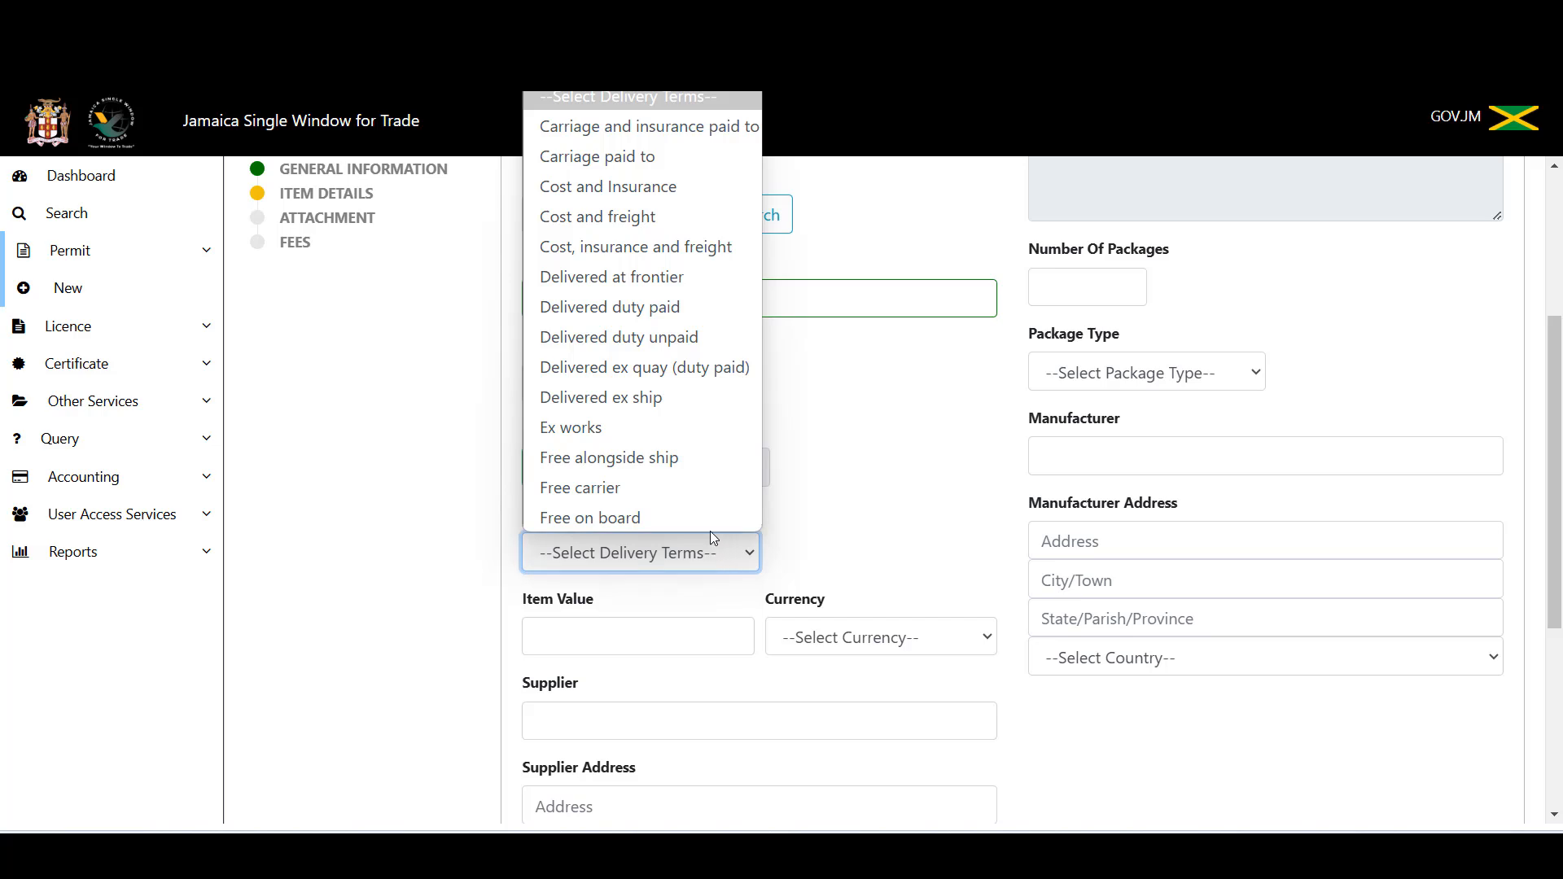
pyautogui.click(710, 521)
pyautogui.click(592, 635)
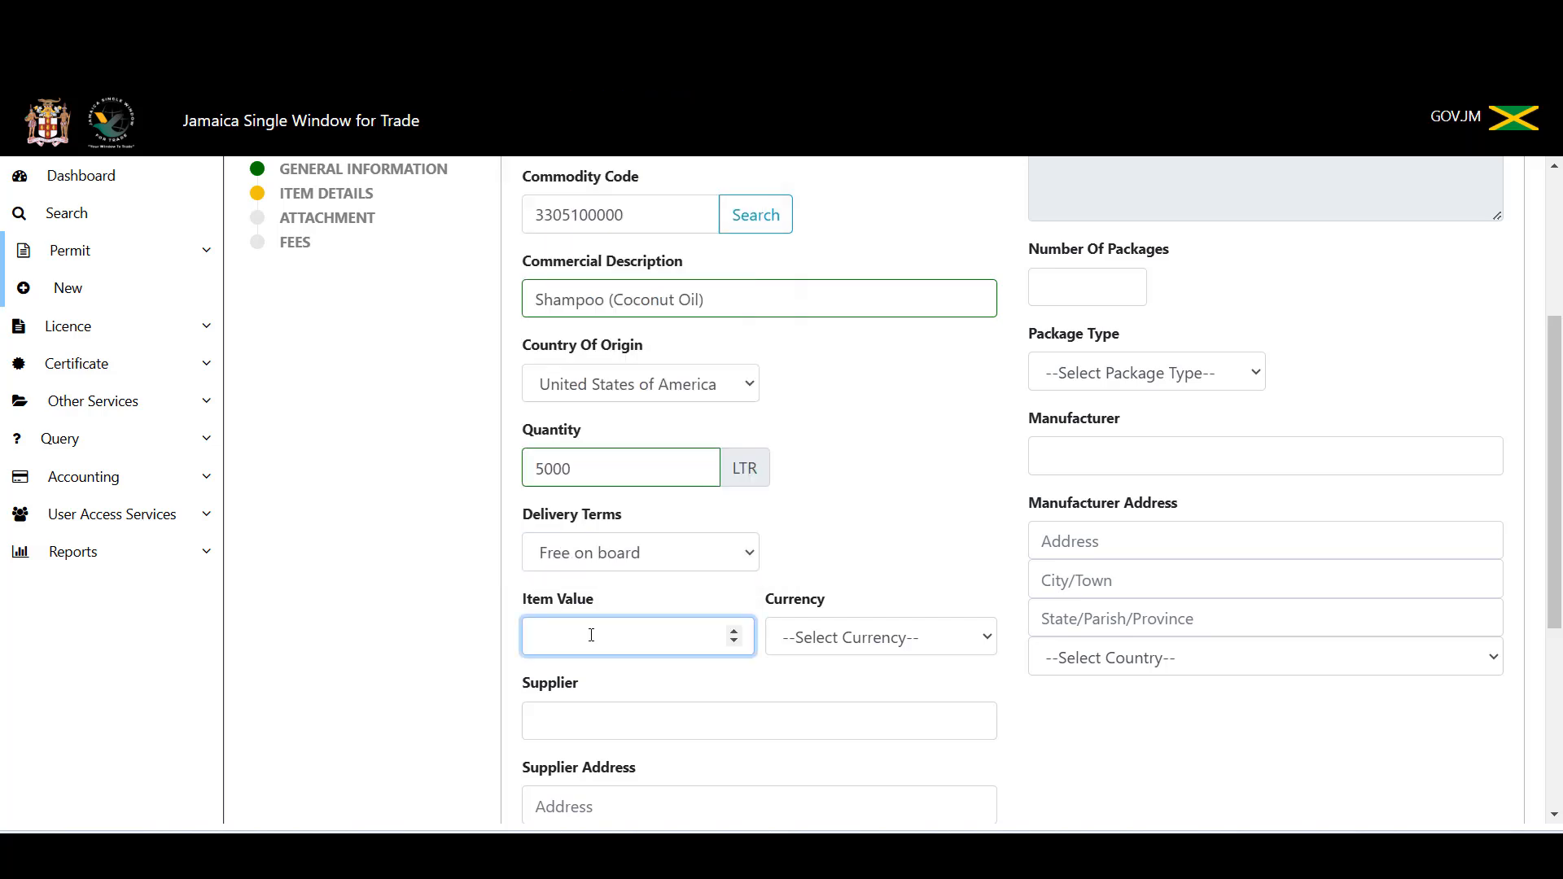
pyautogui.write('3470')
# Step: Set the item currency to USD, United States Dollar
pyautogui.click(933, 652)
pyautogui.press('u')
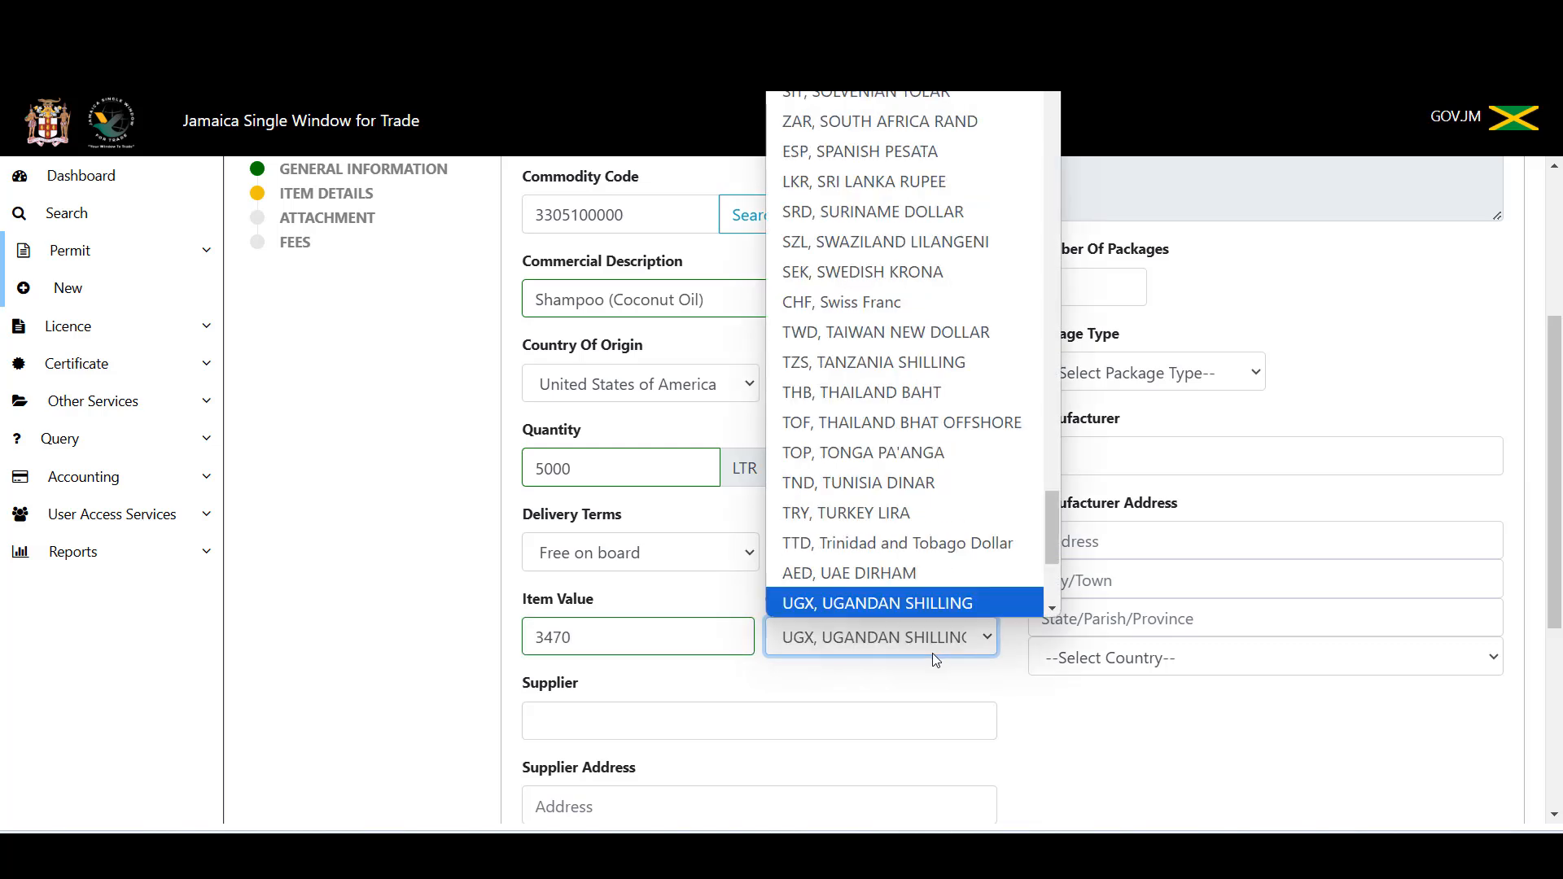
pyautogui.press('s')
pyautogui.press('Return')
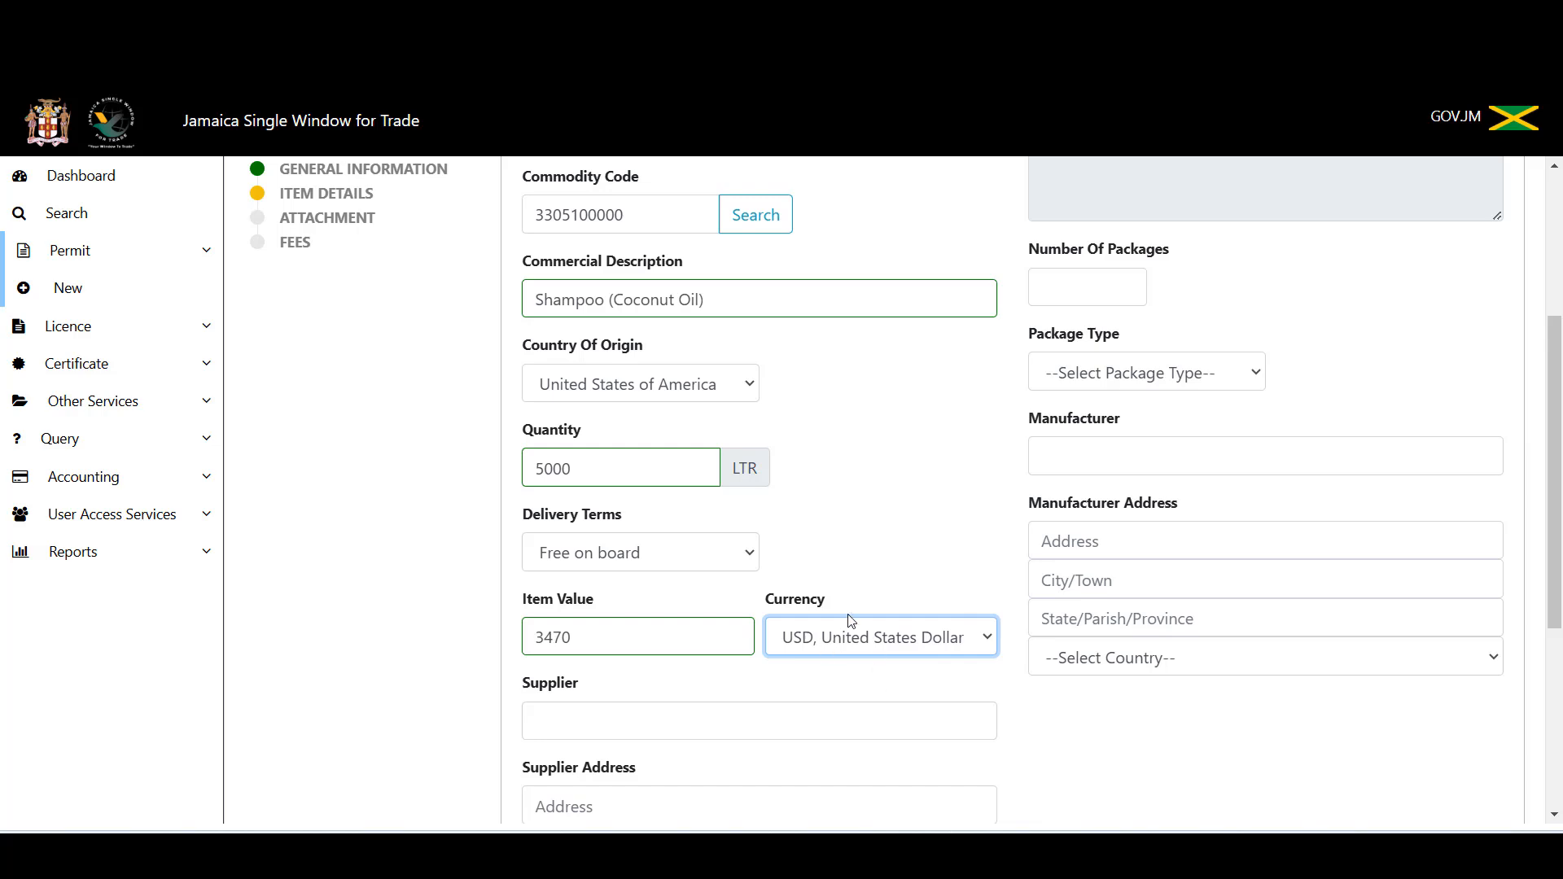
pyautogui.click(589, 721)
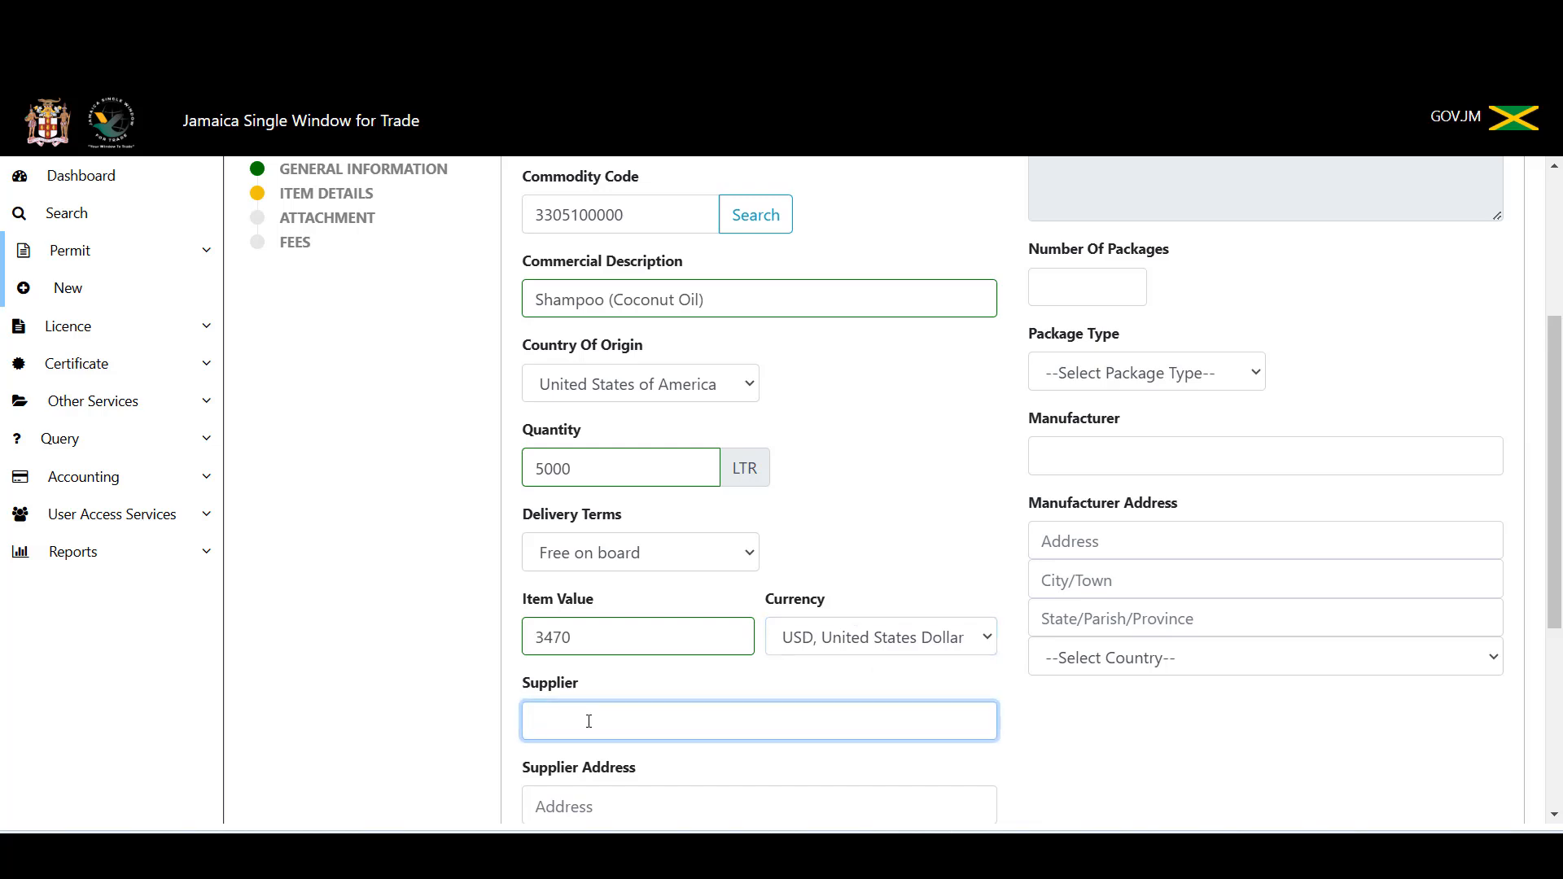
pyautogui.write('Wholesale International')
pyautogui.press('Tab')
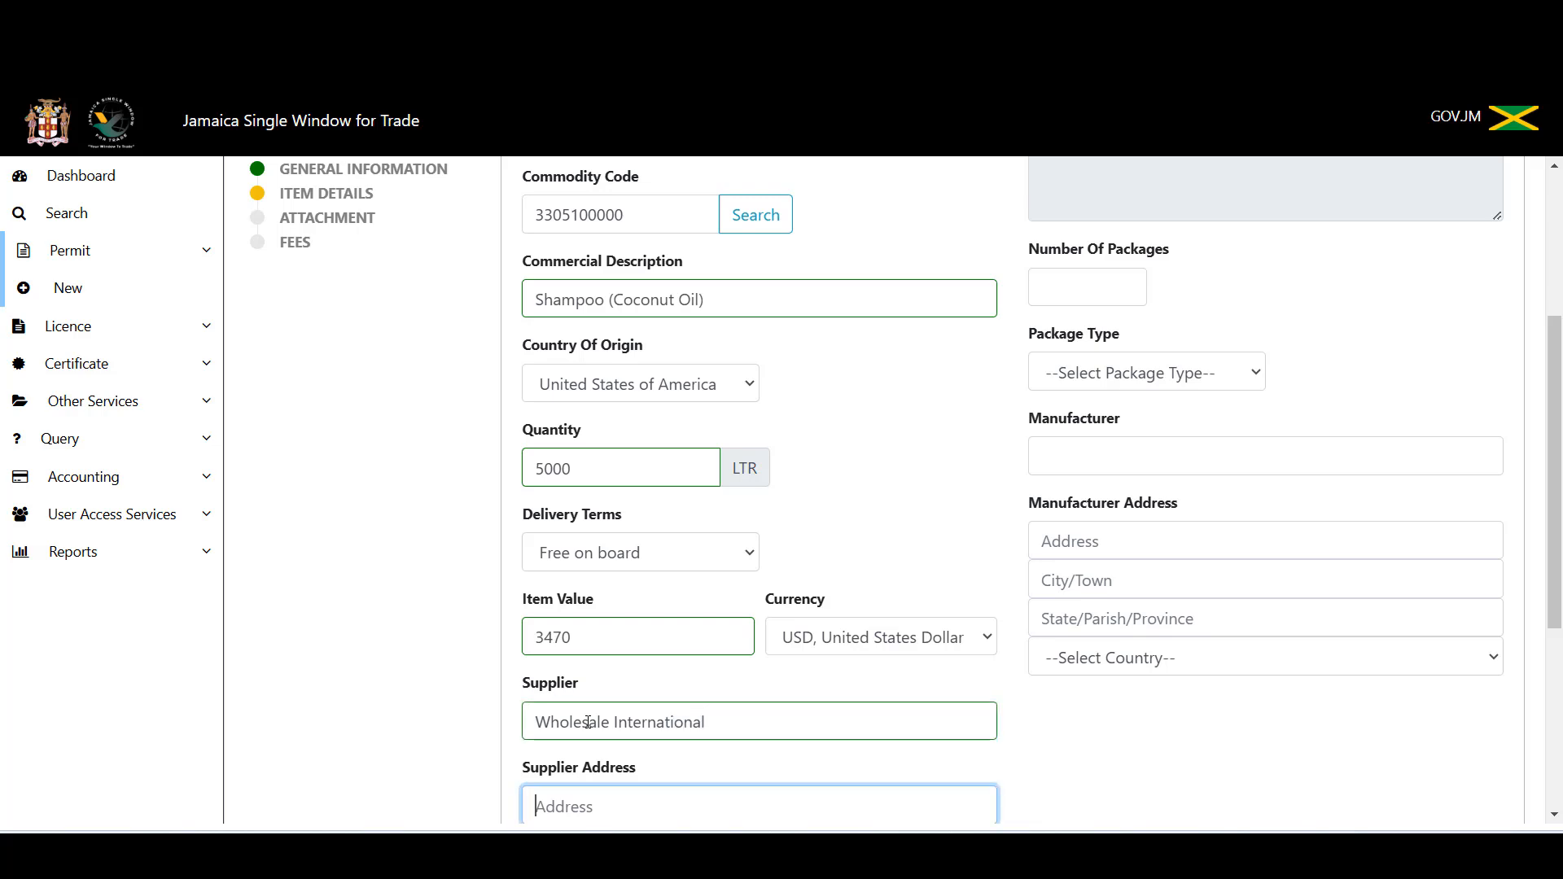
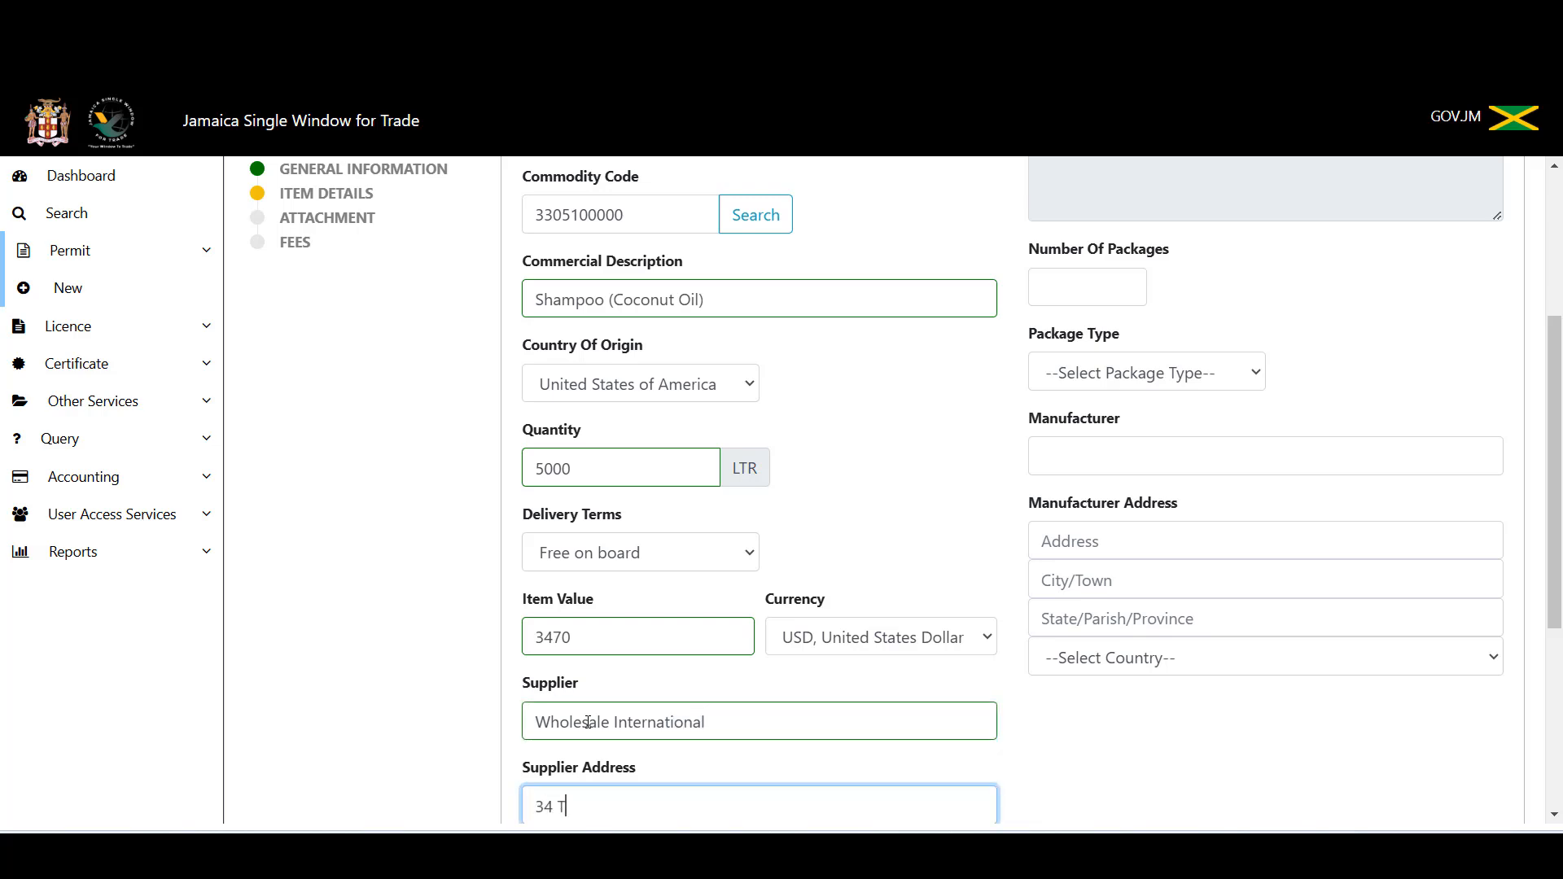
pyautogui.press('Tab')
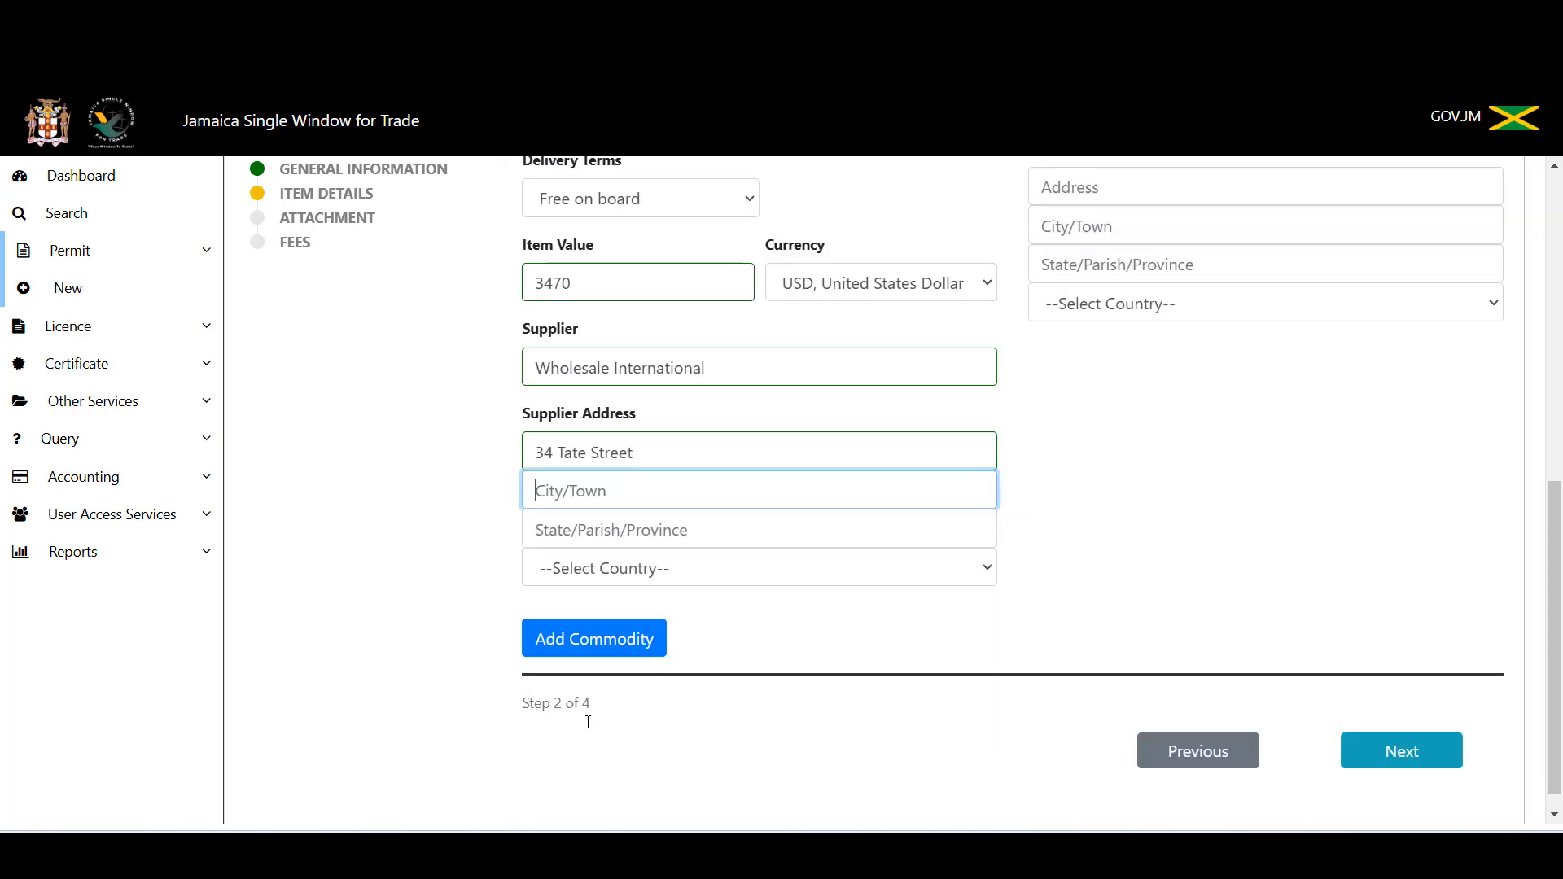
pyautogui.write('Miami')
pyautogui.press('Tab')
pyautogui.write('F')
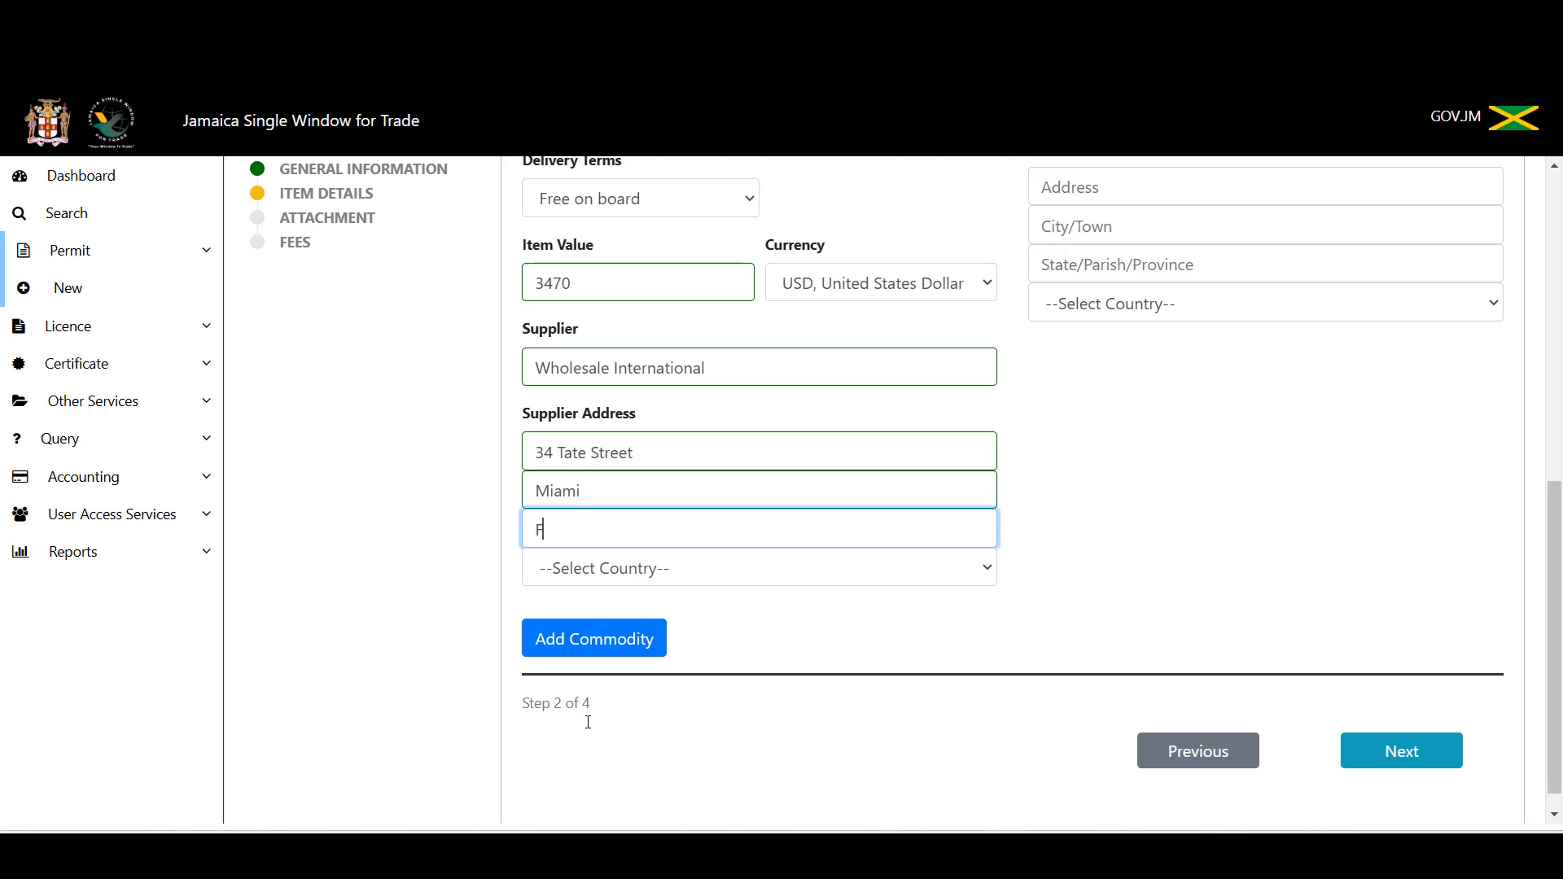
pyautogui.write('lorida')
# Step: Set the supplier's country to United States of America
pyautogui.press('Tab')
pyautogui.write('Un')
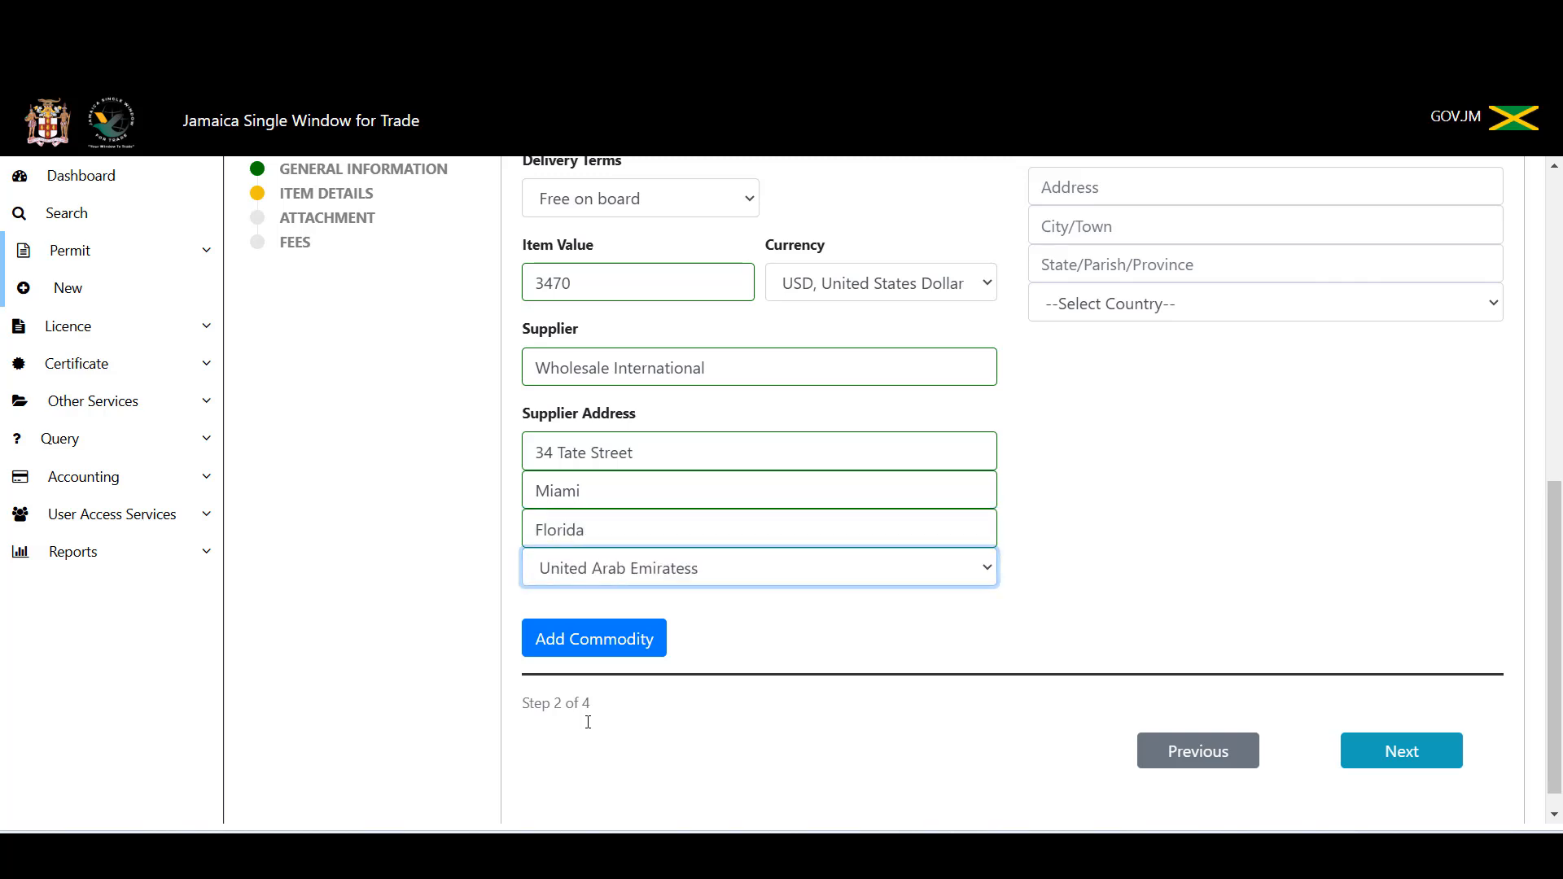
pyautogui.click(976, 575)
pyautogui.scroll(-3, 891, 529)
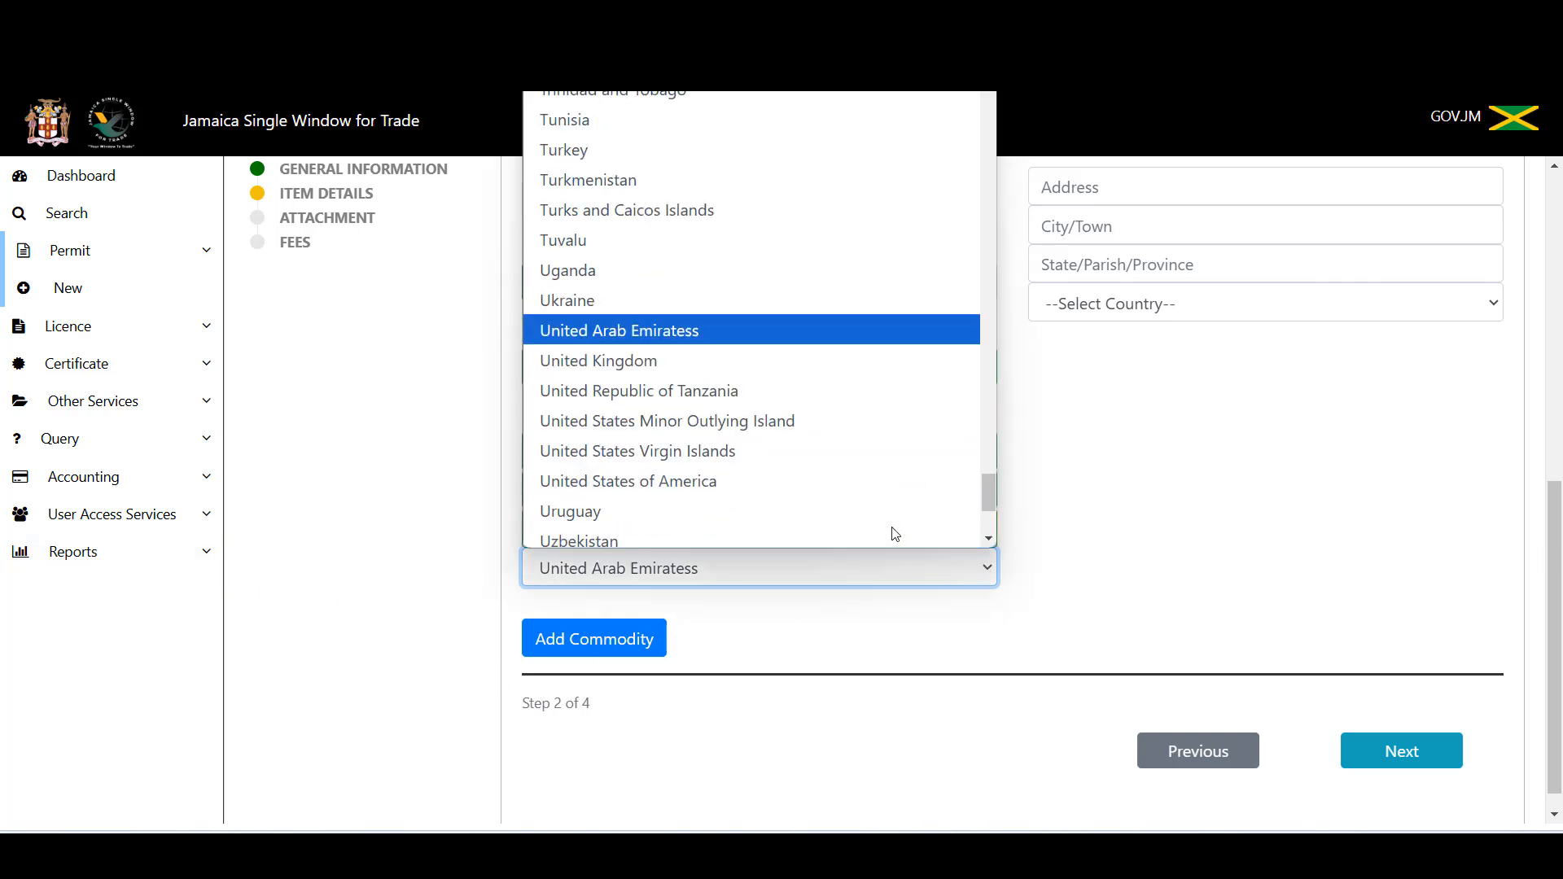
pyautogui.click(842, 474)
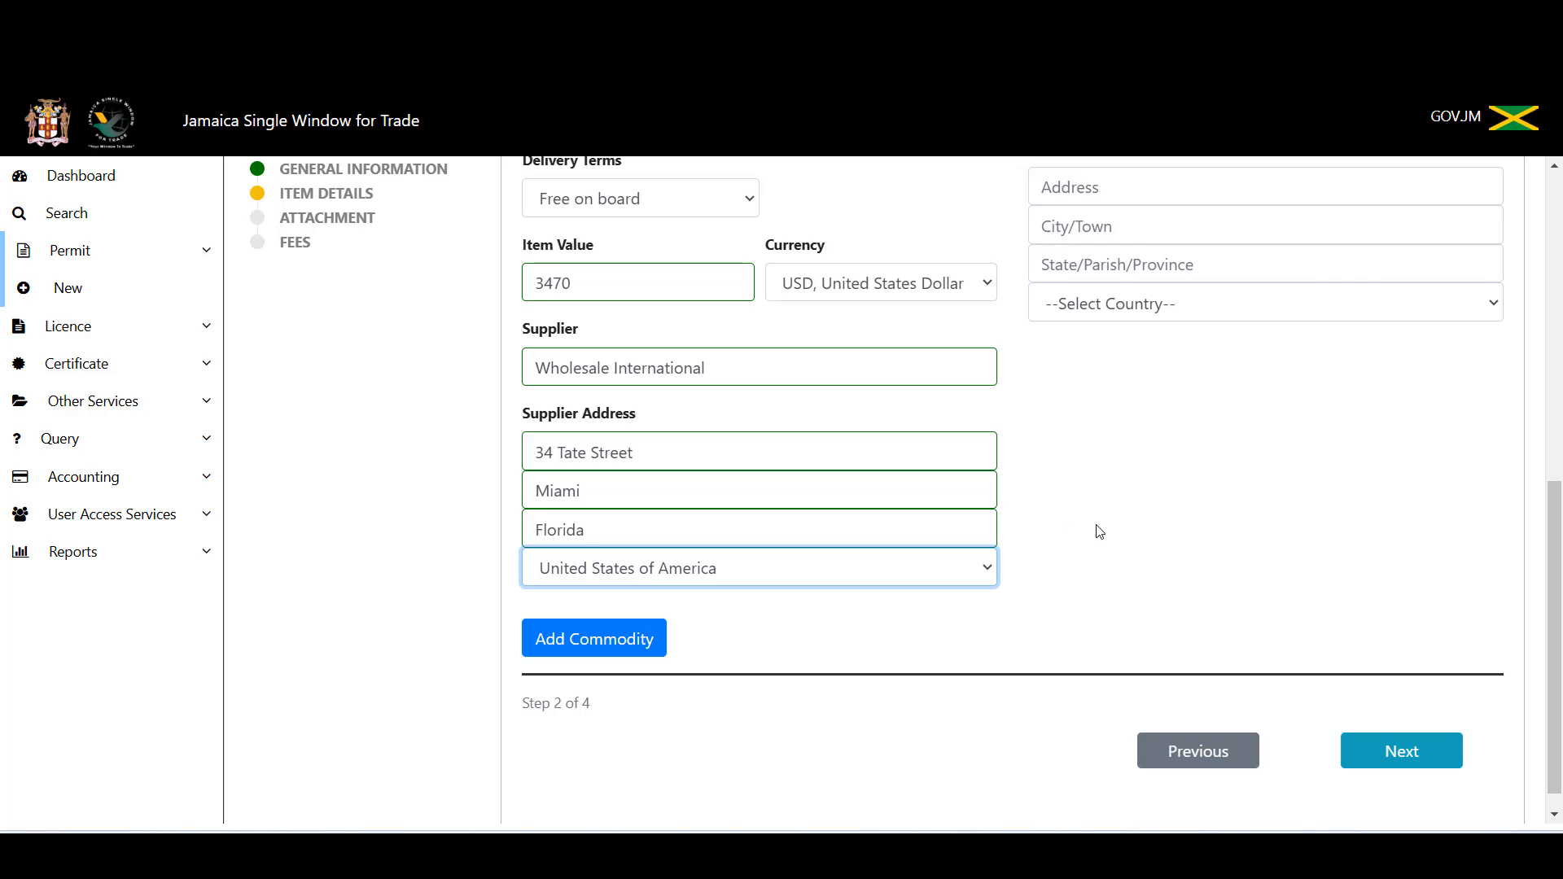
pyautogui.scroll(4, 1096, 530)
pyautogui.scroll(4, 1062, 639)
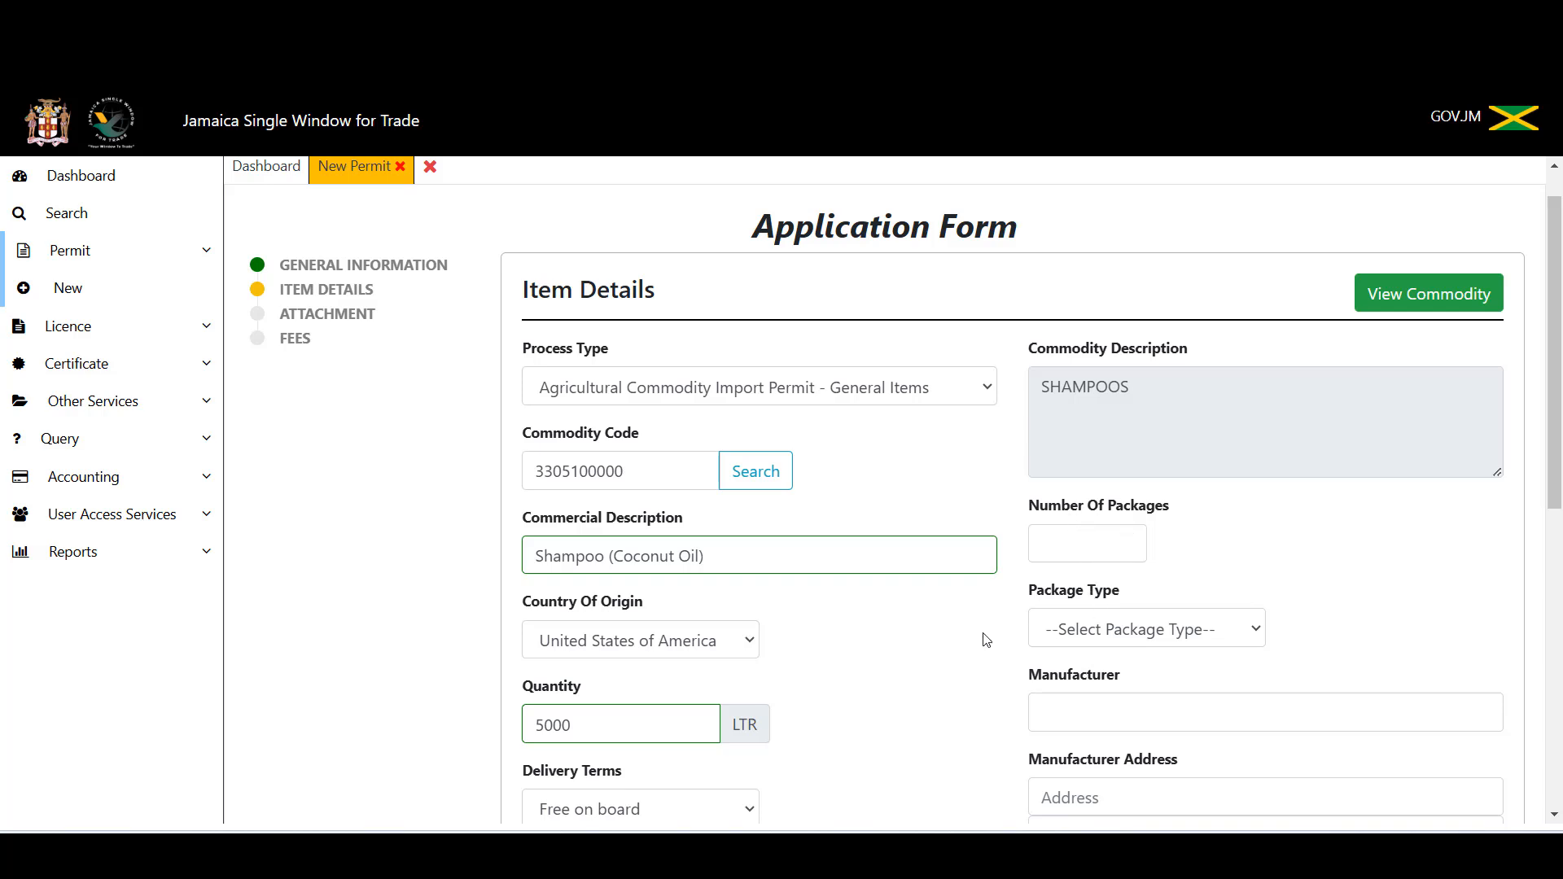
pyautogui.scroll(-5, 986, 639)
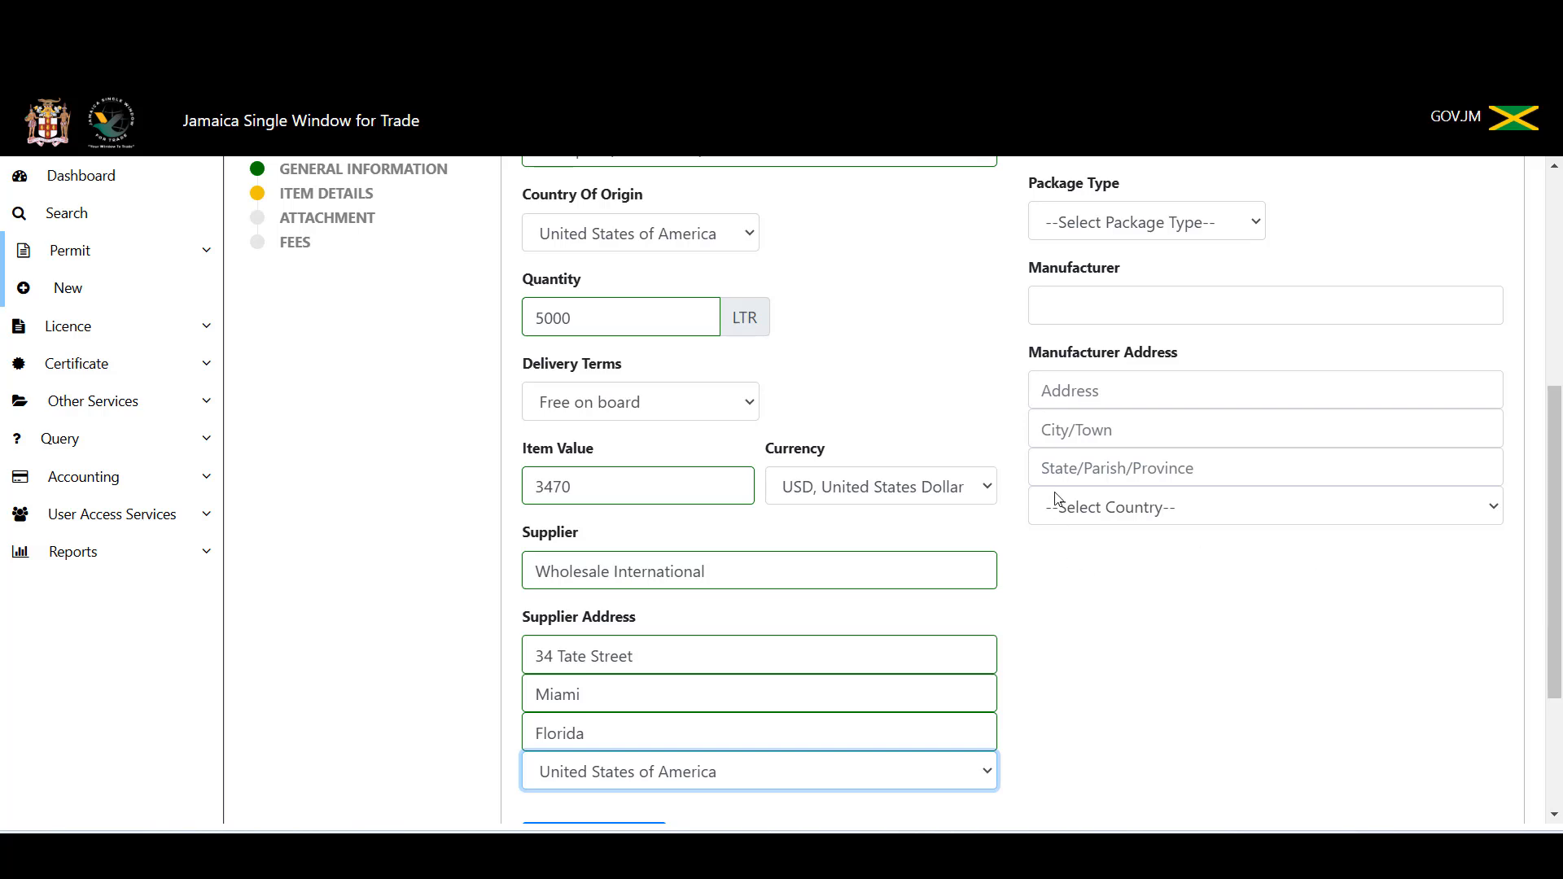
pyautogui.scroll(4, 921, 377)
pyautogui.scroll(-7, 936, 419)
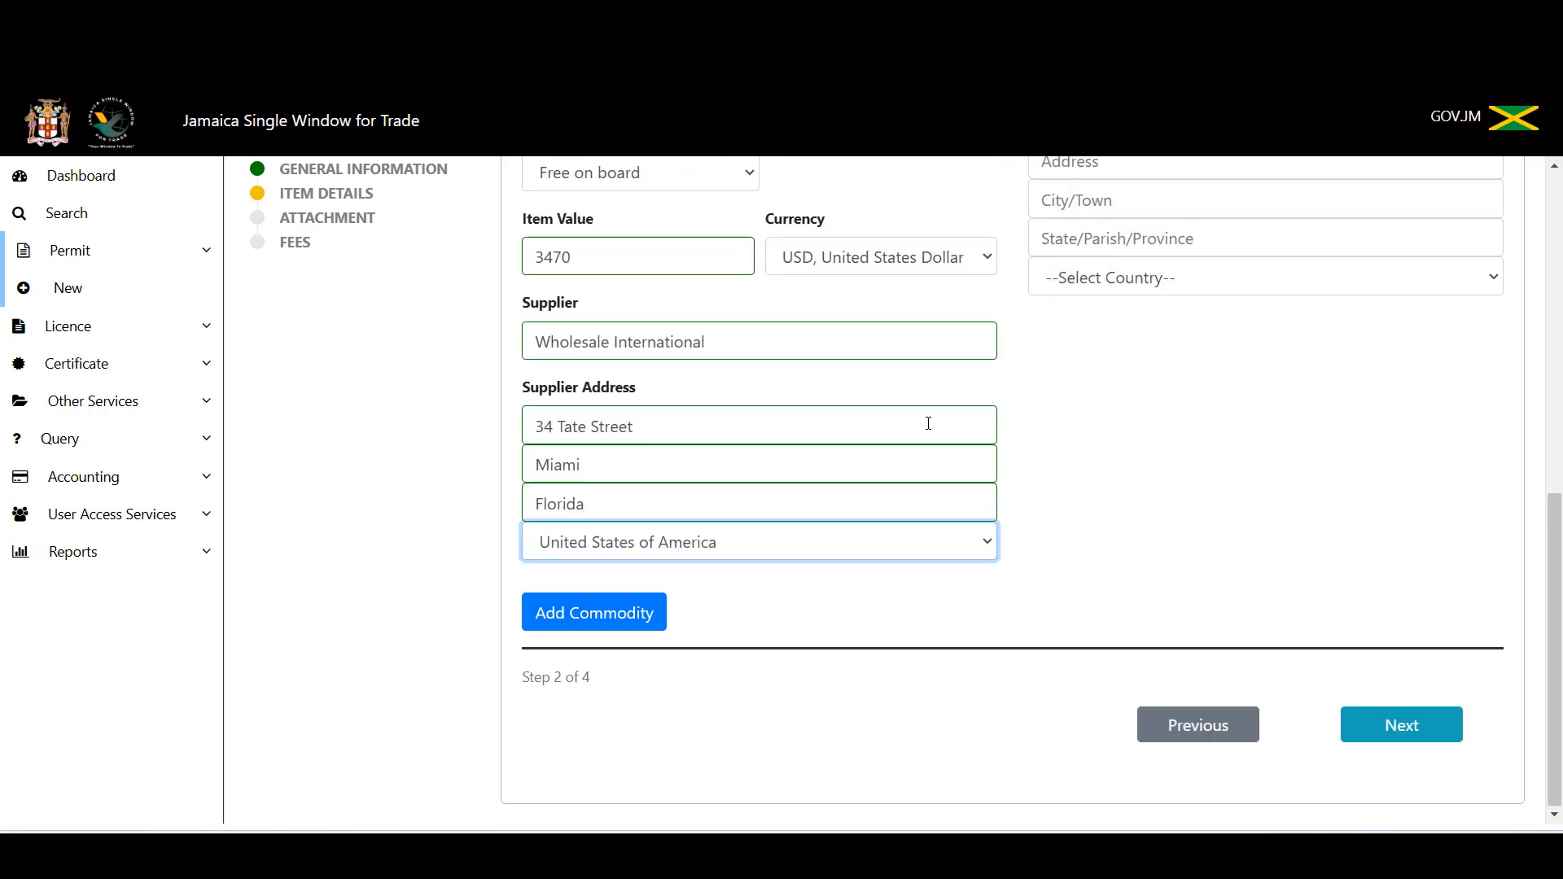
# Step: Attempt Add Commodity twice, revealing Number Of Packages and Package Type as required
pyautogui.click(549, 623)
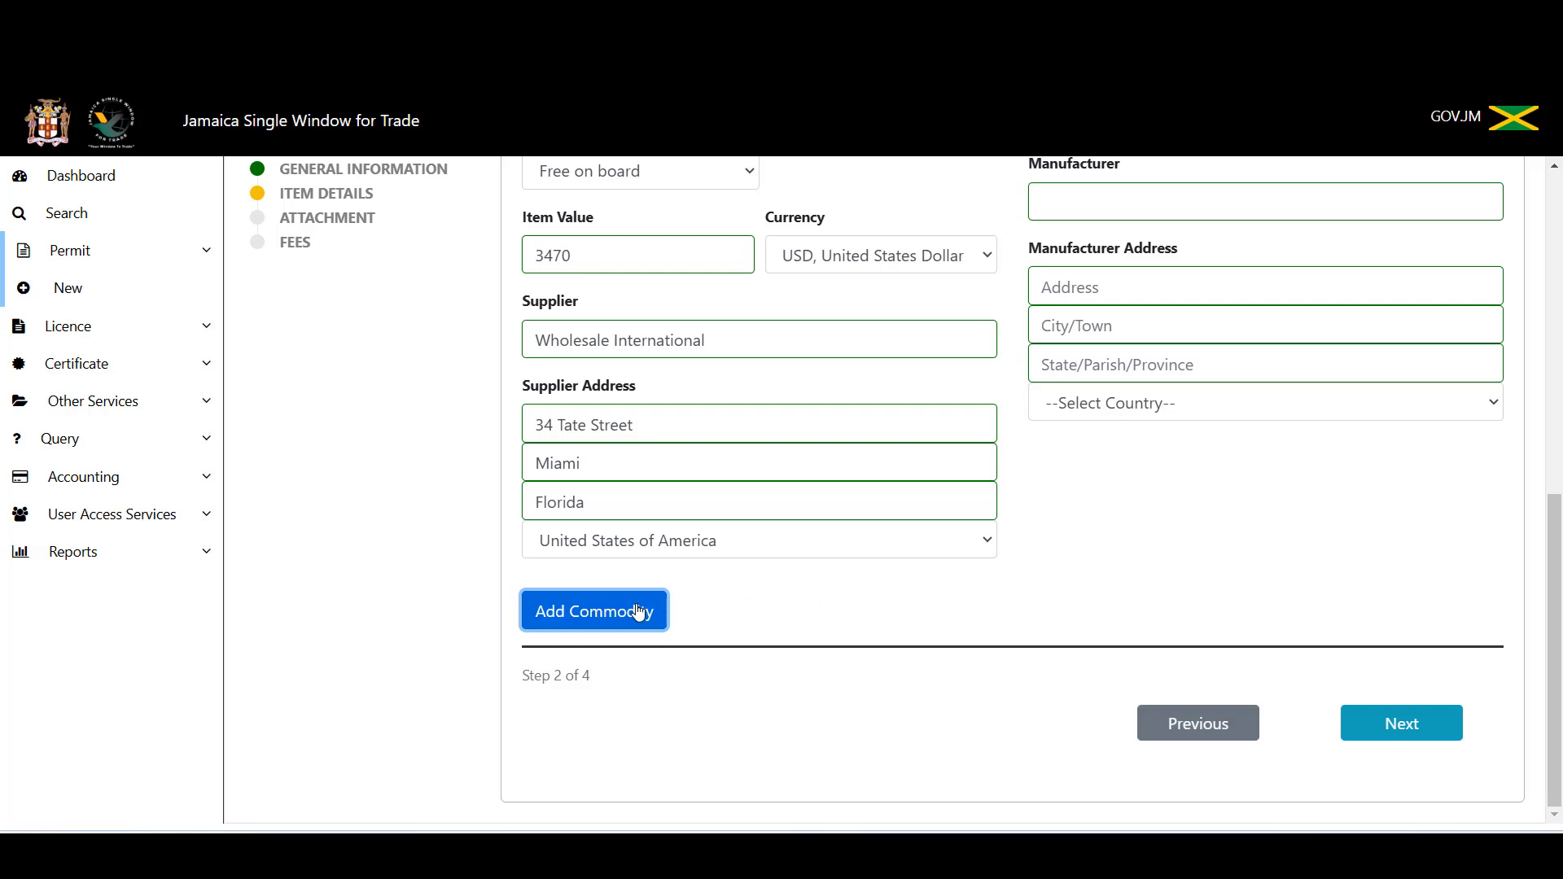
pyautogui.scroll(5, 995, 591)
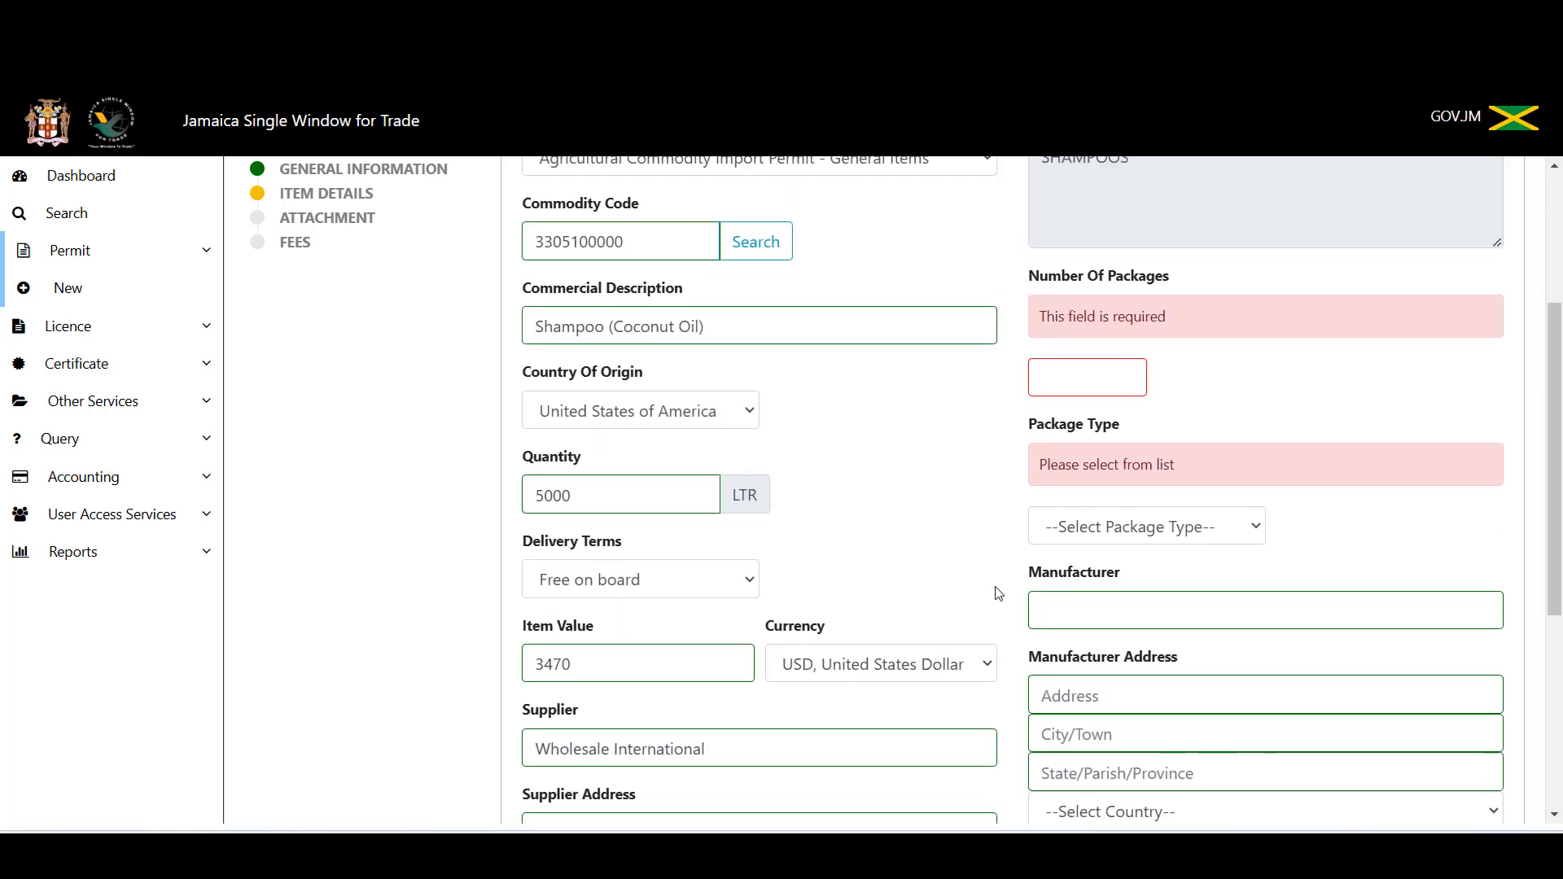
pyautogui.scroll(1, 999, 594)
pyautogui.scroll(-5, 999, 593)
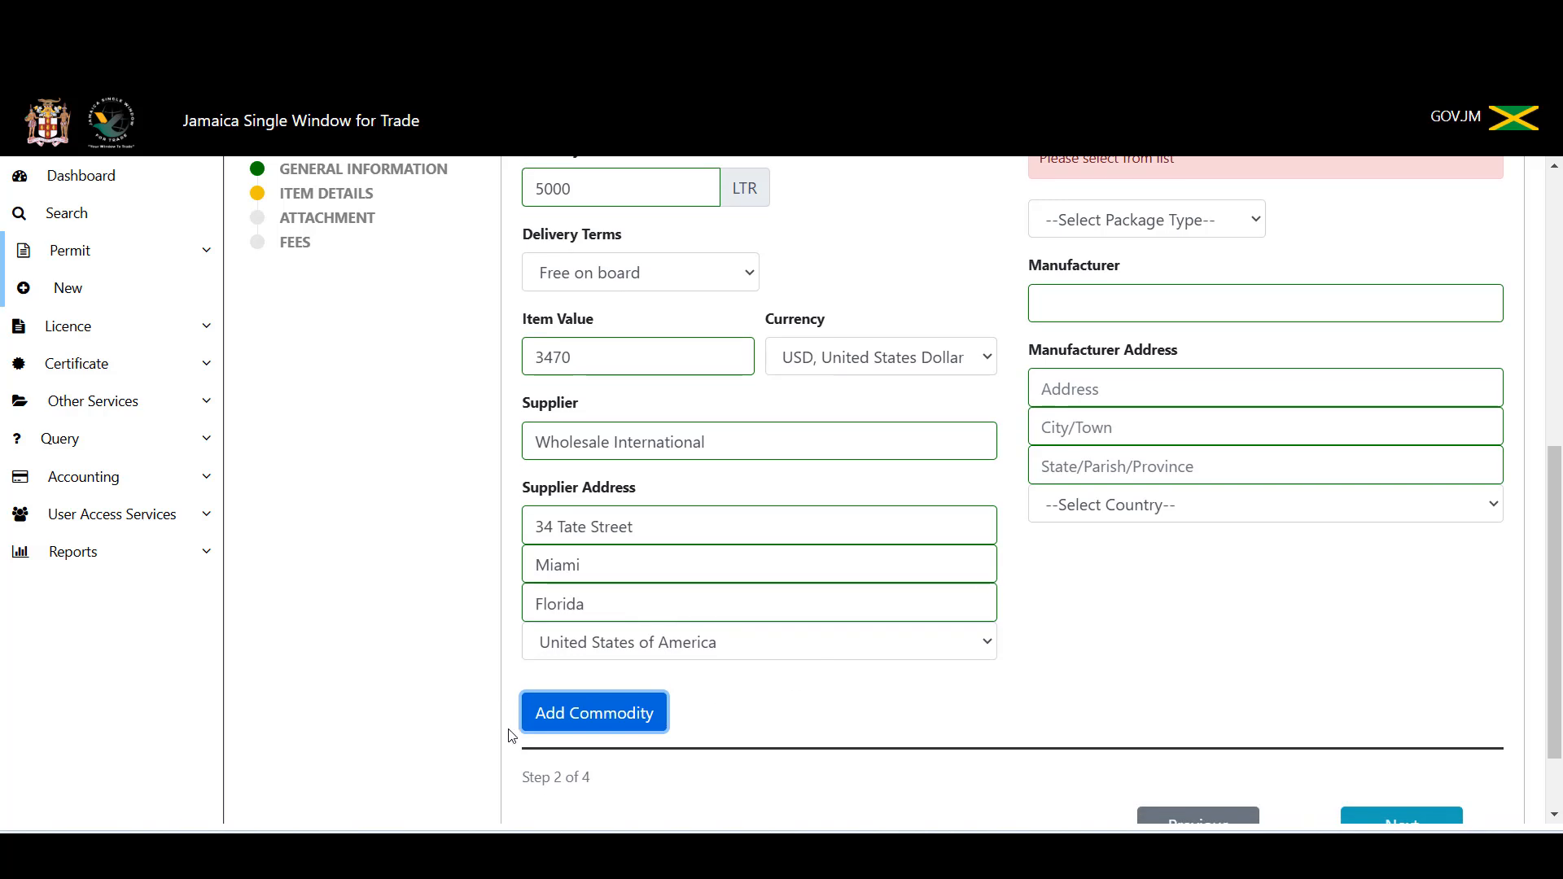
pyautogui.click(552, 729)
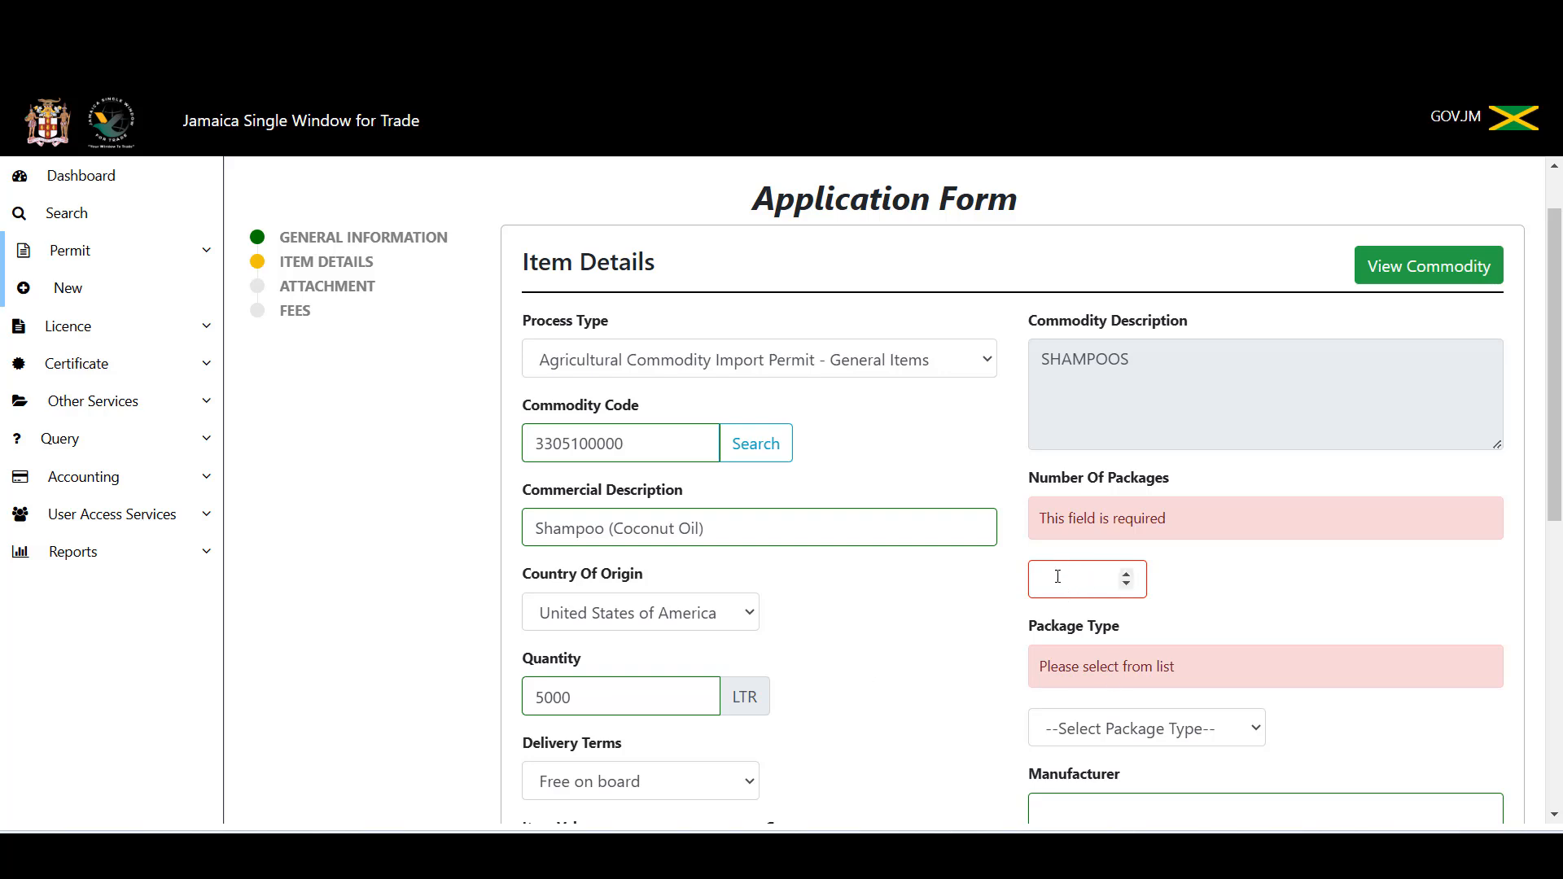
pyautogui.scroll(-1, 1063, 741)
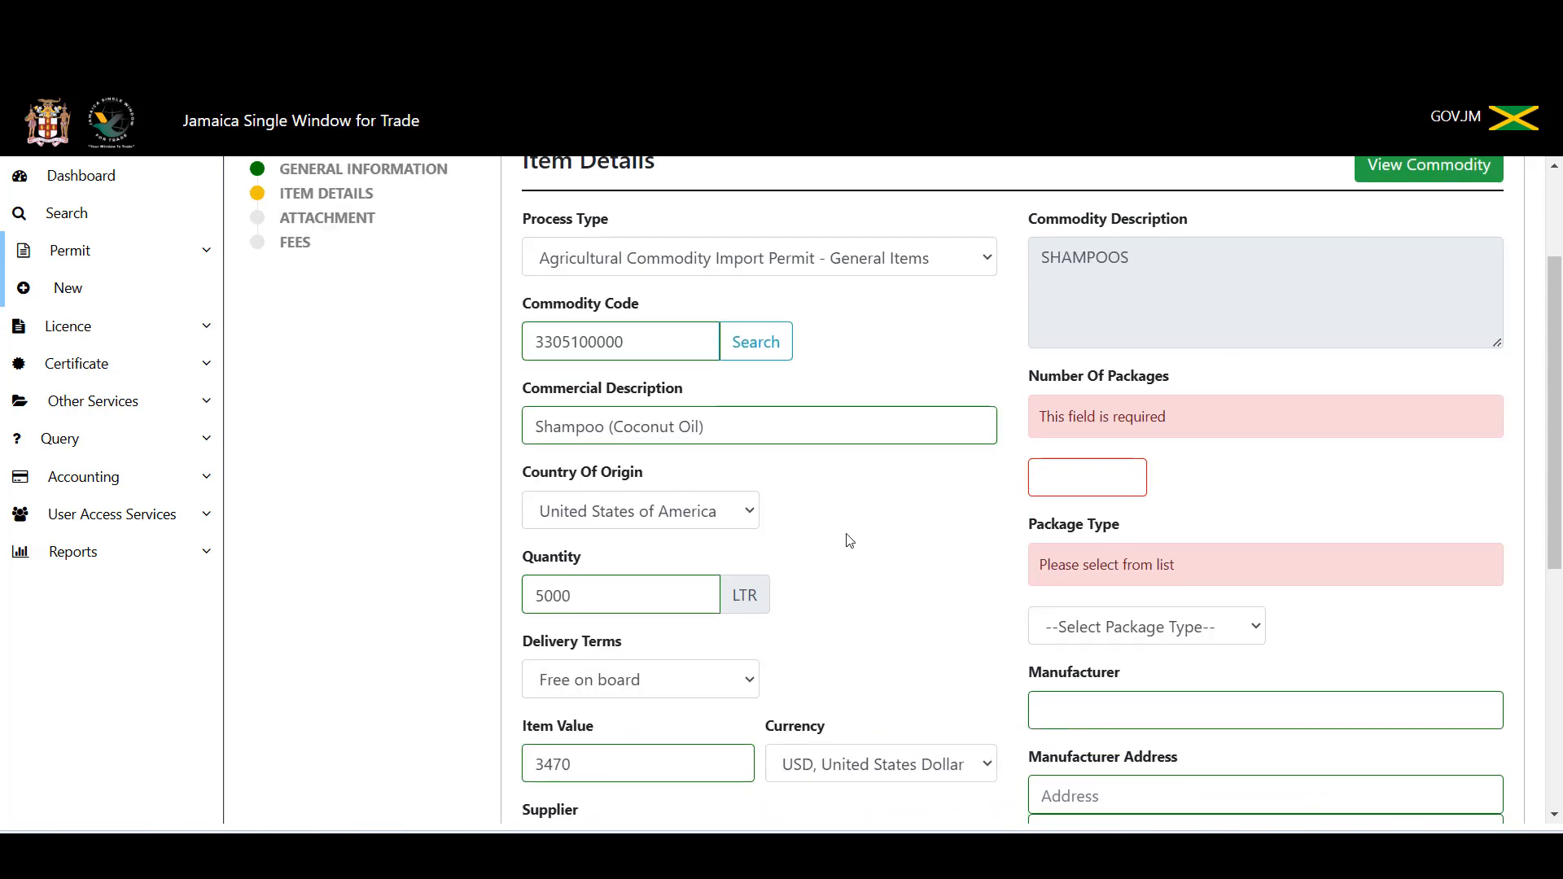
# Step: Enter 2000 as Number Of Packages and set Package Type to Box
pyautogui.click(1044, 475)
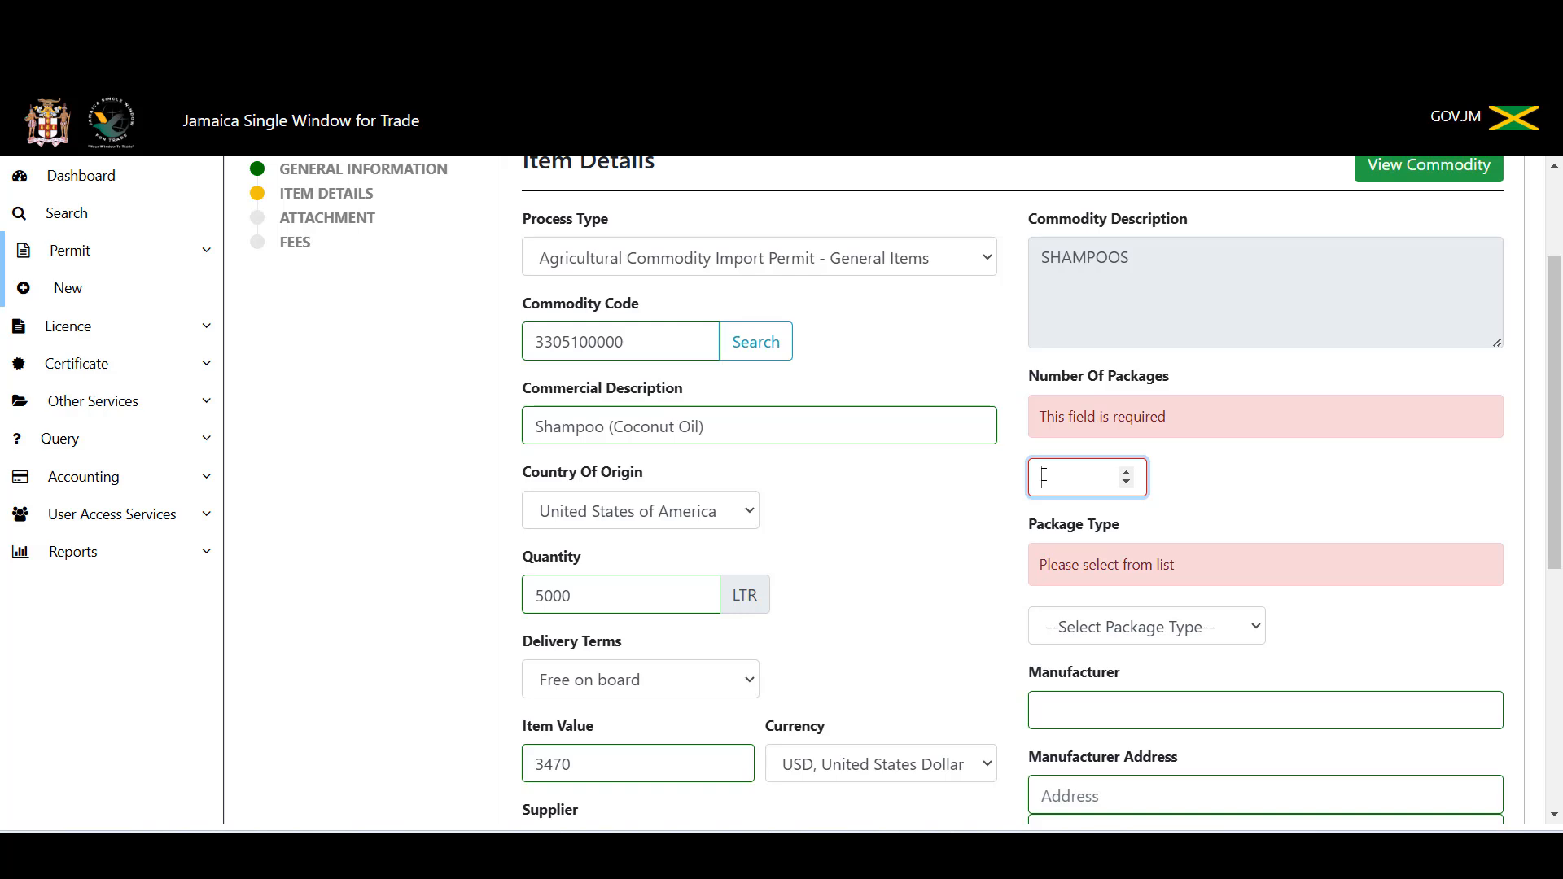
pyautogui.write('2000')
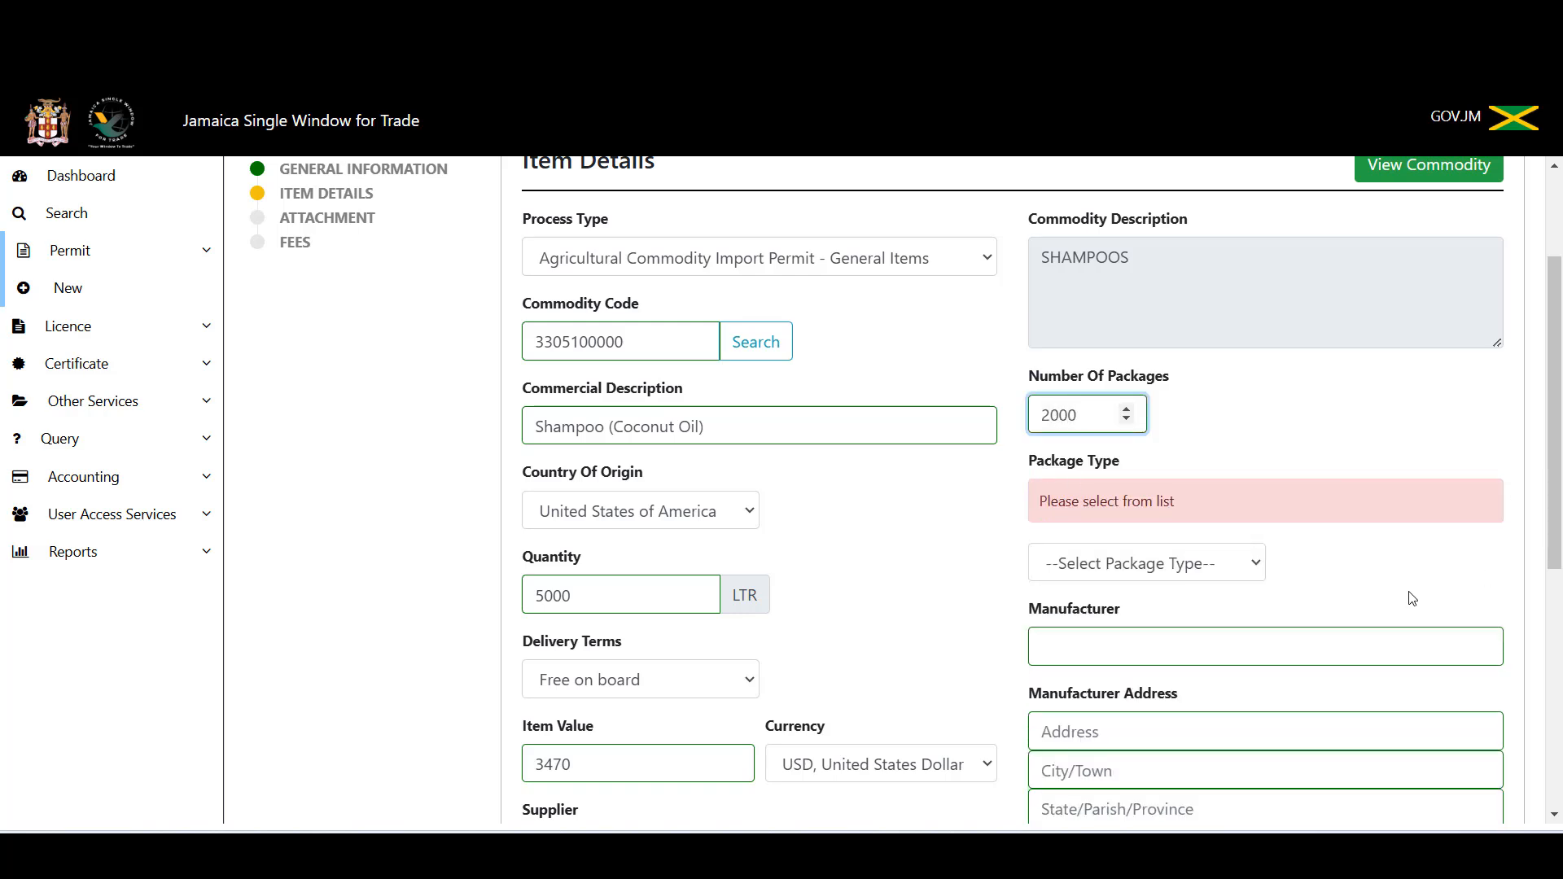
pyautogui.click(1090, 564)
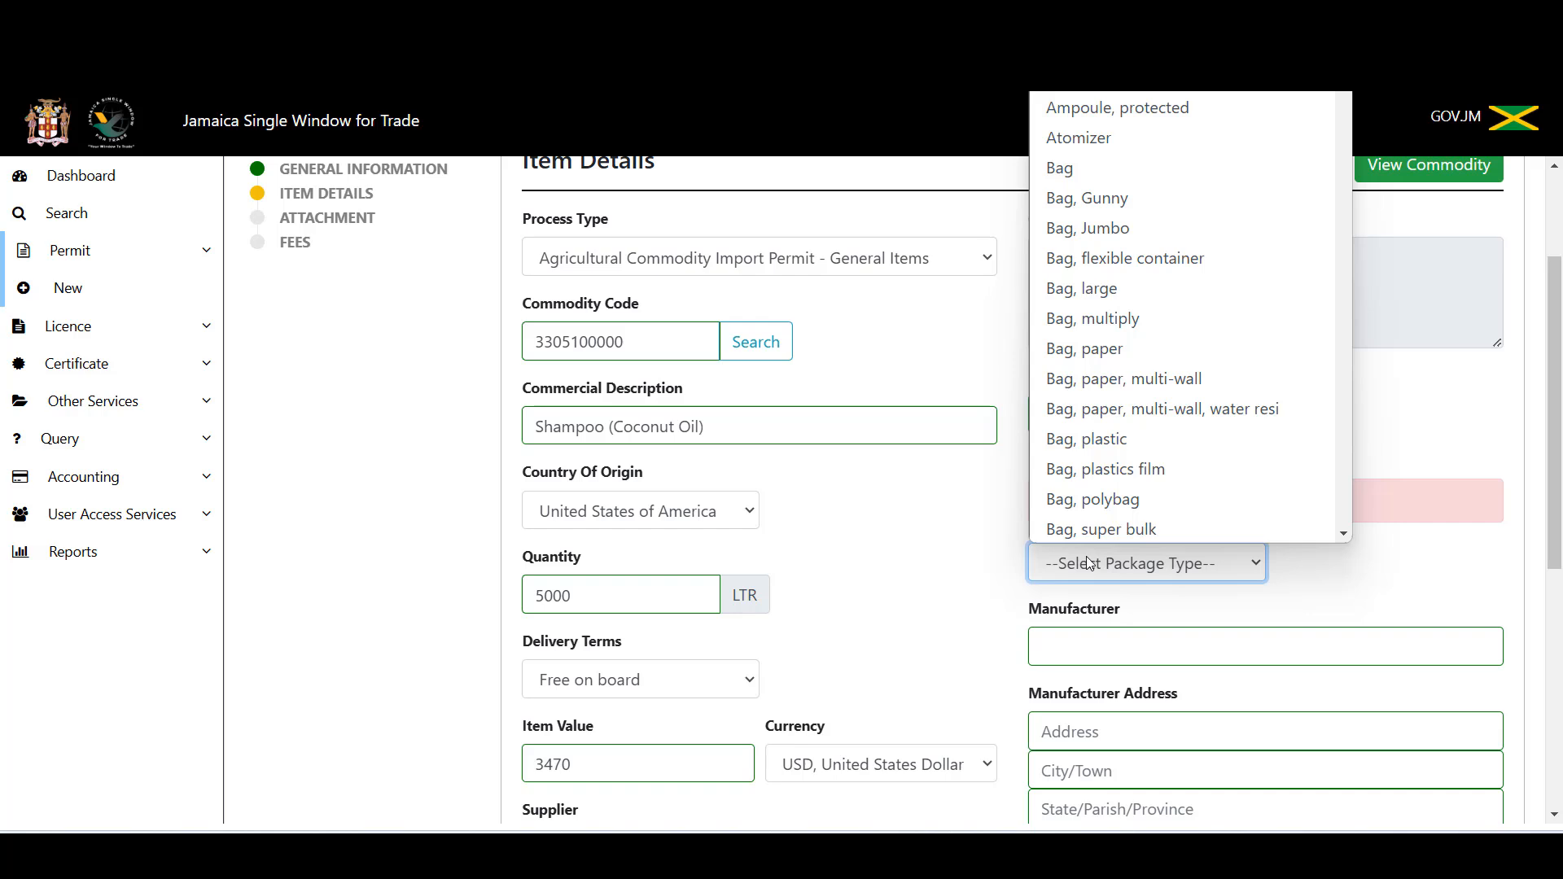
pyautogui.write('box')
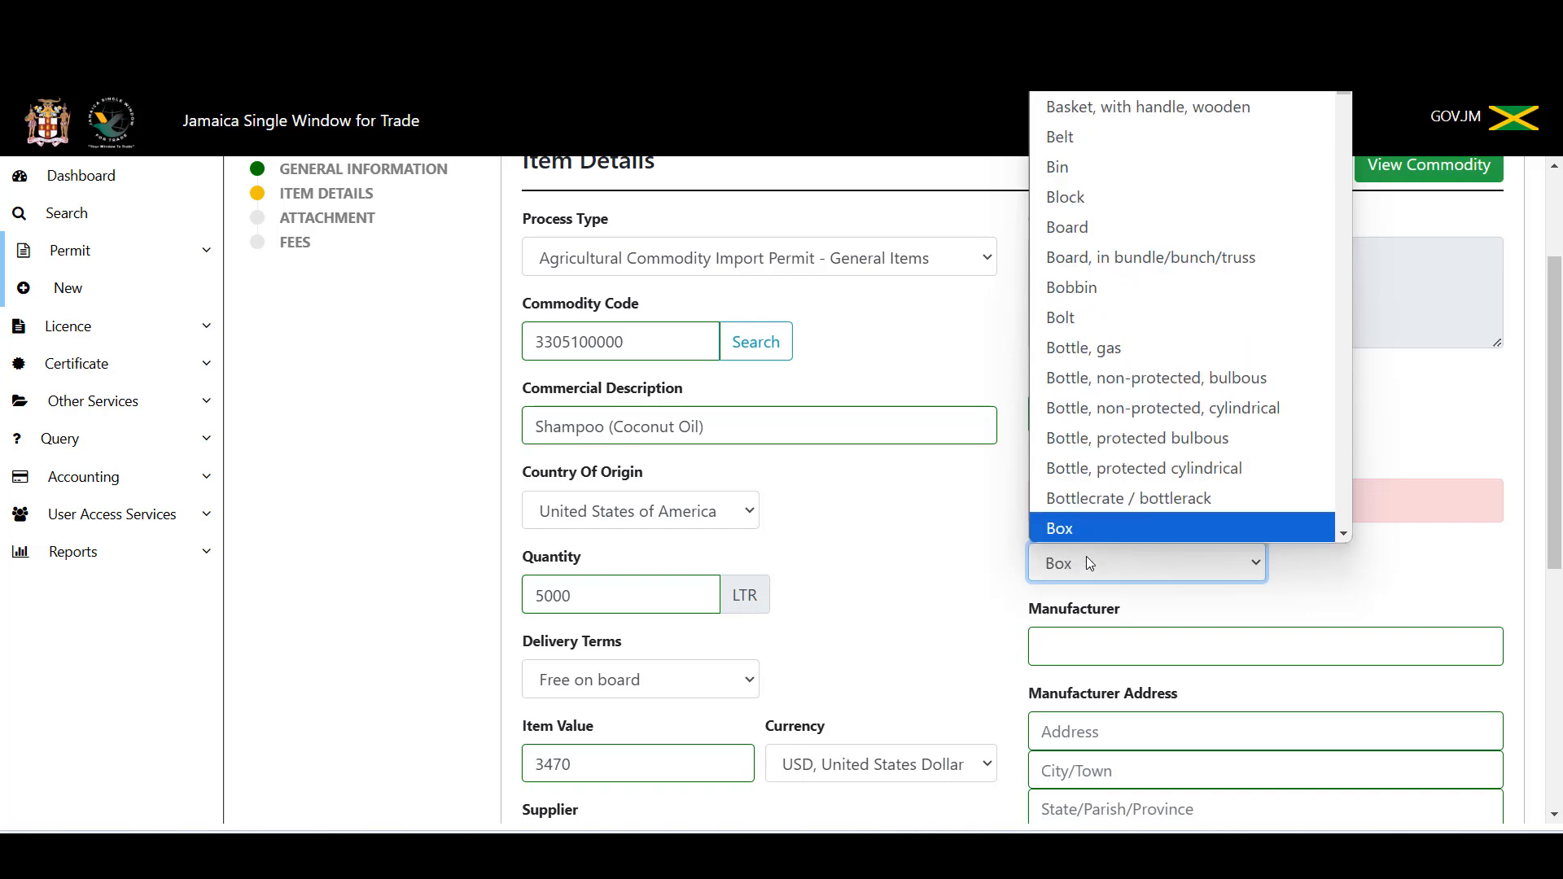
pyautogui.click(1087, 555)
pyautogui.click(1199, 505)
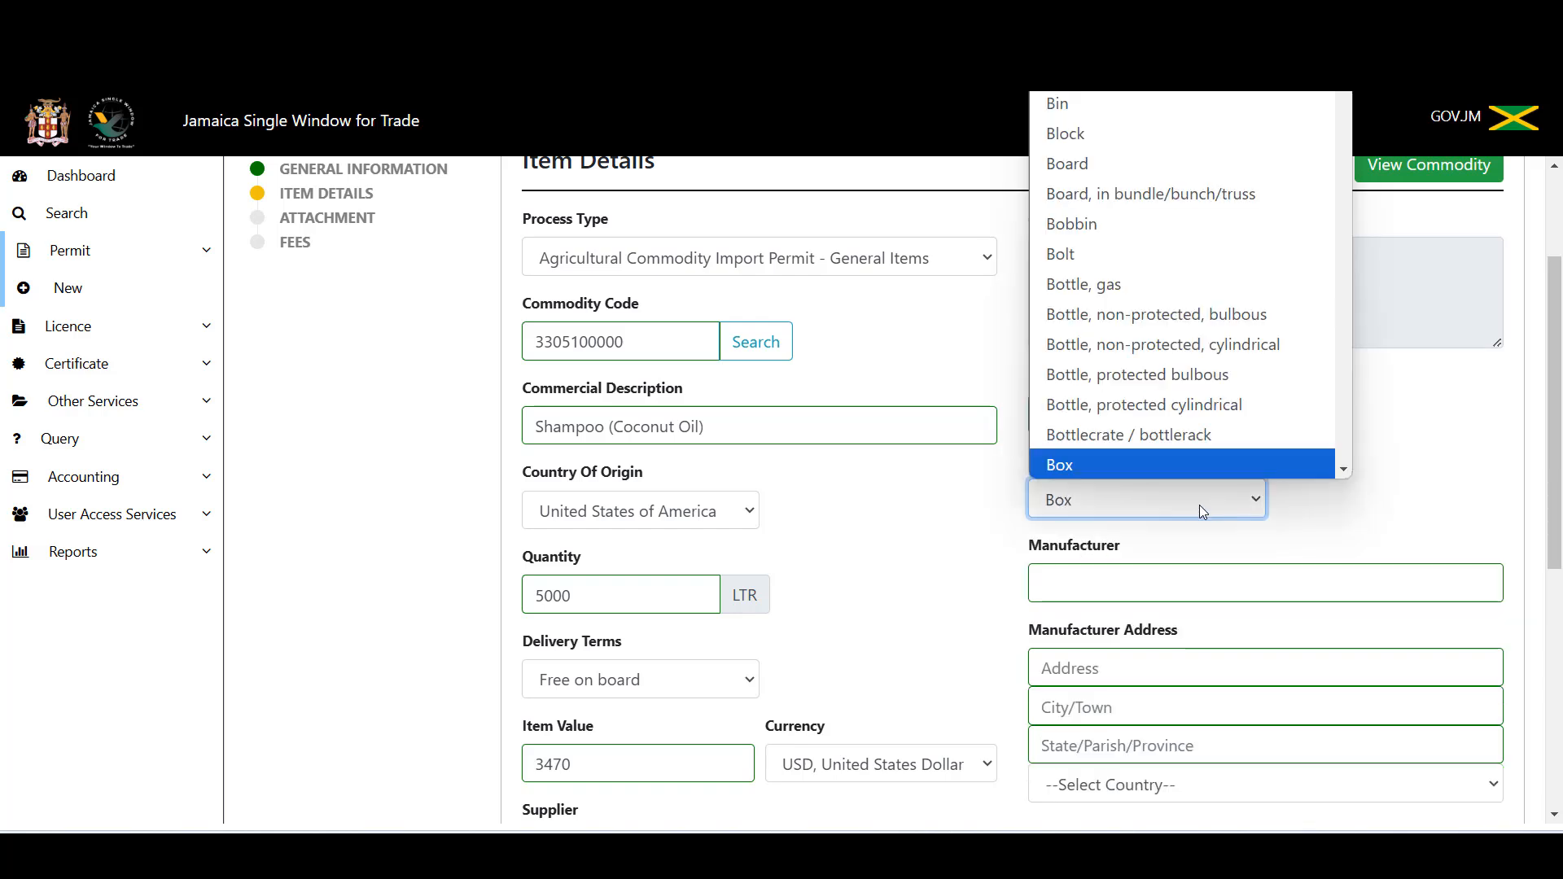
pyautogui.write('unit')
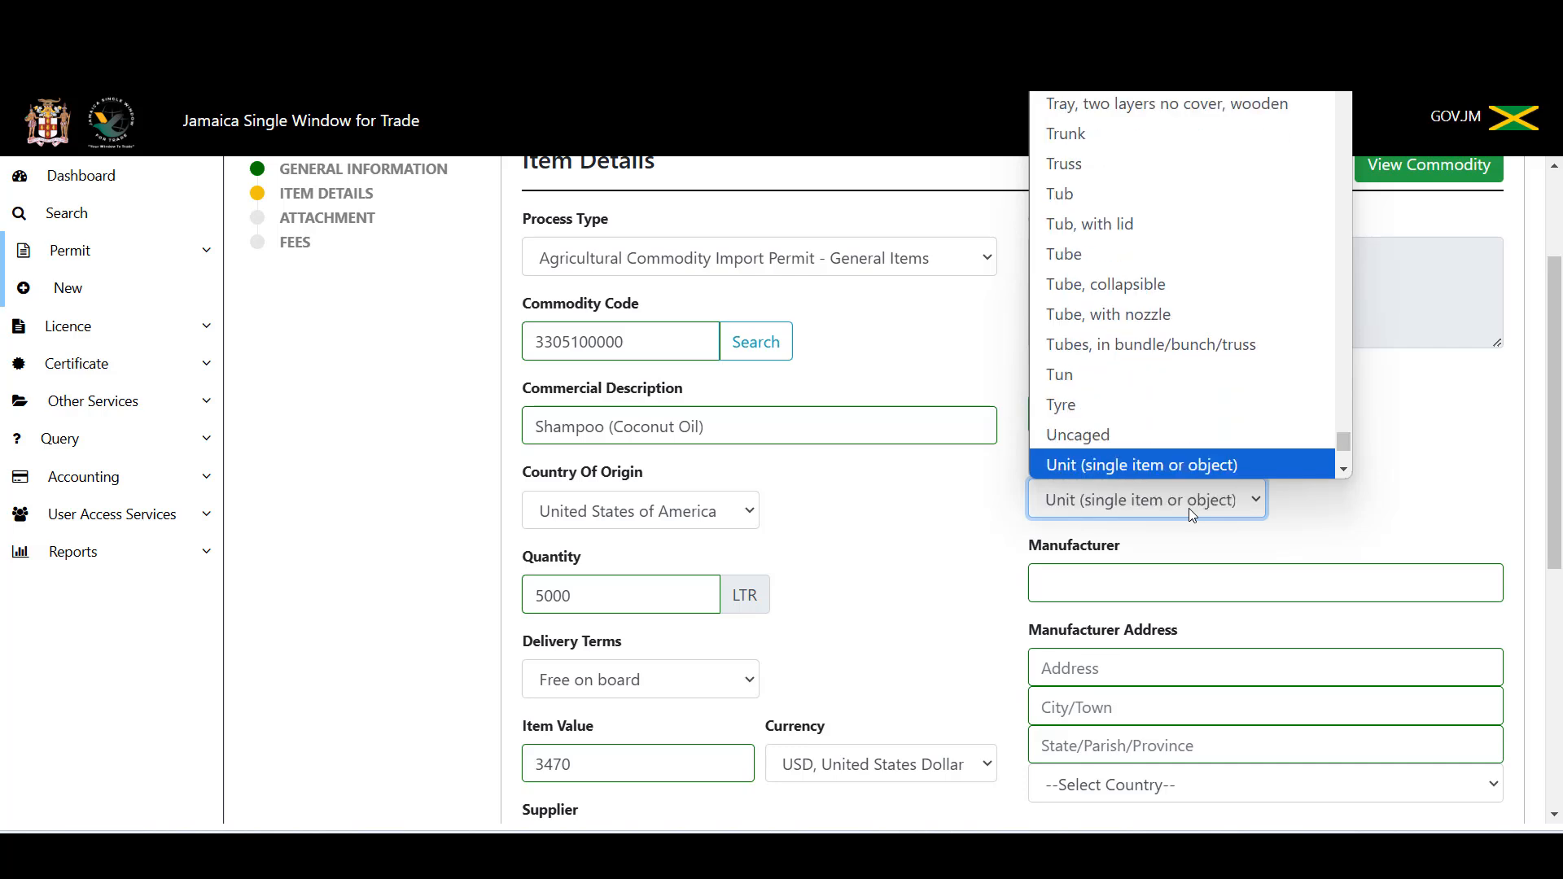
pyautogui.press('Return')
pyautogui.click(1192, 514)
pyautogui.write('box')
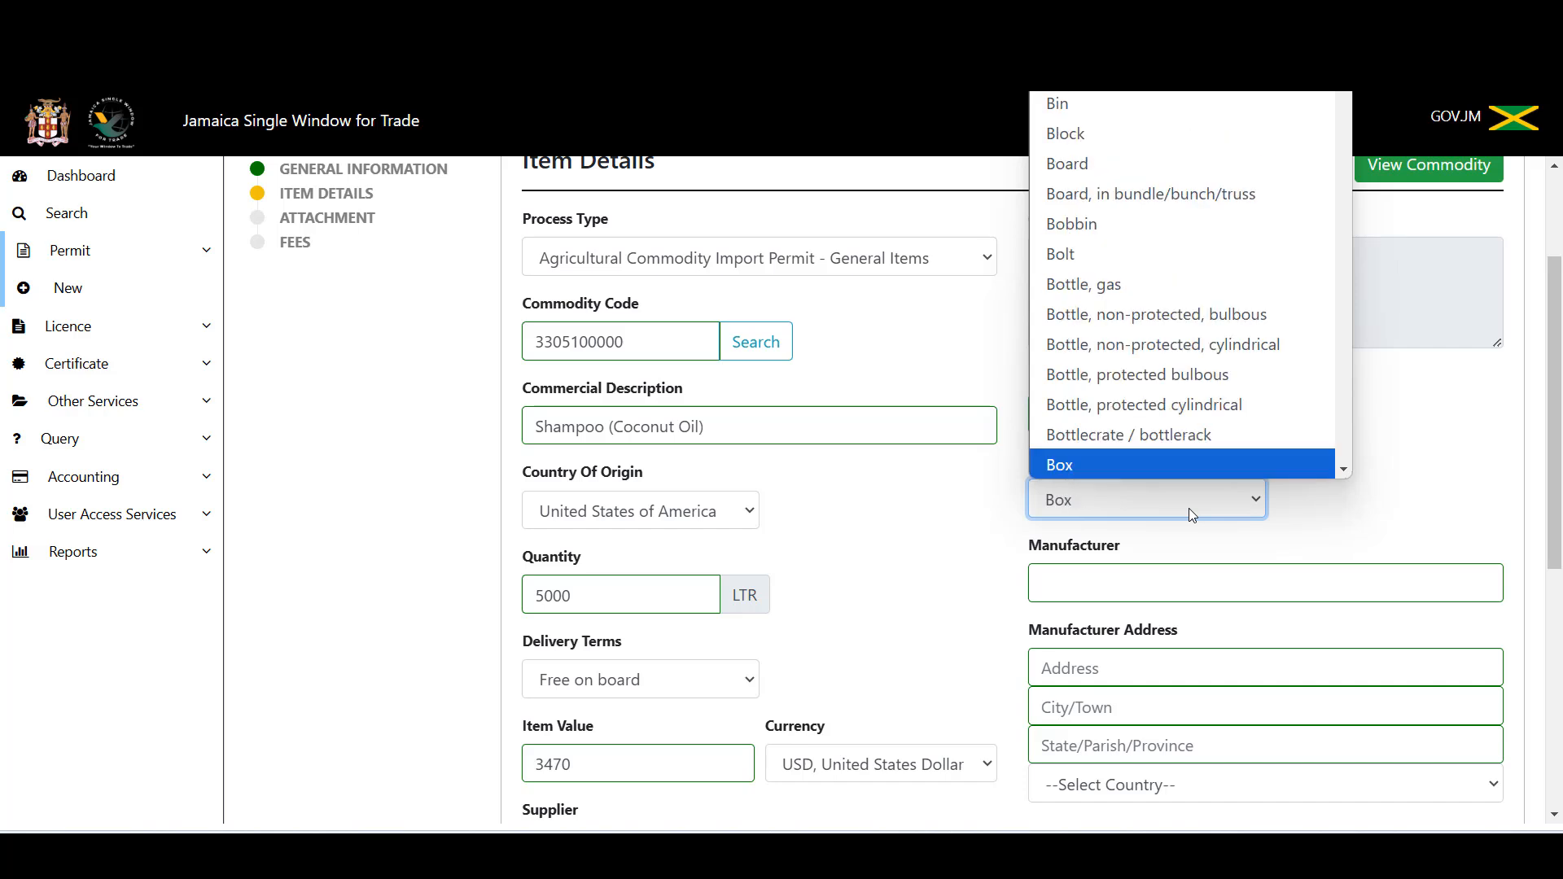
pyautogui.press('Return')
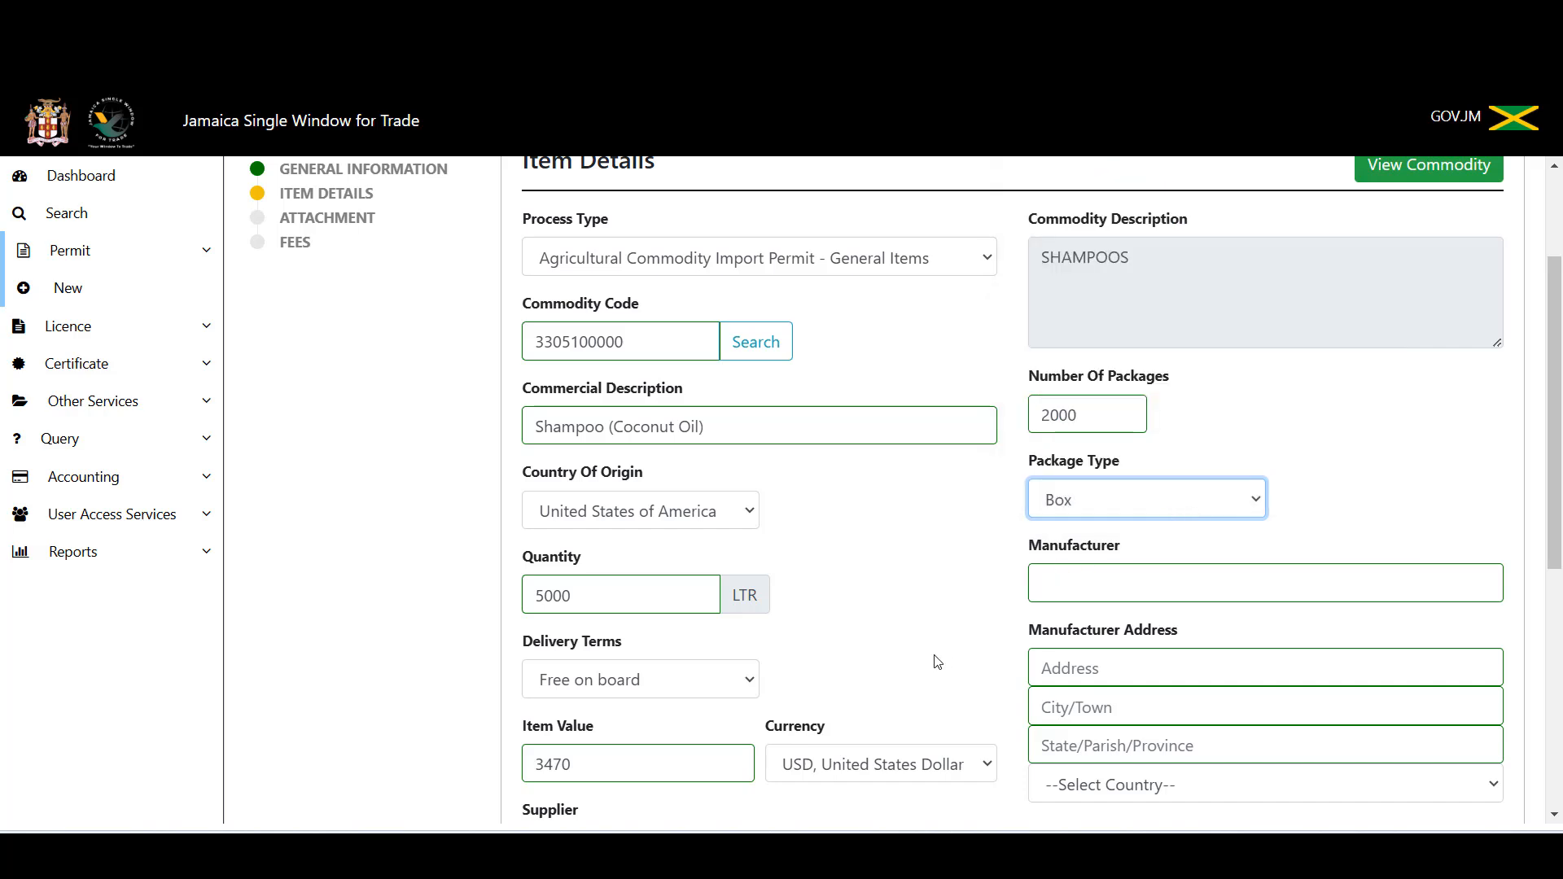
# Step: Save the shampoo item with Add Commodity so it appears as Item 1 in Item Details
pyautogui.scroll(-3, 938, 652)
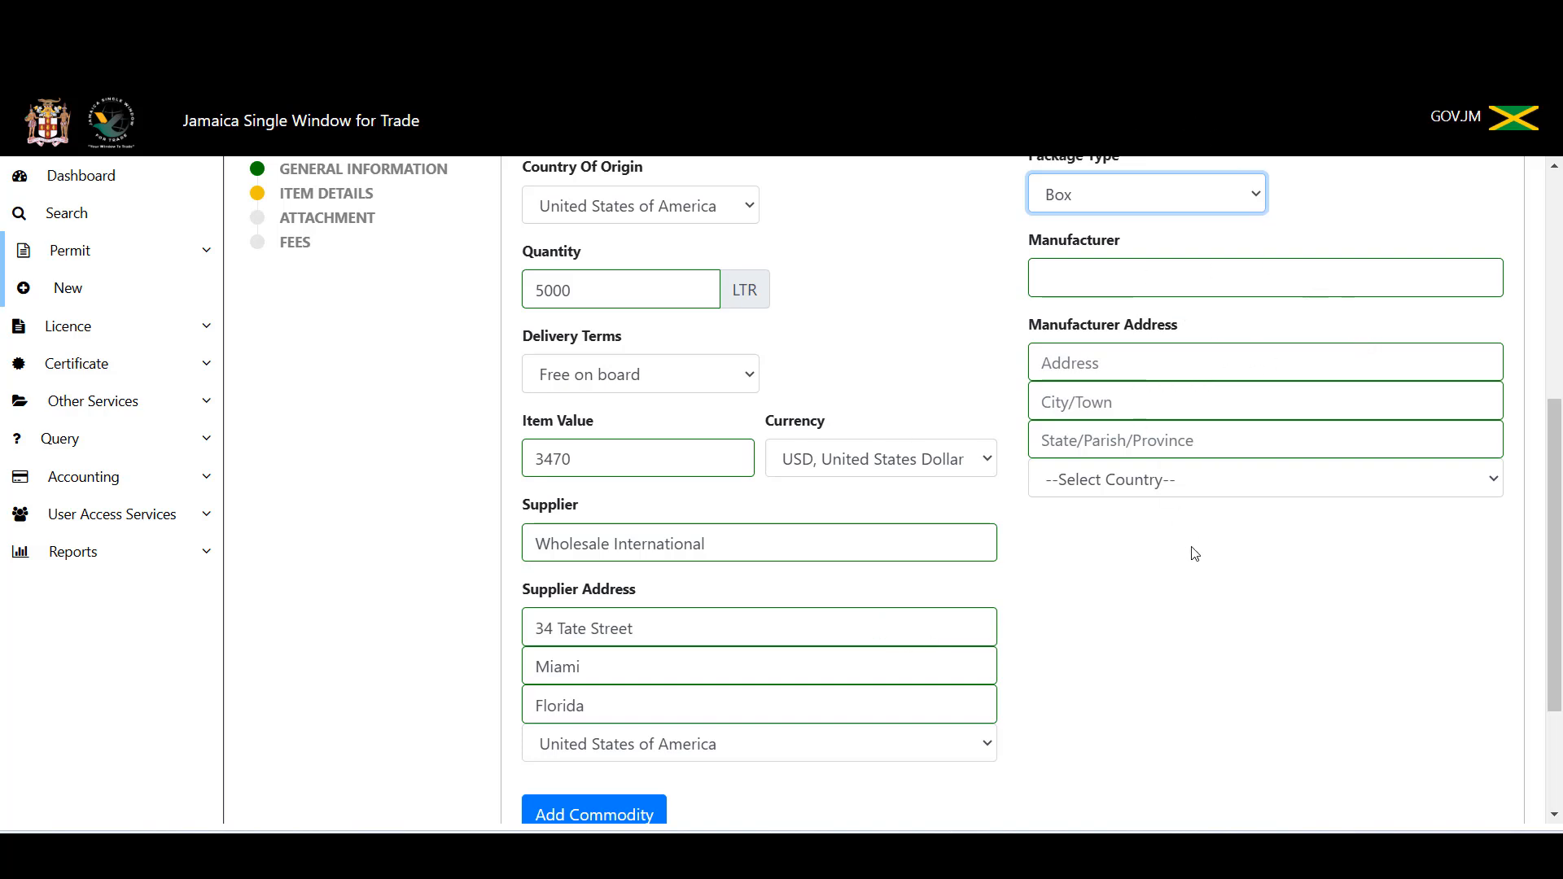
pyautogui.scroll(5, 1190, 553)
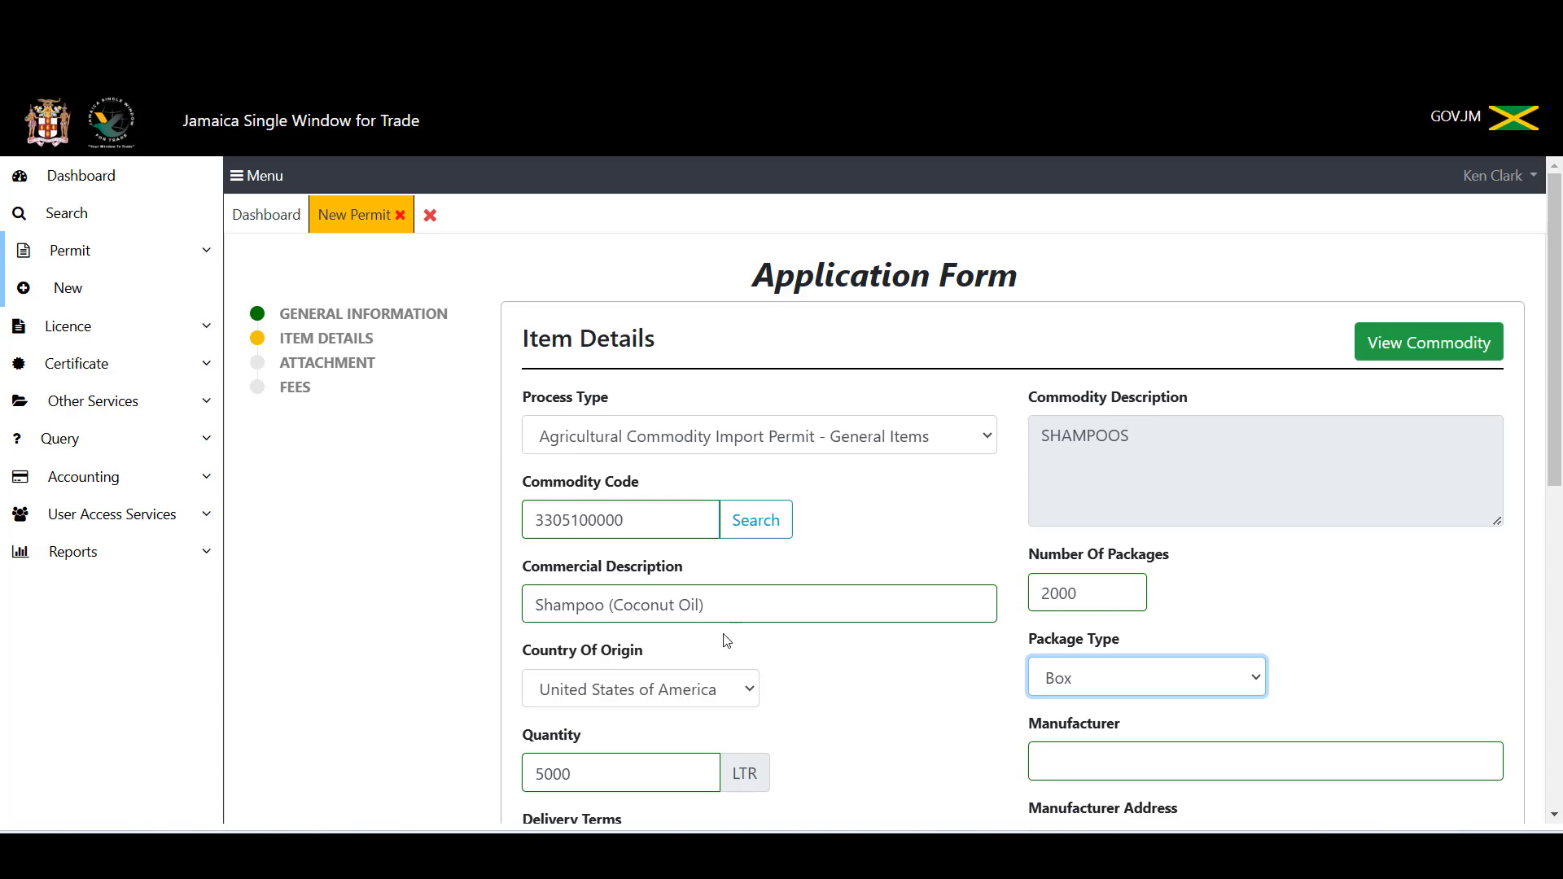
pyautogui.scroll(-2, 728, 641)
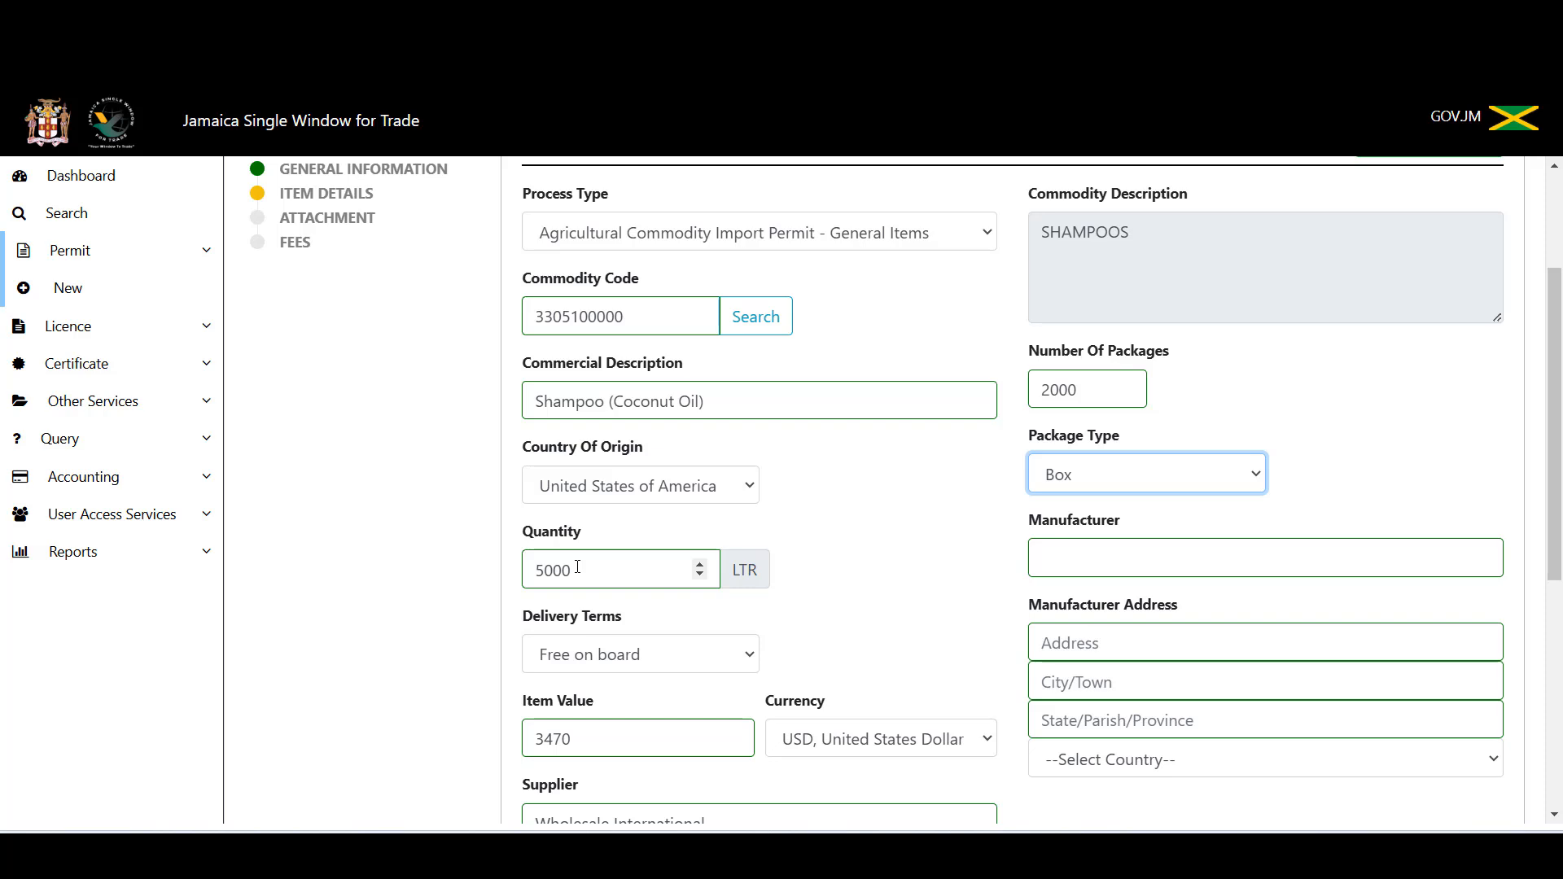
pyautogui.scroll(-4, 577, 568)
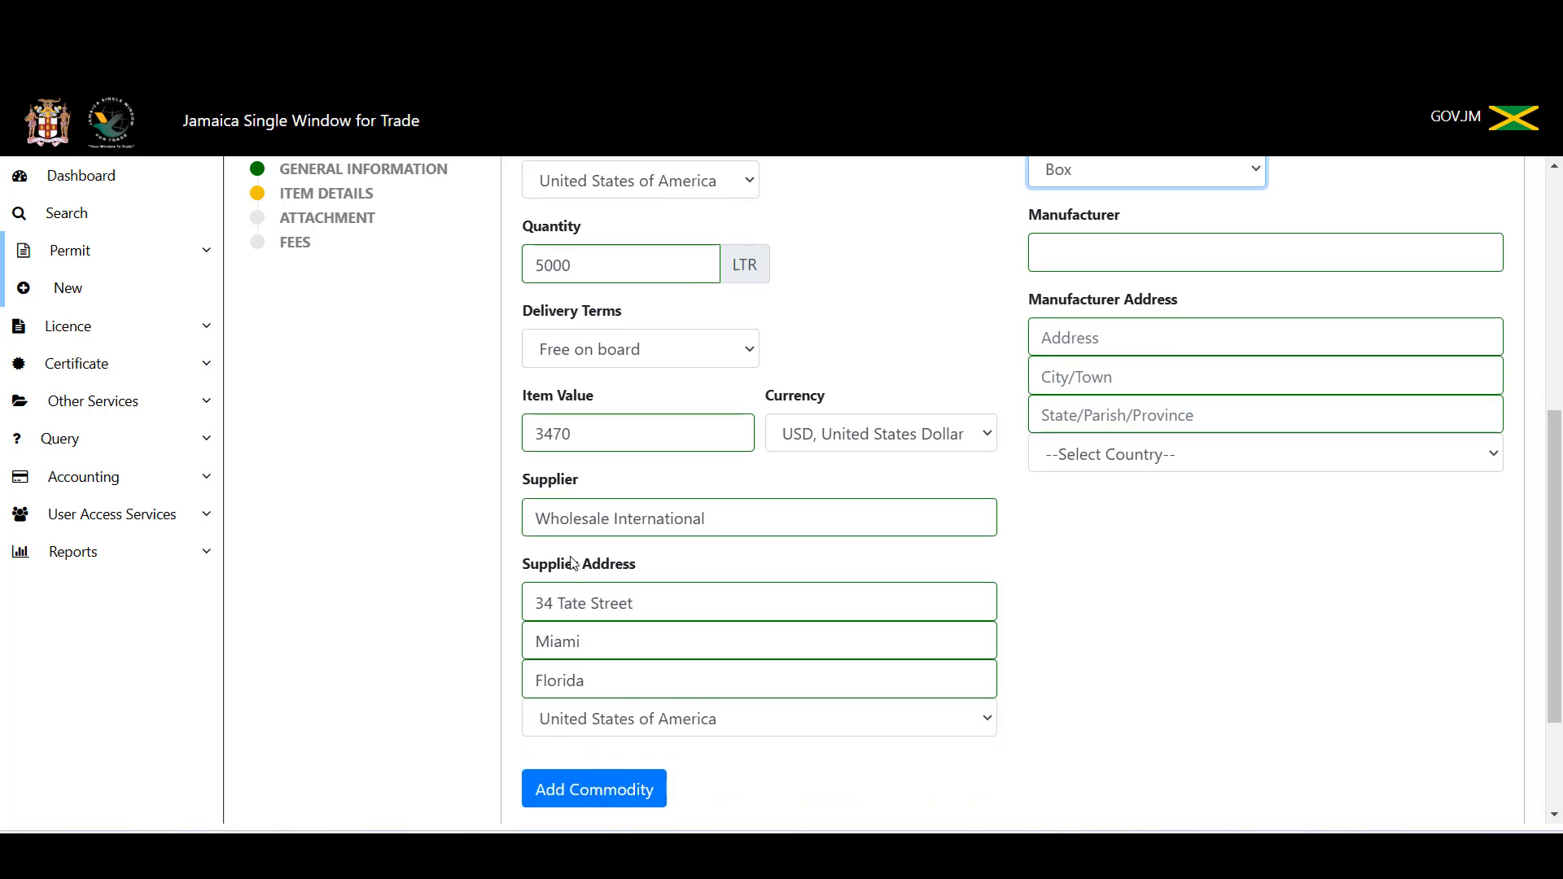
pyautogui.scroll(-2, 573, 561)
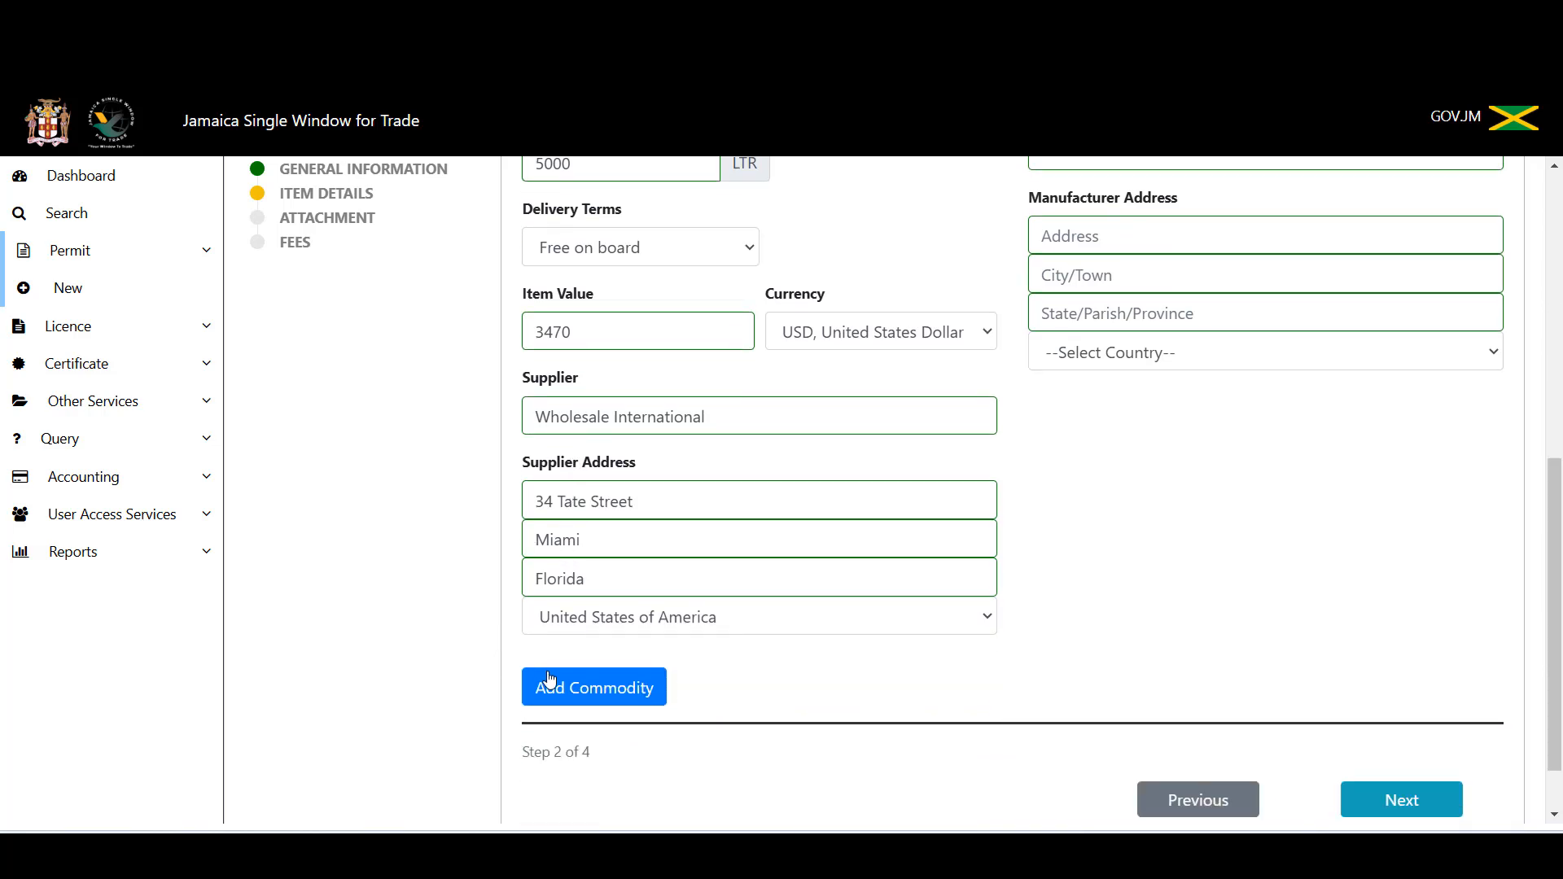
pyautogui.click(590, 695)
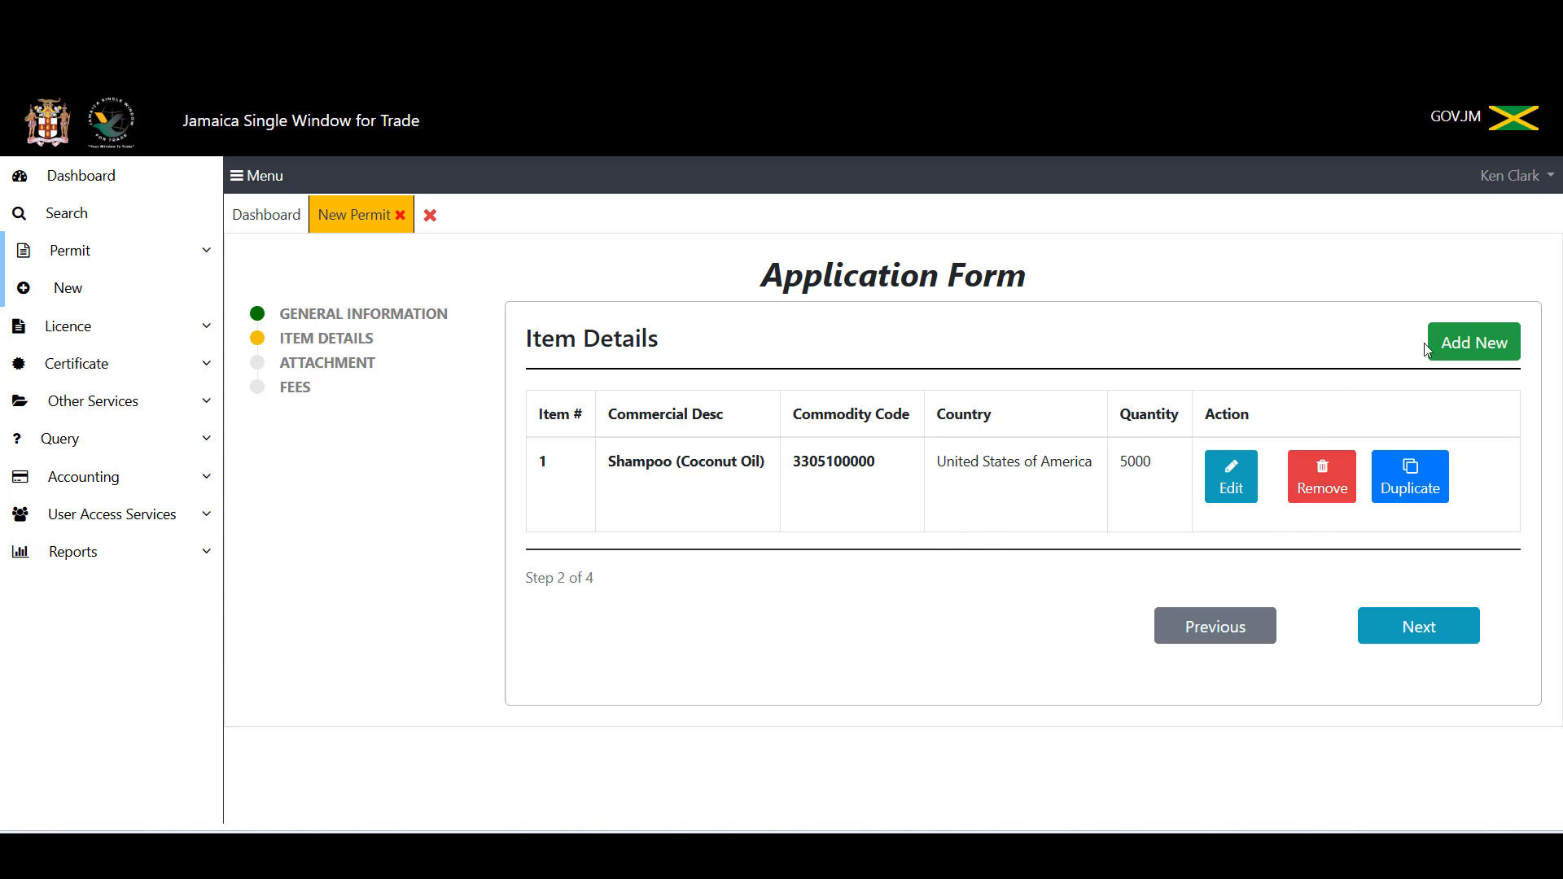
pyautogui.click(1470, 346)
pyautogui.click(990, 436)
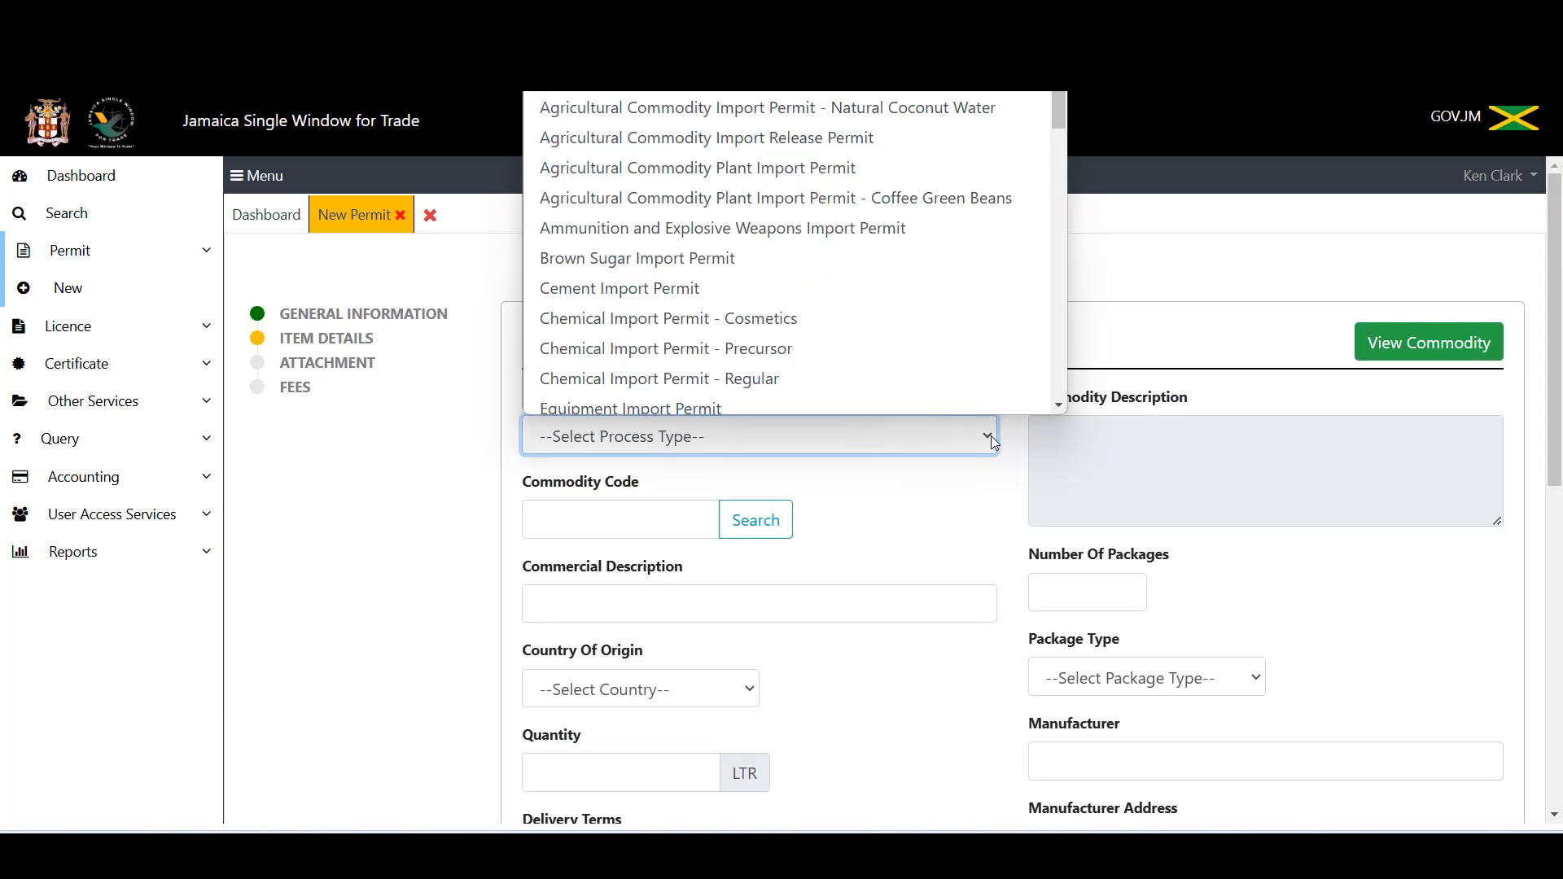
pyautogui.click(894, 76)
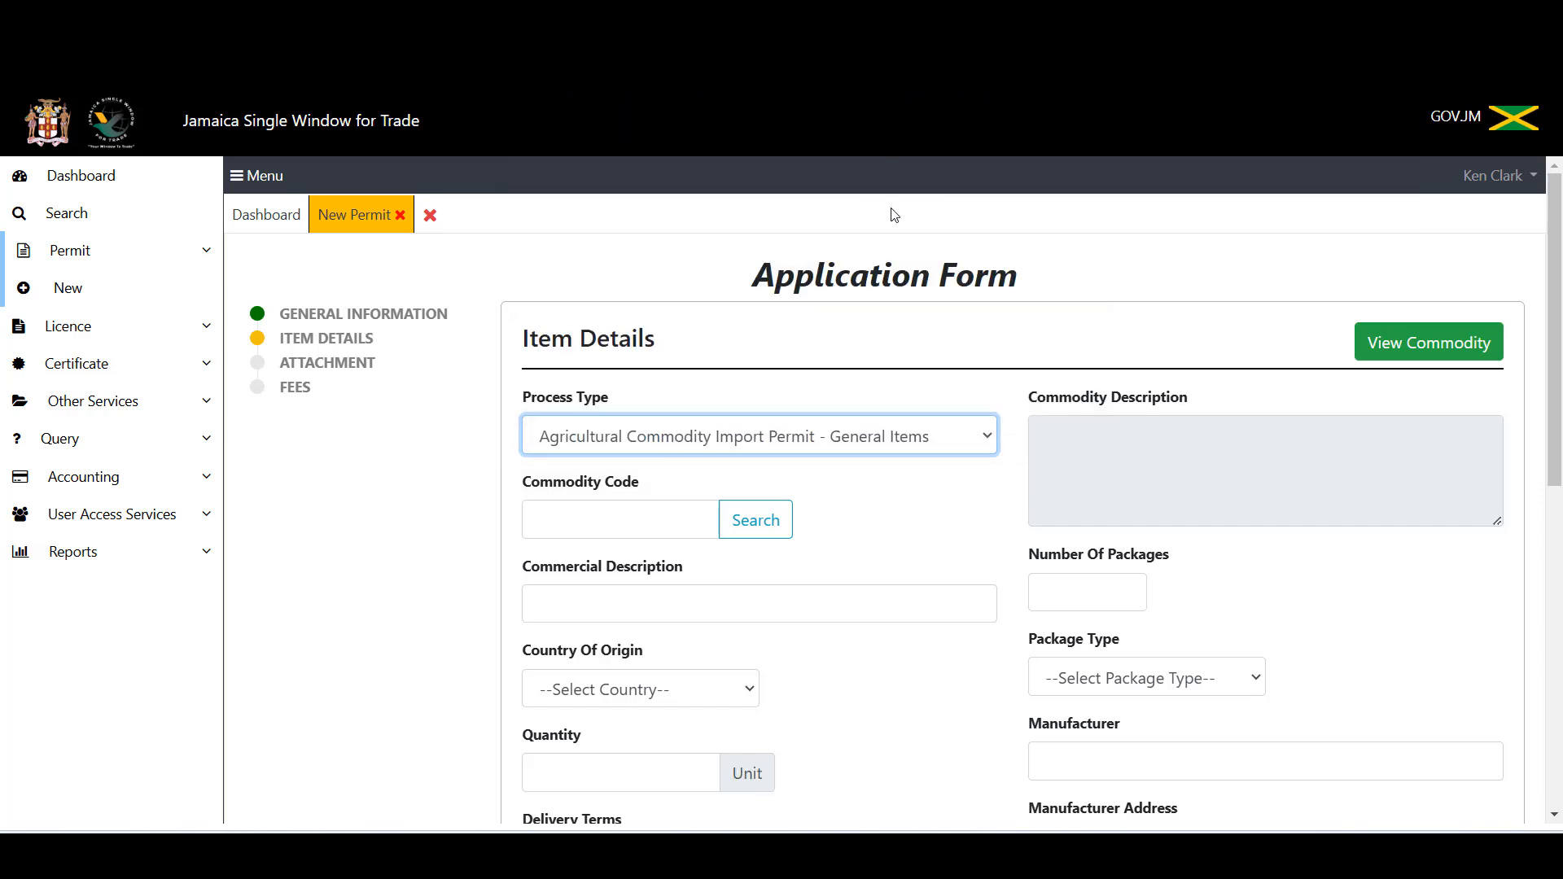
pyautogui.click(975, 439)
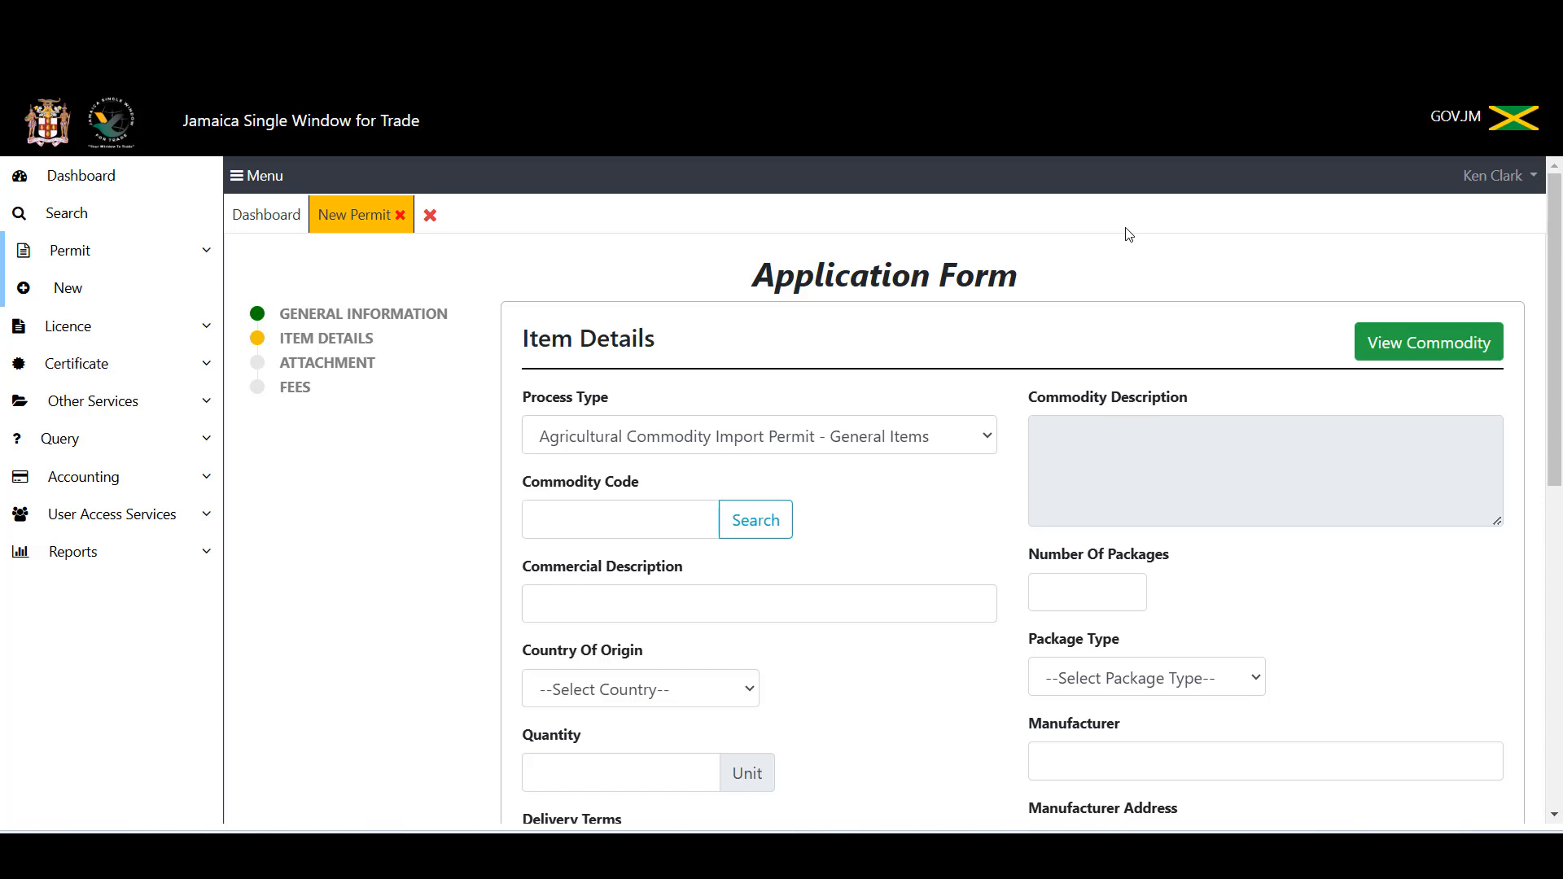
pyautogui.click(1392, 348)
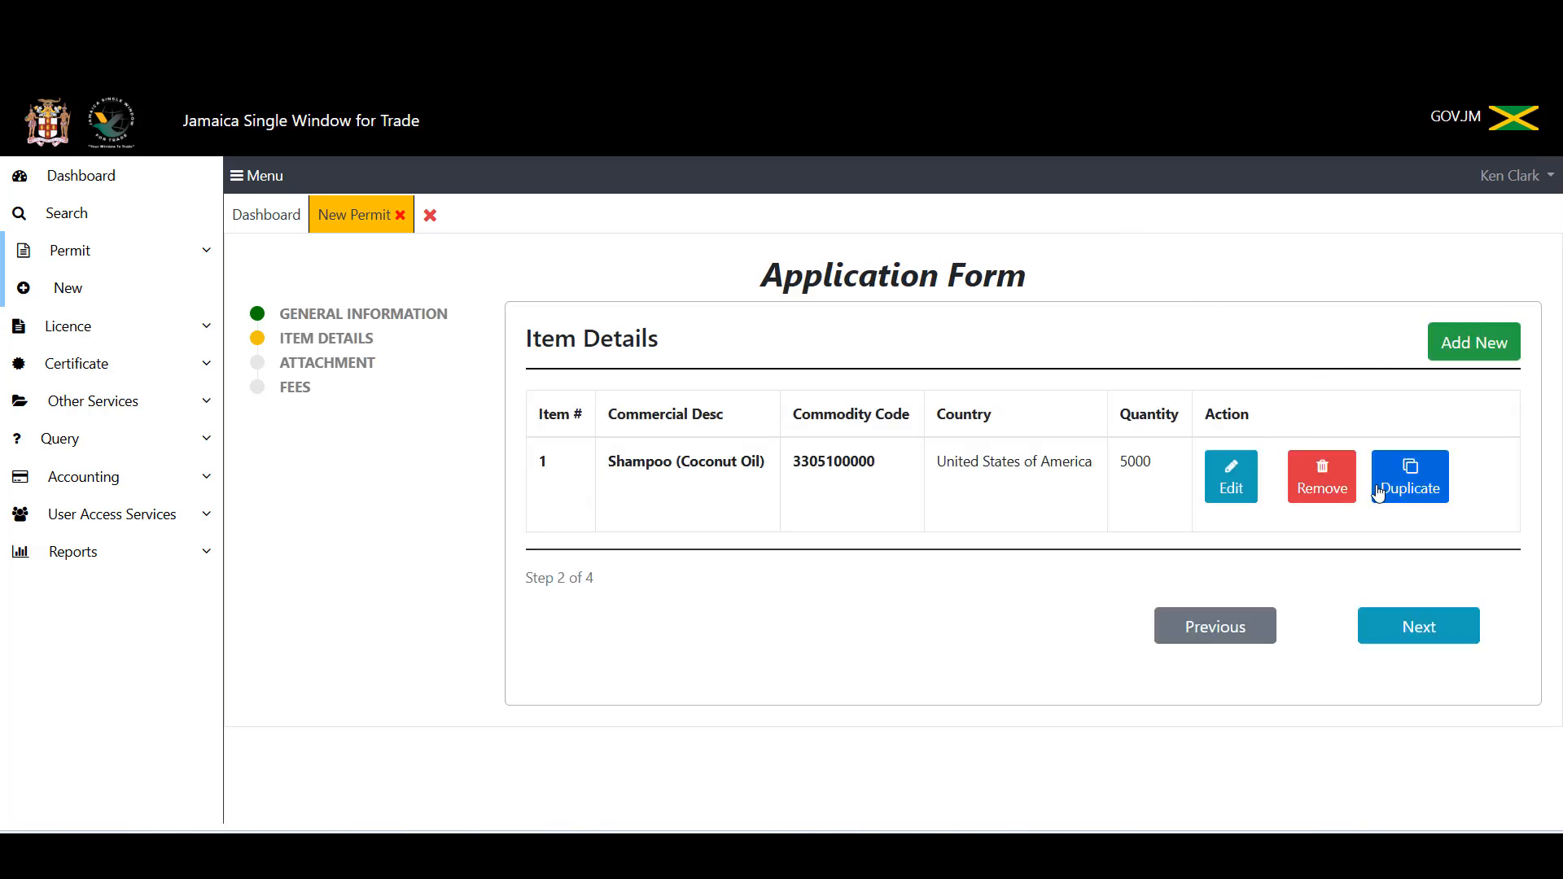
# Step: Duplicate item 1 and change the copy's description to Shampoo (Olive Oil)
pyautogui.click(1426, 490)
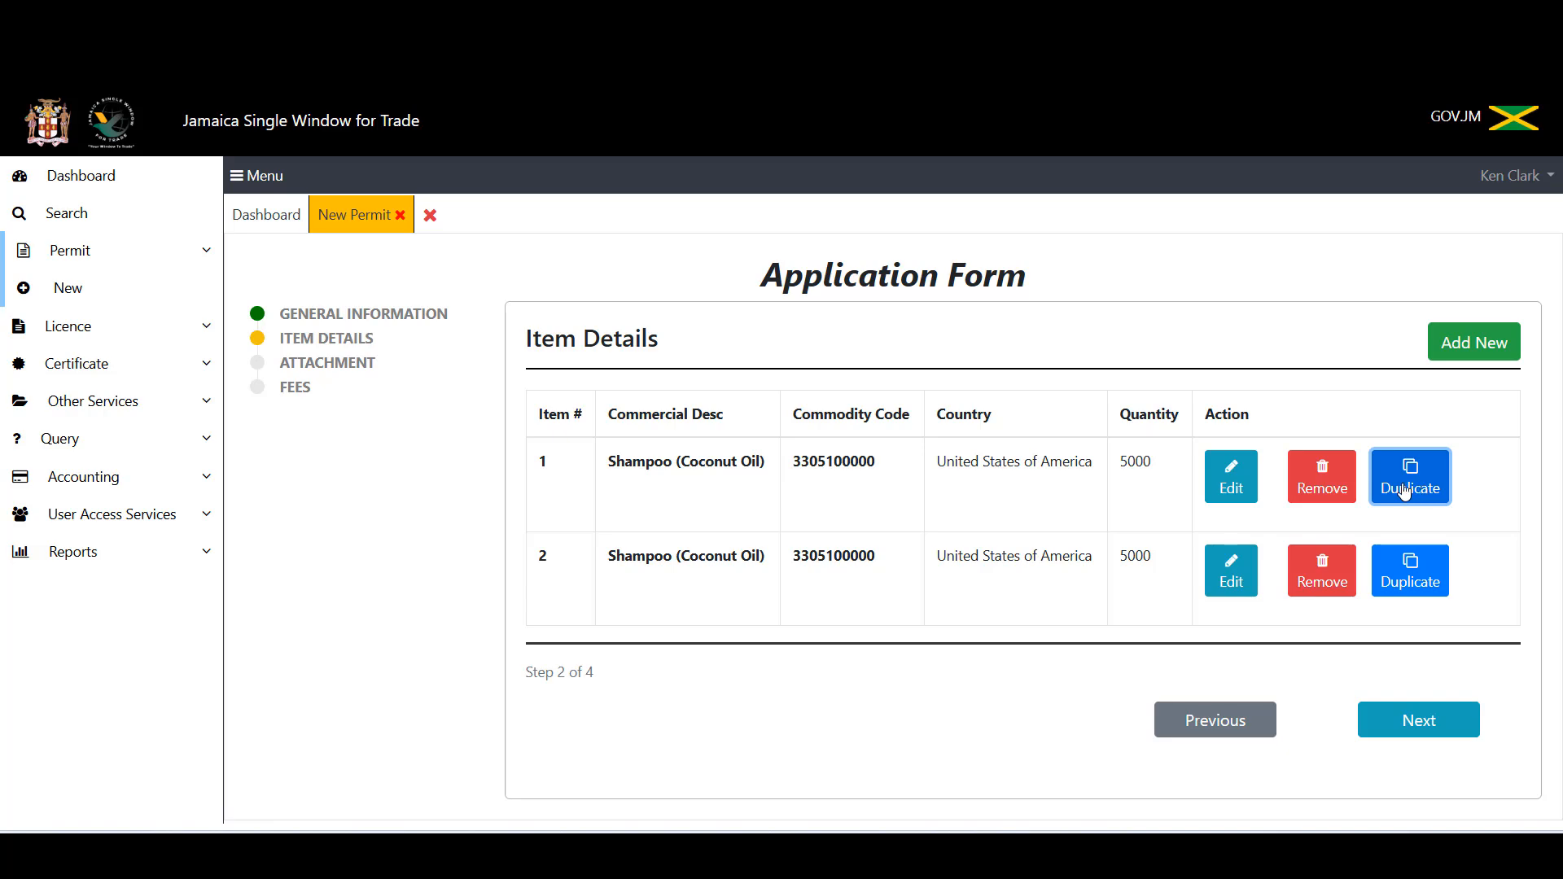
pyautogui.click(1230, 580)
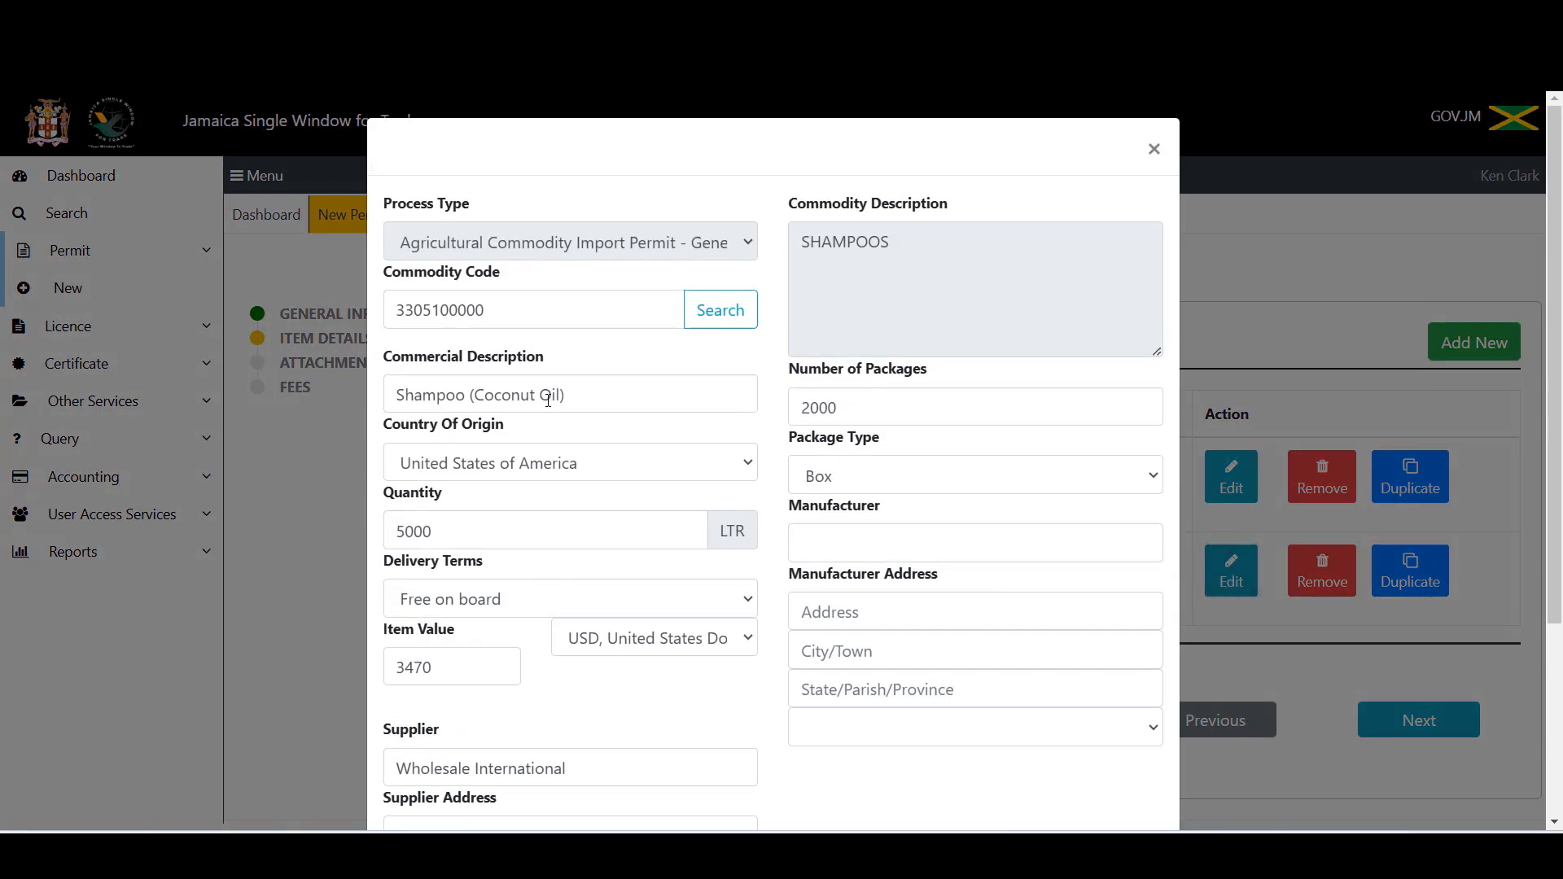
pyautogui.click(536, 396)
pyautogui.press('BackSpace')
pyautogui.press('BackSpace')
pyautogui.press('BackSpace')
pyautogui.press('BackSpace')
pyautogui.press('BackSpace')
pyautogui.press('BackSpace')
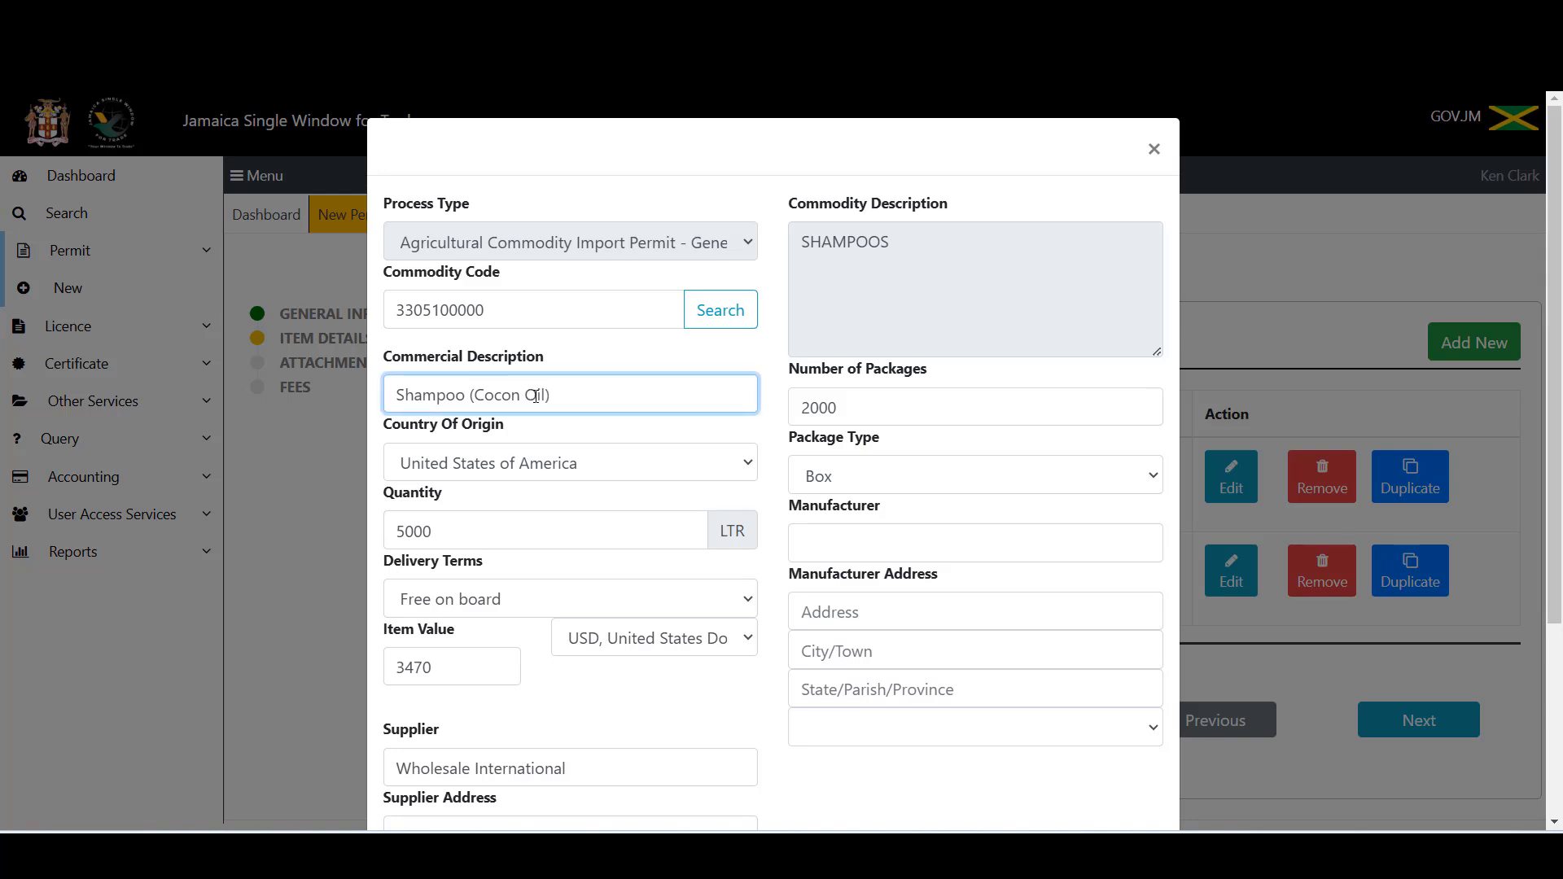
pyautogui.press('BackSpace')
pyautogui.write('Olive')
# Step: Change the copy's quantity to 300 and save the edited item
pyautogui.scroll(-3, 761, 425)
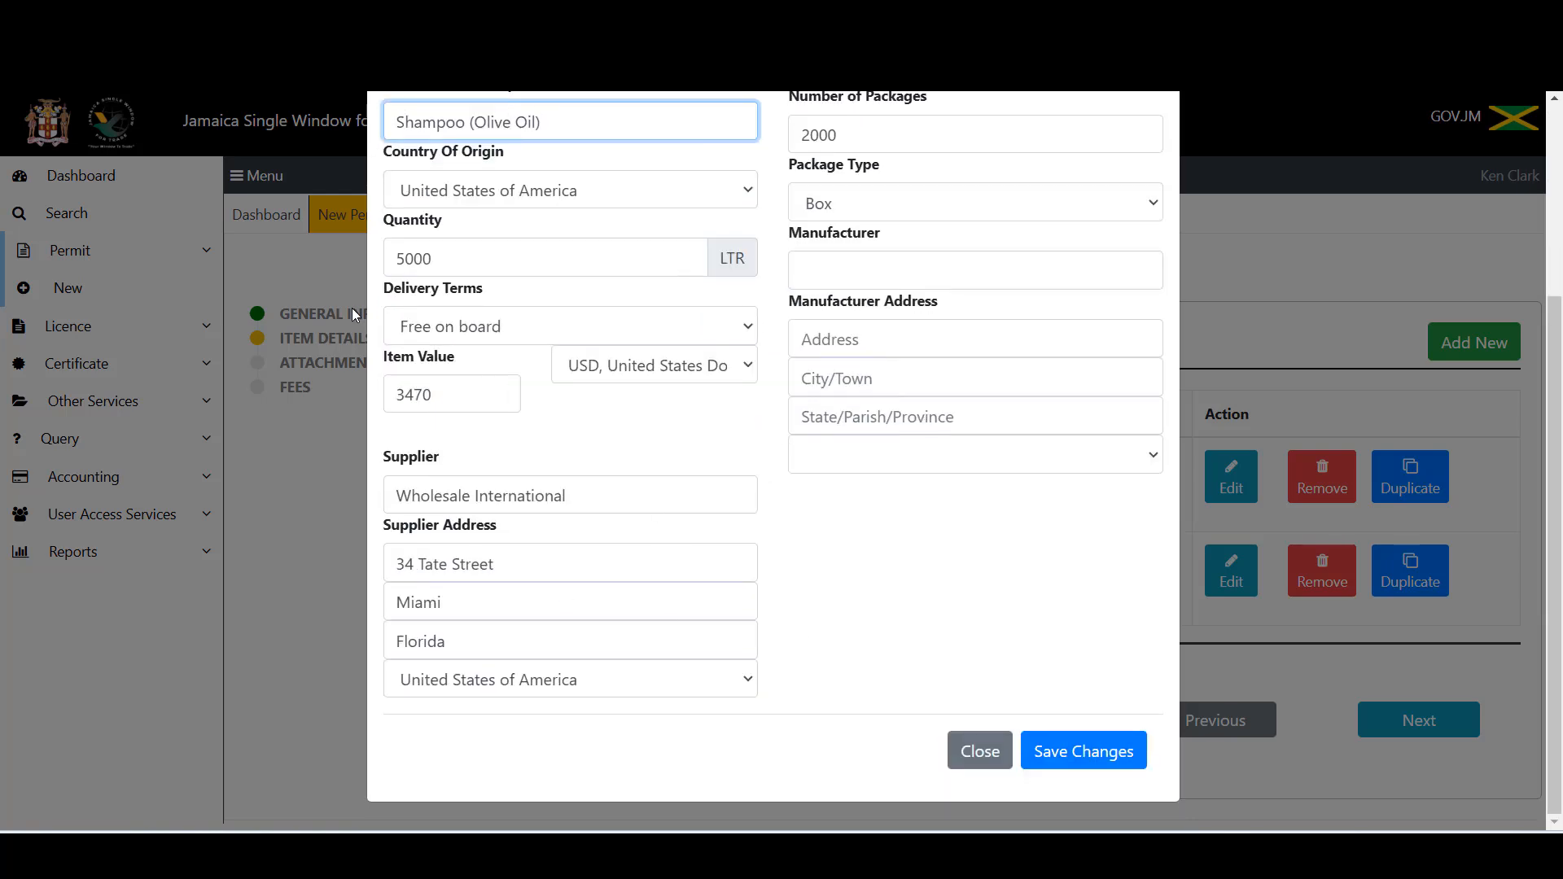
pyautogui.click(459, 262)
pyautogui.press('BackSpace')
pyautogui.press('BackSpace')
pyautogui.press('BackSpace')
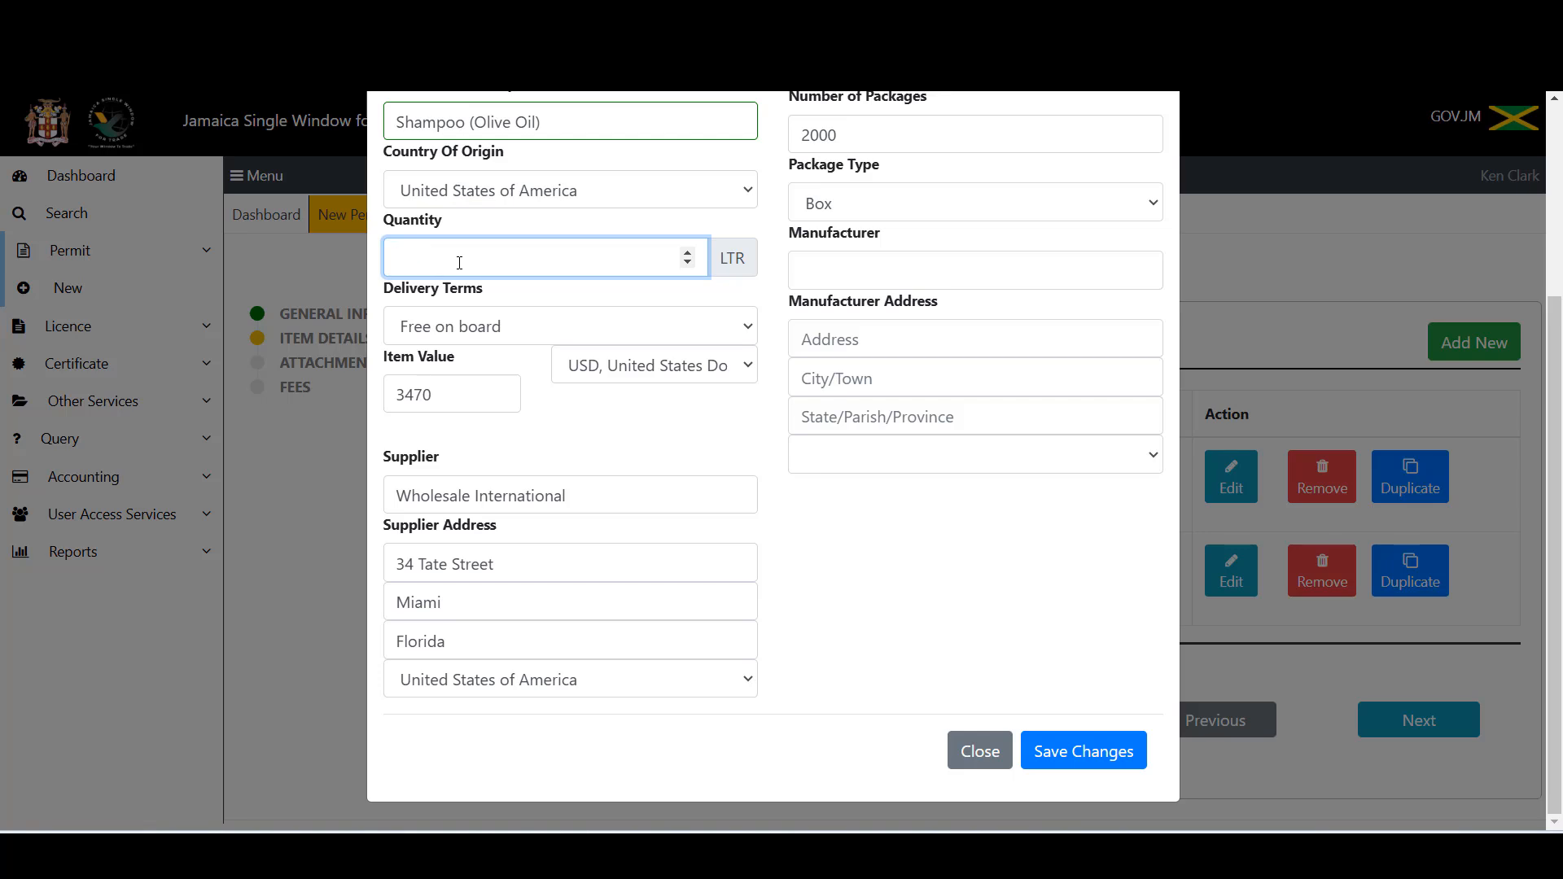
pyautogui.write('3000')
pyautogui.click(1062, 760)
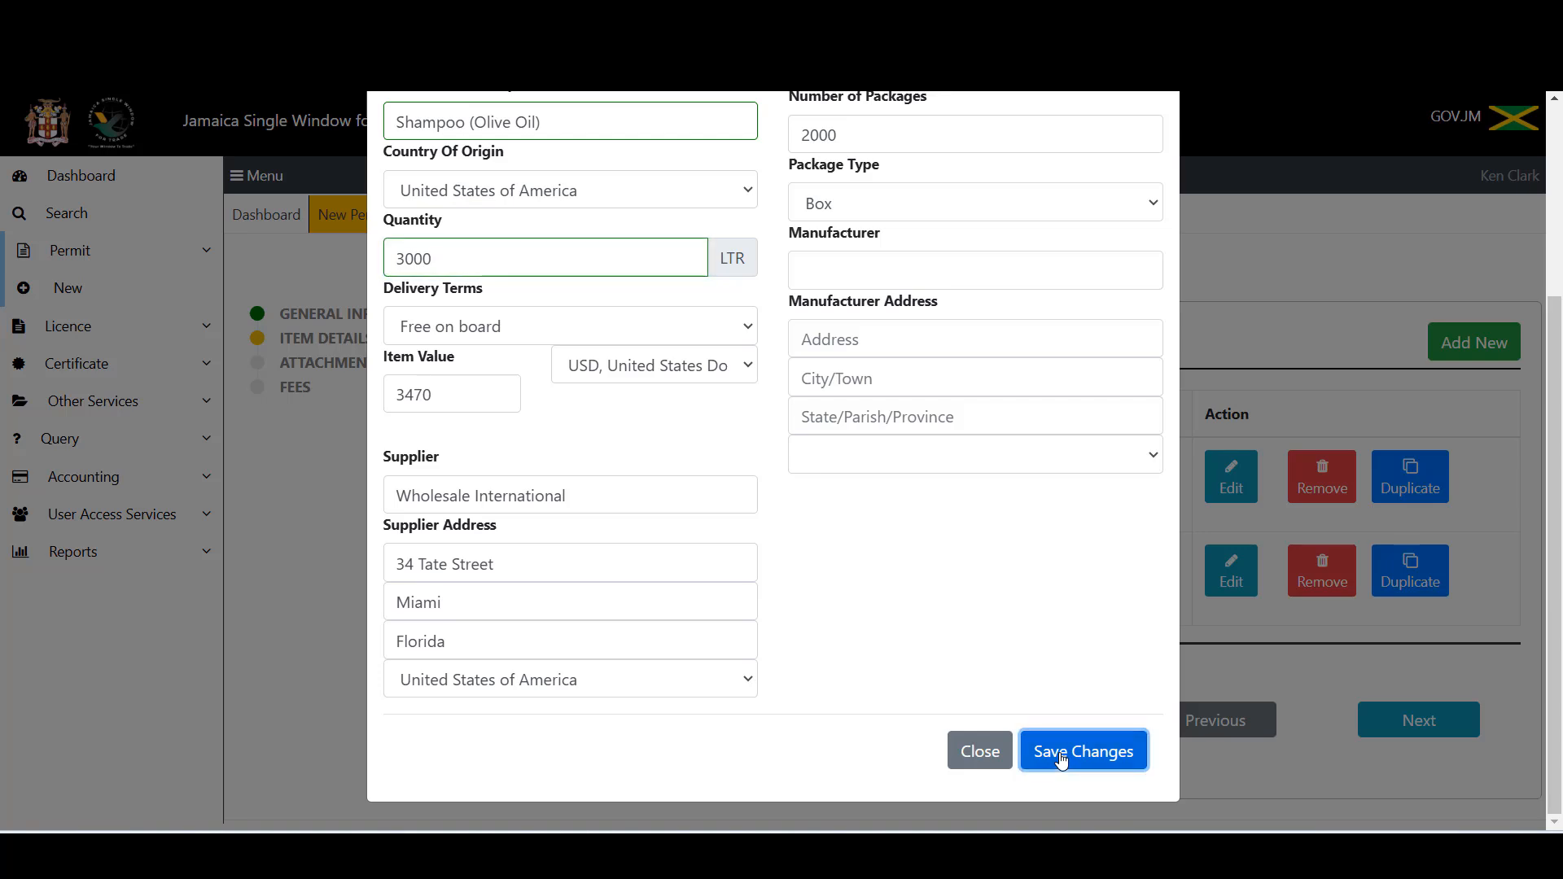
pyautogui.click(981, 751)
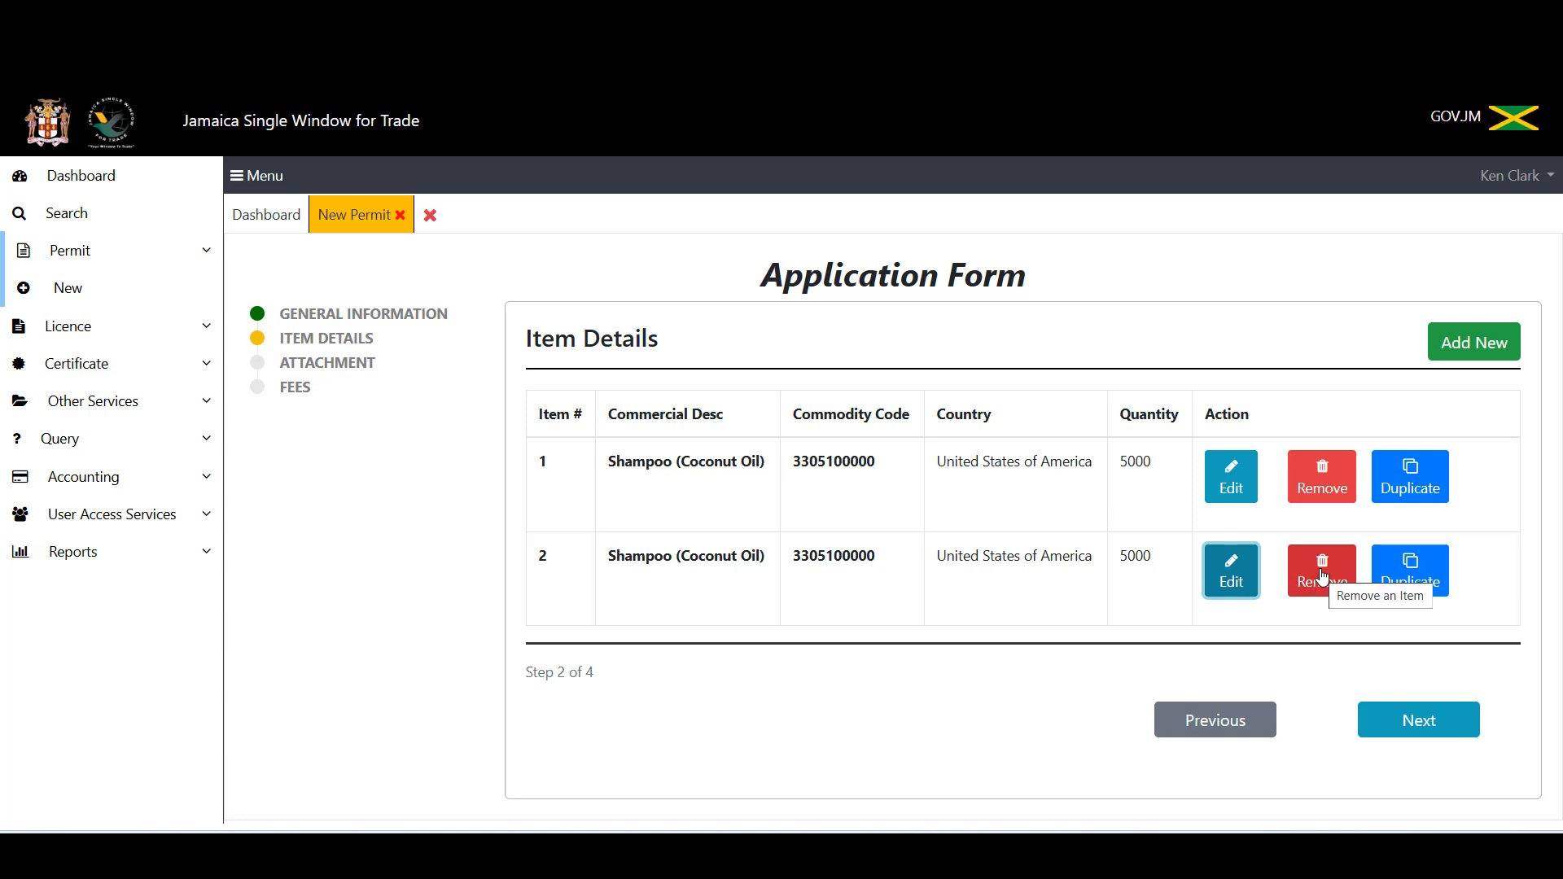
# Step: Remove the second item row and advance to the Attachment step
pyautogui.click(1323, 577)
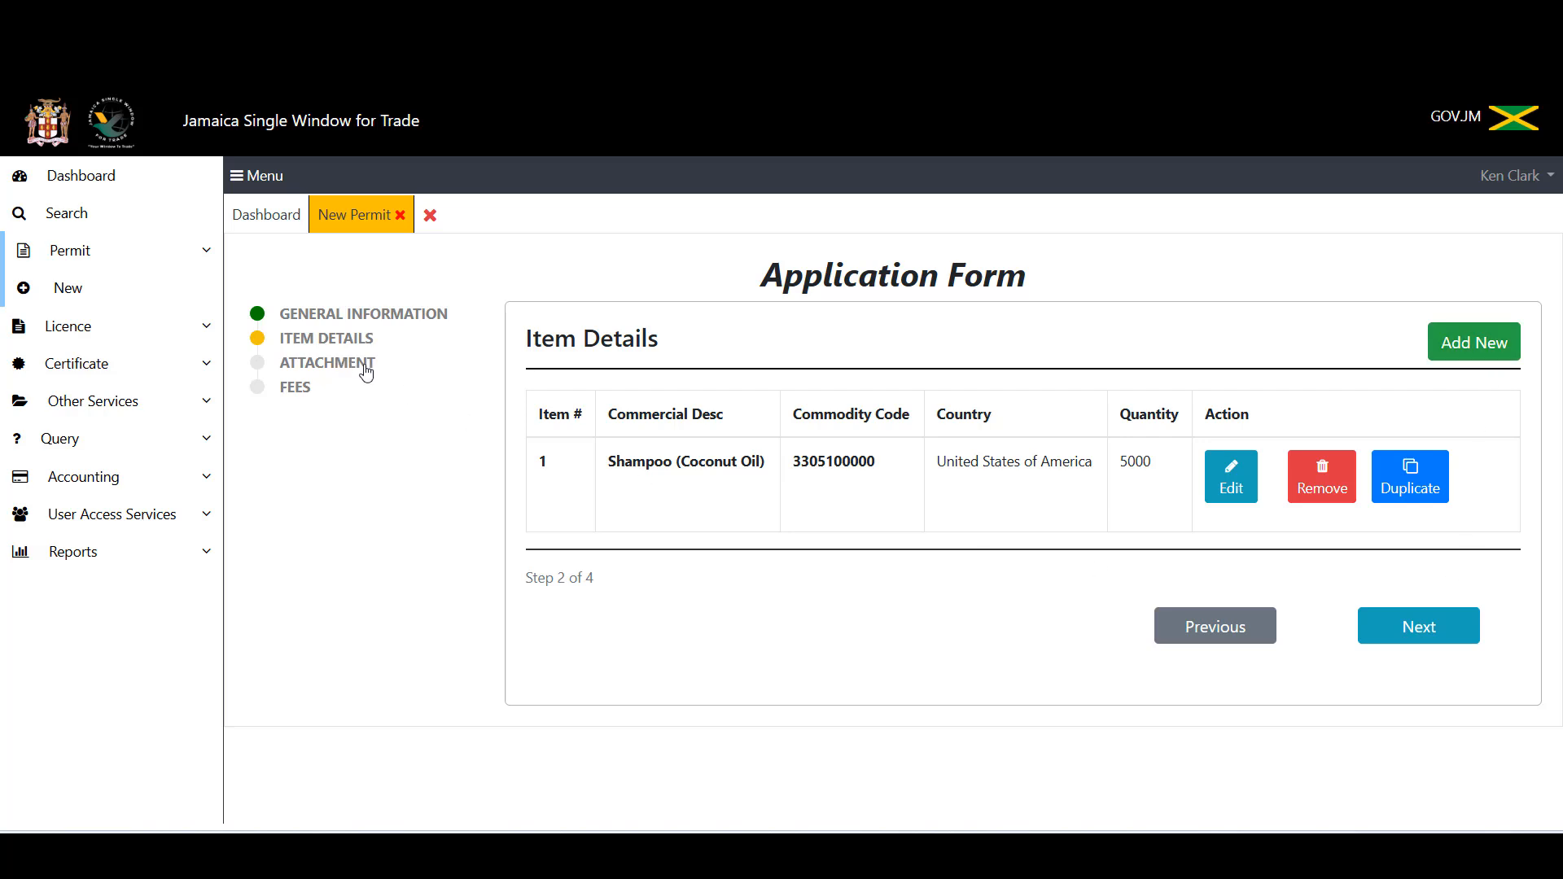
pyautogui.click(1390, 632)
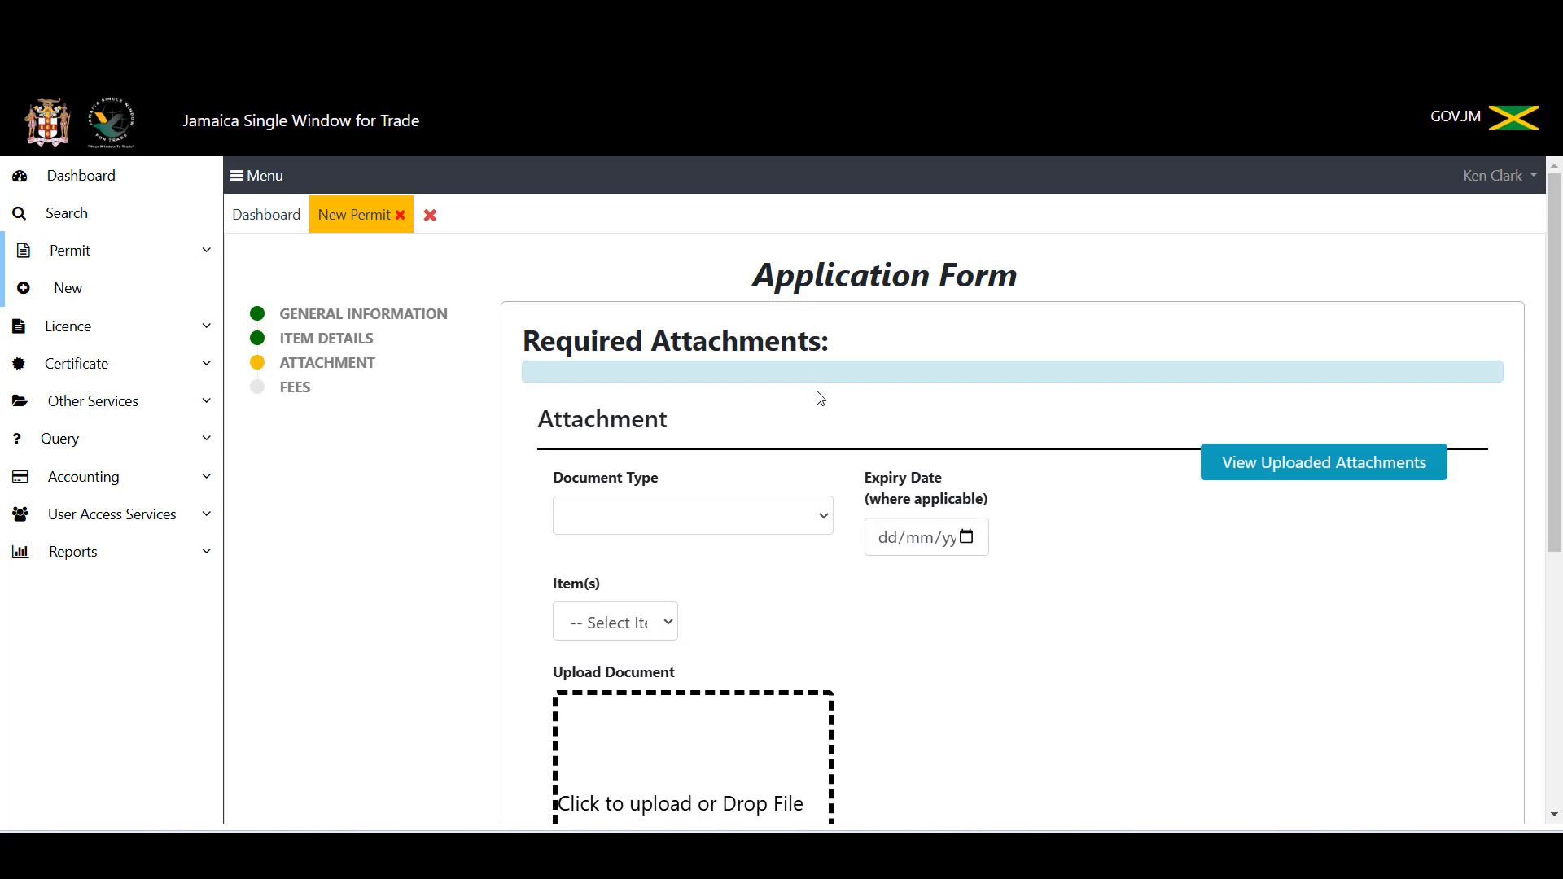
# Step: Set the attachment document type to Product Analysis
pyautogui.scroll(-3, 1043, 696)
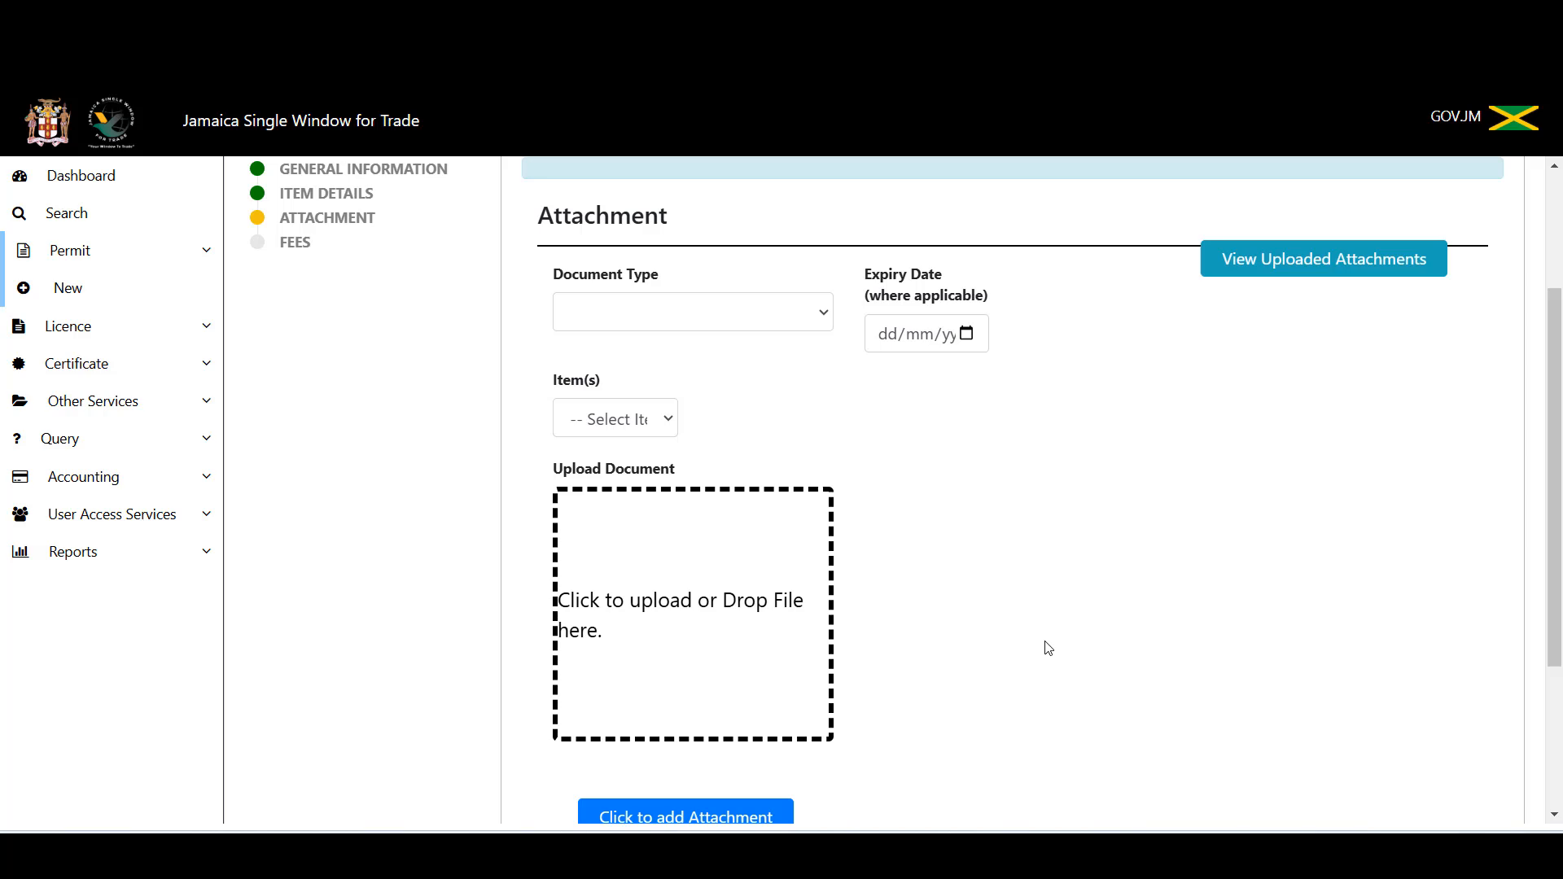
pyautogui.scroll(-1, 1046, 646)
pyautogui.scroll(1, 1051, 646)
pyautogui.click(822, 315)
pyautogui.write('pro')
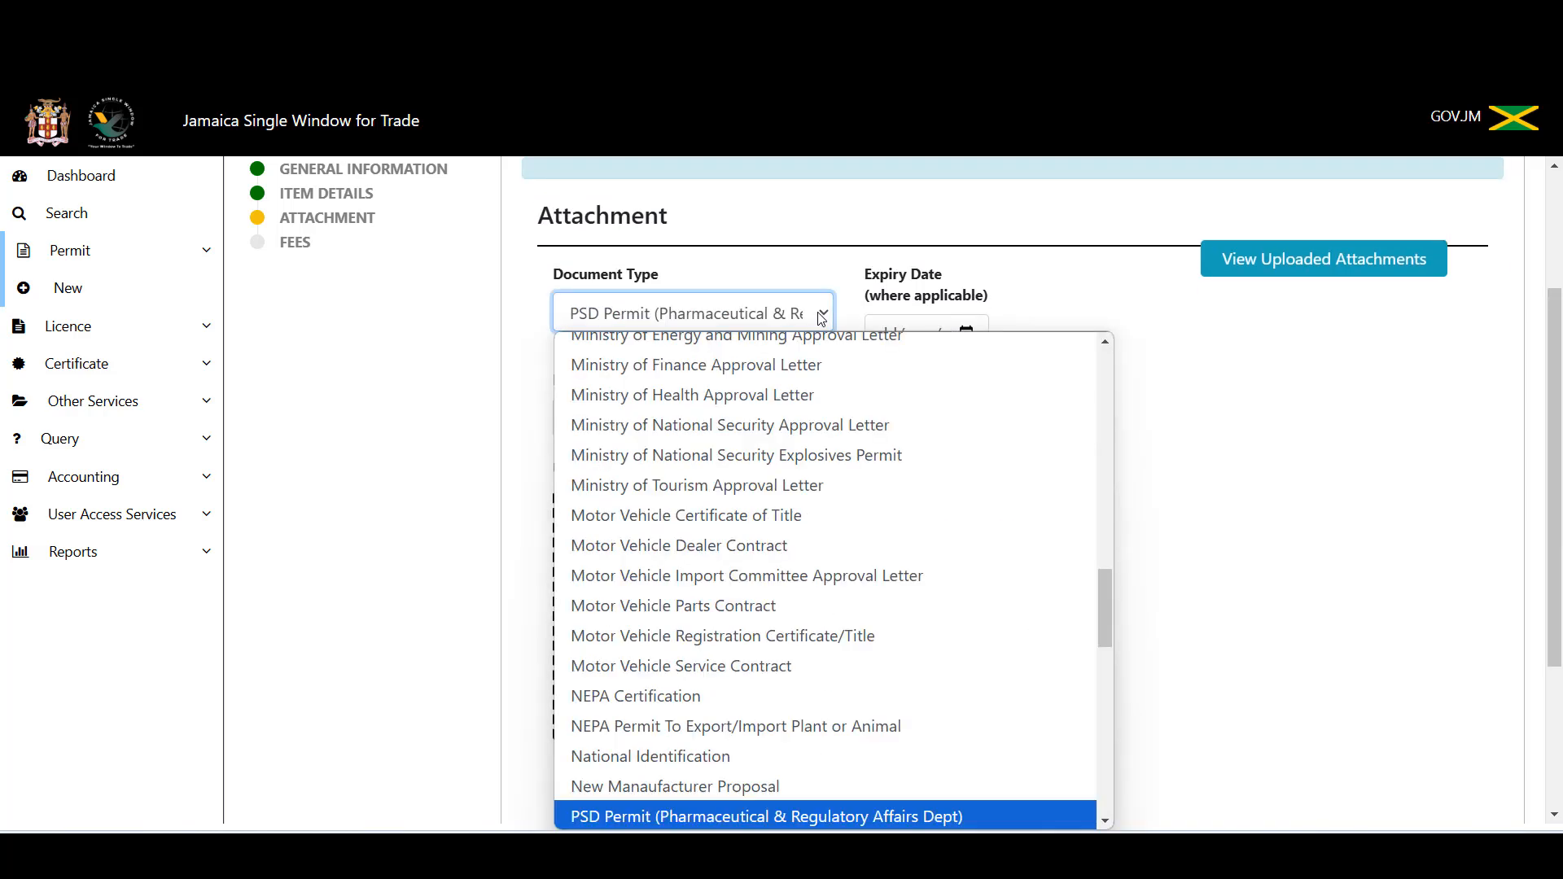
pyautogui.press('Return')
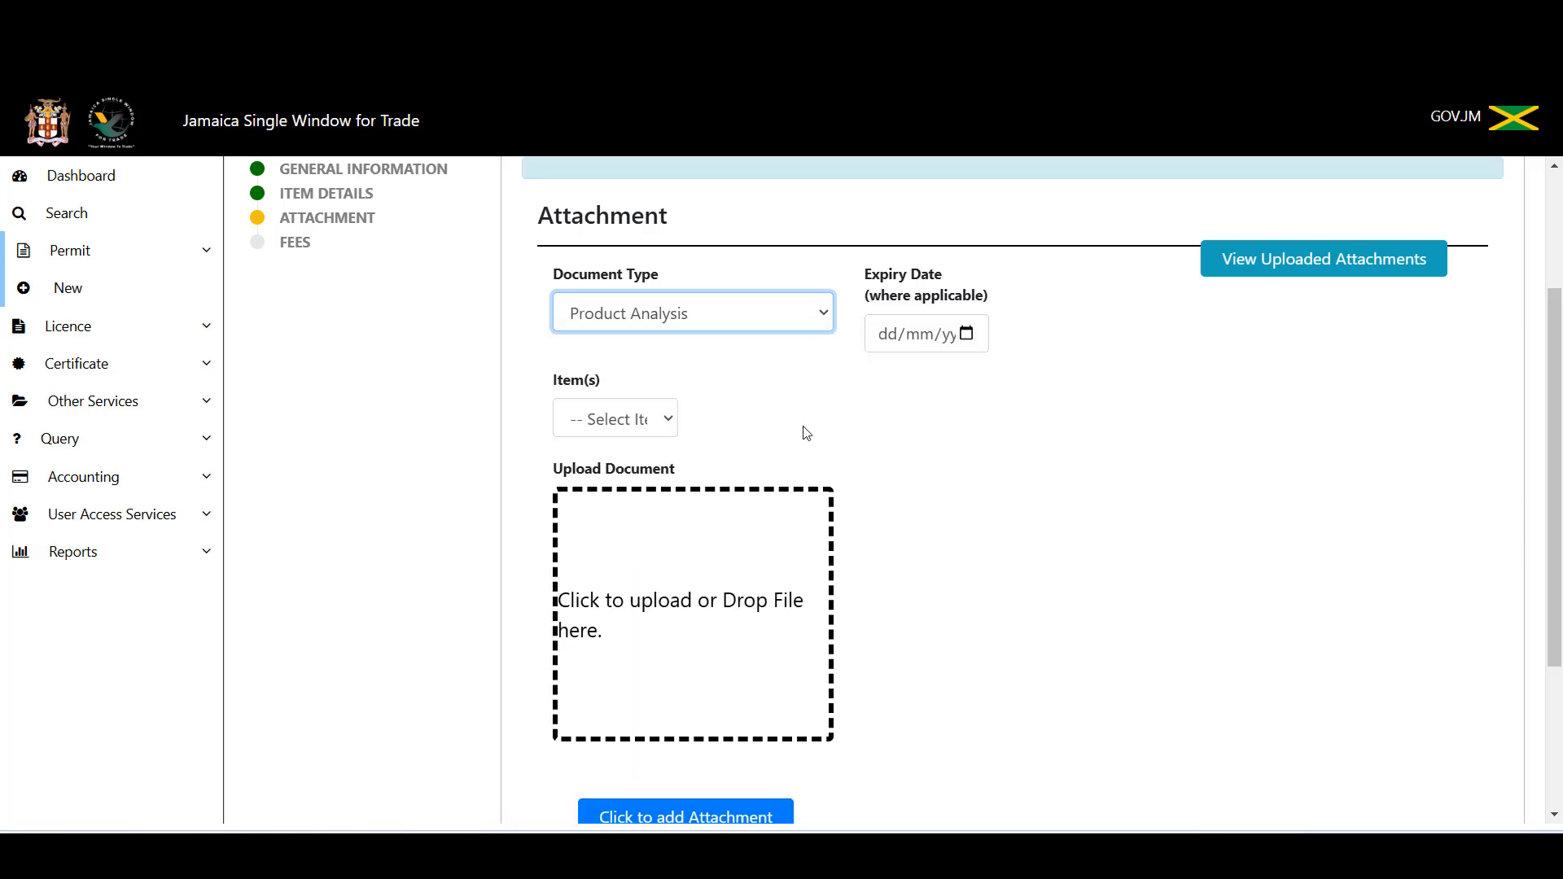
# Step: Upload BLANK PDF from the Desktop and add it to the attachments list
pyautogui.scroll(-1, 1217, 419)
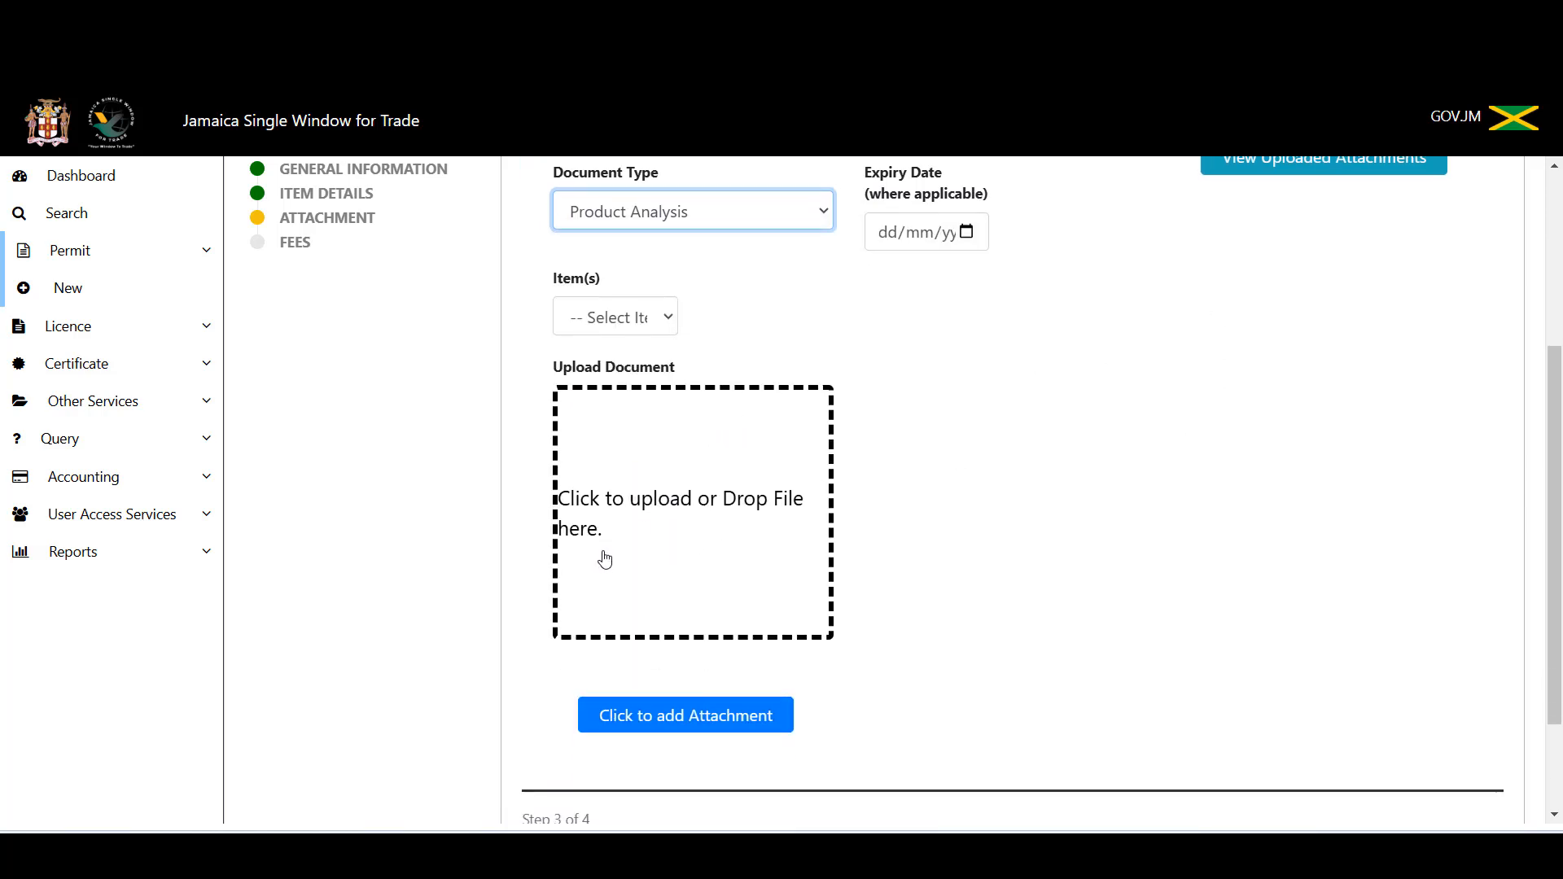
pyautogui.click(642, 533)
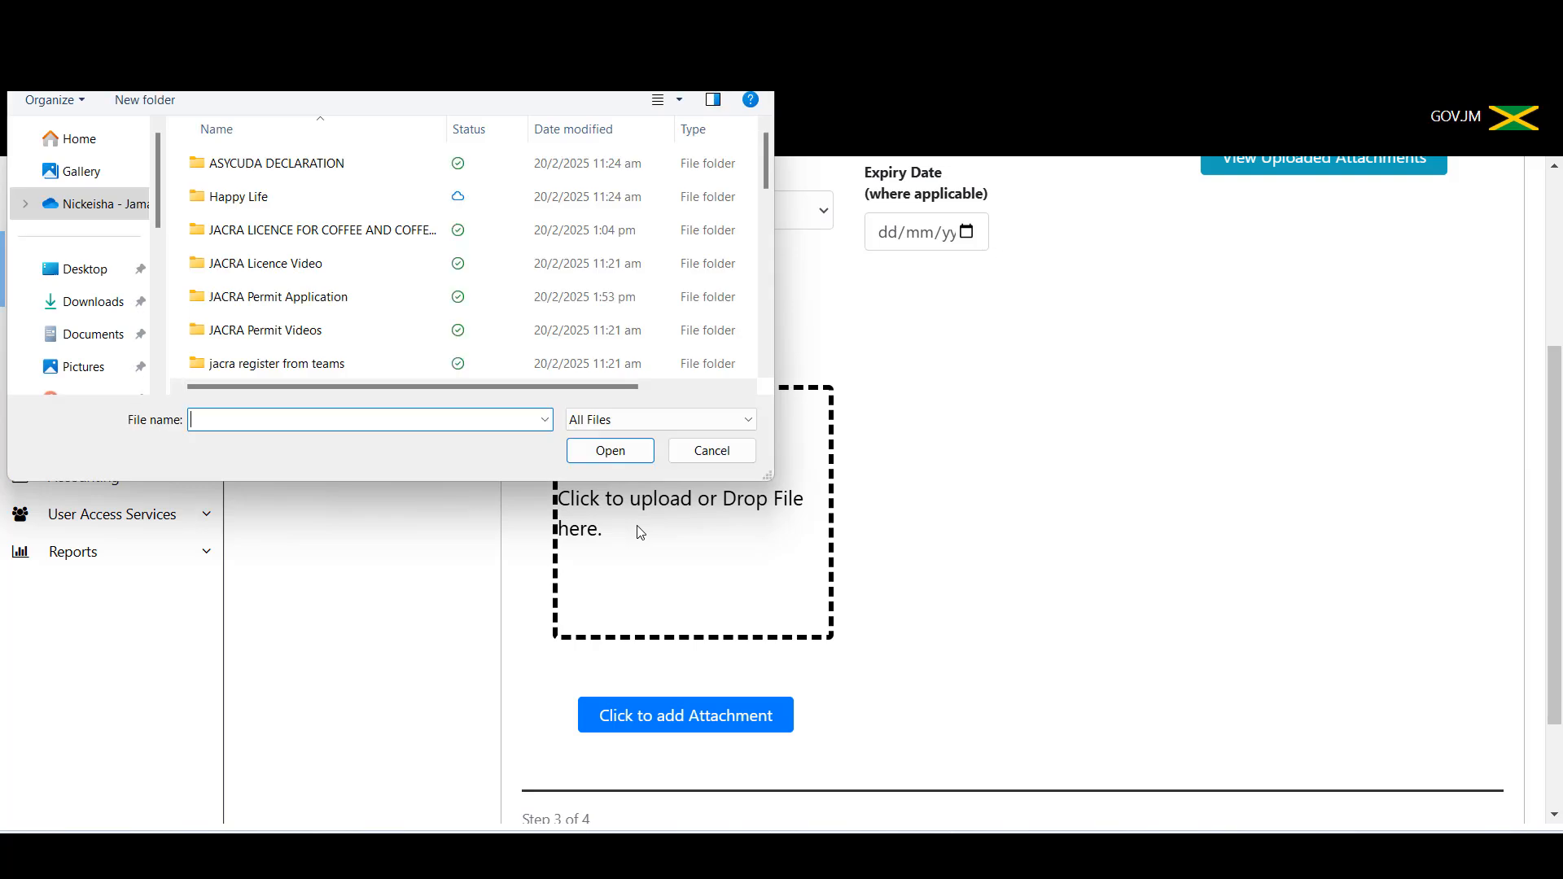
pyautogui.click(78, 273)
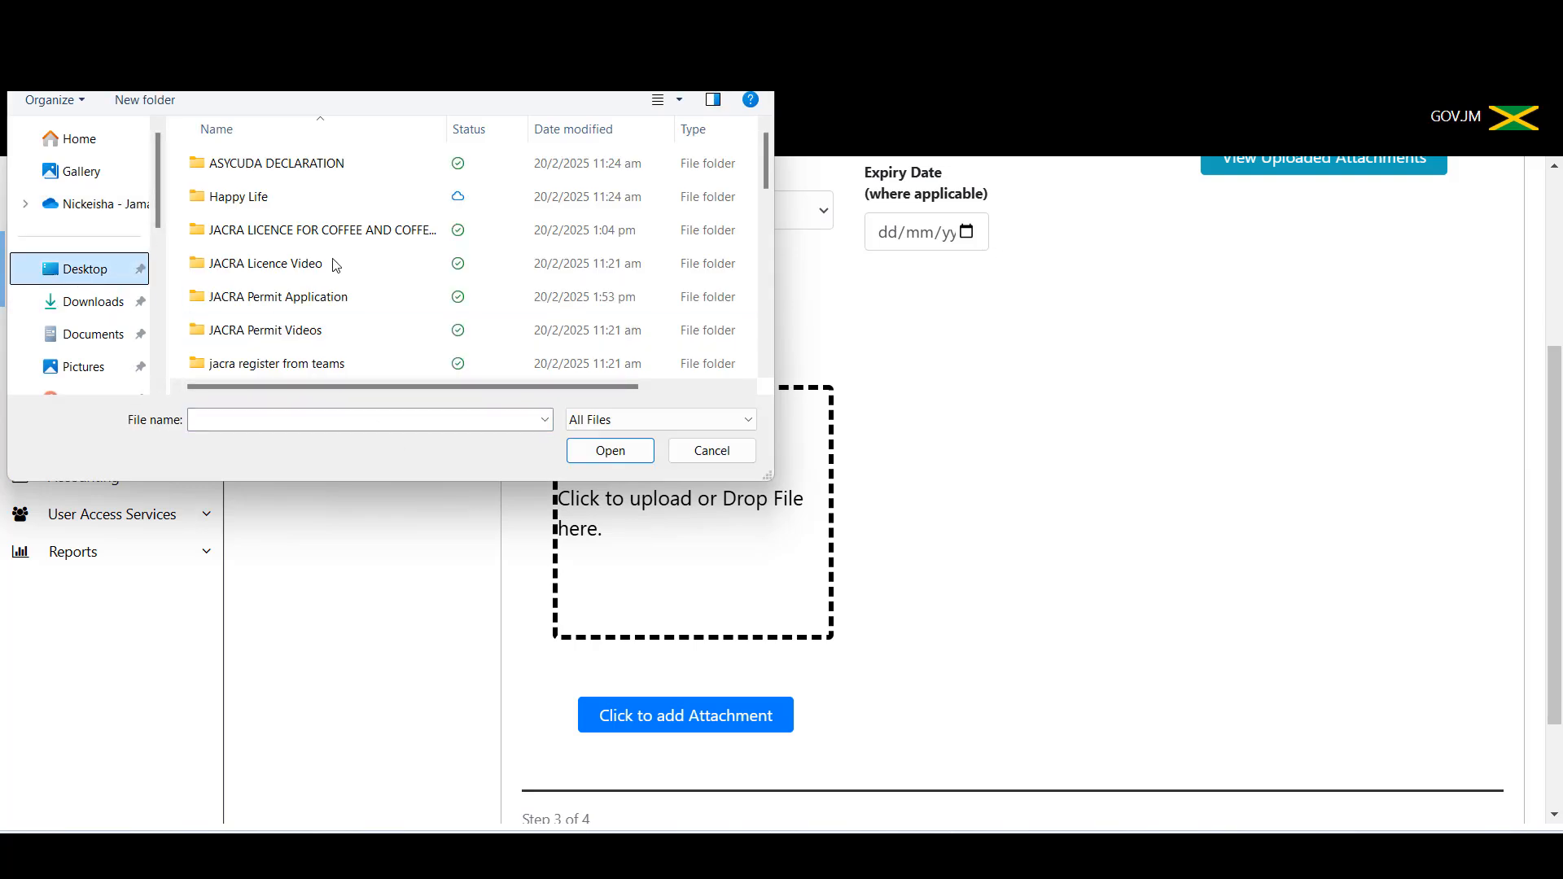
pyautogui.moveTo(772, 156); pyautogui.dragTo(764, 238)
pyautogui.click(351, 300)
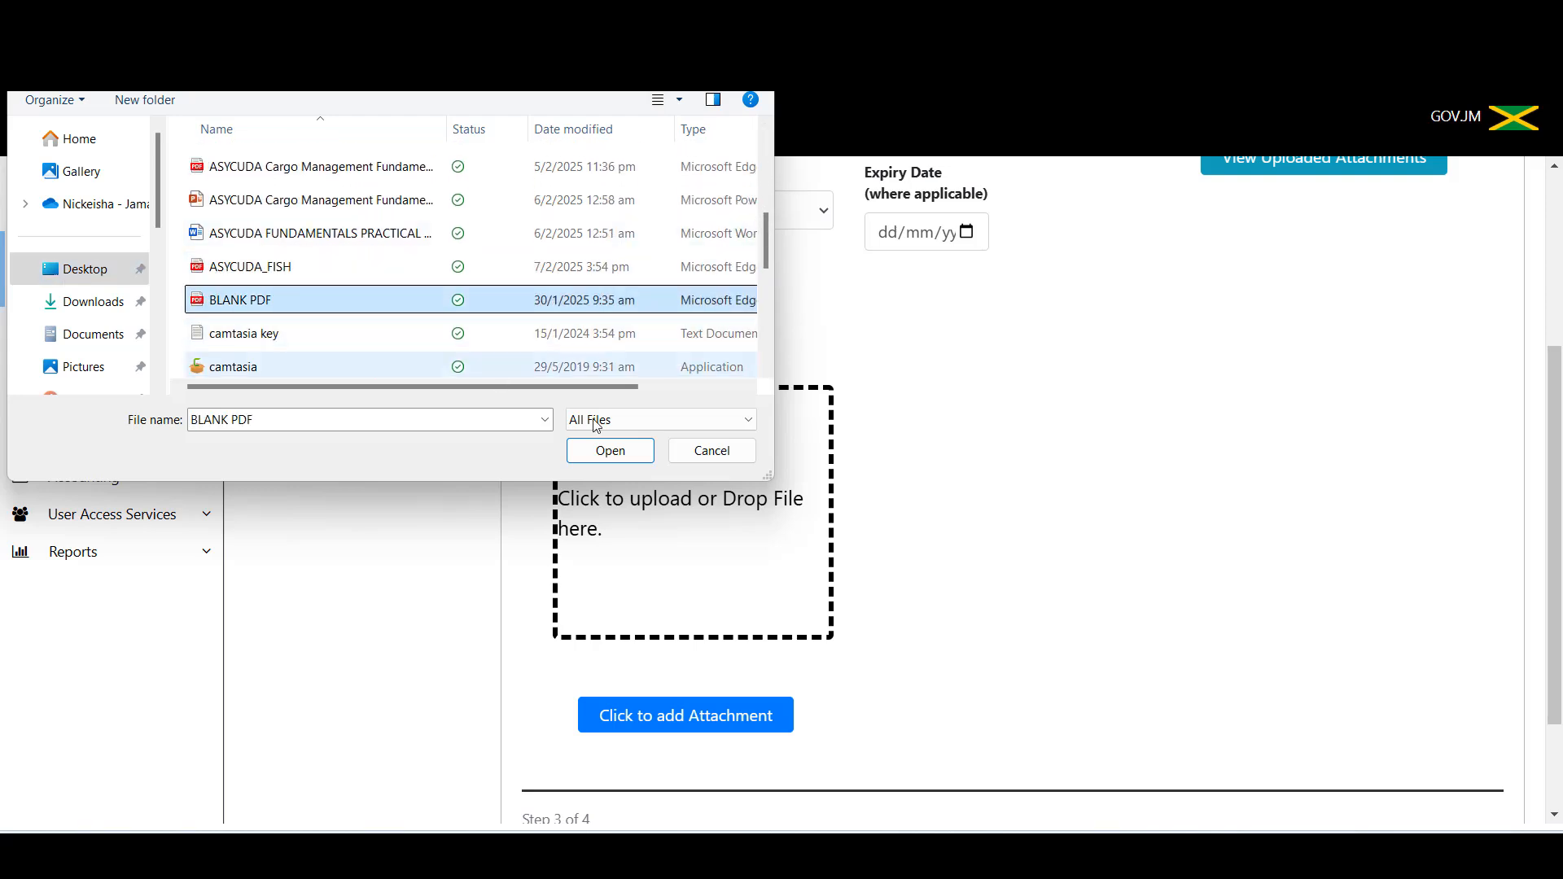
pyautogui.click(611, 452)
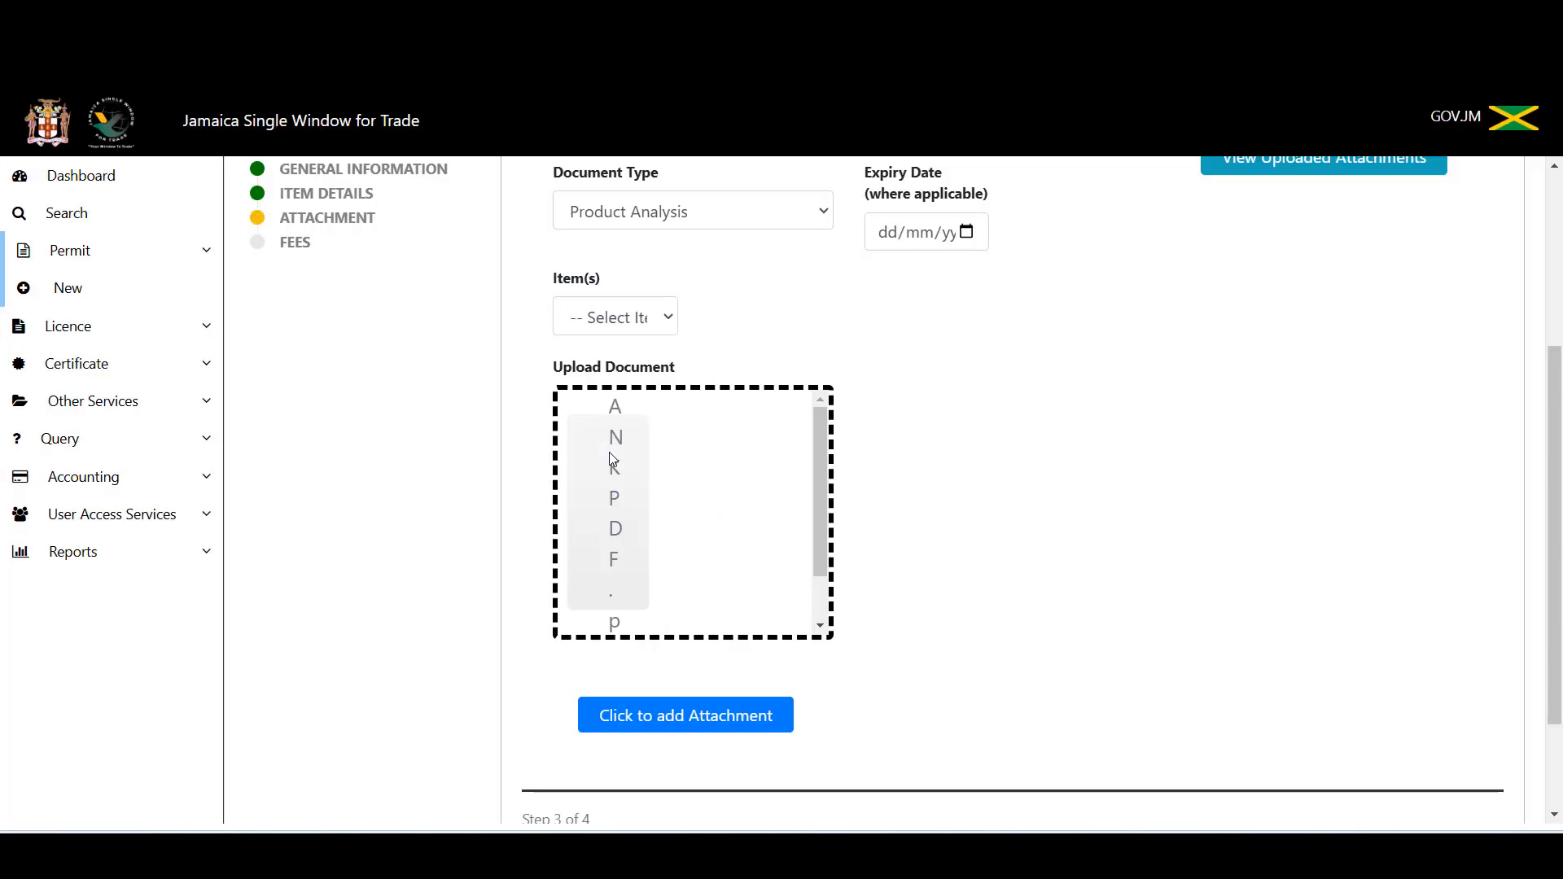
pyautogui.click(705, 726)
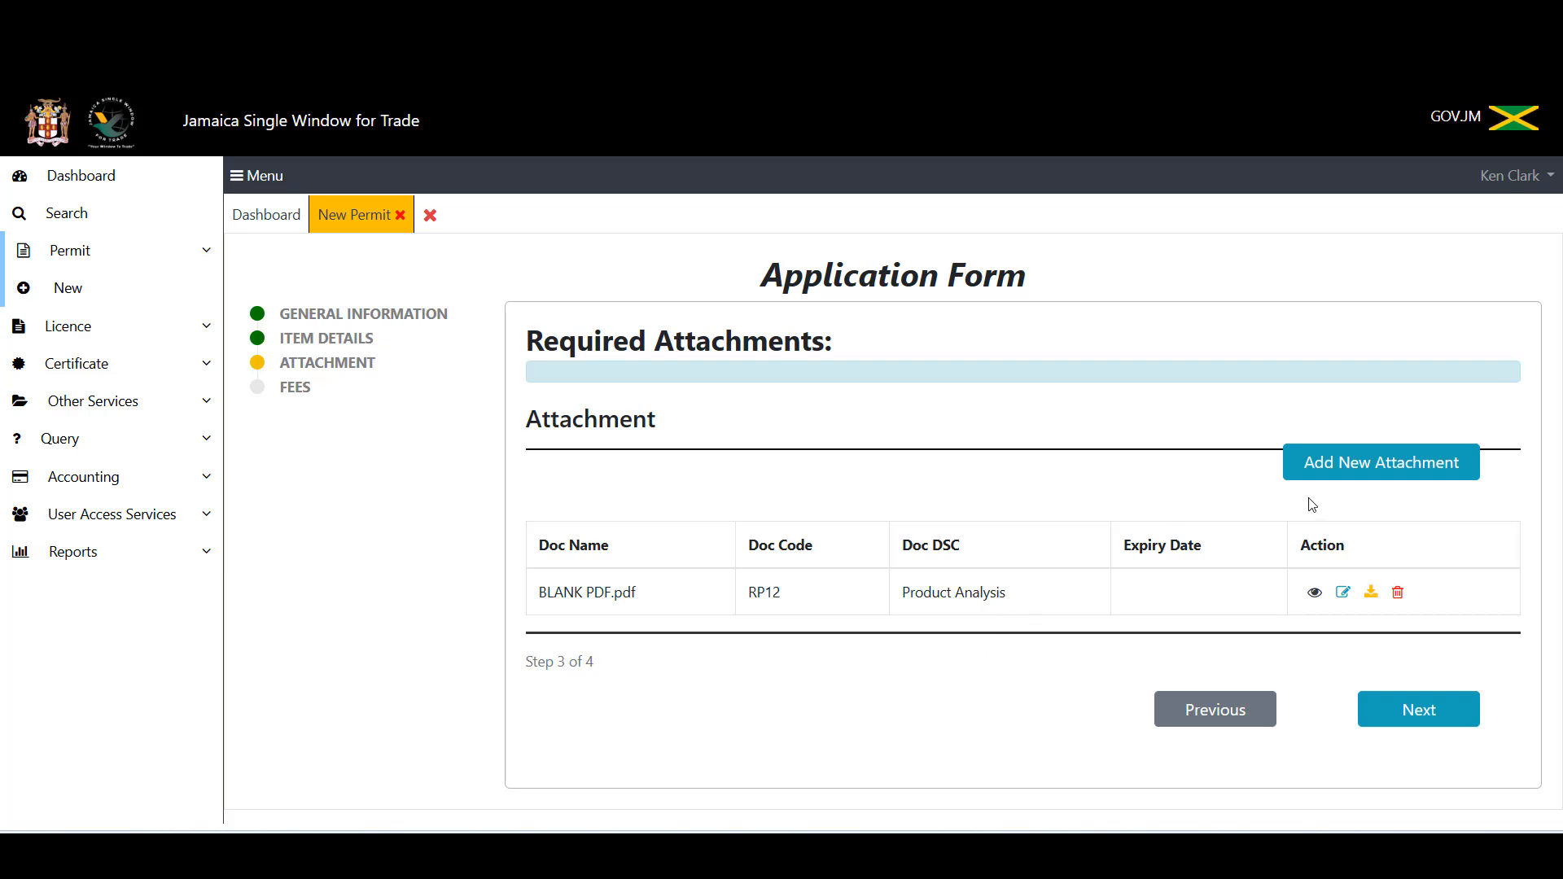
# Step: Start a new attachment and upload BLANK PDF a second time
pyautogui.click(1357, 466)
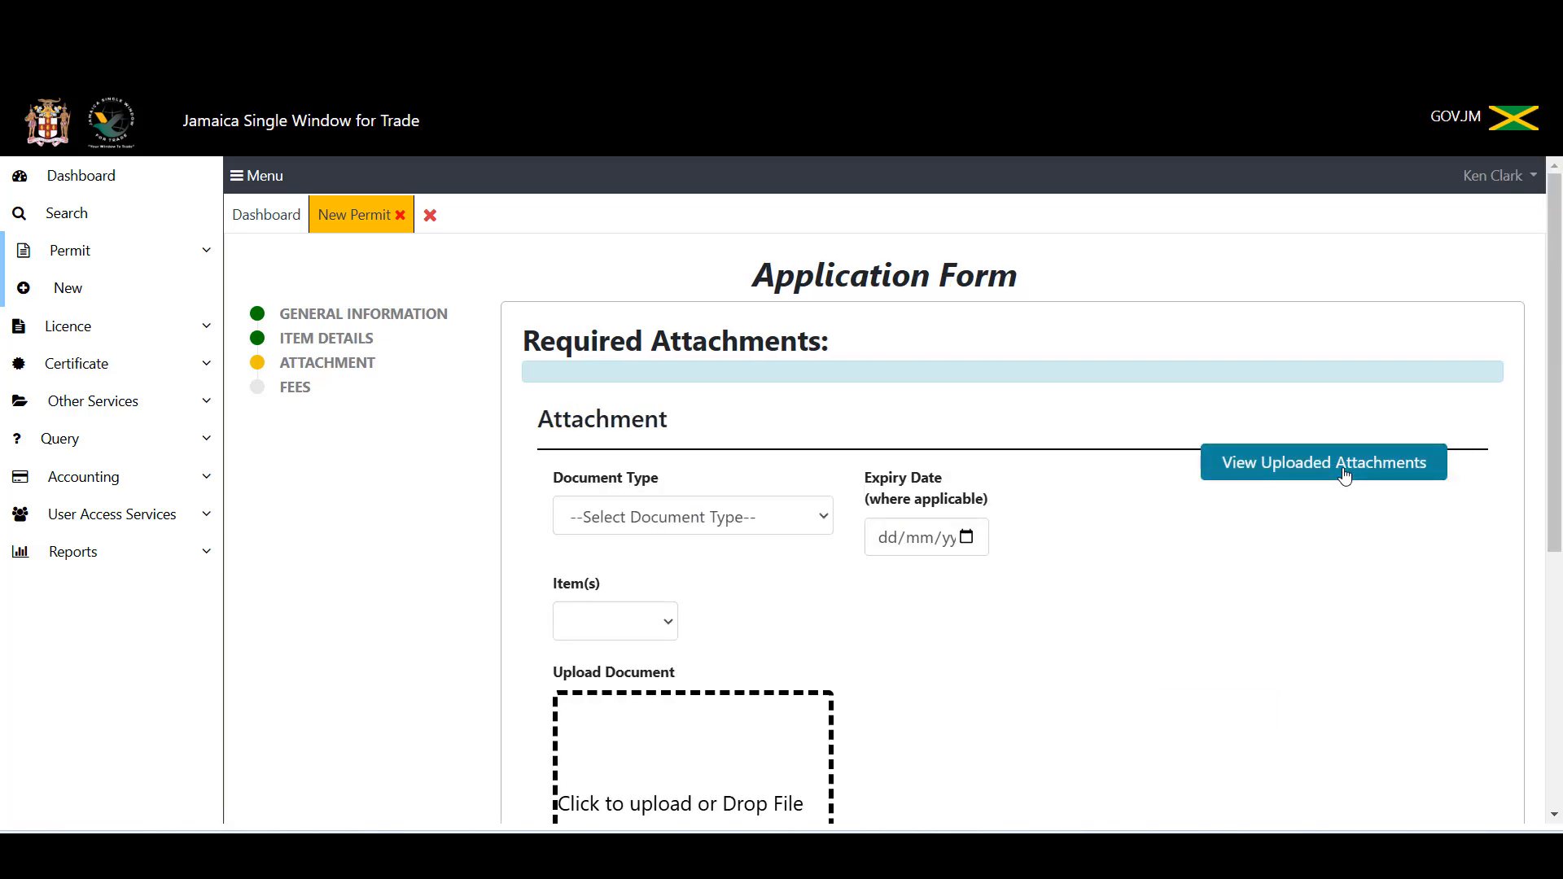
pyautogui.scroll(-2, 1214, 647)
pyautogui.scroll(-1, 1215, 633)
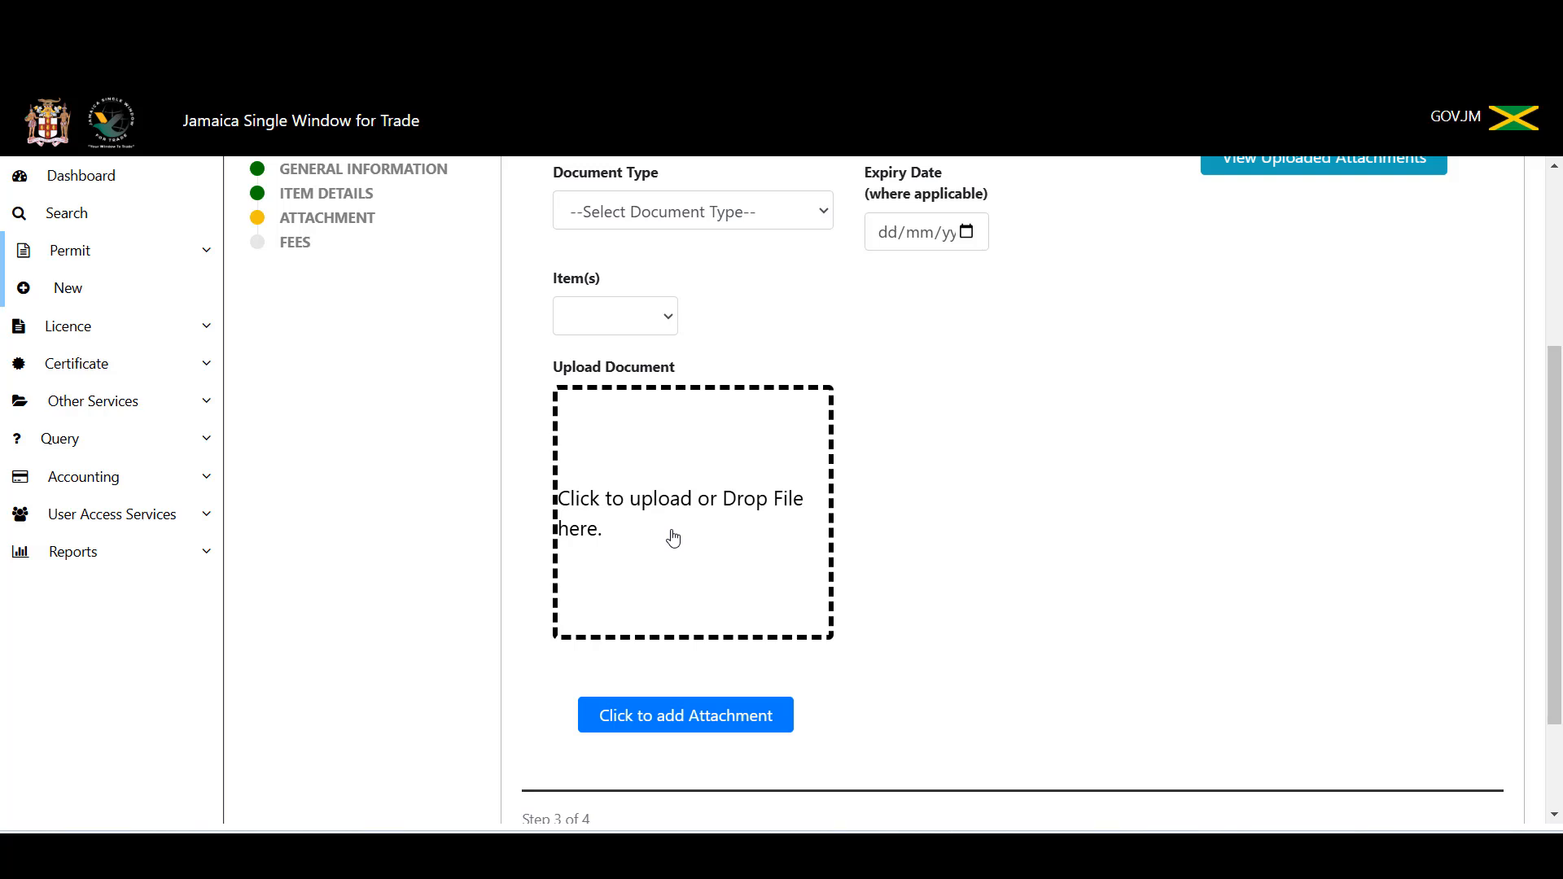
pyautogui.click(674, 537)
pyautogui.scroll(-5, 402, 307)
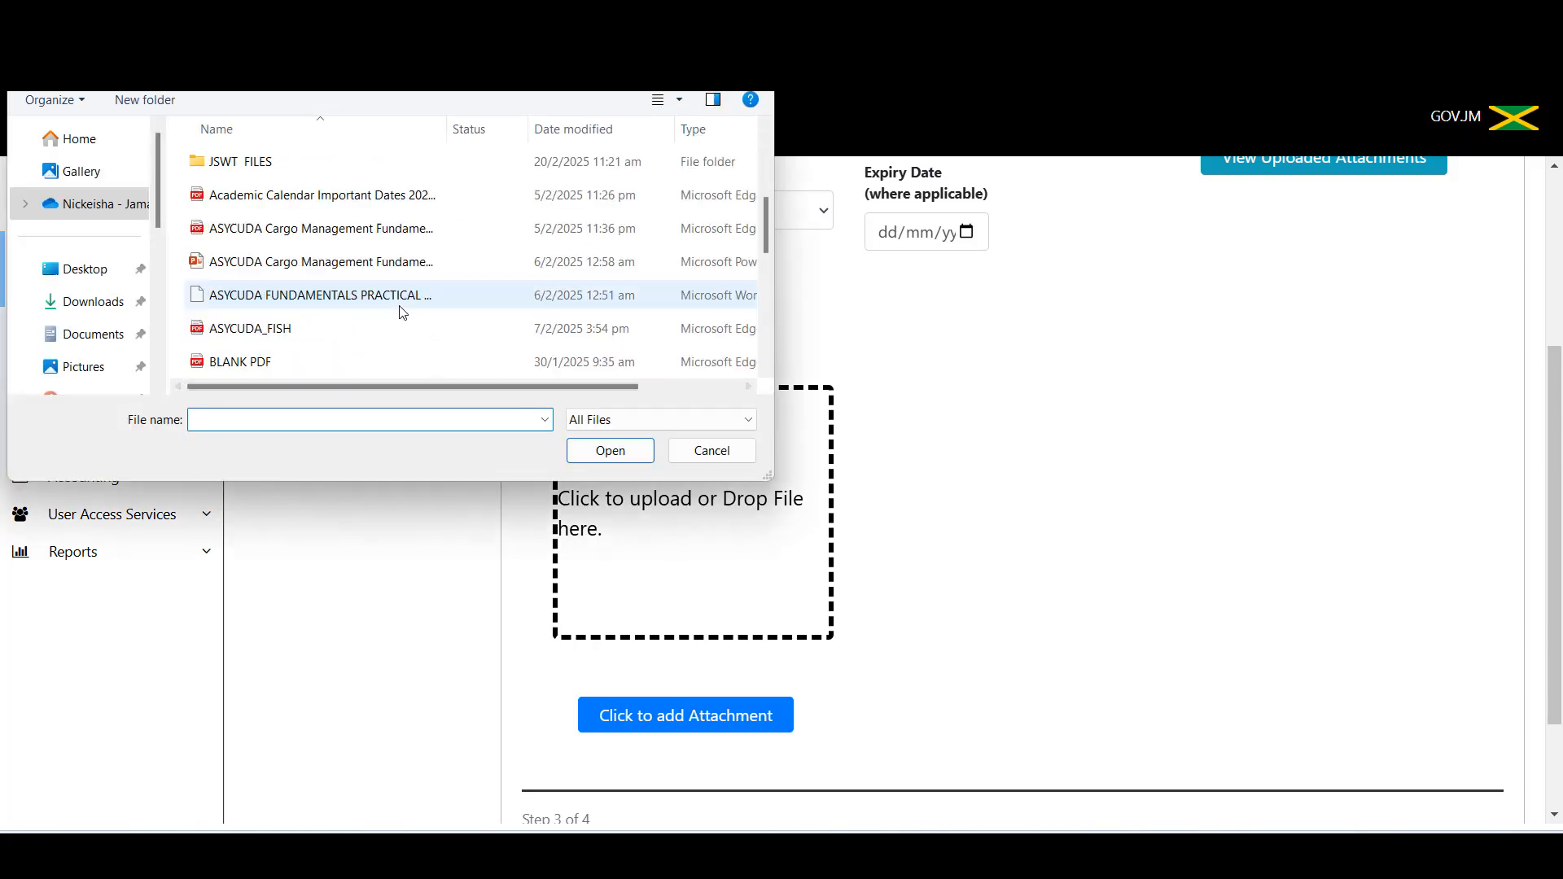
pyautogui.click(307, 168)
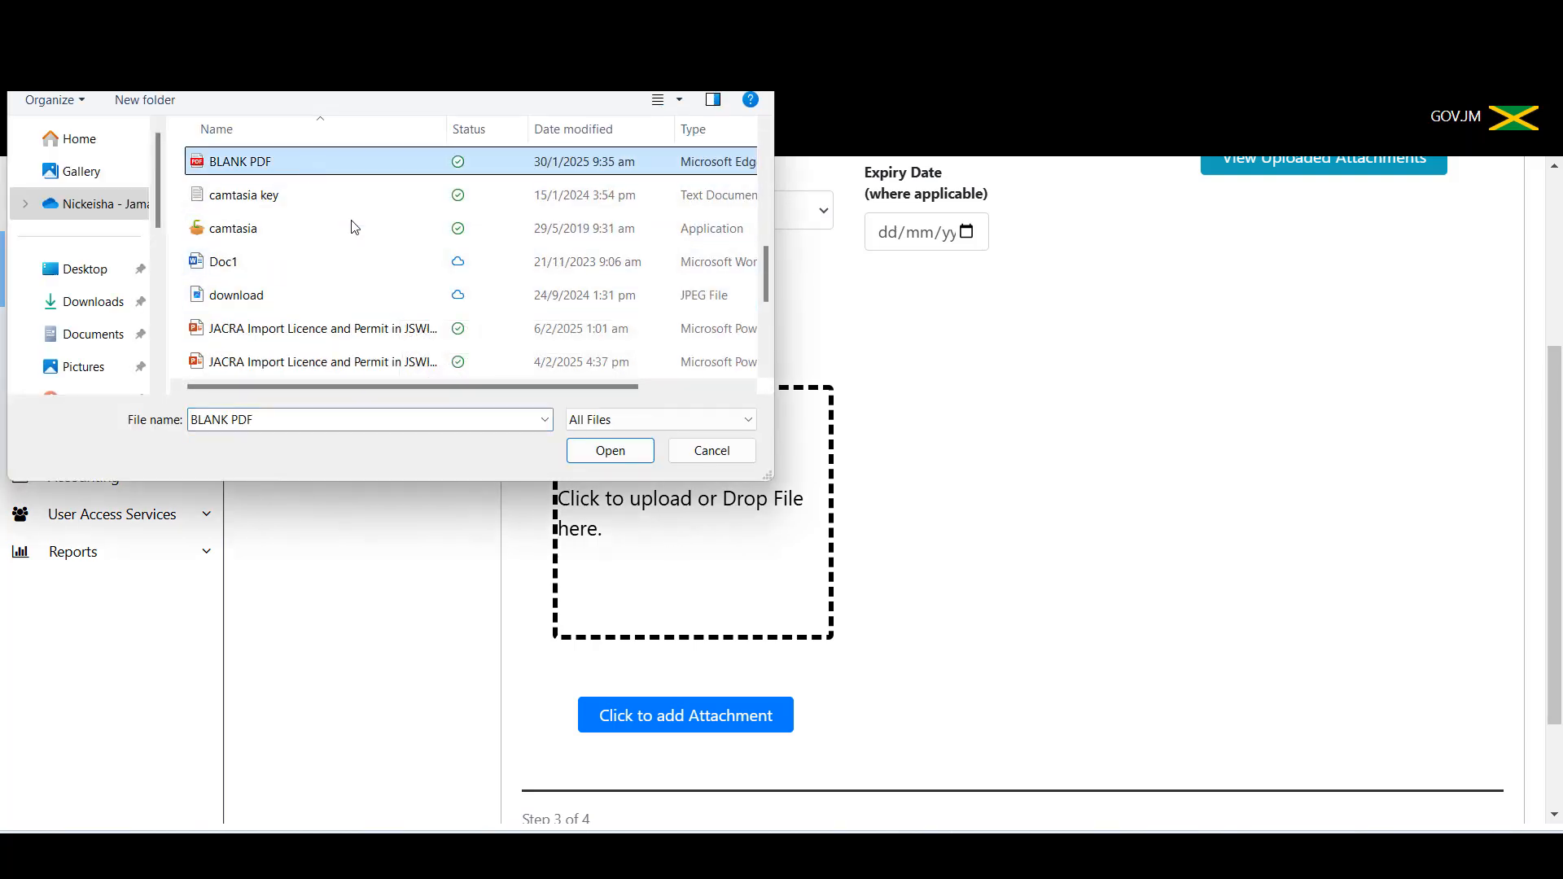
pyautogui.click(584, 456)
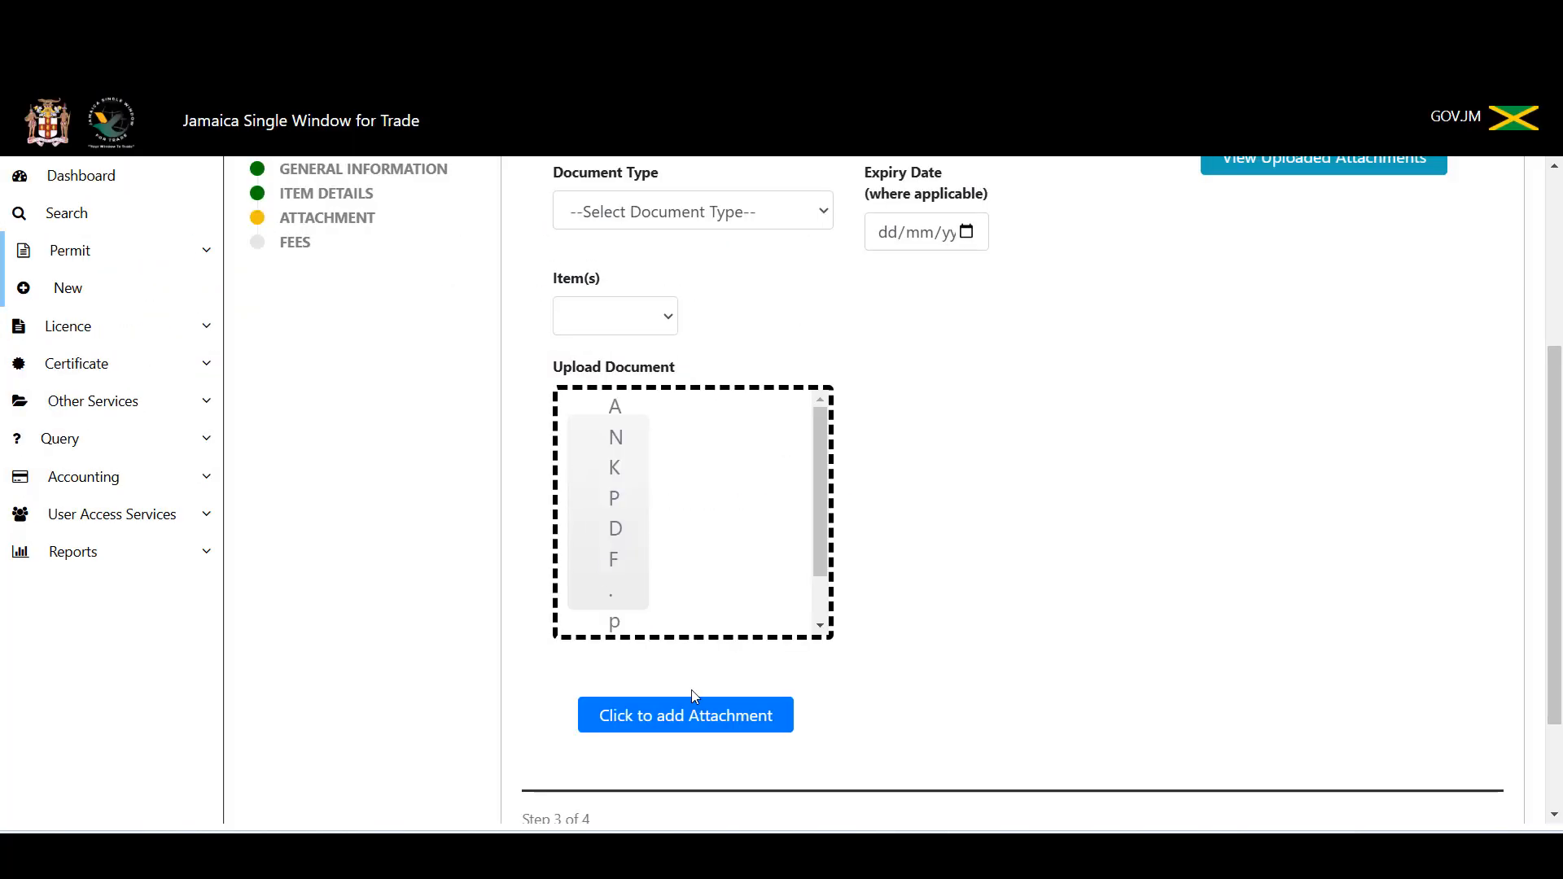
pyautogui.click(688, 723)
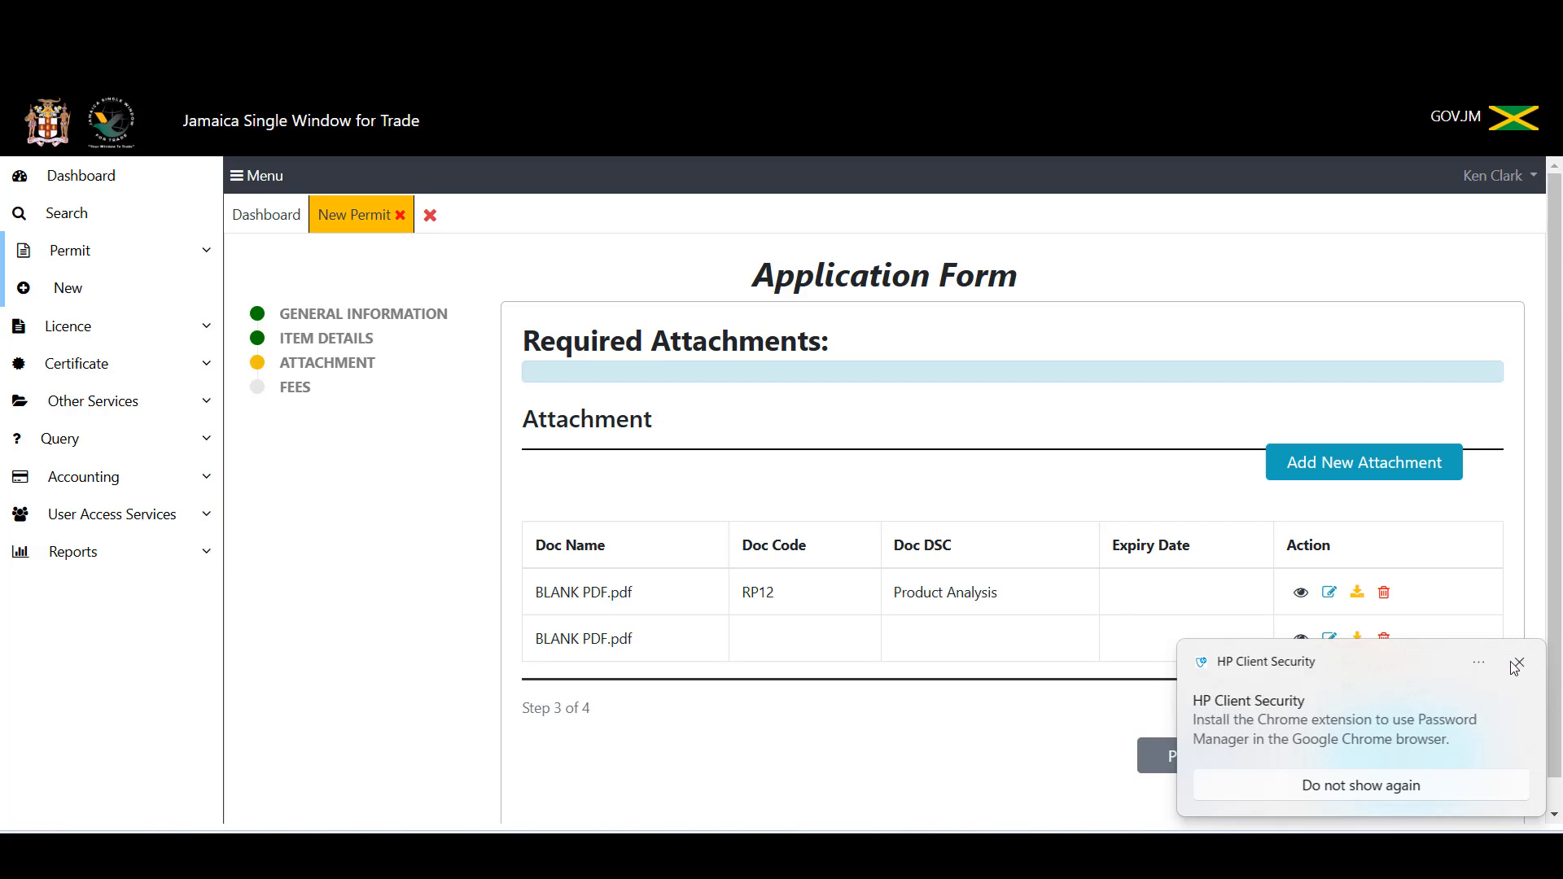
# Step: Dismiss the security pop-up and acknowledge the over-10MB upload failure
pyautogui.click(1519, 666)
pyautogui.click(1384, 638)
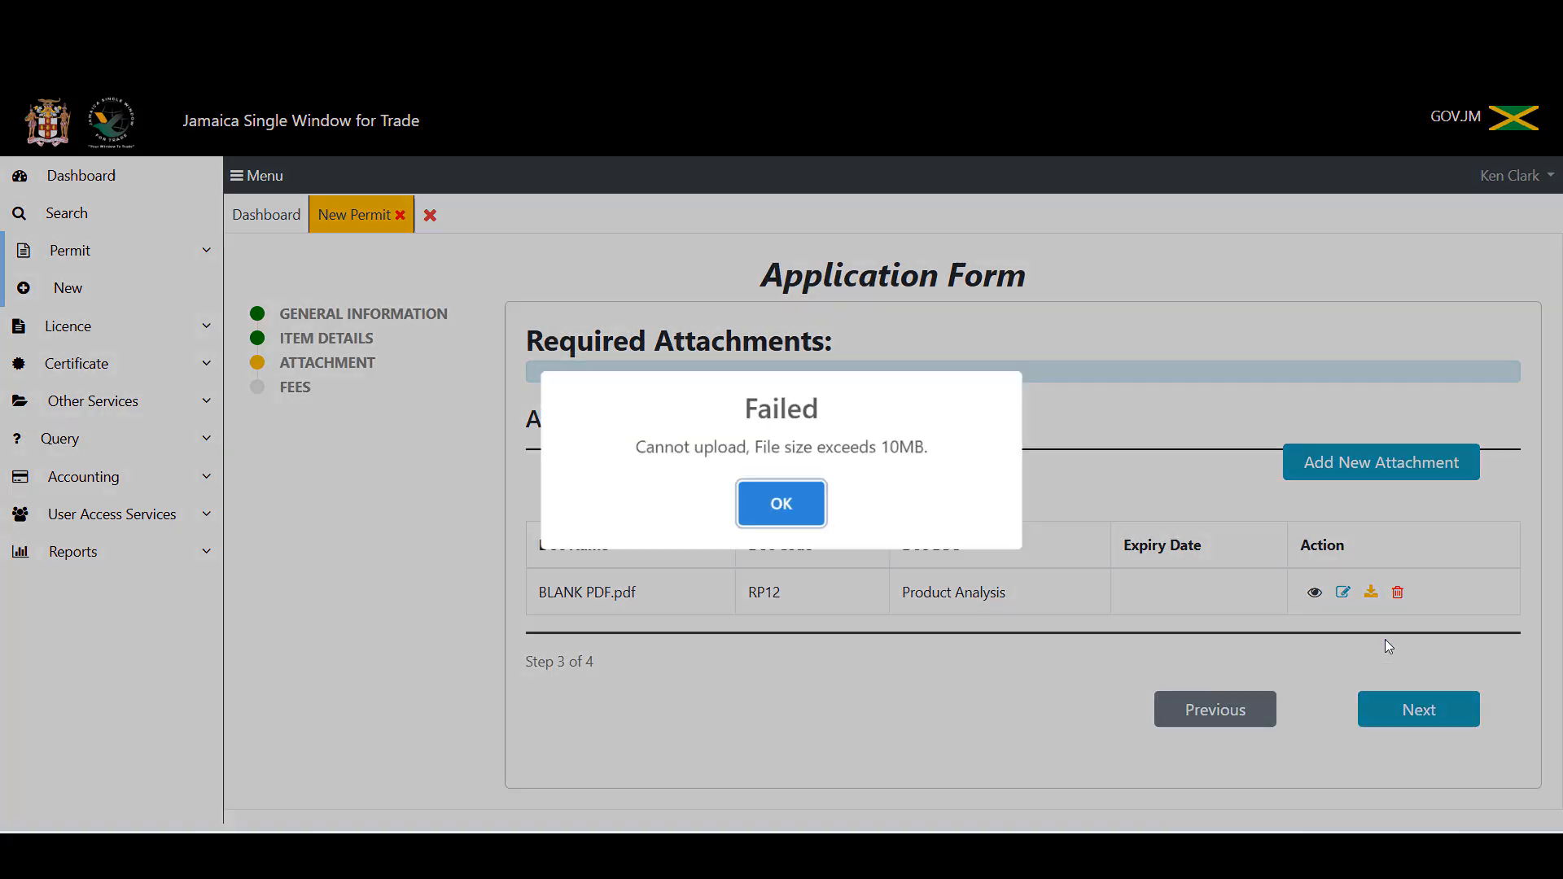
pyautogui.click(776, 514)
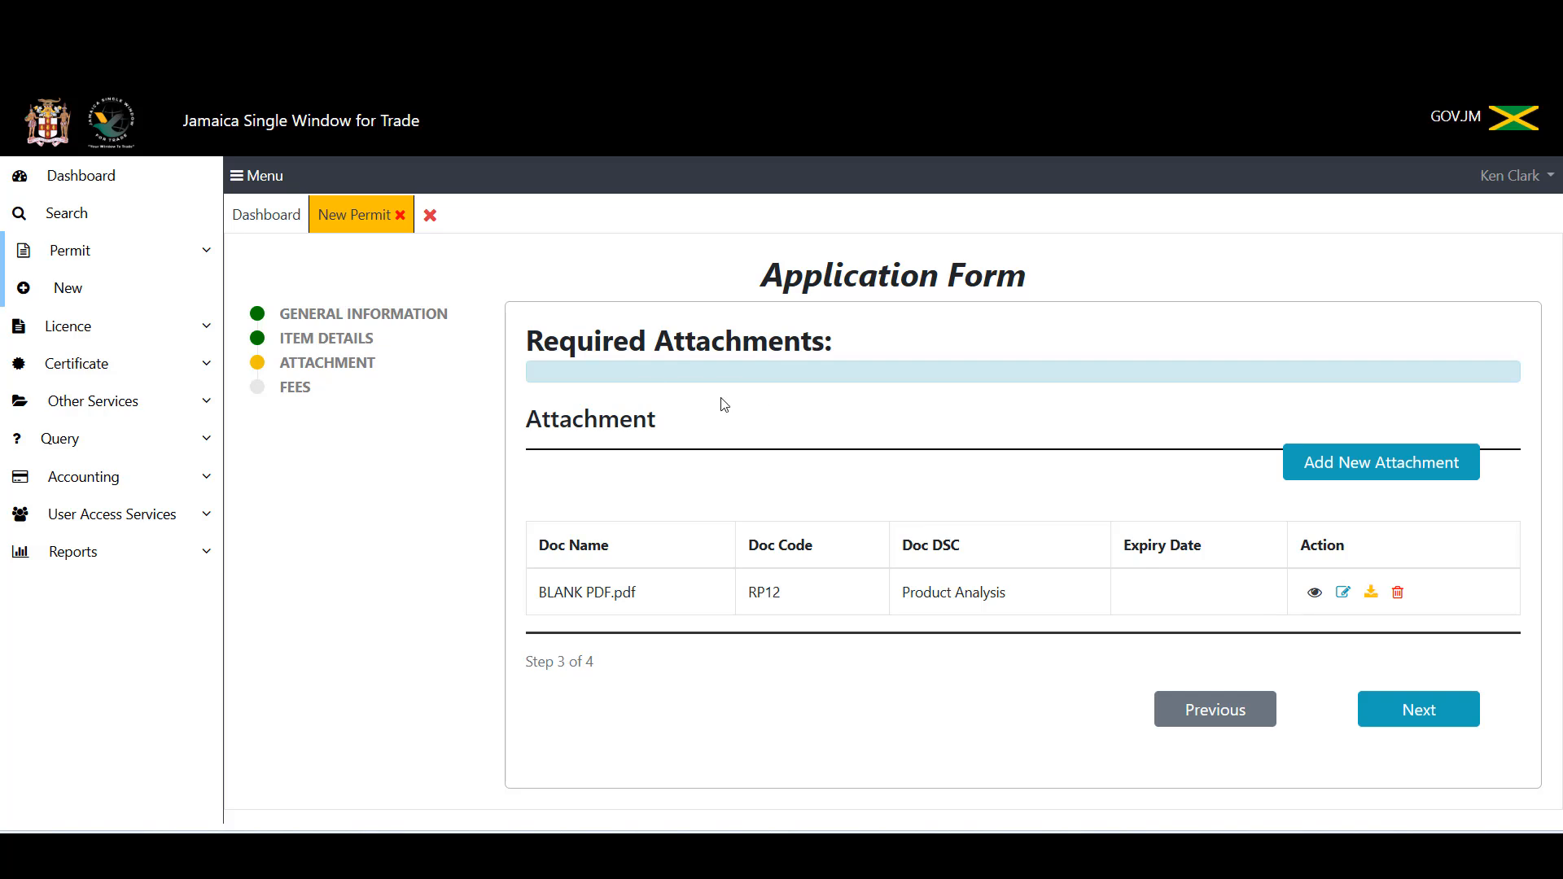
# Step: Move to the Fees step, accept the successful verification, and store the J$ 2,500.00 application
pyautogui.click(1389, 710)
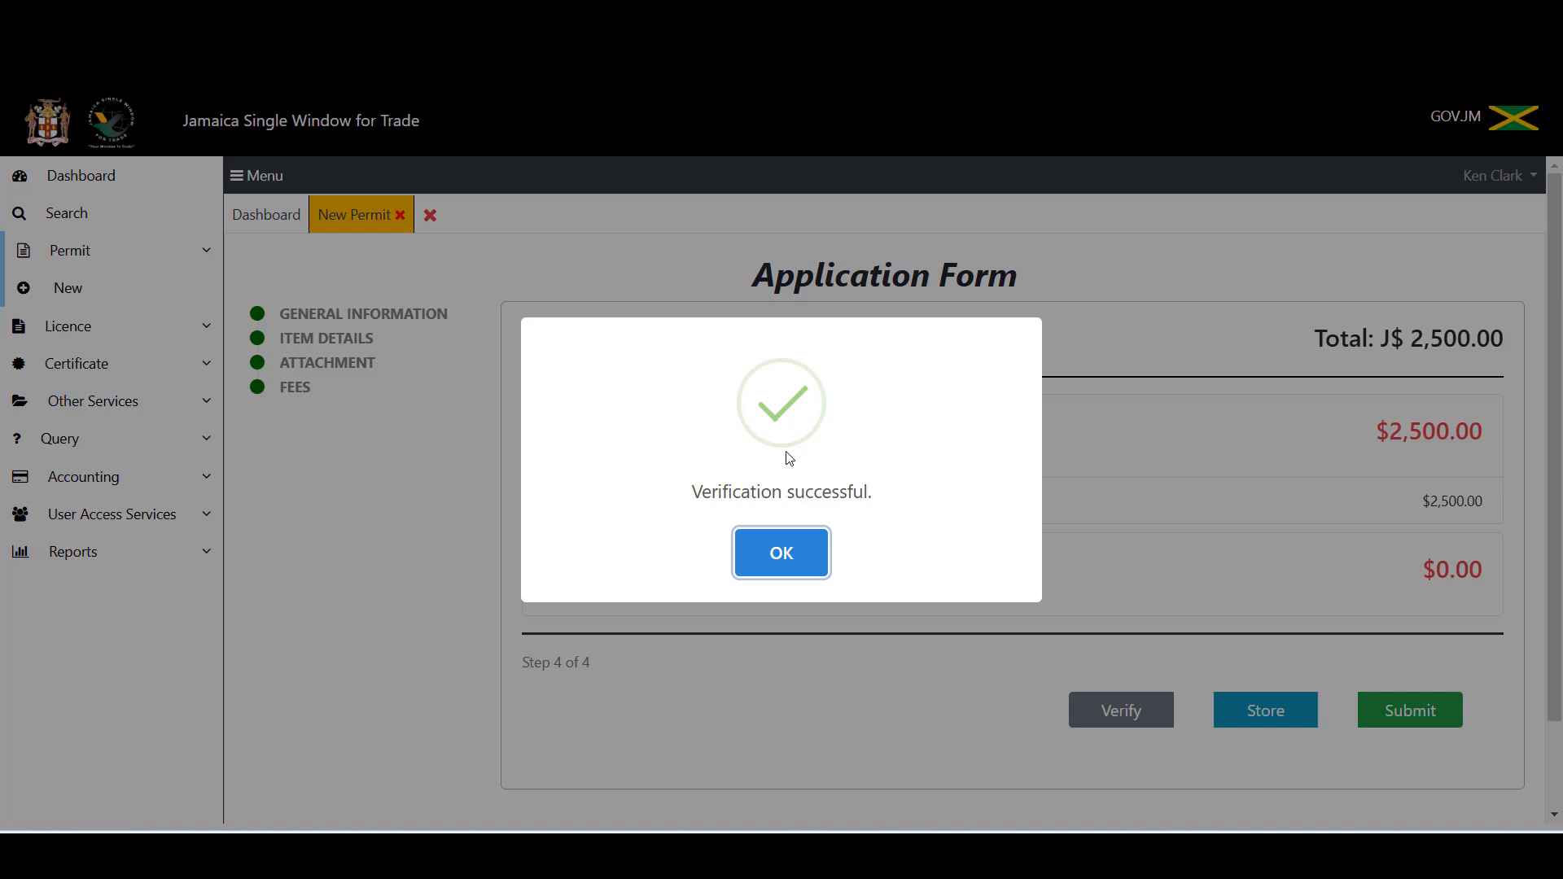
pyautogui.click(785, 551)
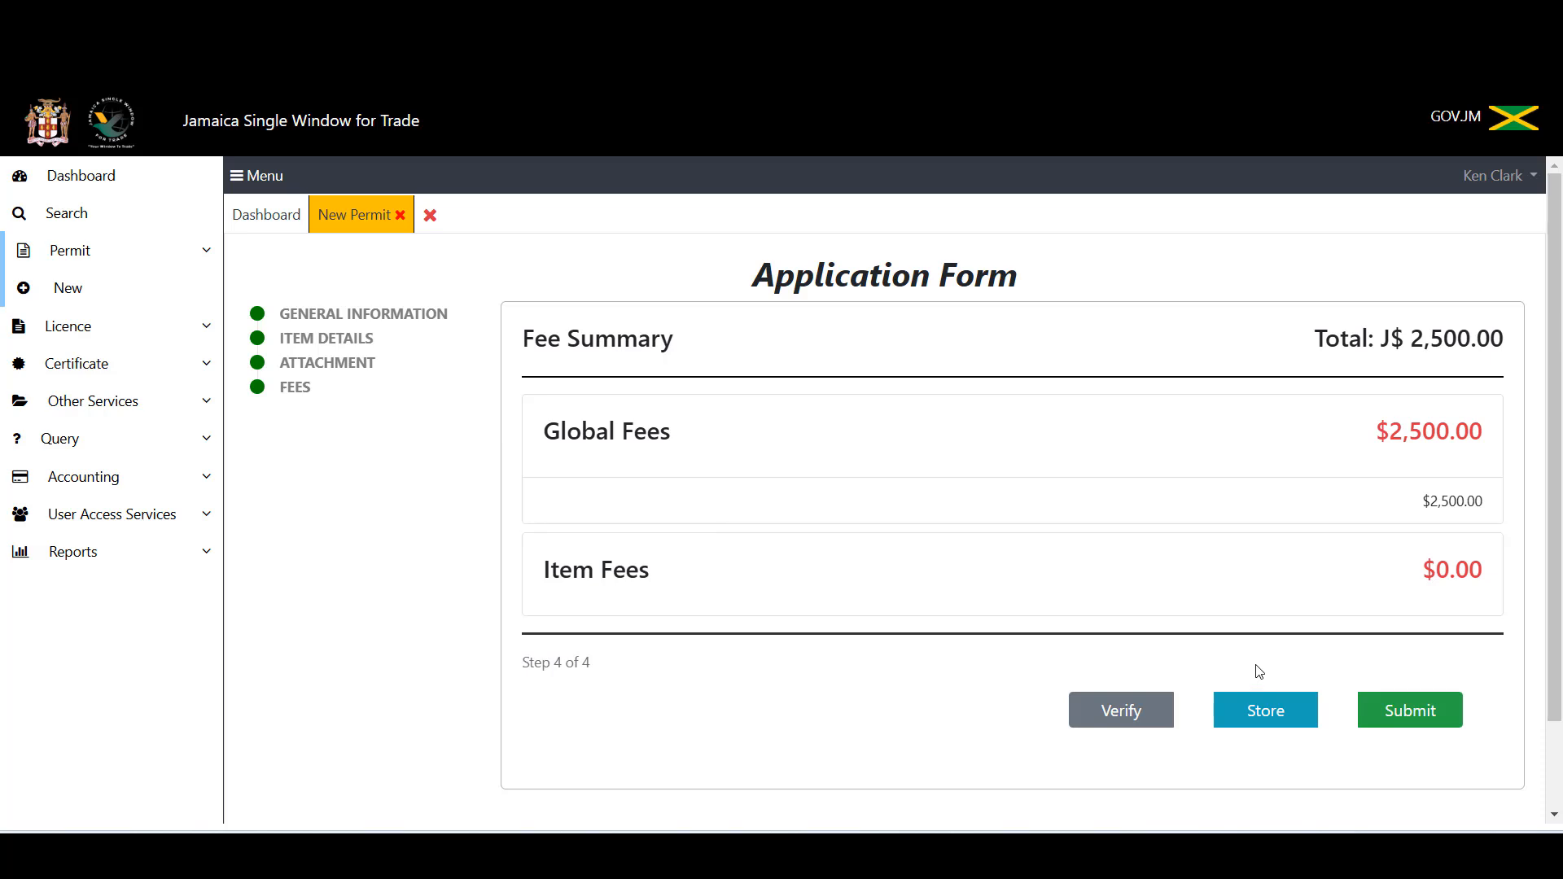
pyautogui.click(1283, 728)
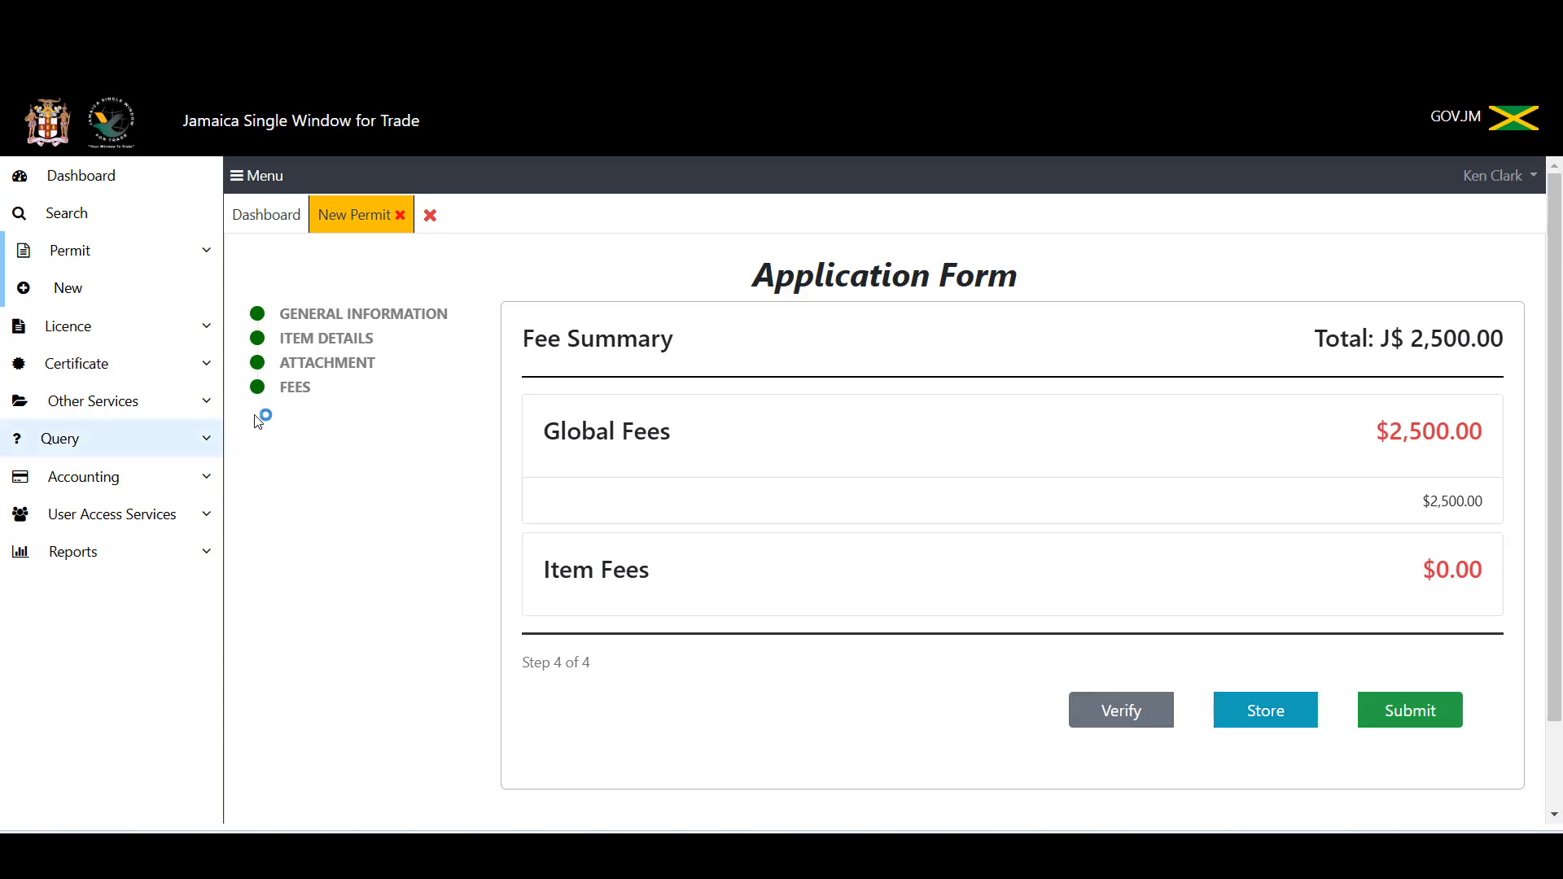
pyautogui.click(320, 345)
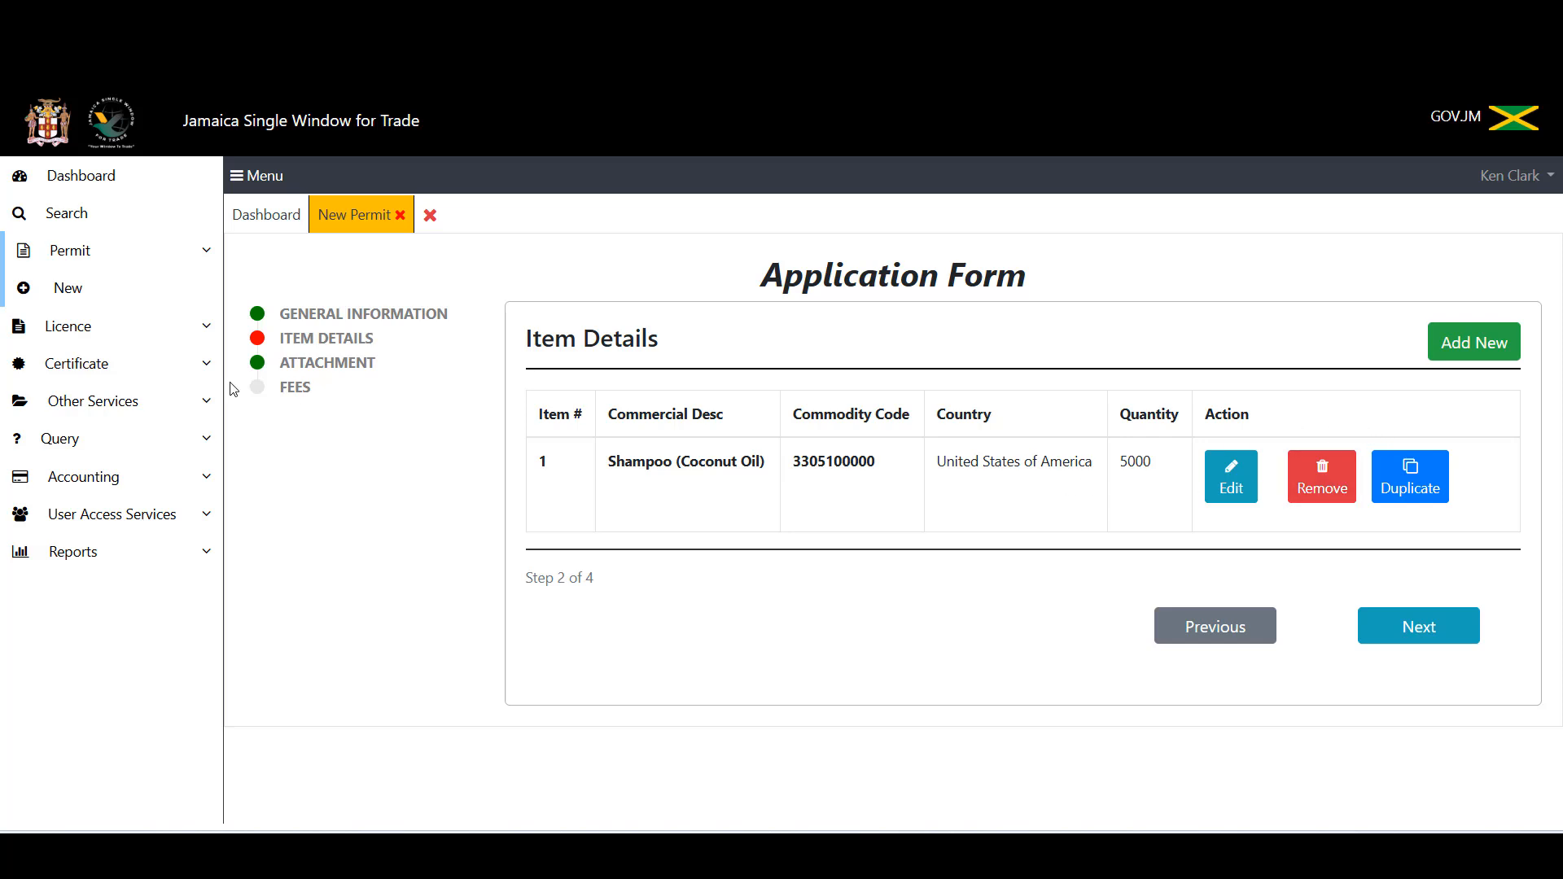
pyautogui.click(293, 395)
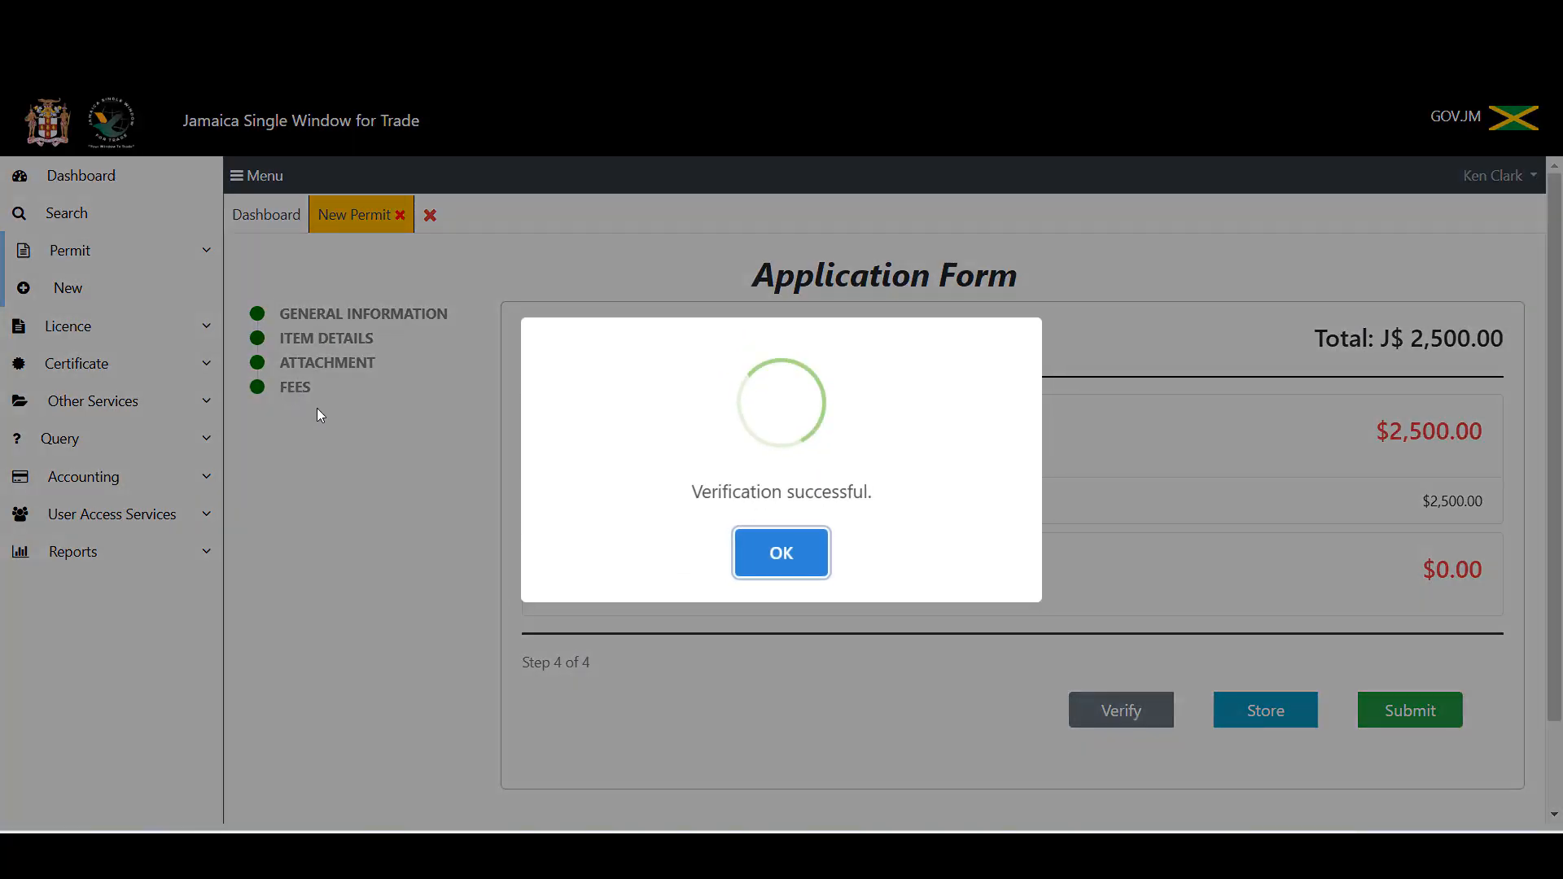
pyautogui.click(812, 562)
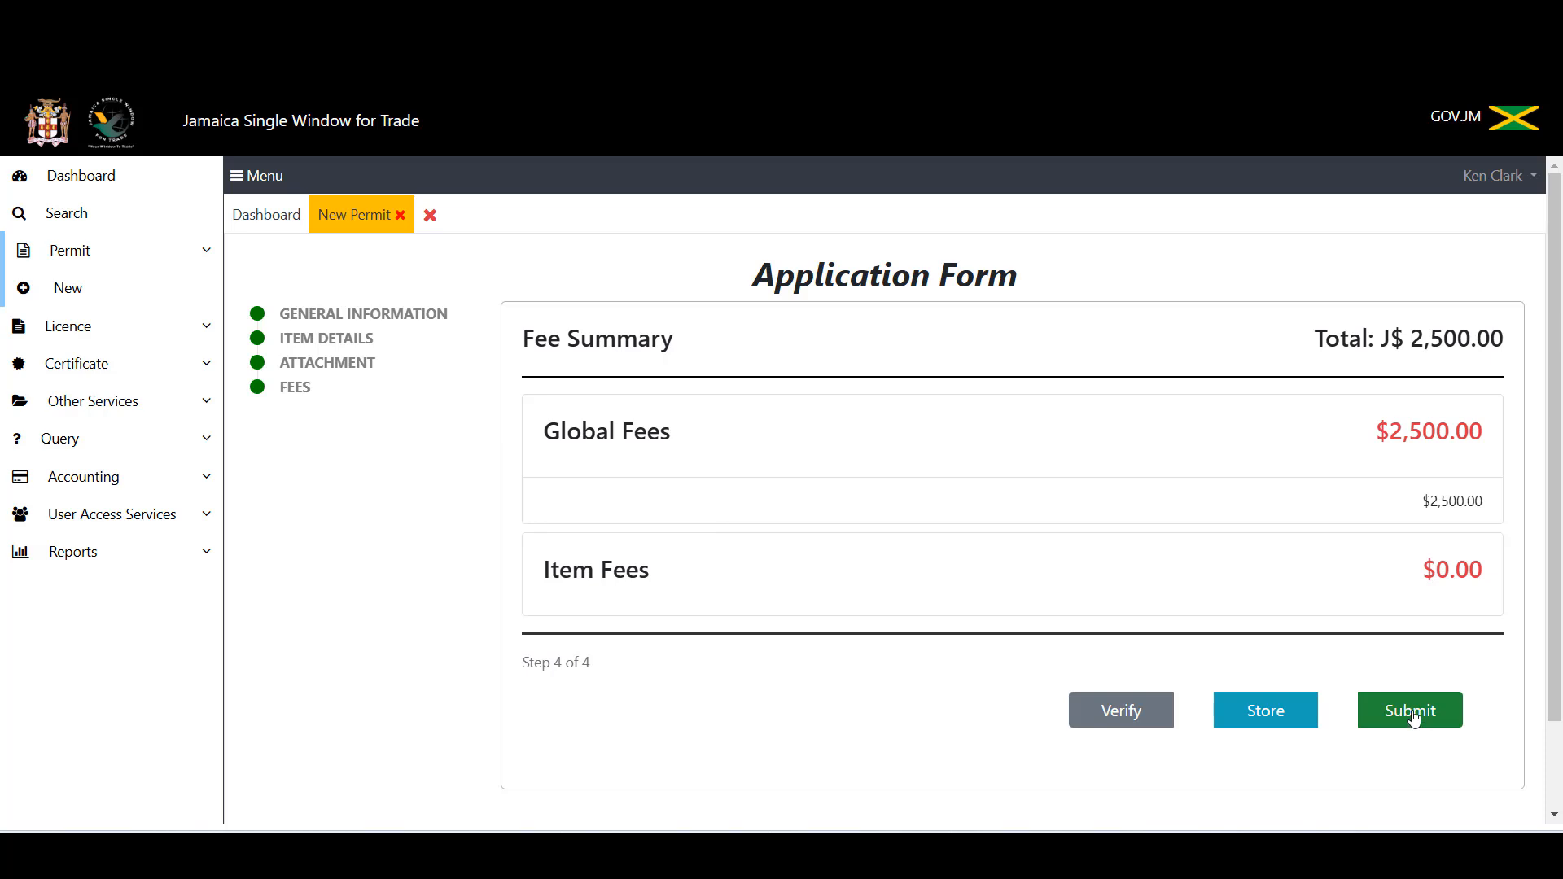
# Step: Submit the shampoo import permit application and close the submission confirmation
pyautogui.click(1413, 716)
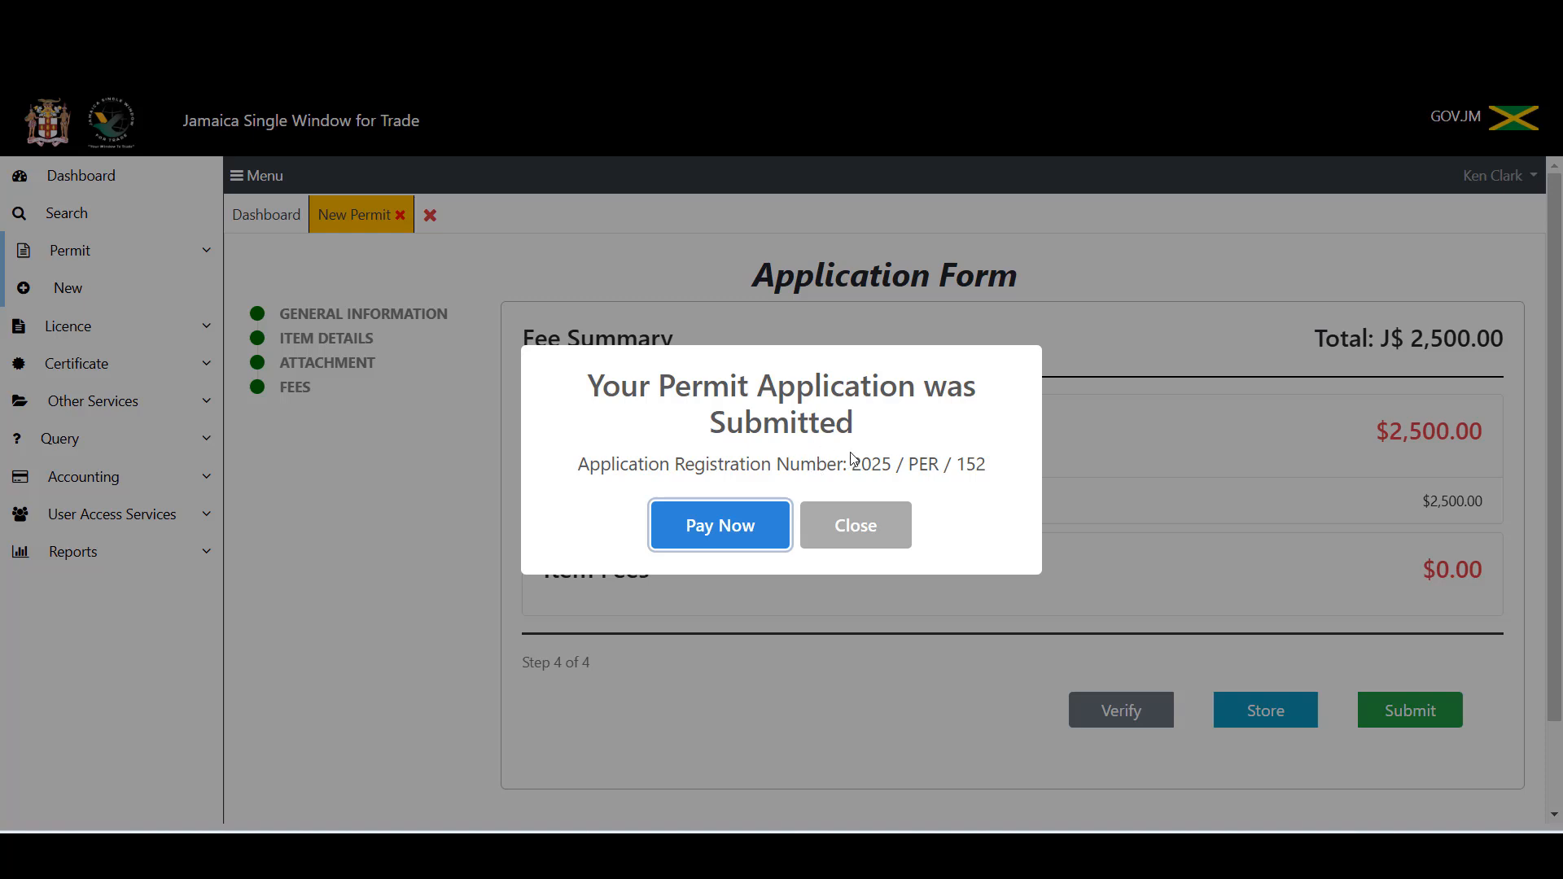
pyautogui.click(851, 530)
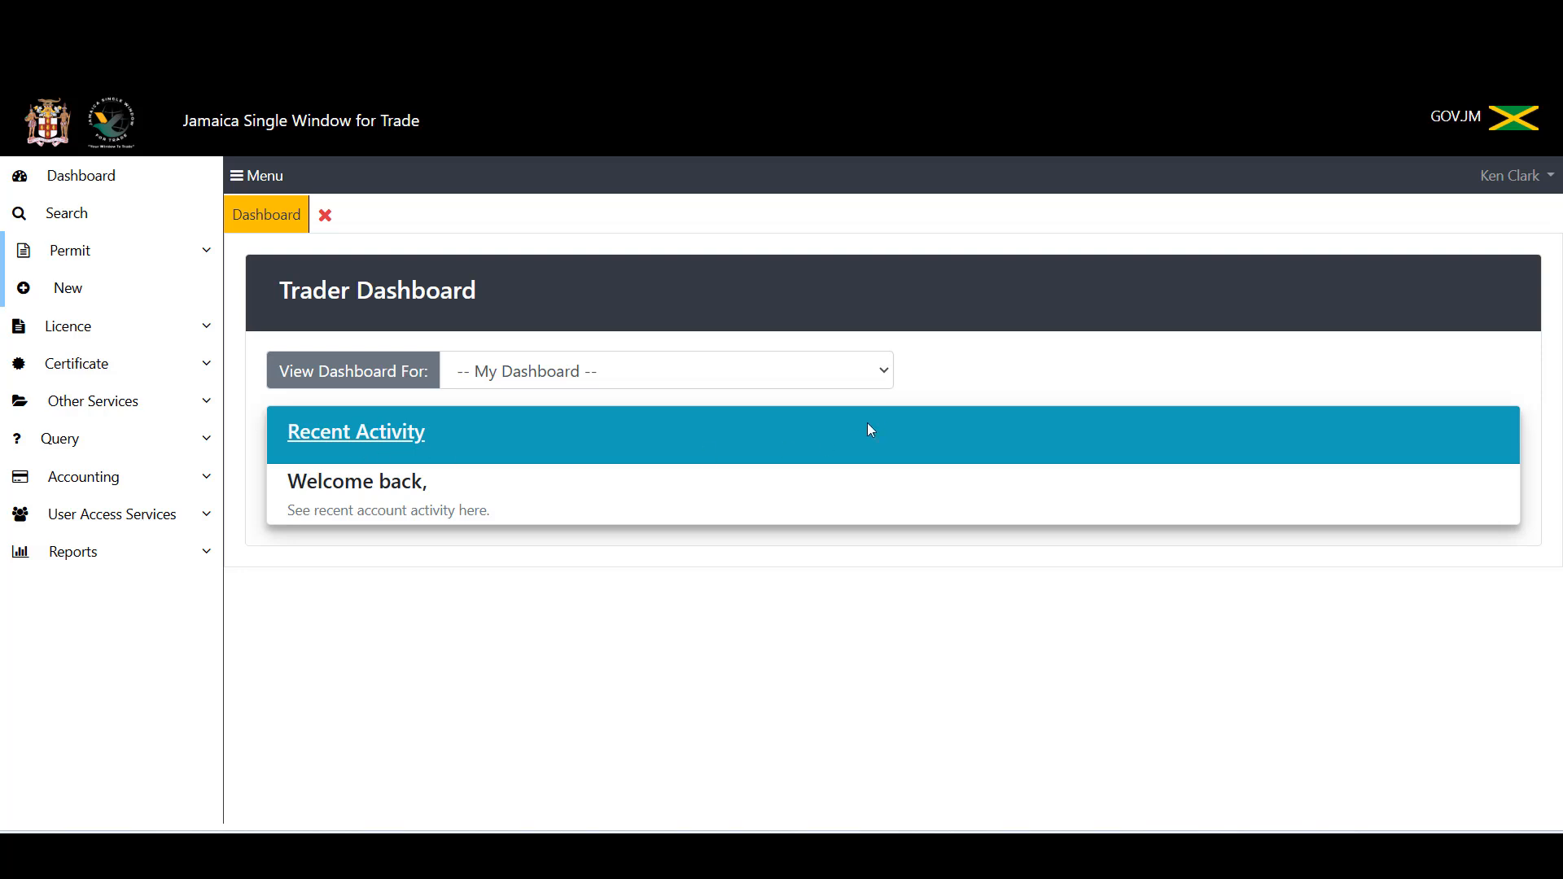
# Step: Switch the dashboard to Healthy Foods Ltd and search permits for year 2025, registration number 152
pyautogui.click(888, 371)
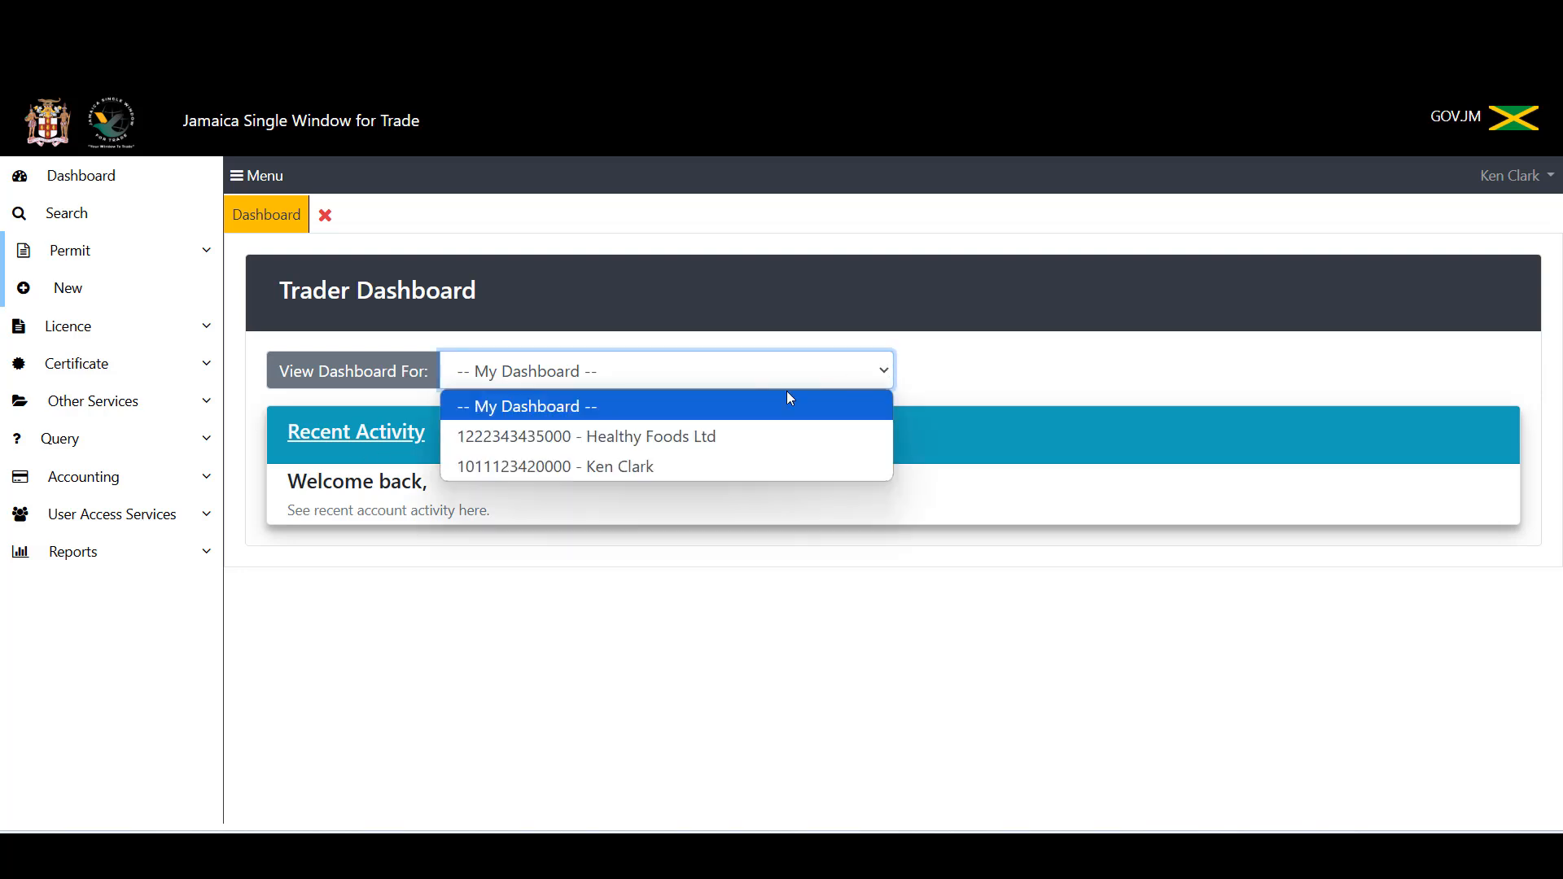
pyautogui.click(690, 446)
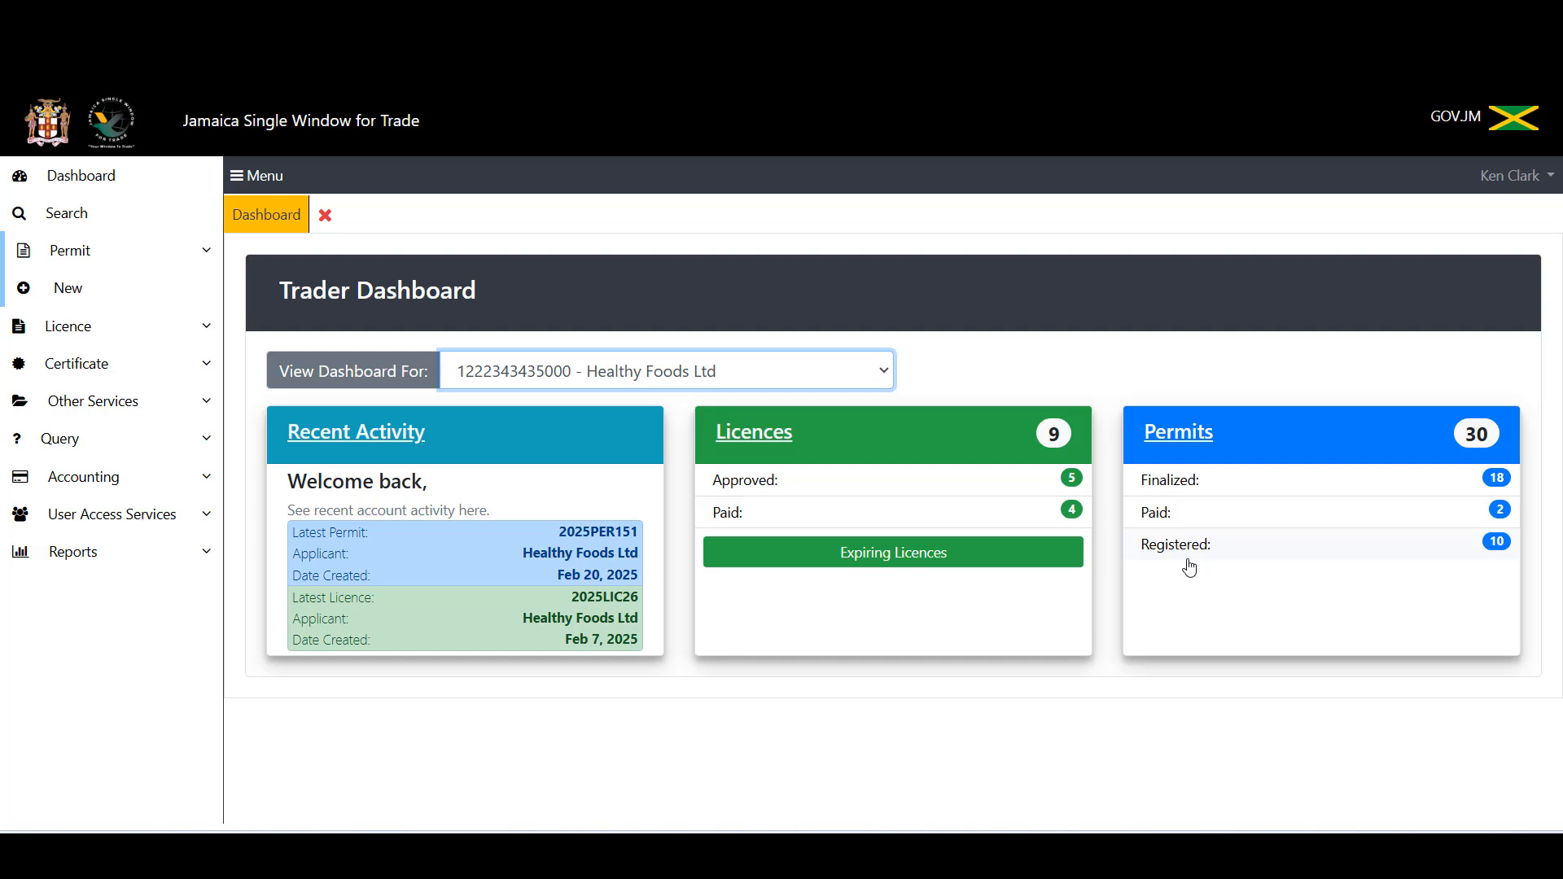
pyautogui.click(87, 220)
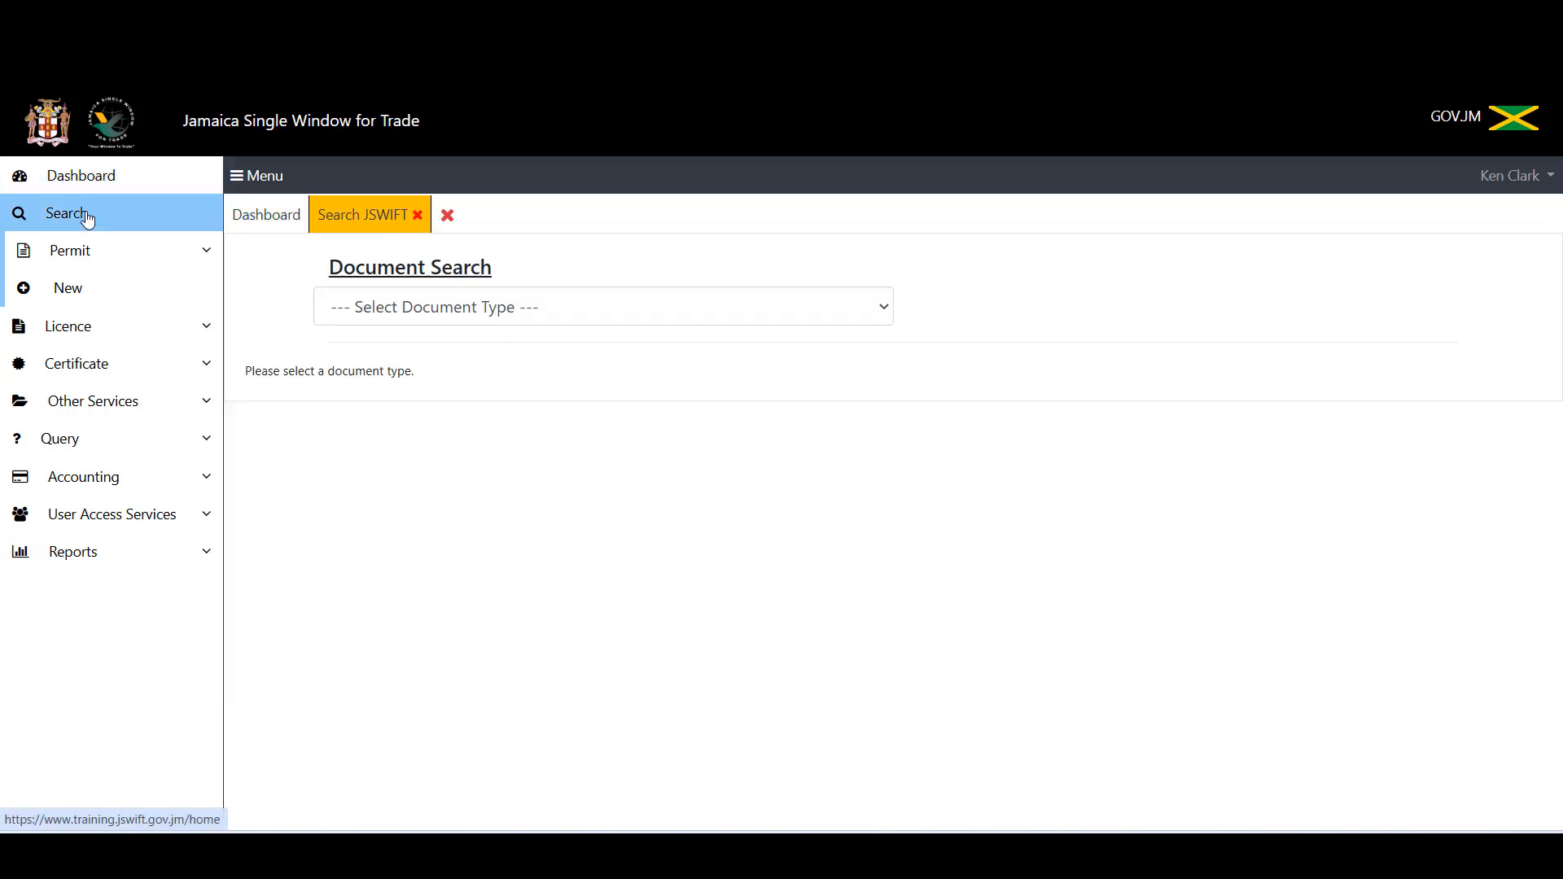
pyautogui.click(434, 315)
pyautogui.click(431, 403)
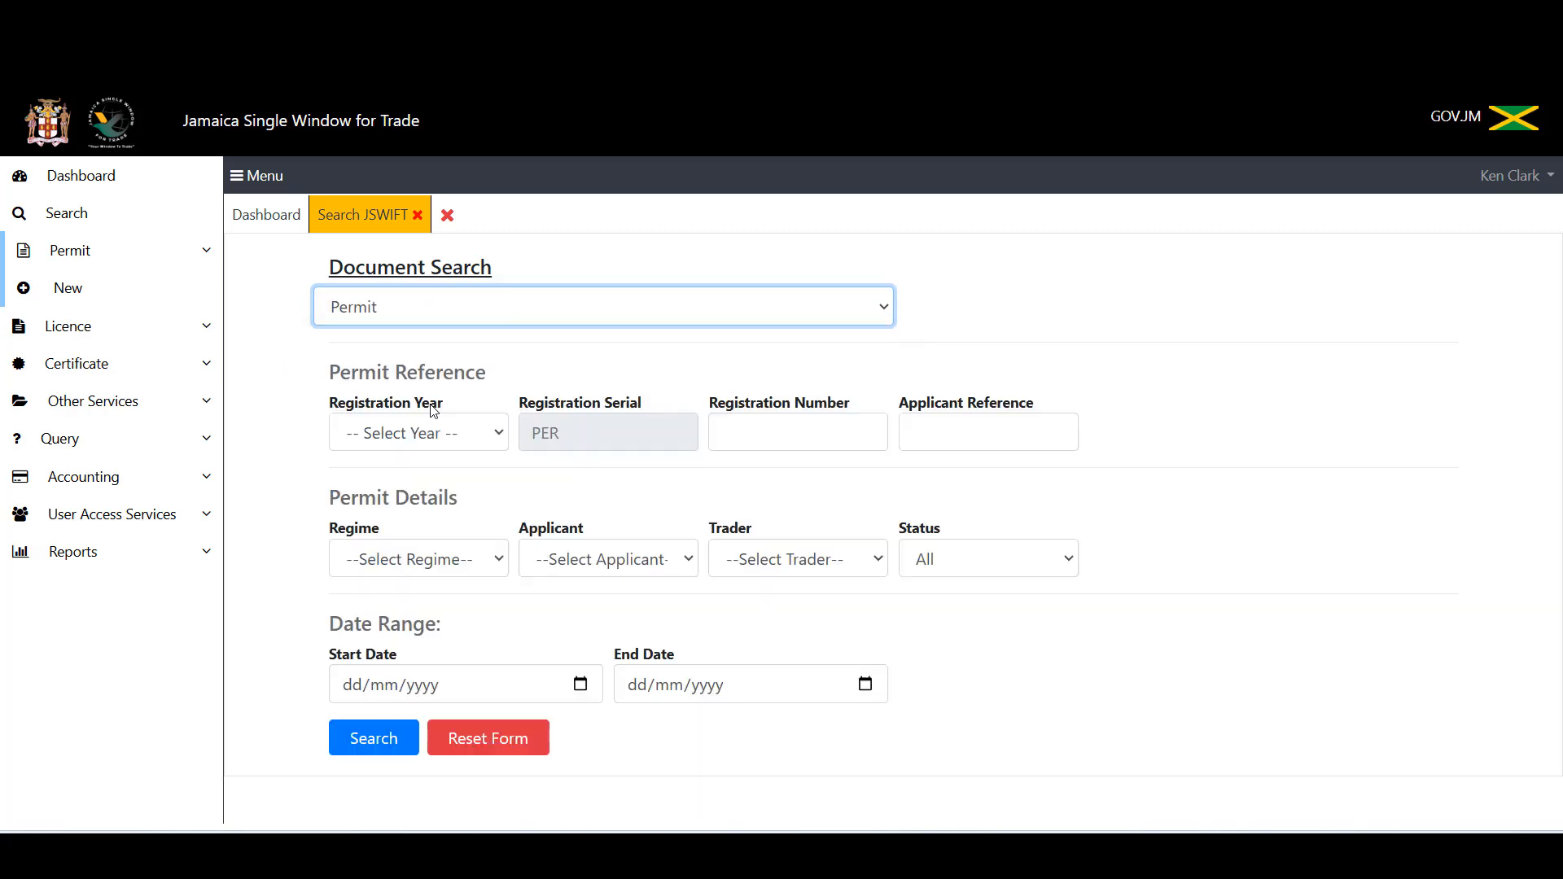
pyautogui.click(463, 440)
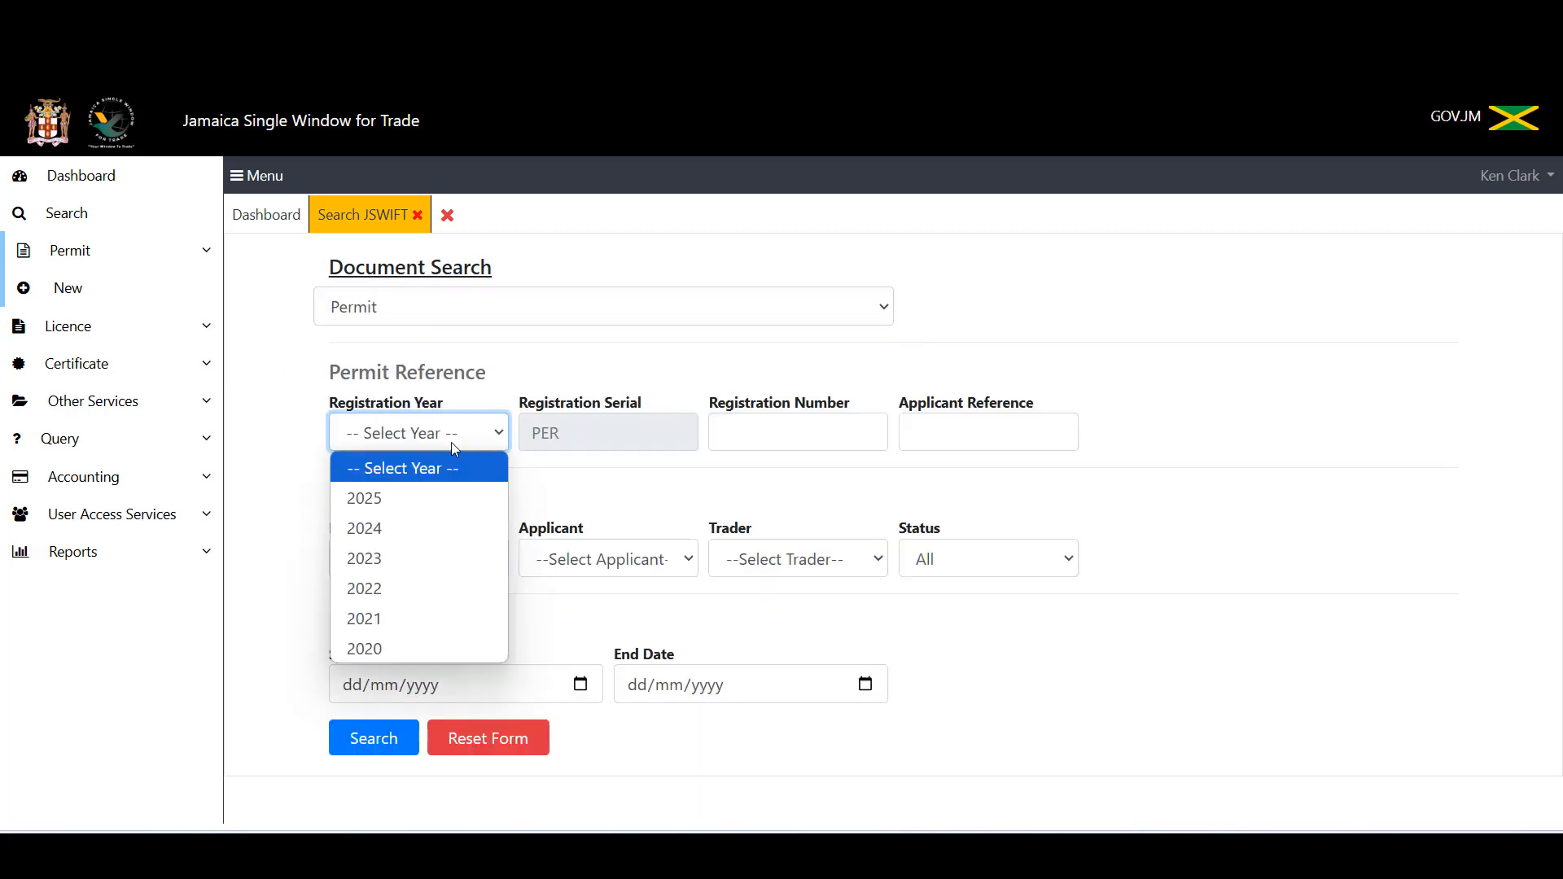
pyautogui.click(429, 498)
pyautogui.click(762, 428)
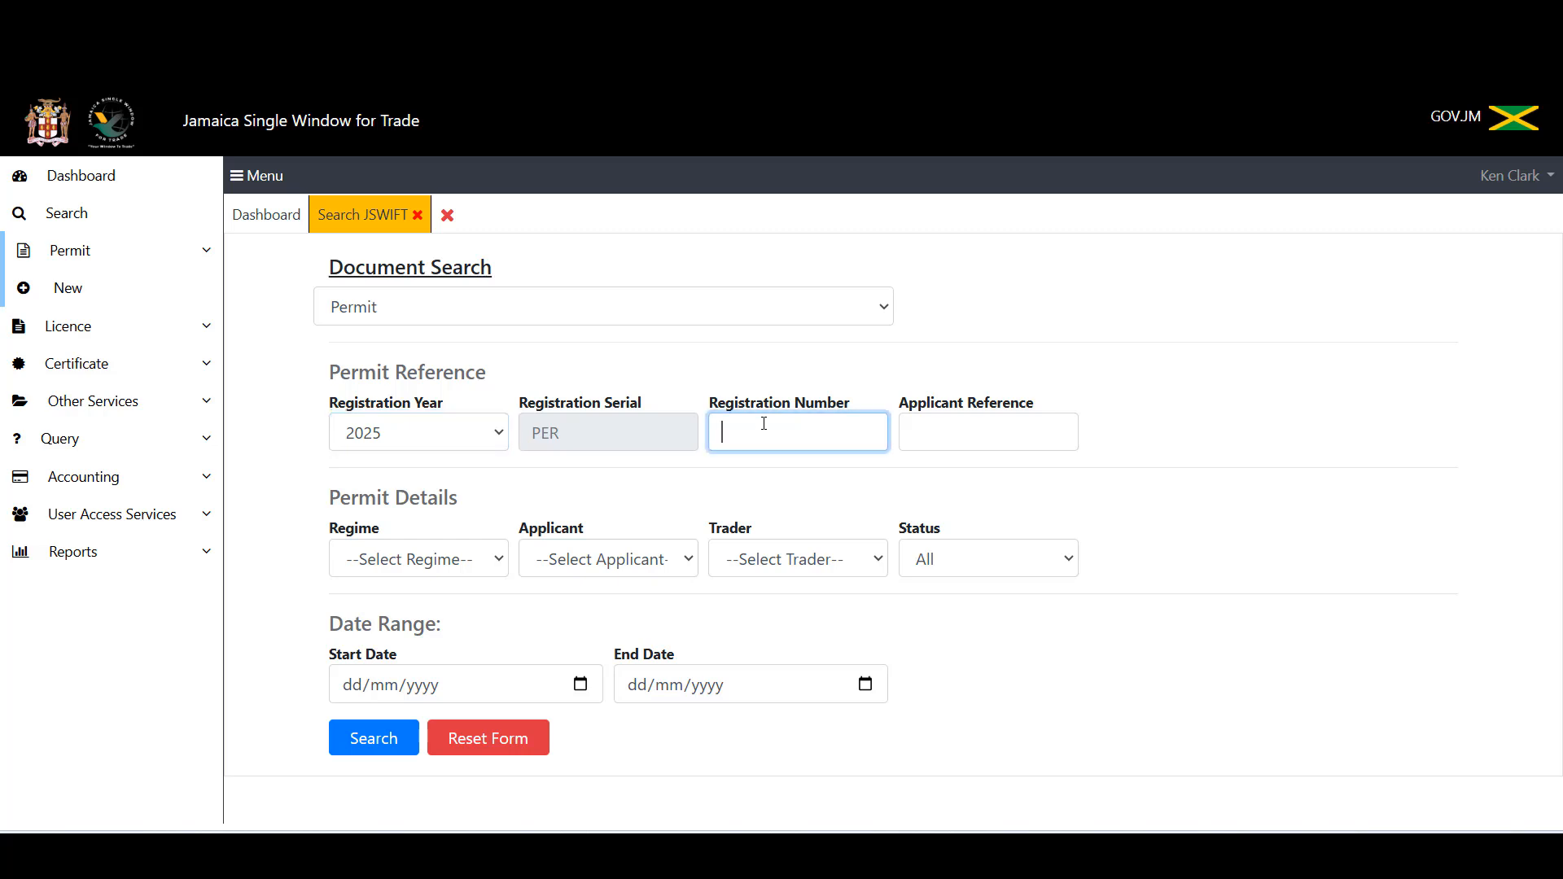
pyautogui.write('152')
pyautogui.click(364, 744)
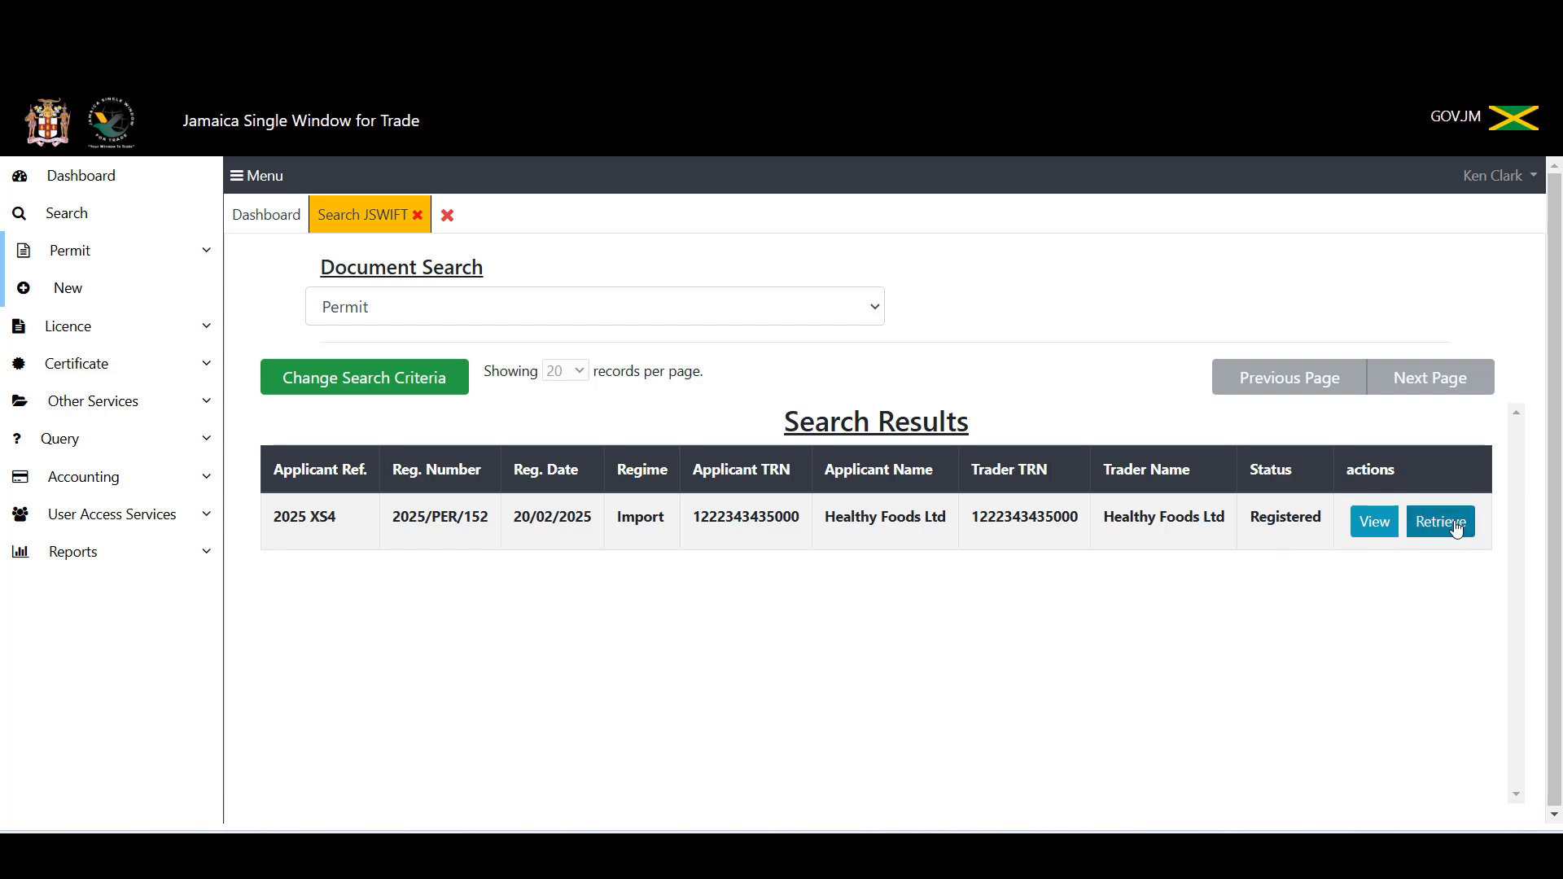
# Step: Open permit 2025/PER/152, verify its J$ 2,500.00 fees, and start closing its view
pyautogui.click(1421, 527)
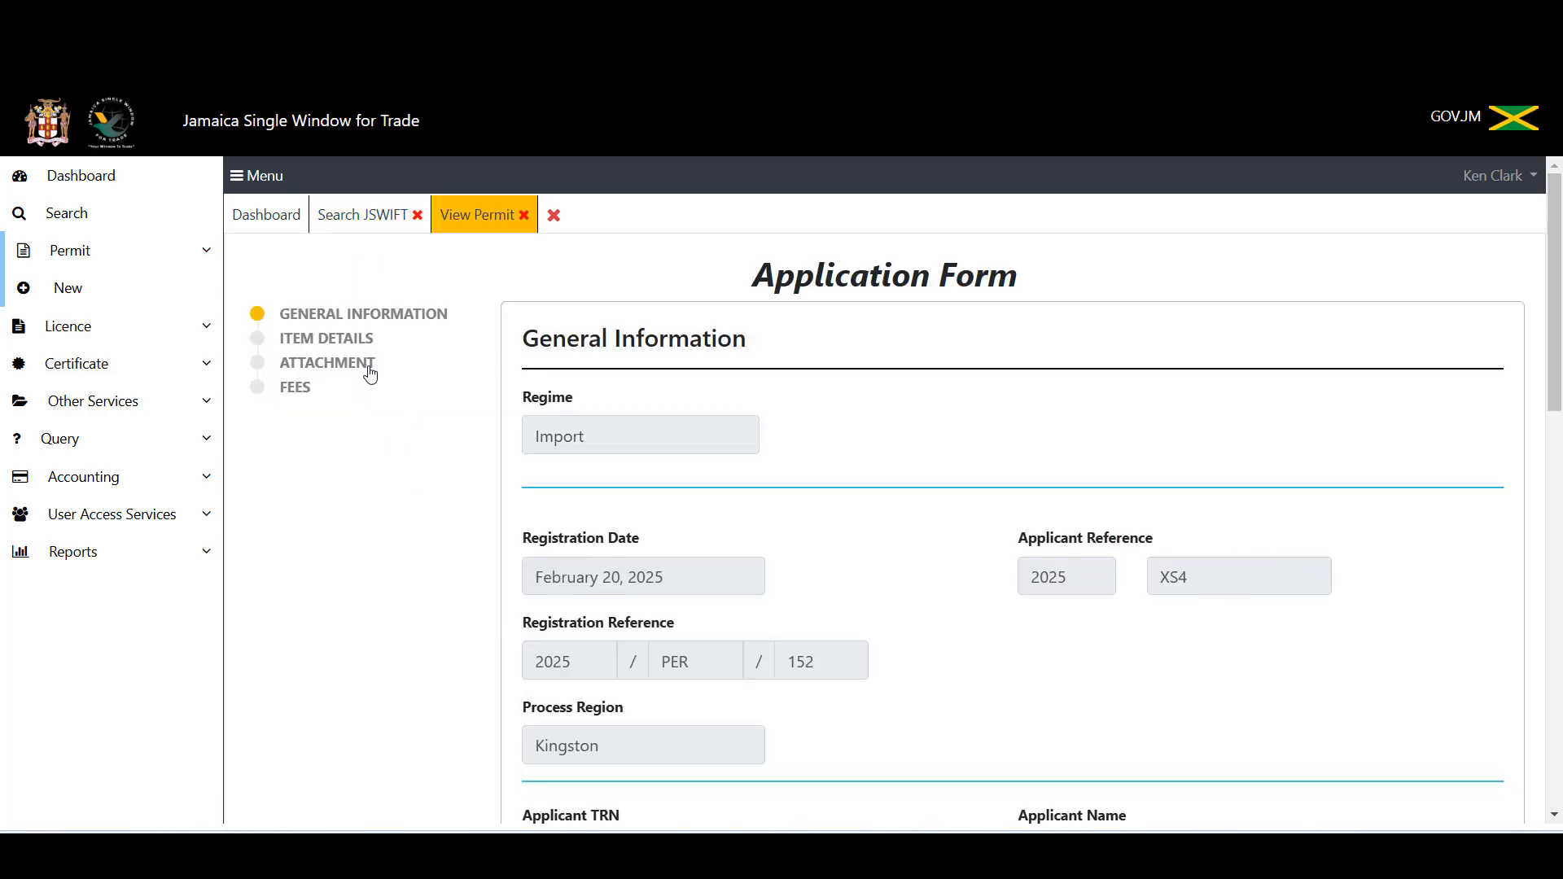
pyautogui.scroll(-3, 366, 363)
pyautogui.scroll(3, 359, 370)
pyautogui.click(321, 346)
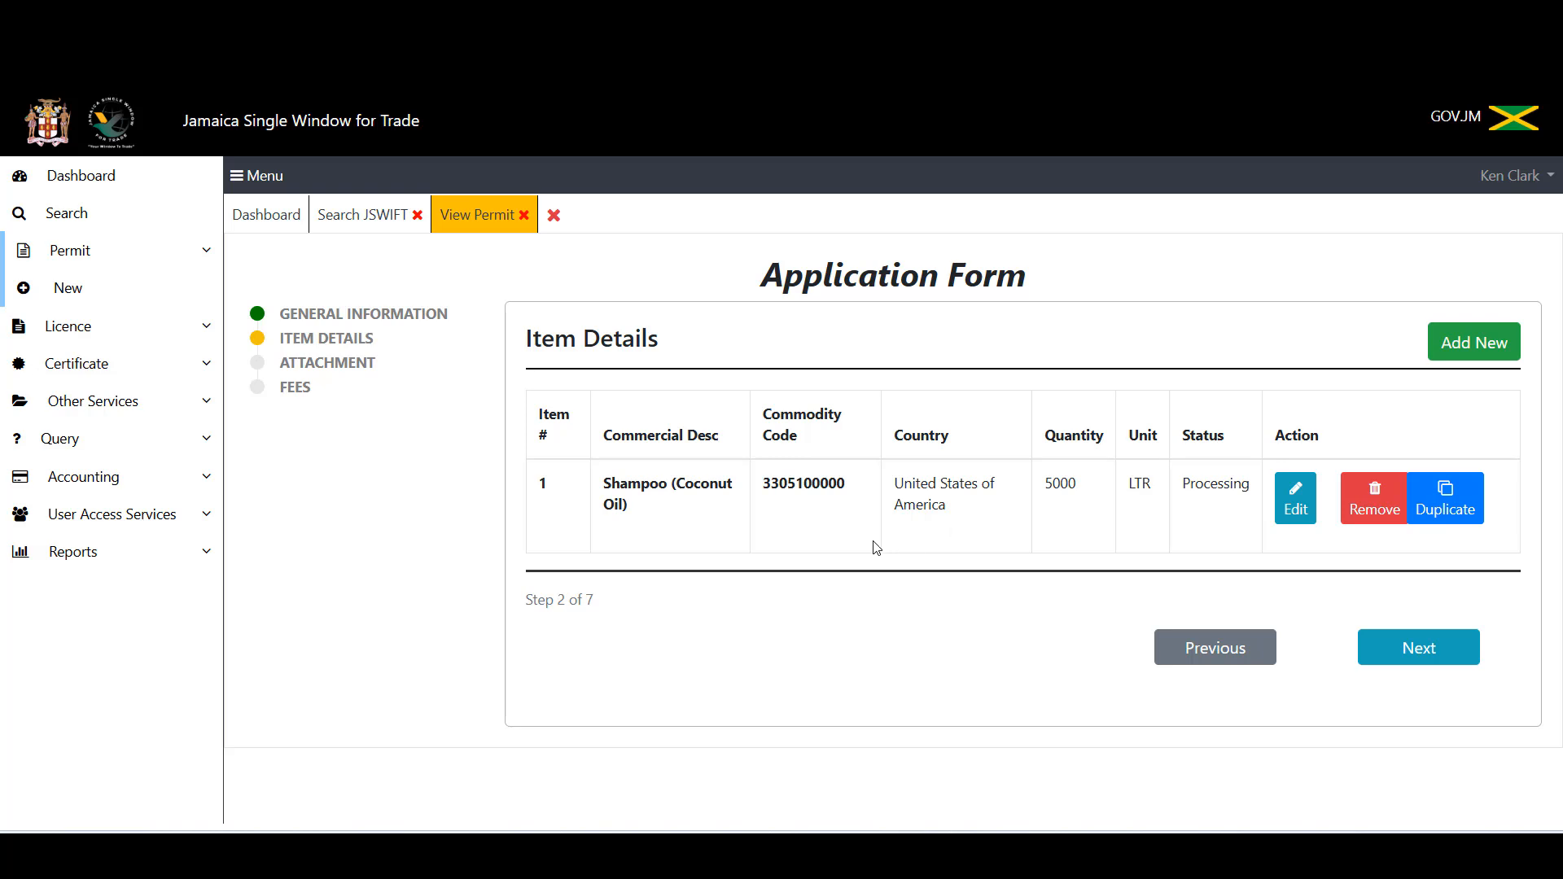
pyautogui.click(296, 388)
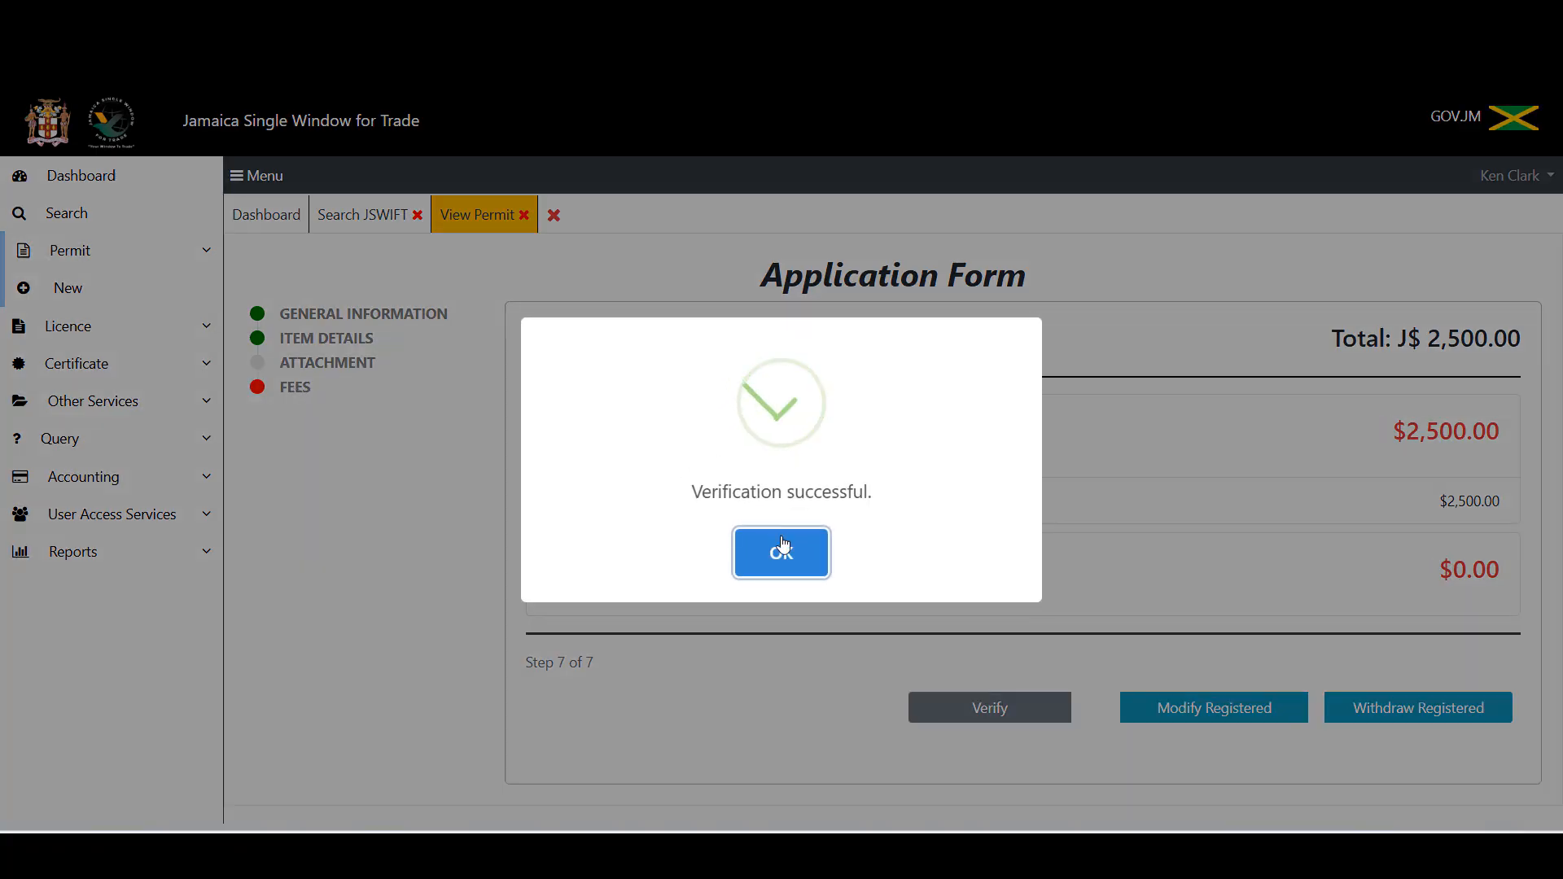
pyautogui.click(780, 561)
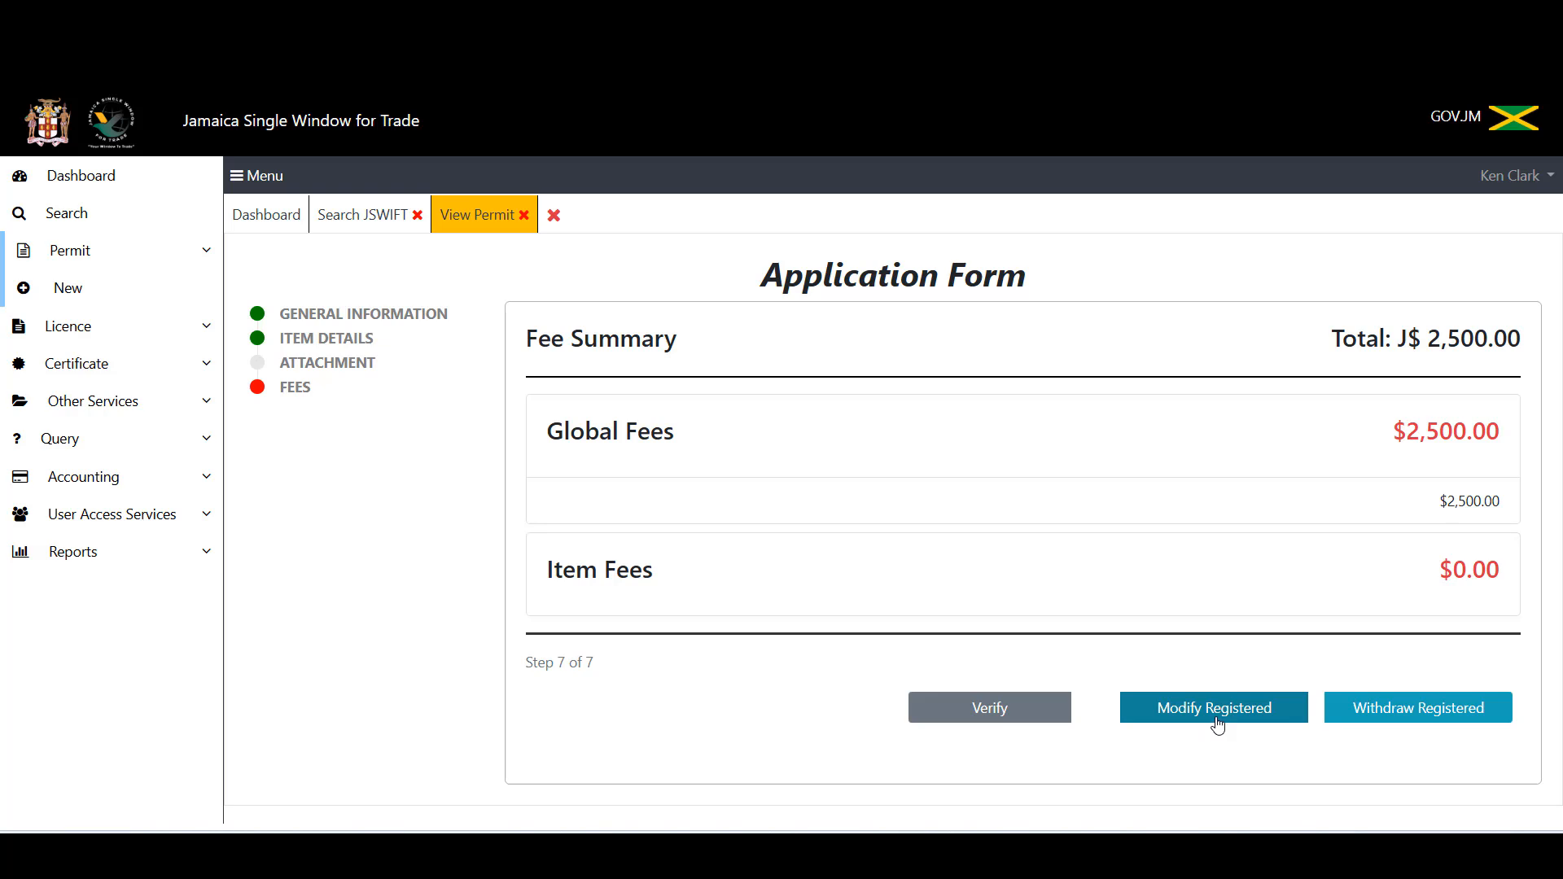
pyautogui.click(524, 216)
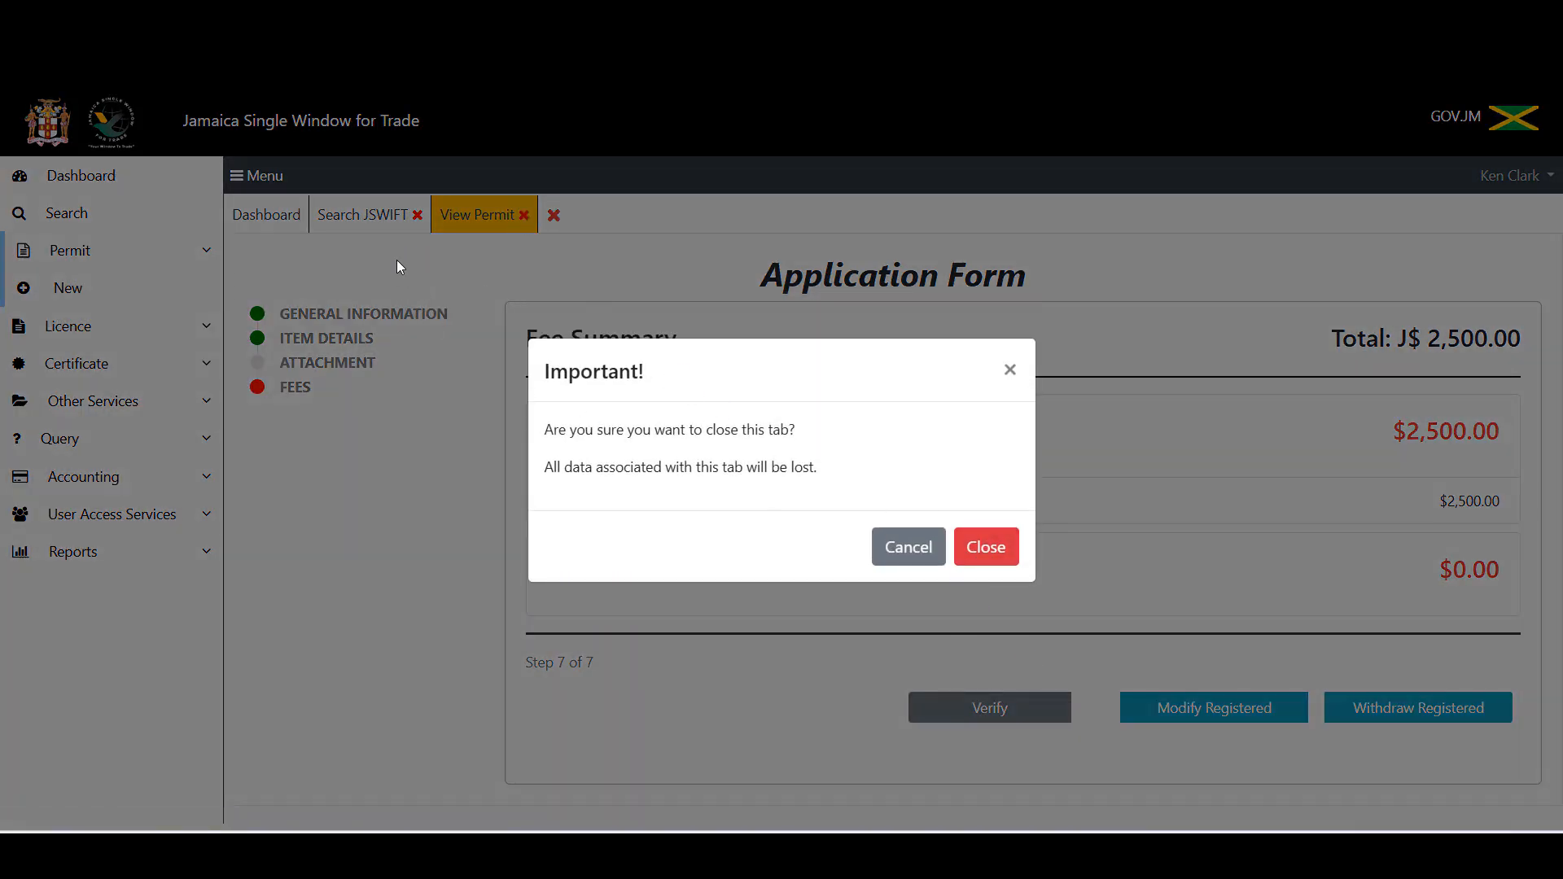
# Step: Close the permit view and rerun the permit search with the registration number cleared
pyautogui.click(987, 544)
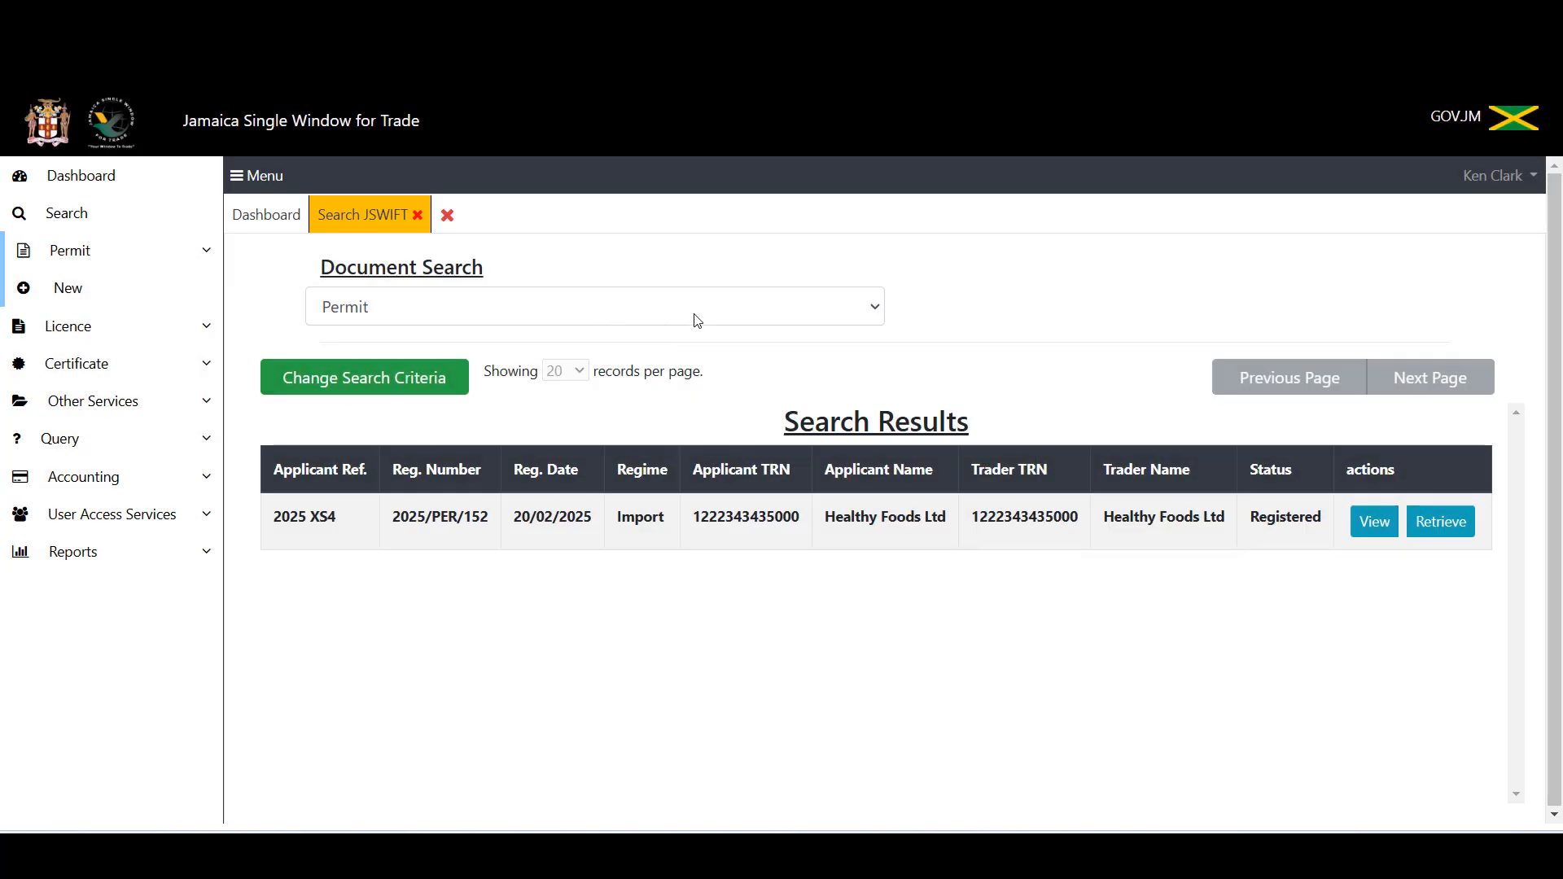
pyautogui.click(358, 391)
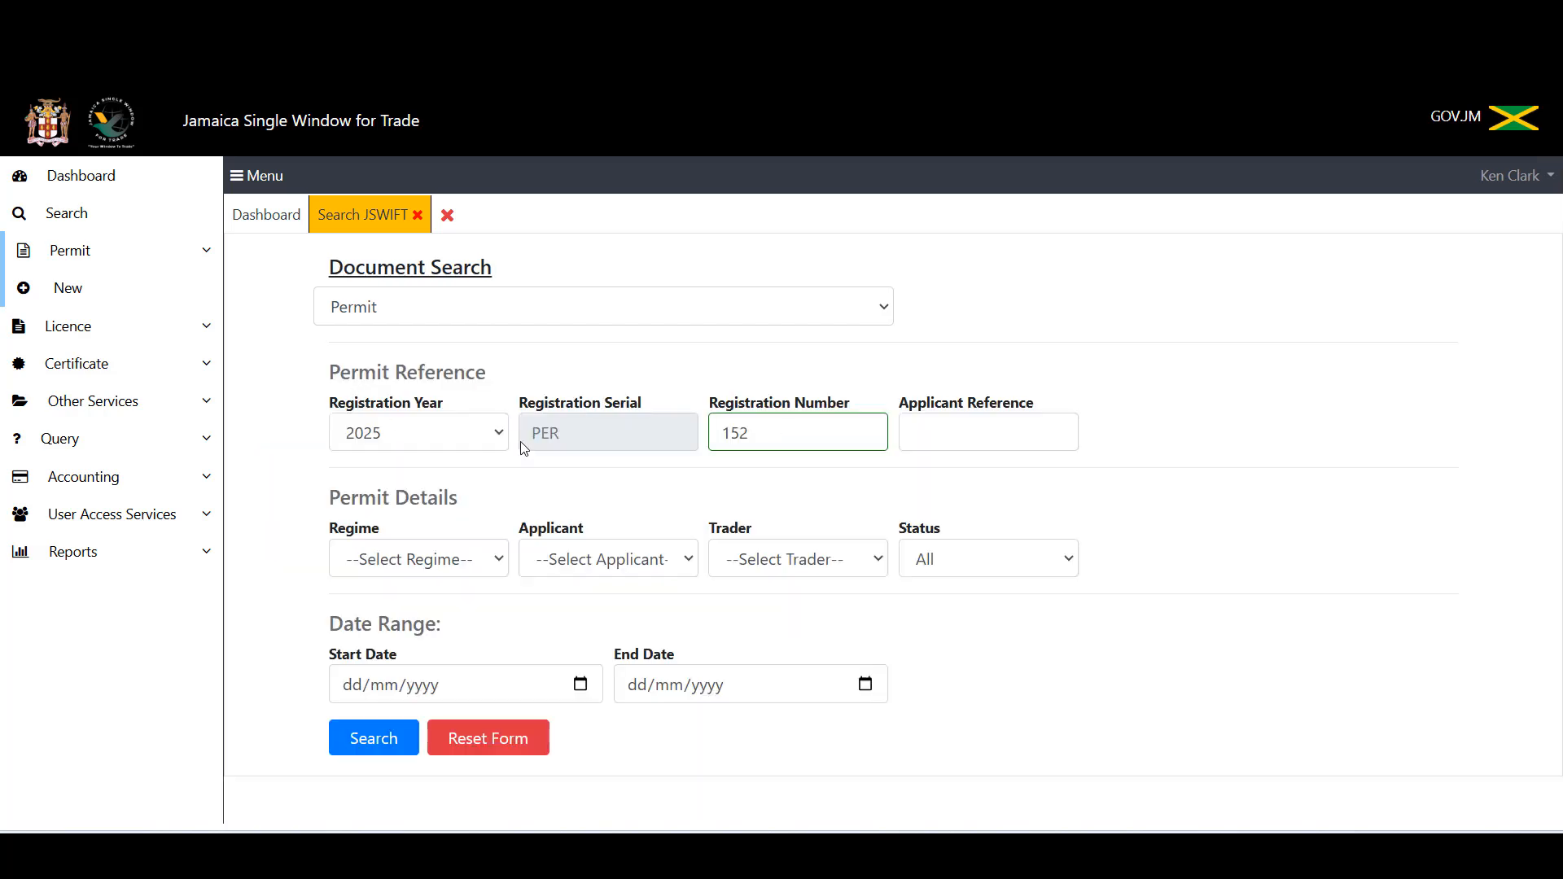
pyautogui.click(757, 434)
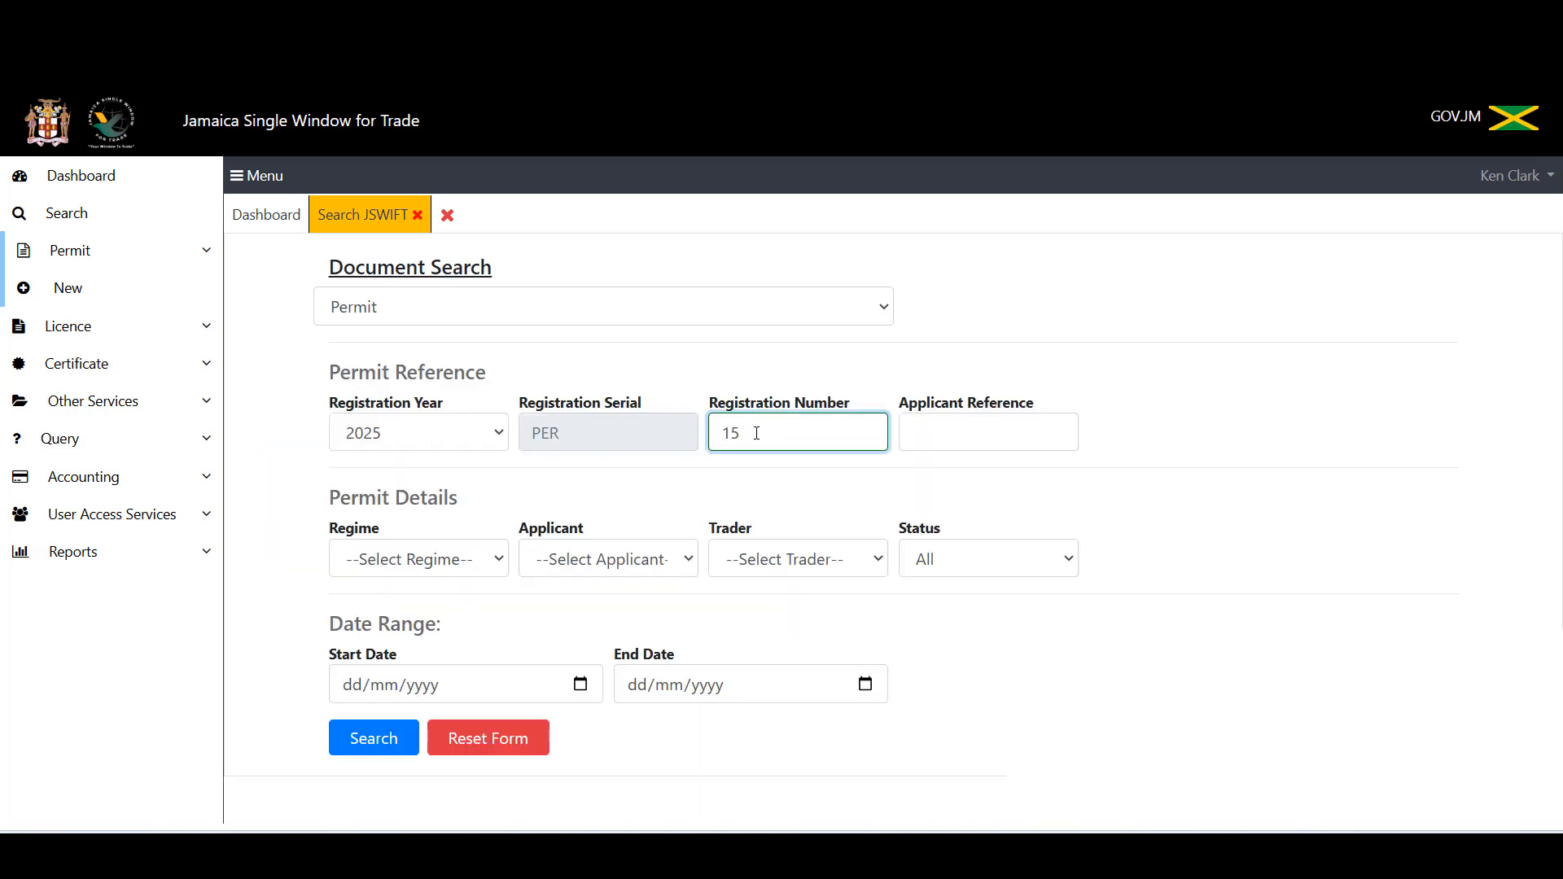
pyautogui.press('BackSpace')
pyautogui.press('BackSpace')
pyautogui.click(361, 753)
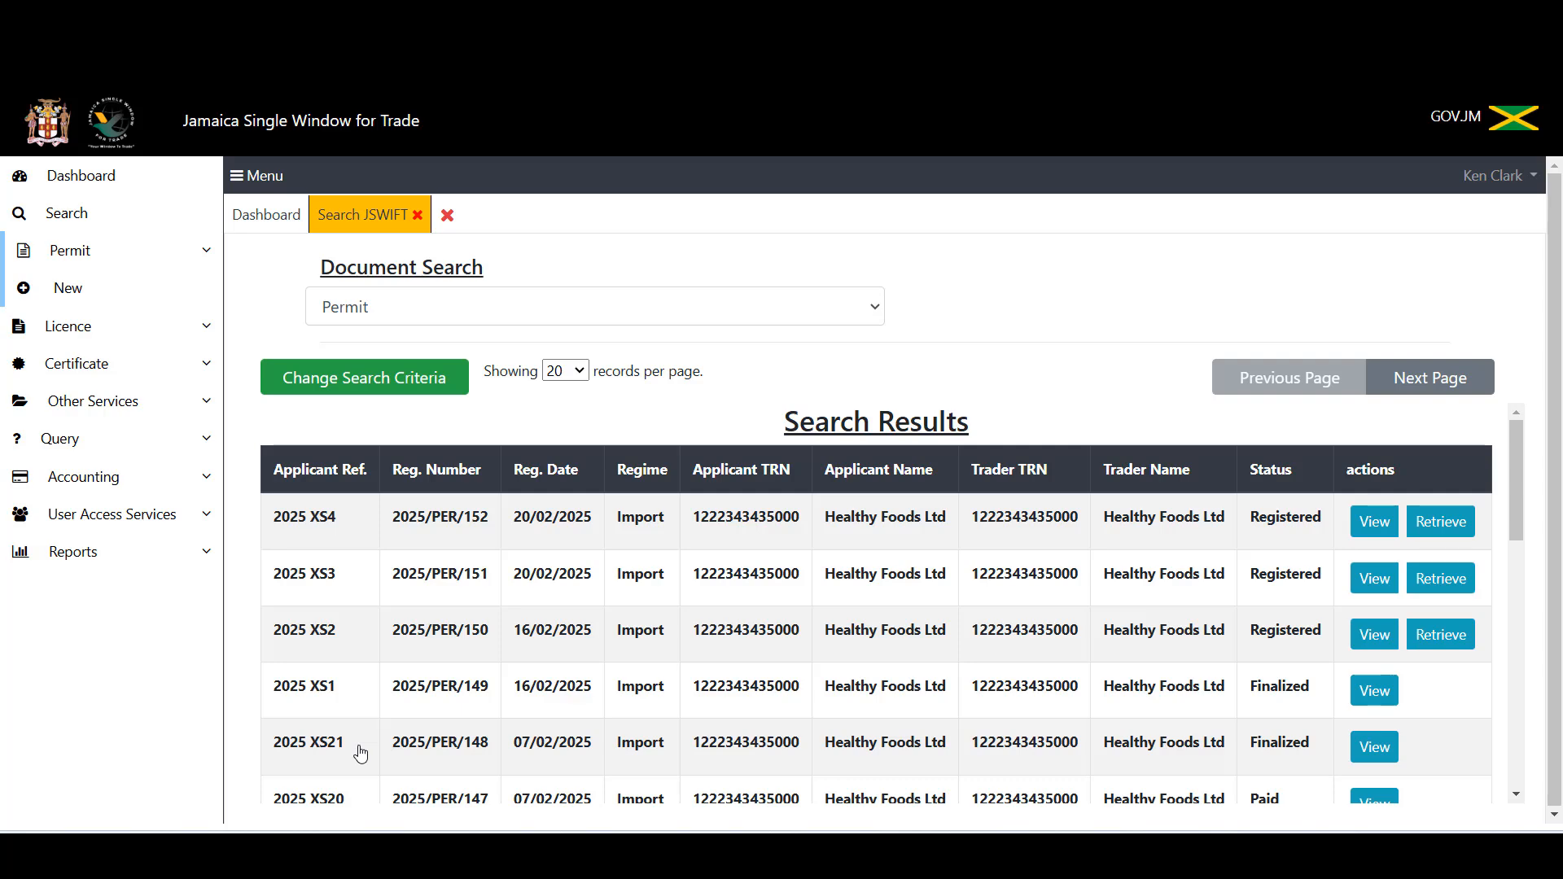
pyautogui.scroll(-5, 1016, 680)
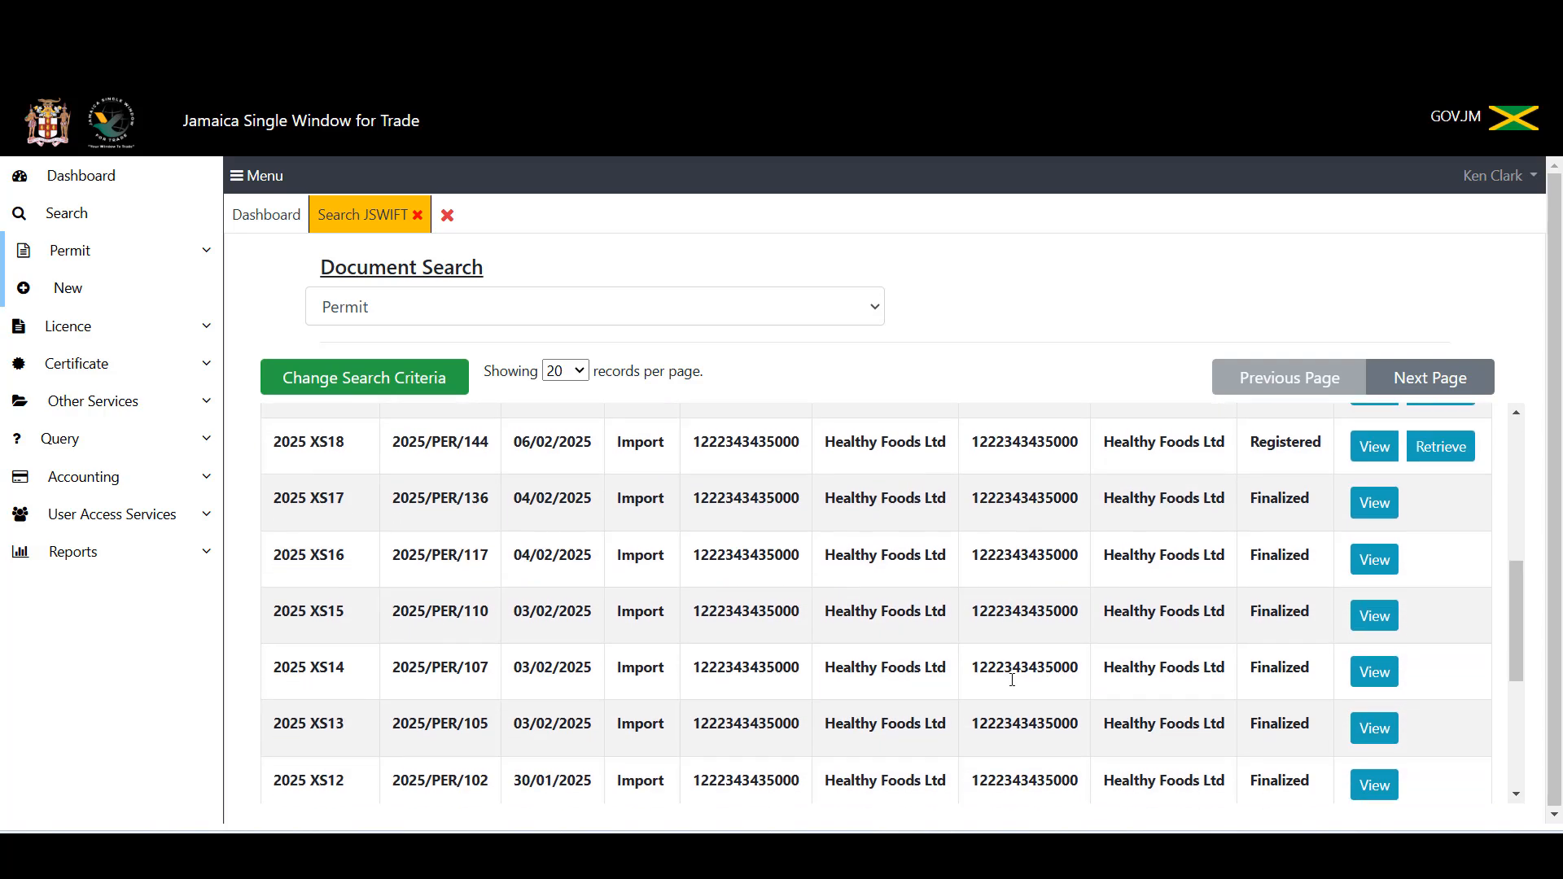
pyautogui.scroll(-3, 1012, 680)
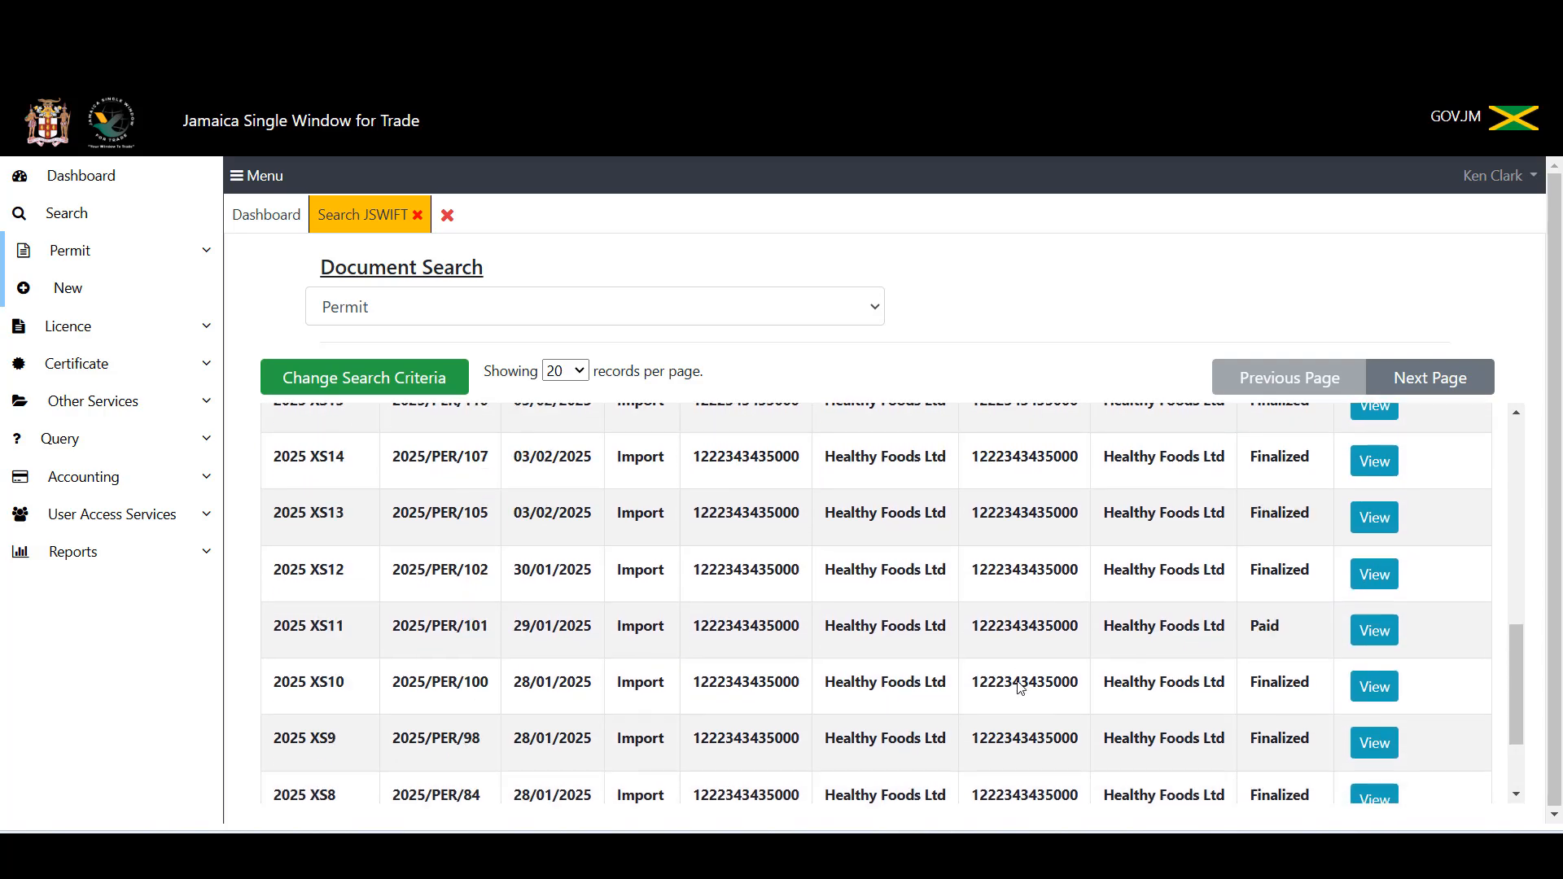
pyautogui.scroll(8, 1021, 688)
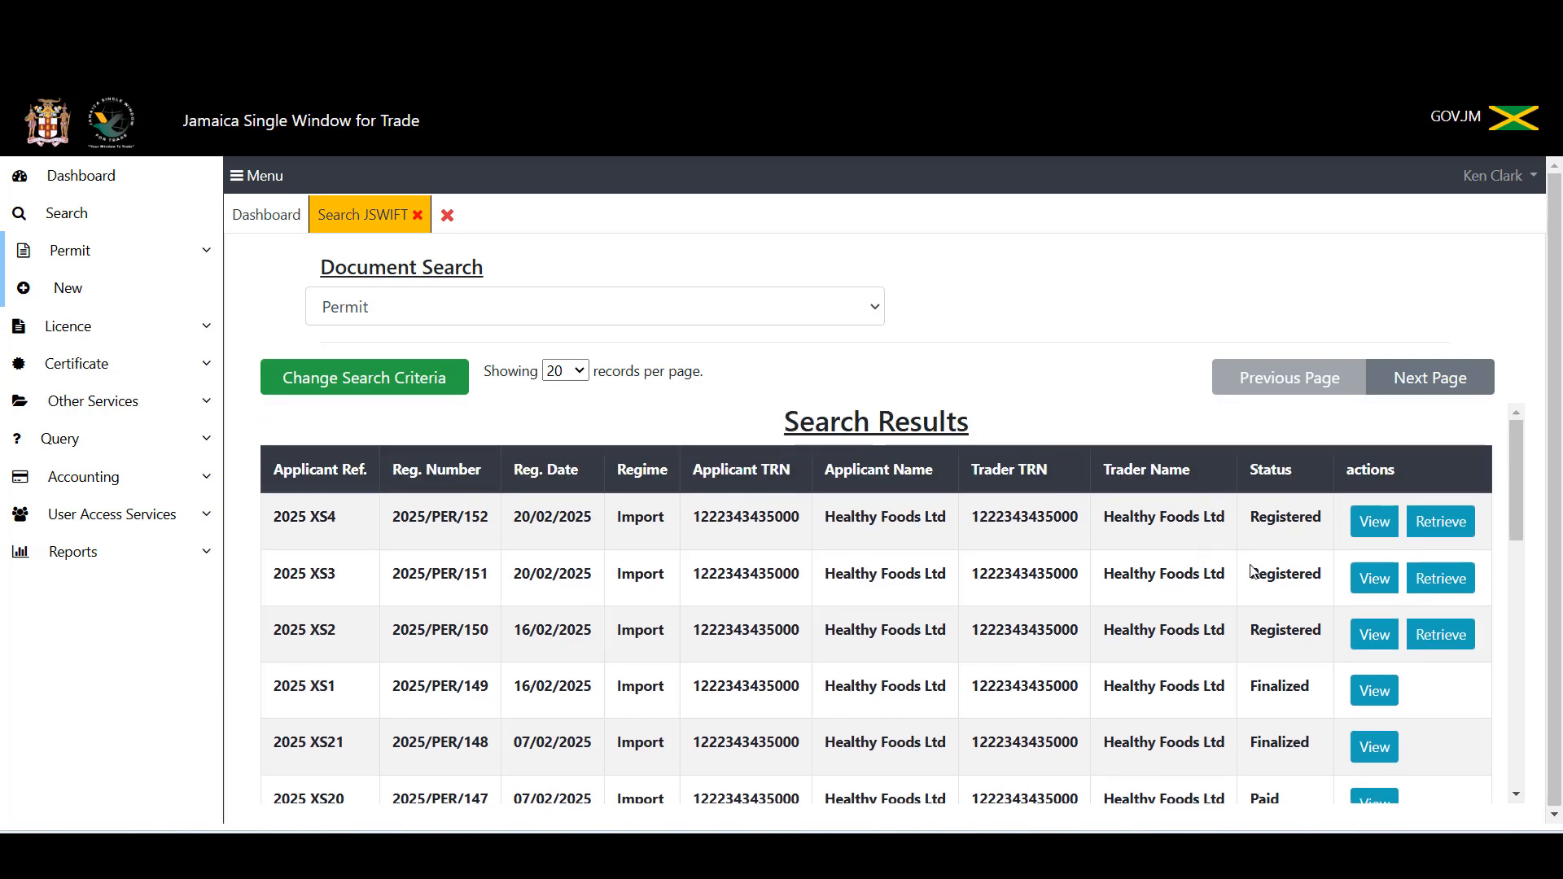
pyautogui.scroll(-3, 1301, 547)
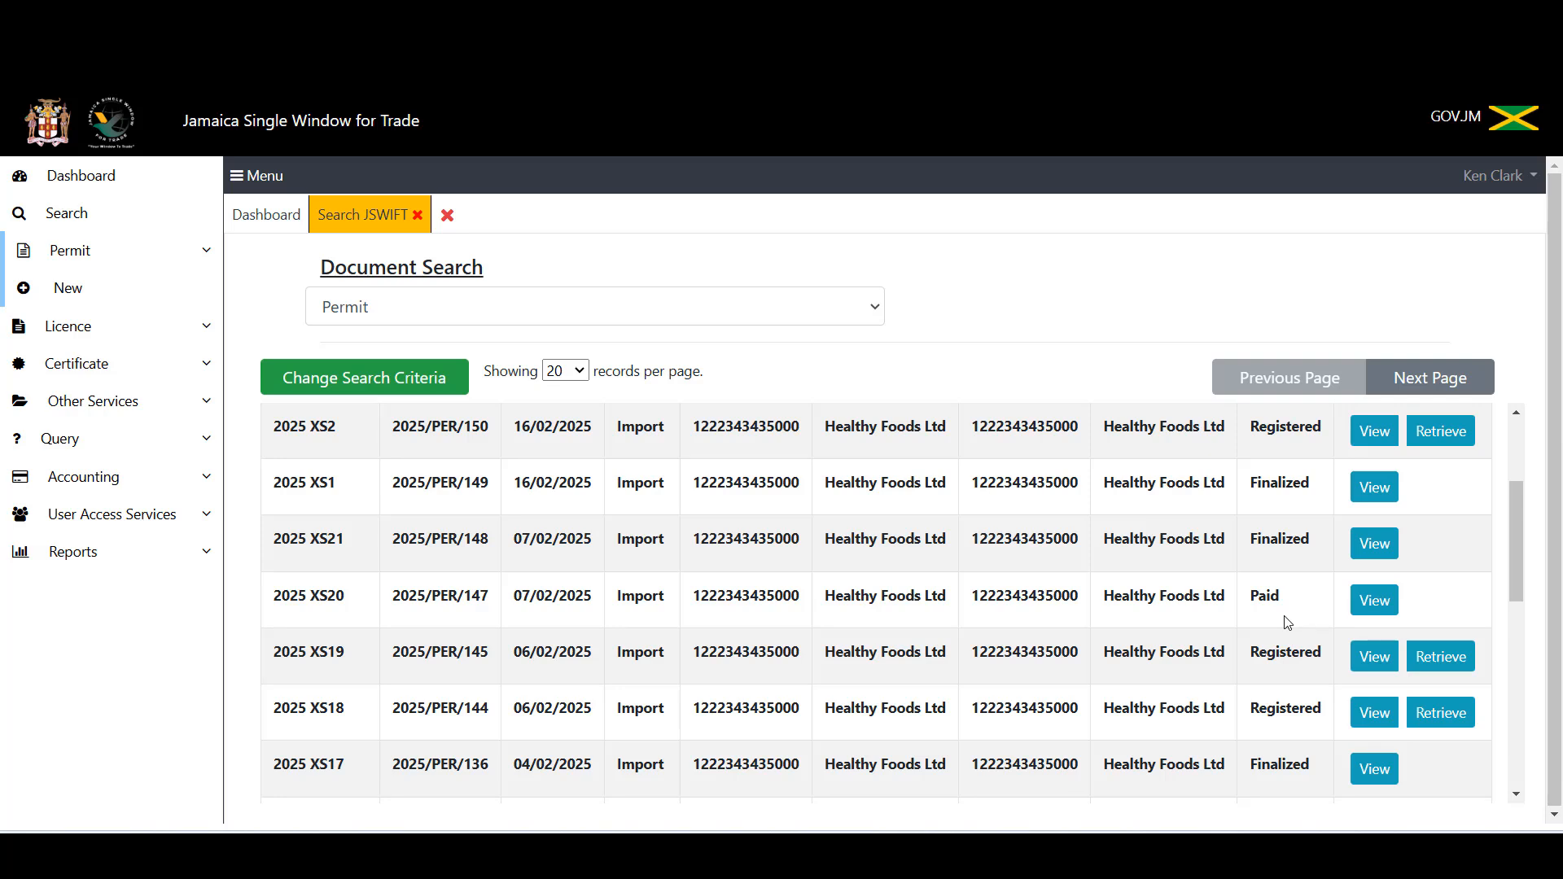
pyautogui.scroll(-3, 1287, 622)
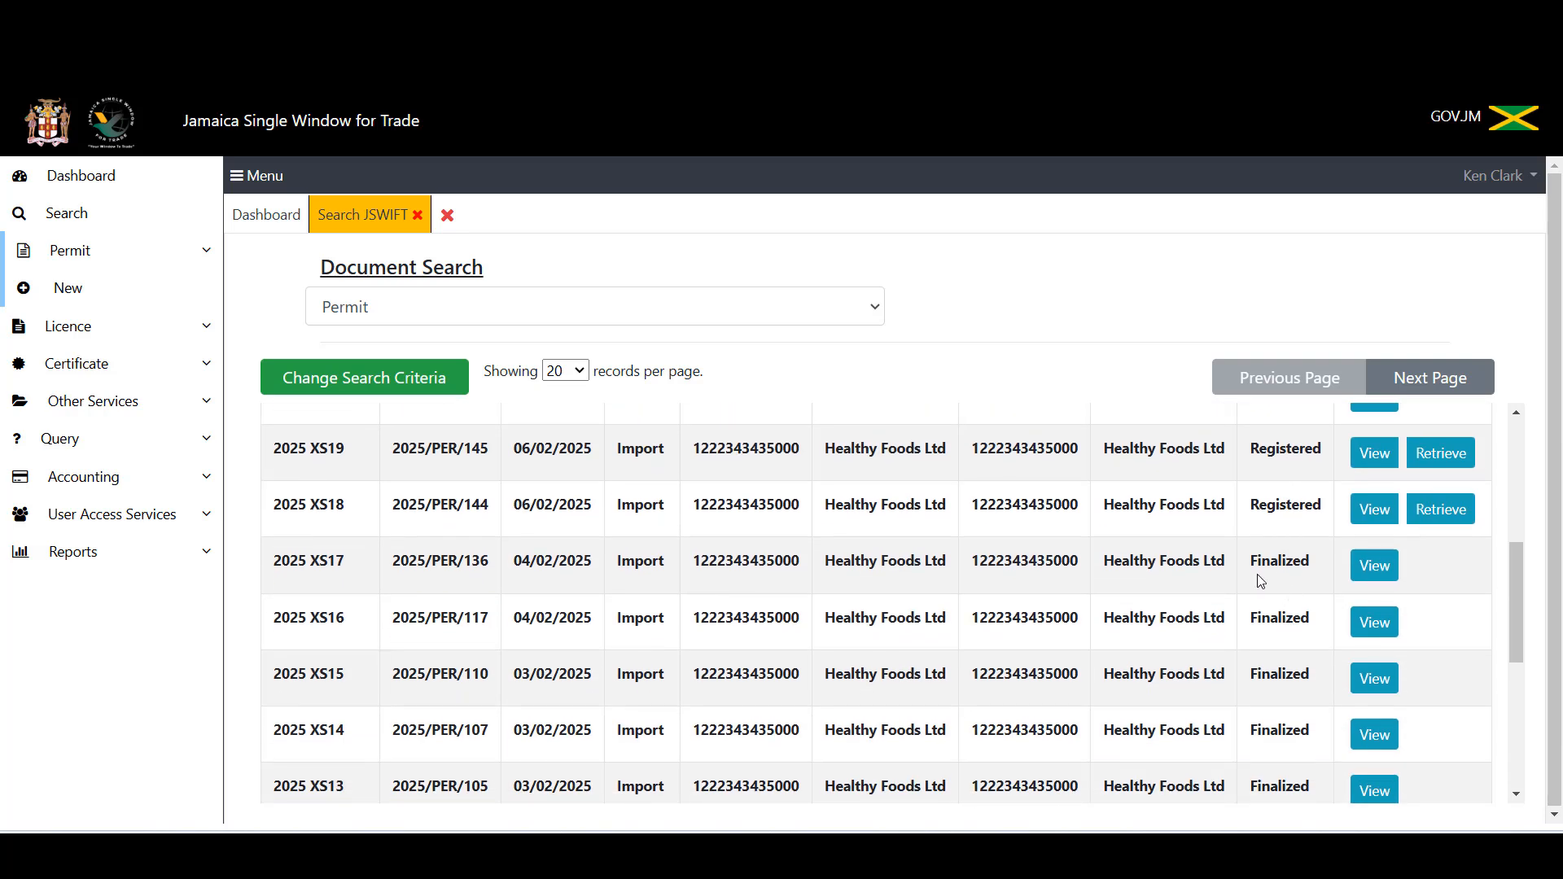
pyautogui.scroll(8, 1292, 582)
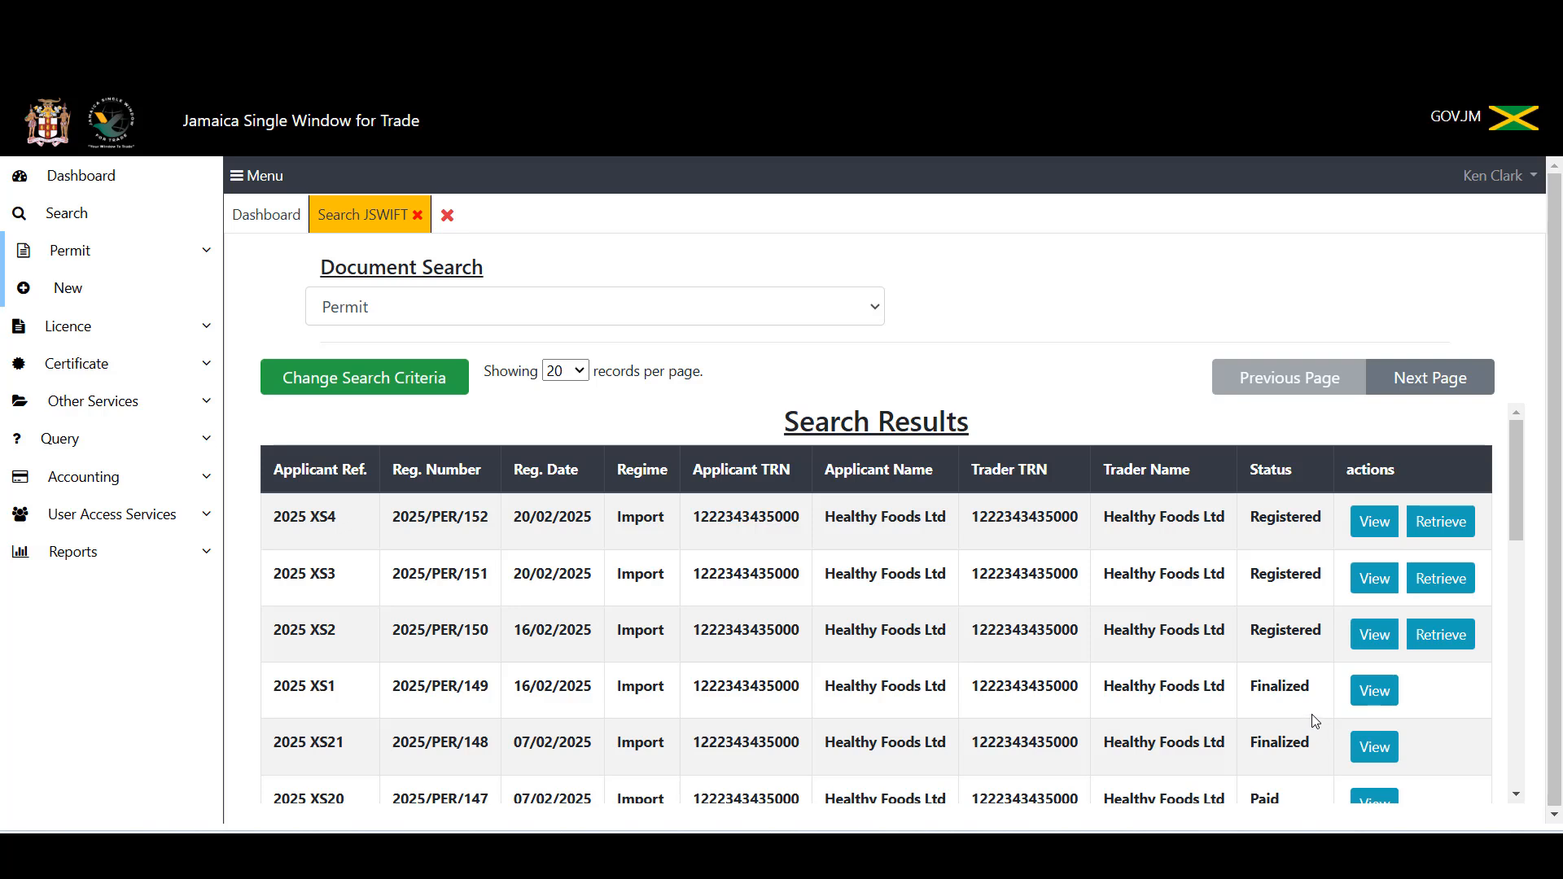
# Step: Open permit 2025/PER/149's item details and print all approved items to Item-Detail (6).pdf
pyautogui.click(1375, 700)
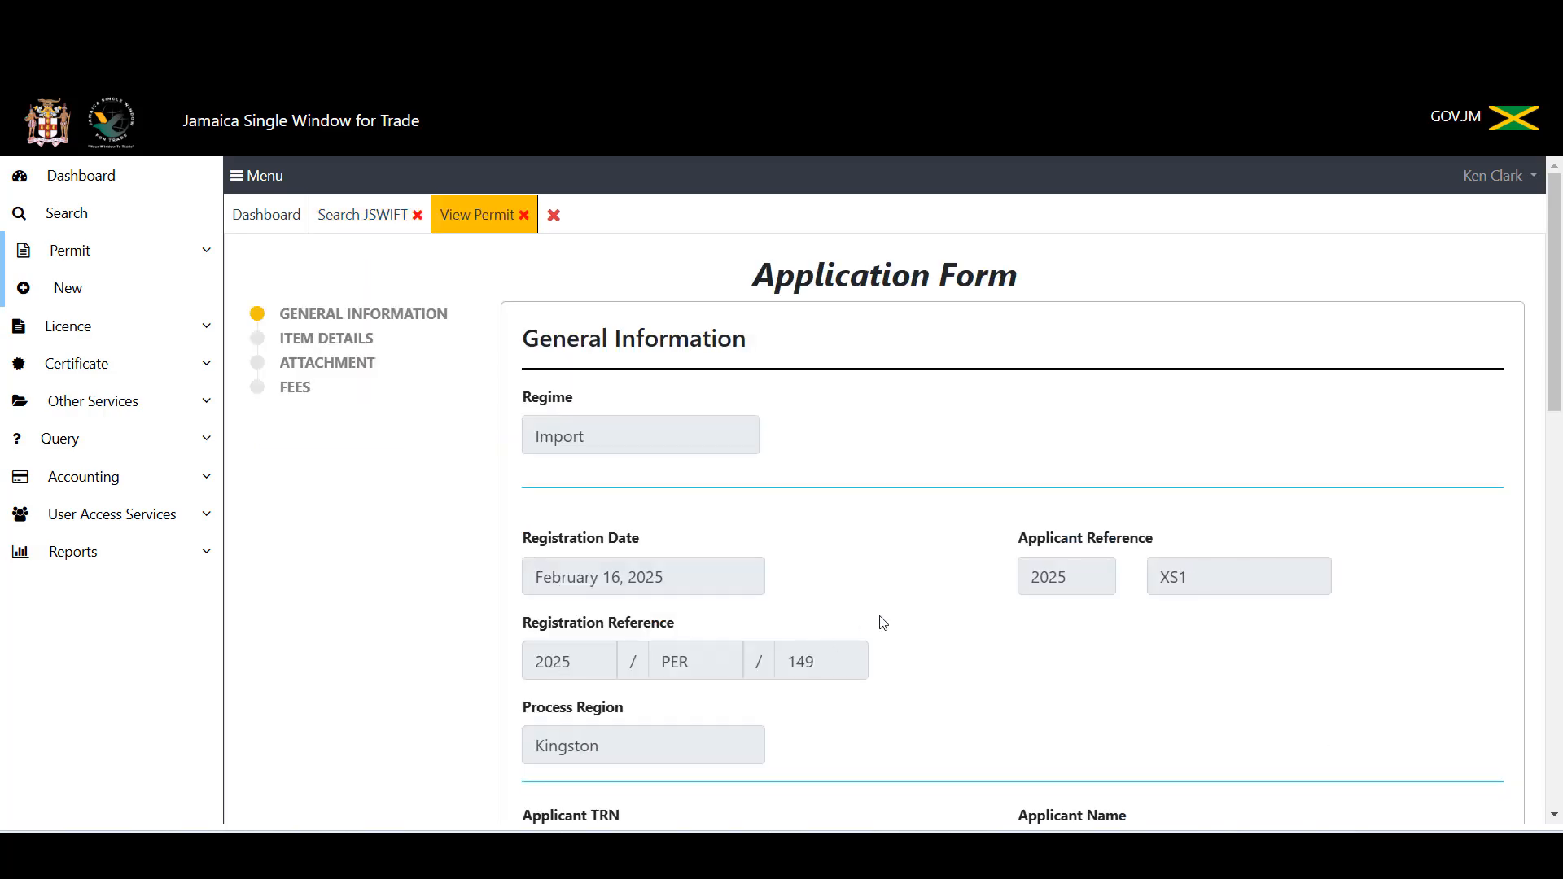
pyautogui.scroll(-3, 883, 620)
pyautogui.scroll(4, 883, 621)
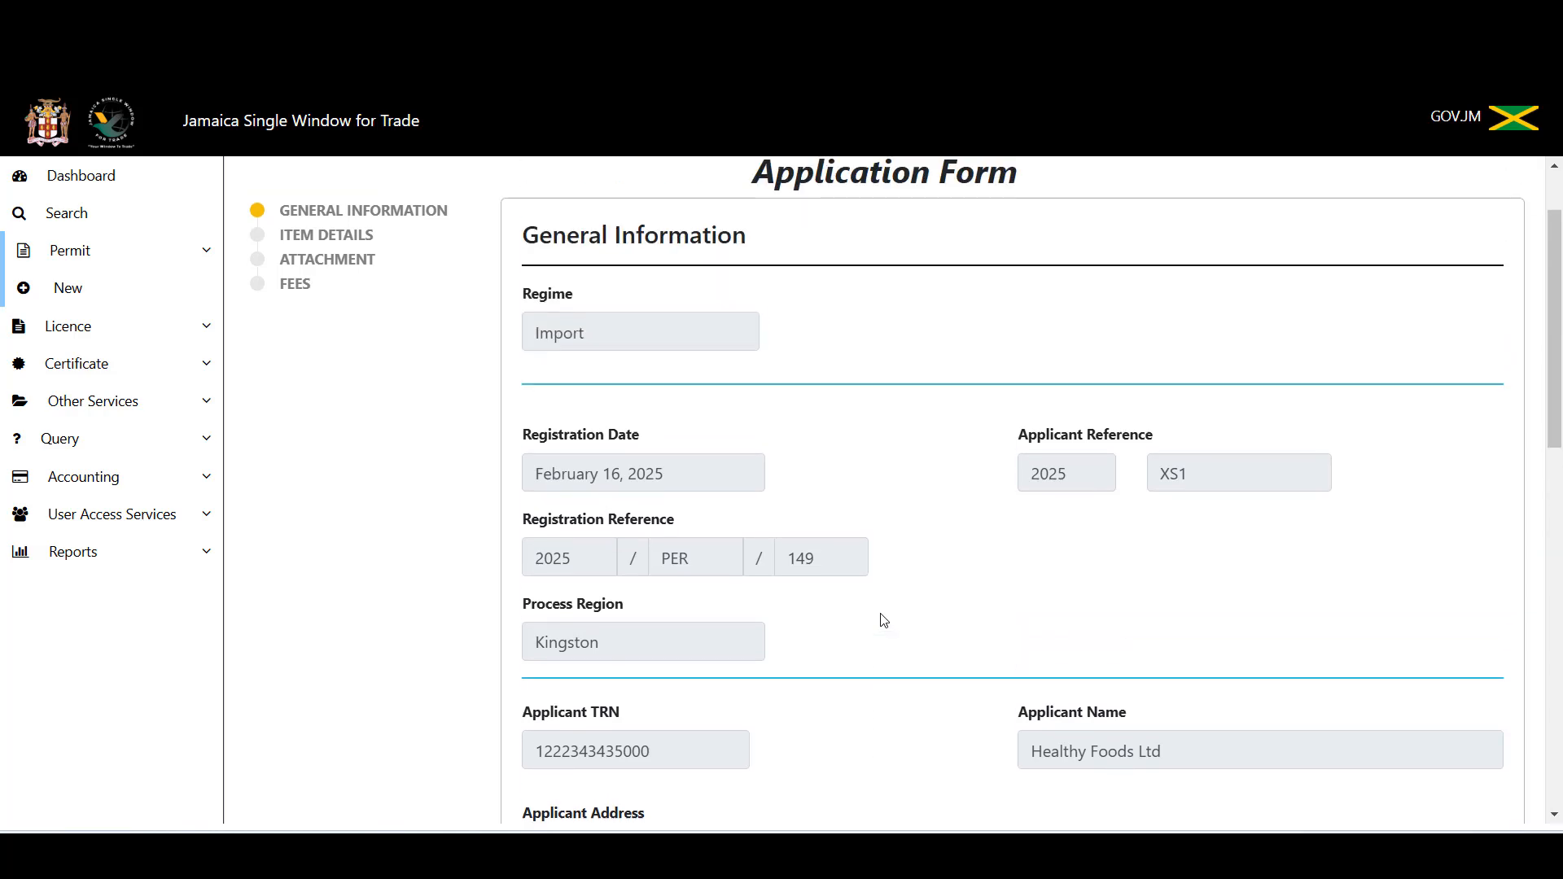
pyautogui.click(333, 342)
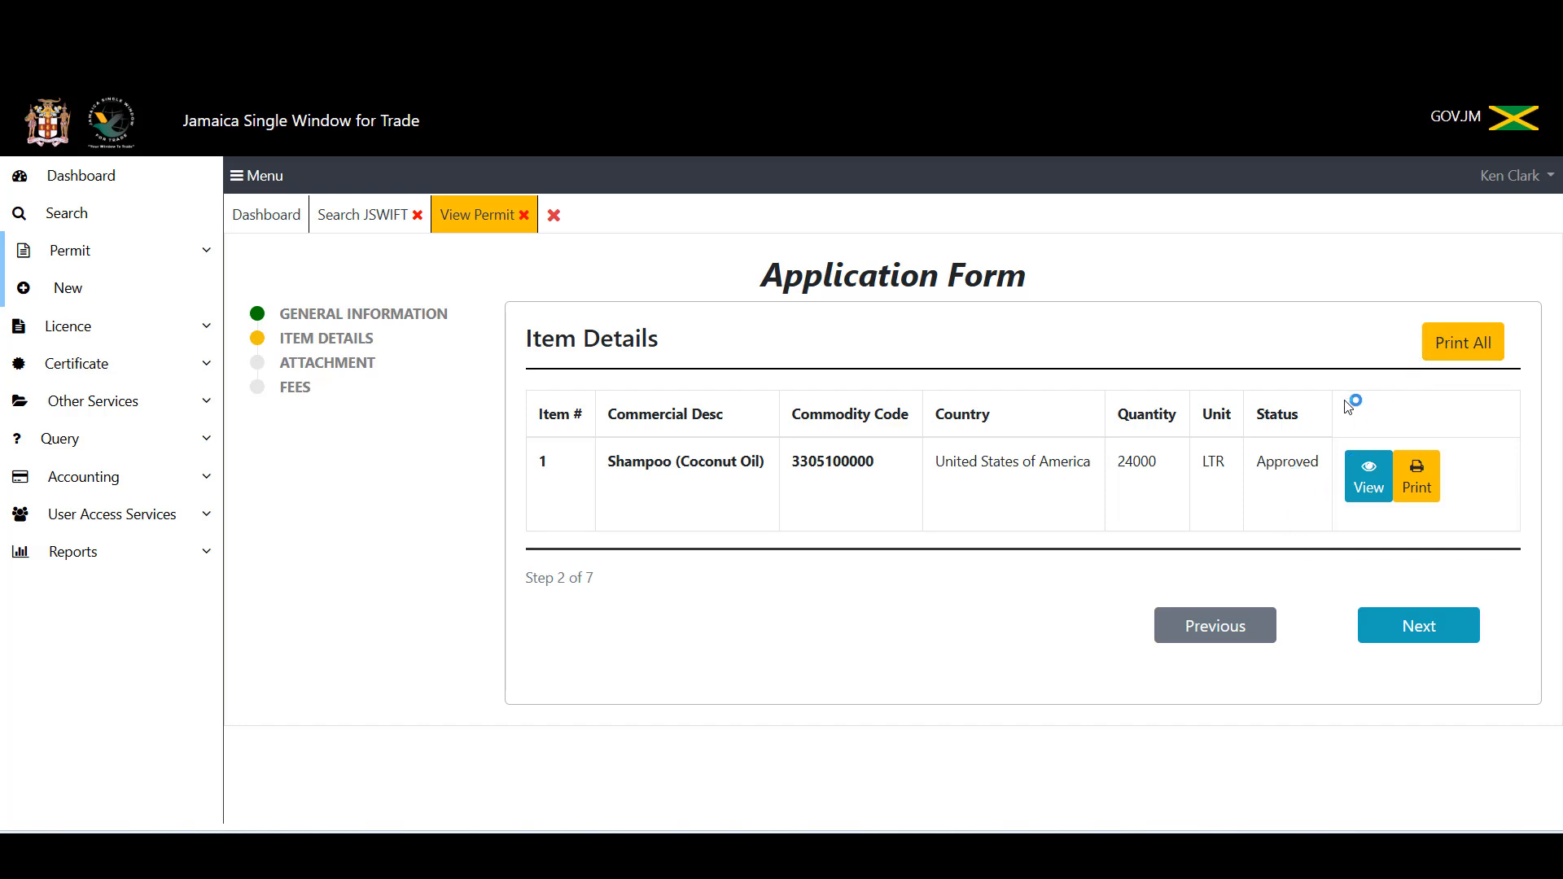
pyautogui.click(1459, 356)
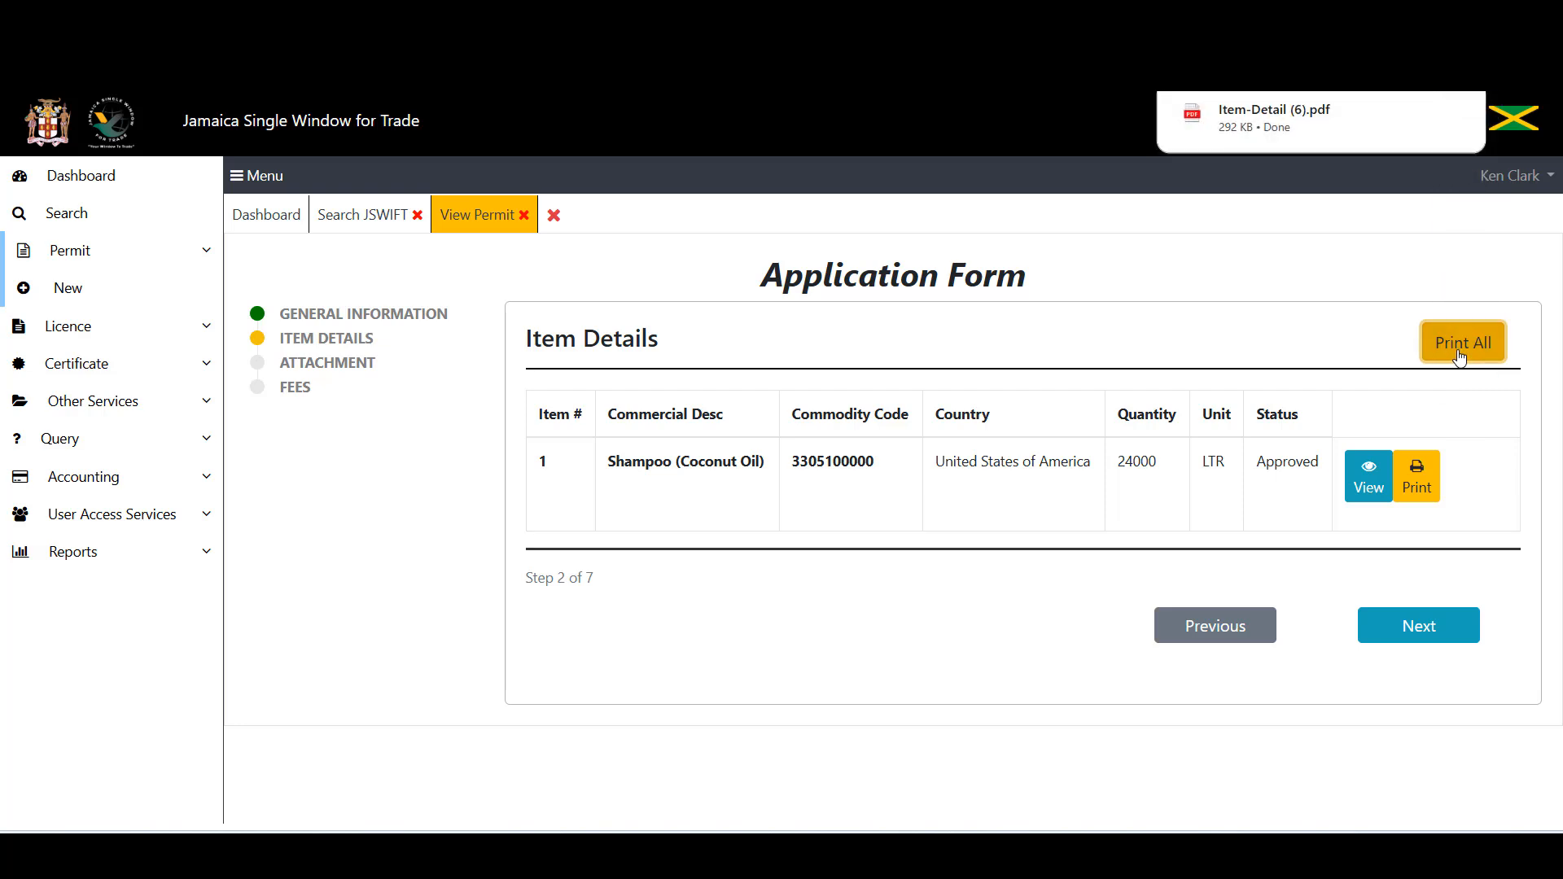
# Step: Review the downloaded JACRA General Import Permit PDF for 2025PER149, then return to JSWIFT
pyautogui.click(1275, 119)
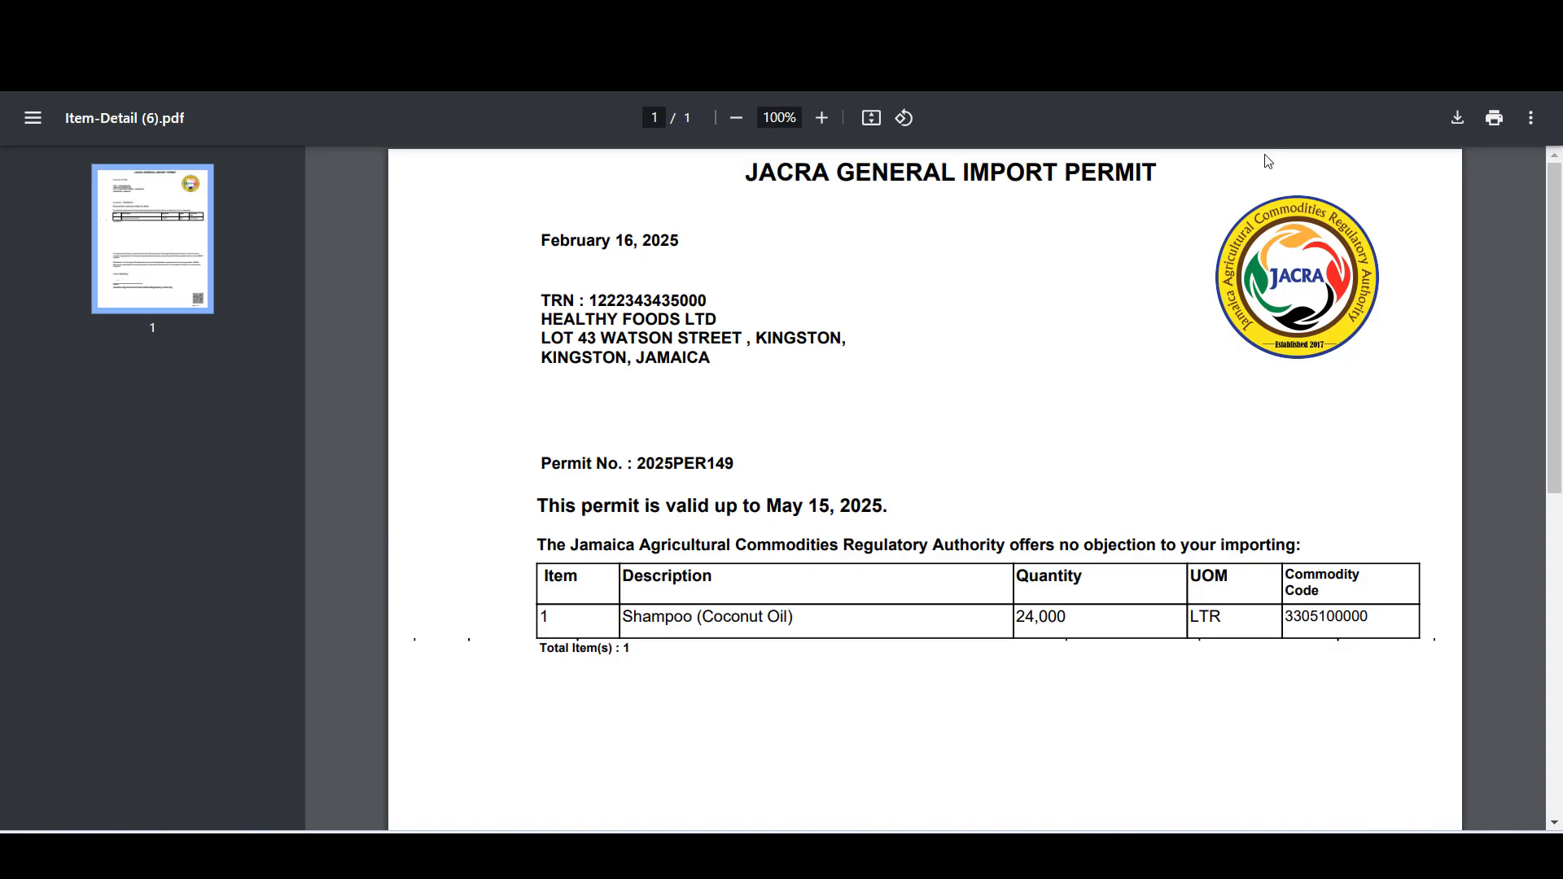
pyautogui.scroll(-1, 911, 430)
pyautogui.scroll(-6, 910, 431)
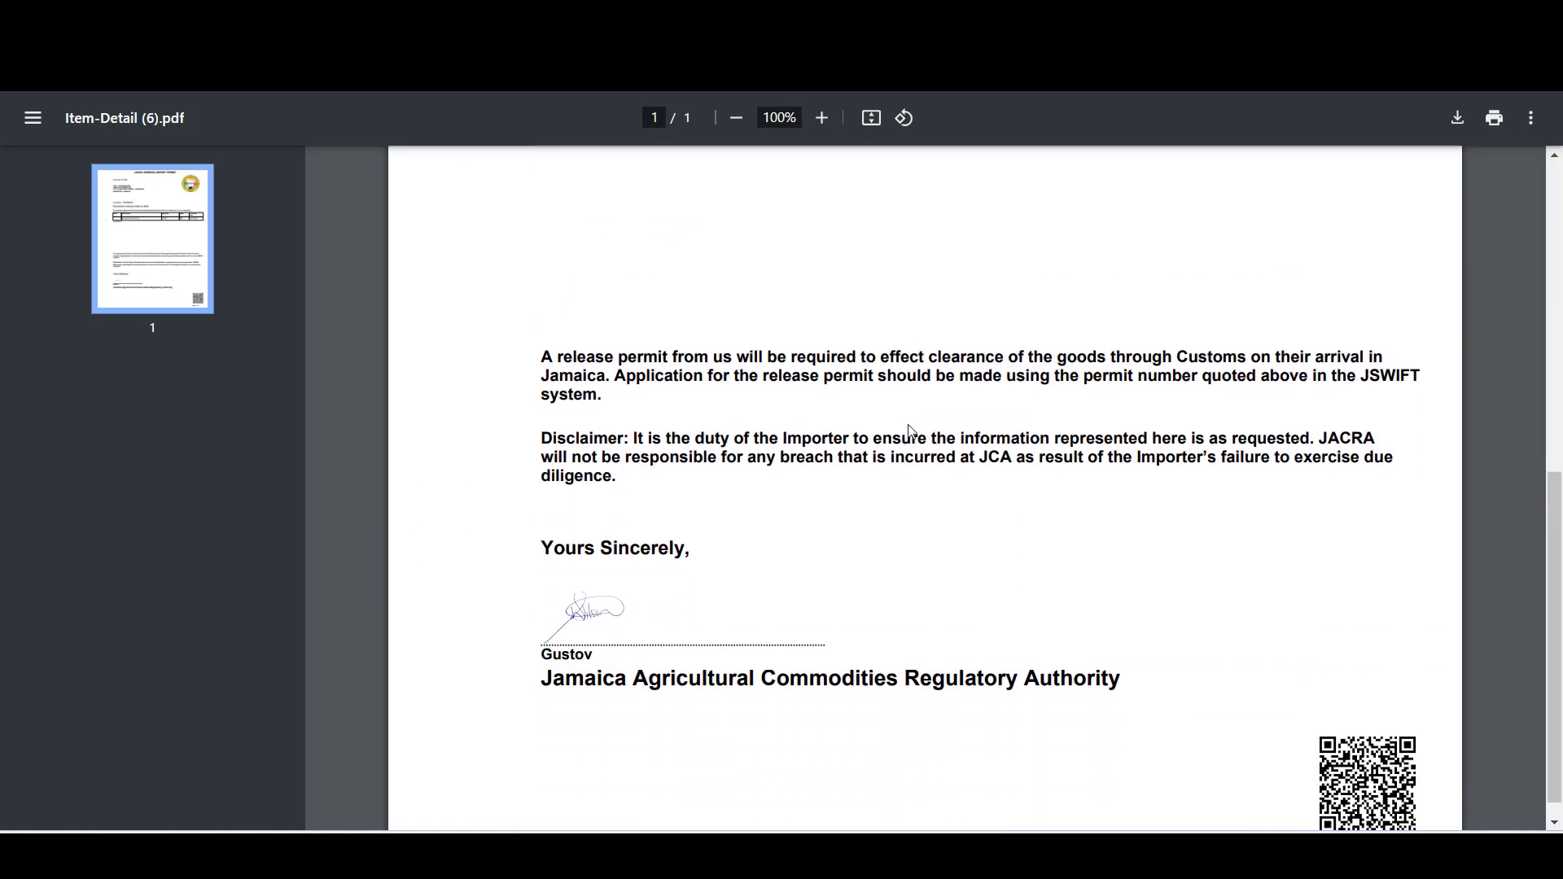
pyautogui.scroll(7, 910, 431)
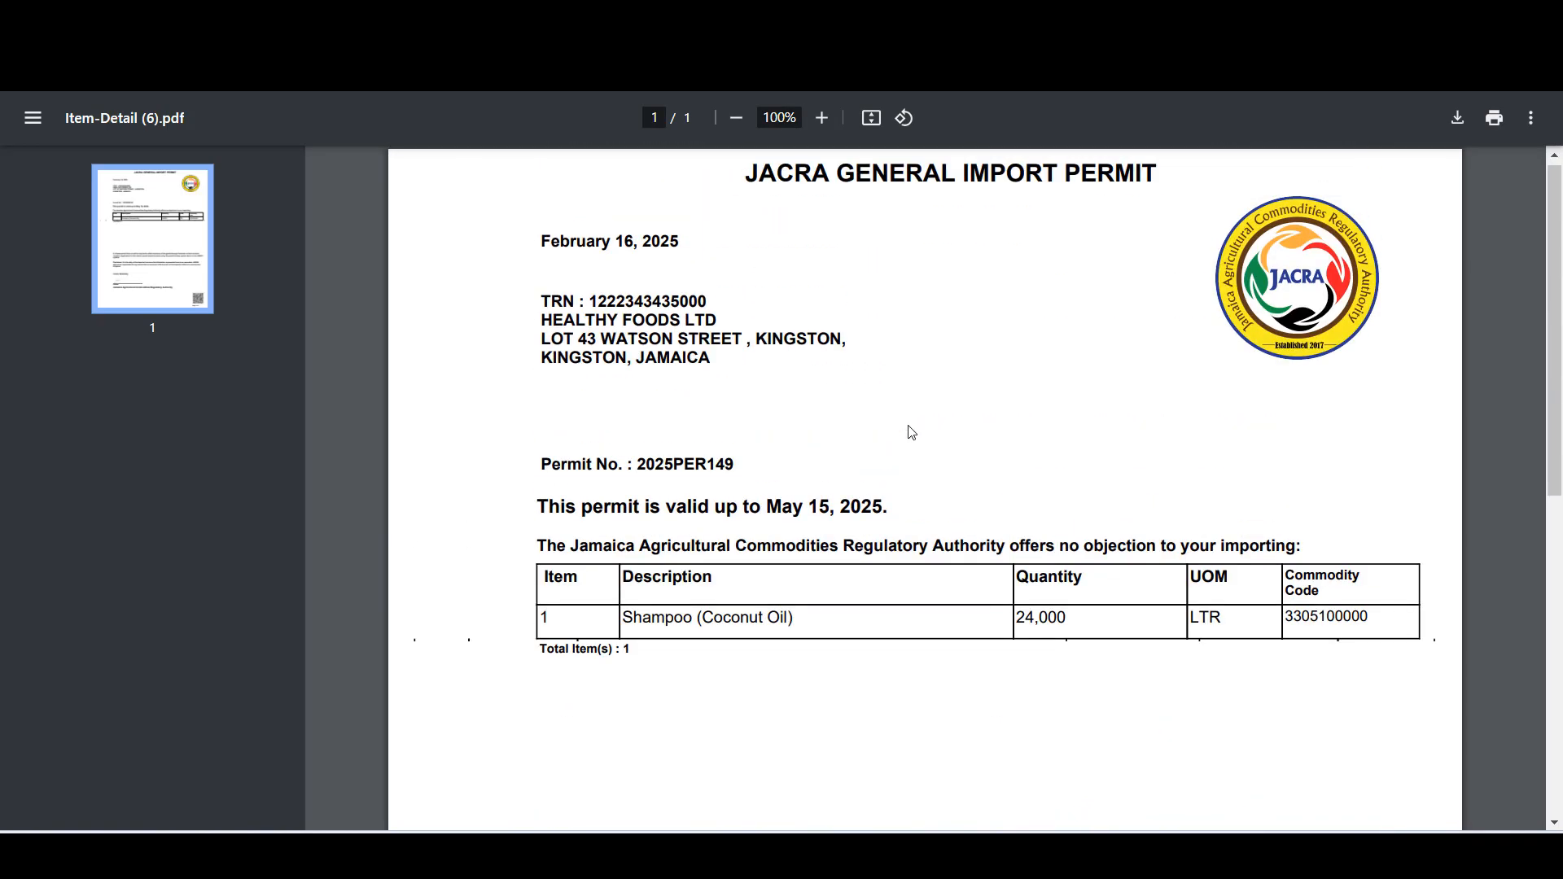
pyautogui.scroll(-6, 912, 432)
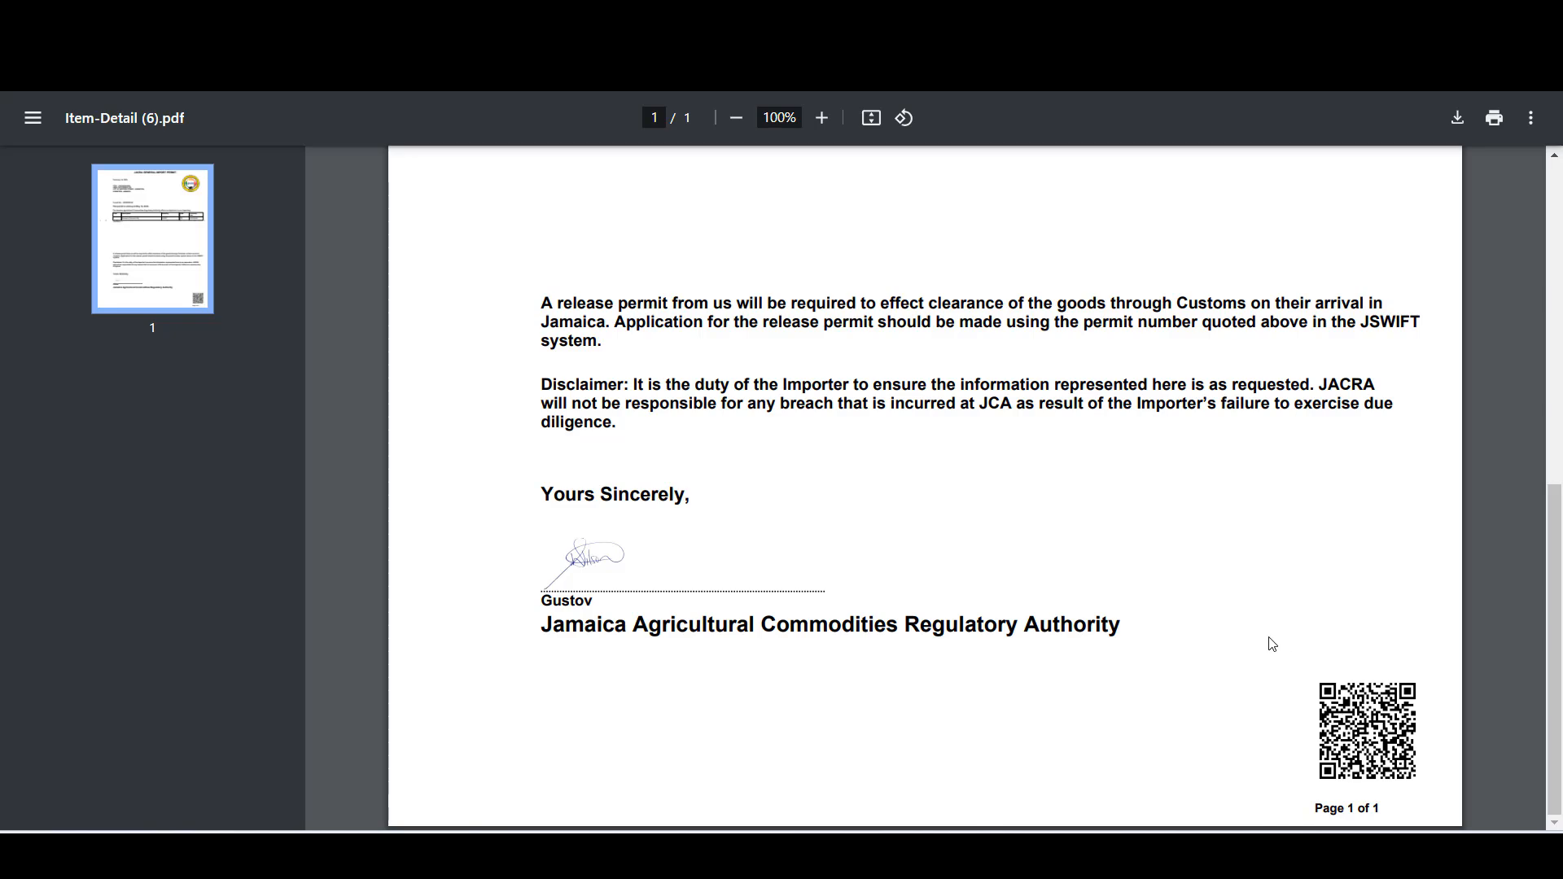
pyautogui.scroll(8, 1251, 712)
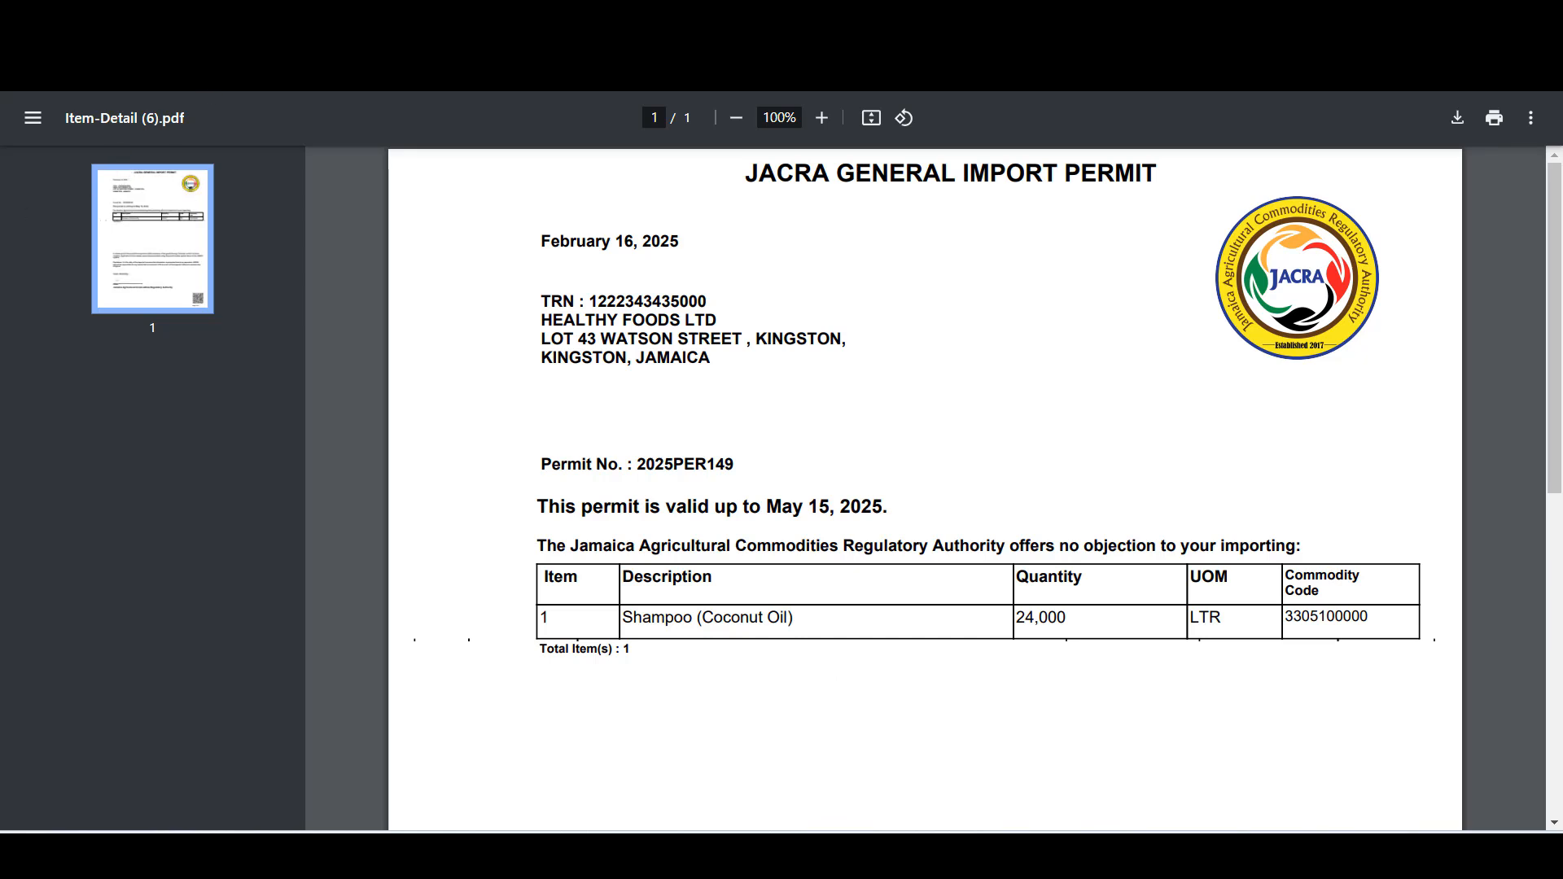
pyautogui.hotkey('ctrl', 'w')
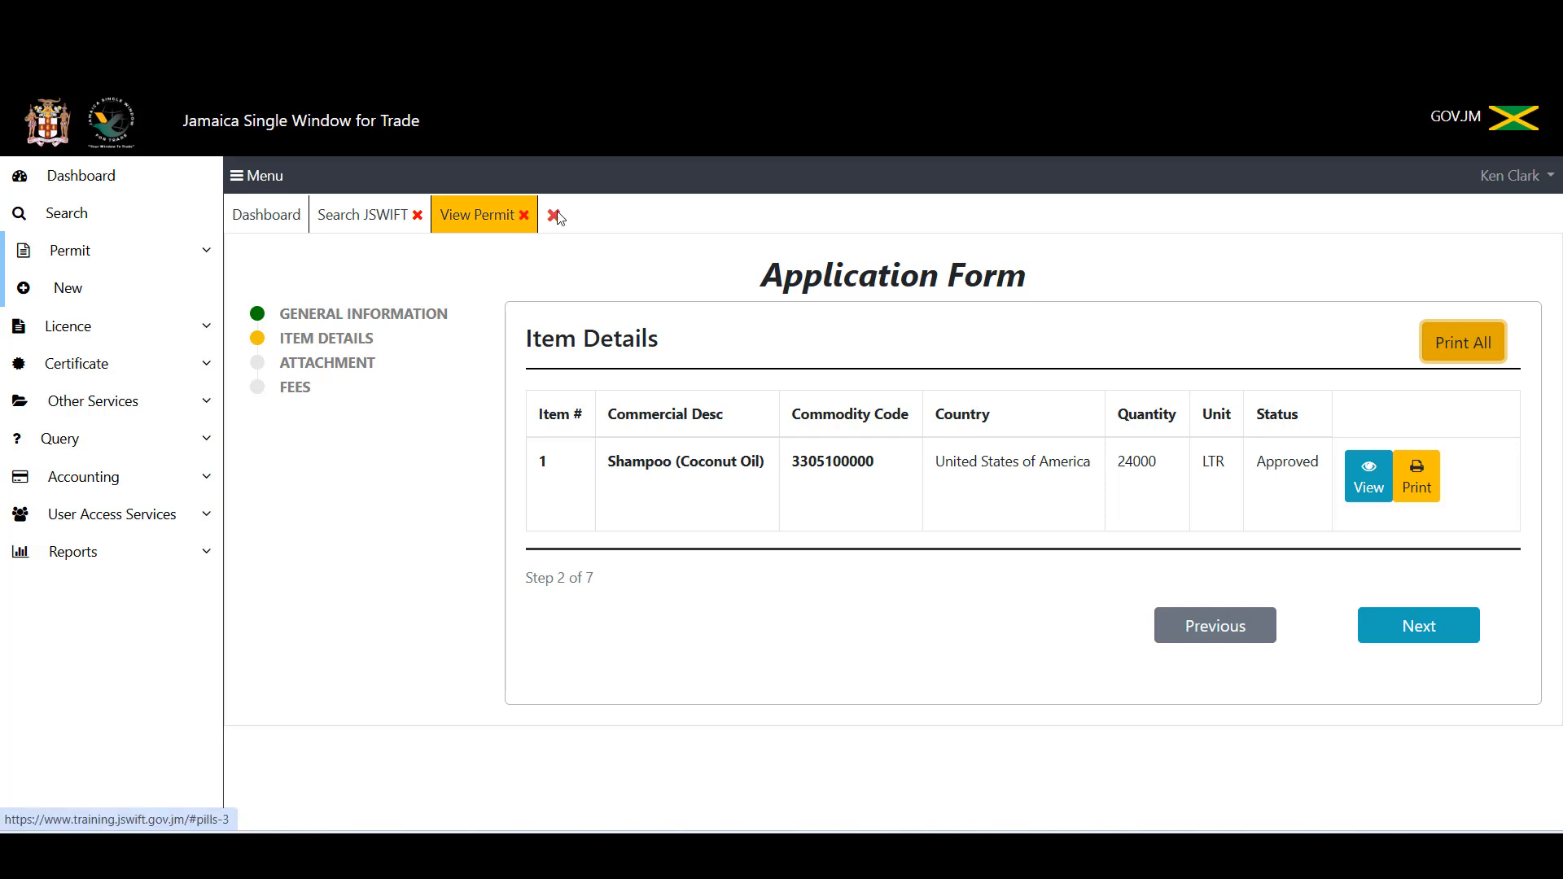
# Step: Close the 2025/PER/149 View Permit tab and confirm in the Important! dialog
pyautogui.click(526, 217)
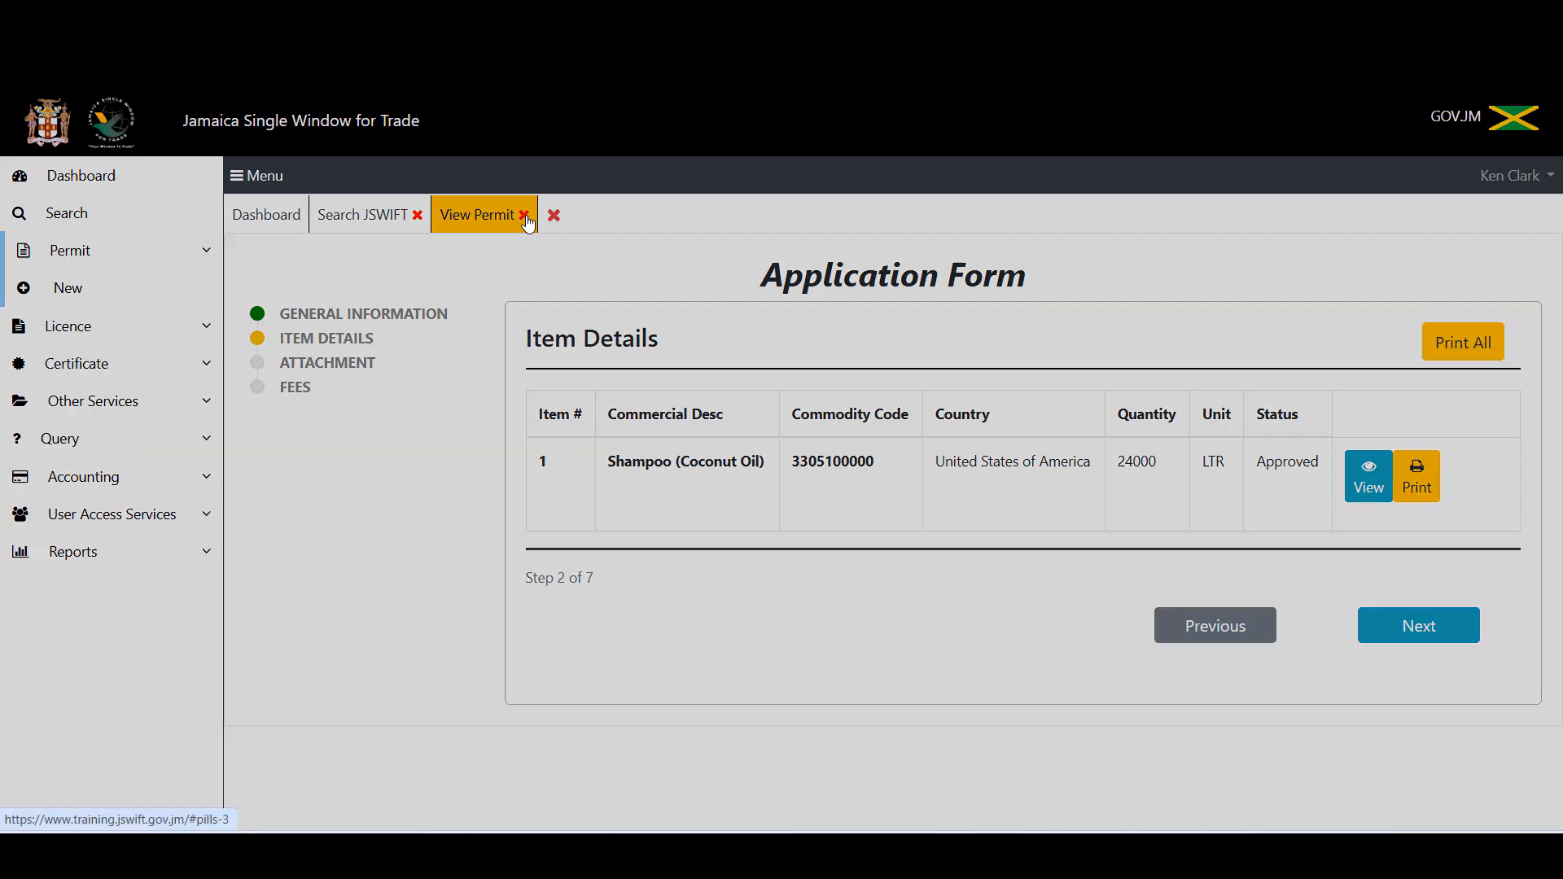
pyautogui.click(981, 545)
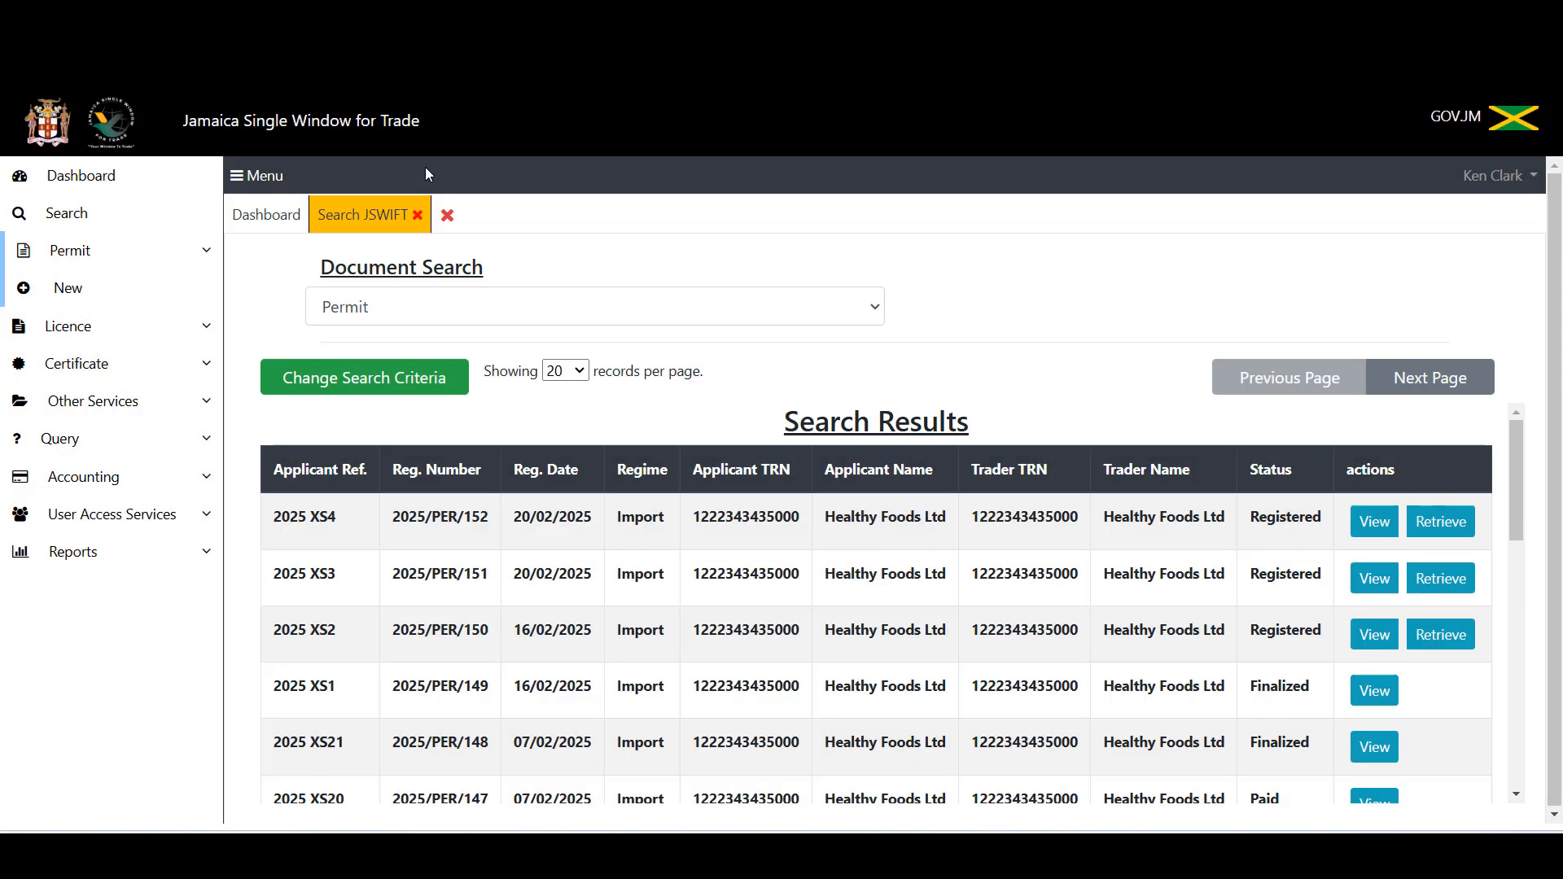